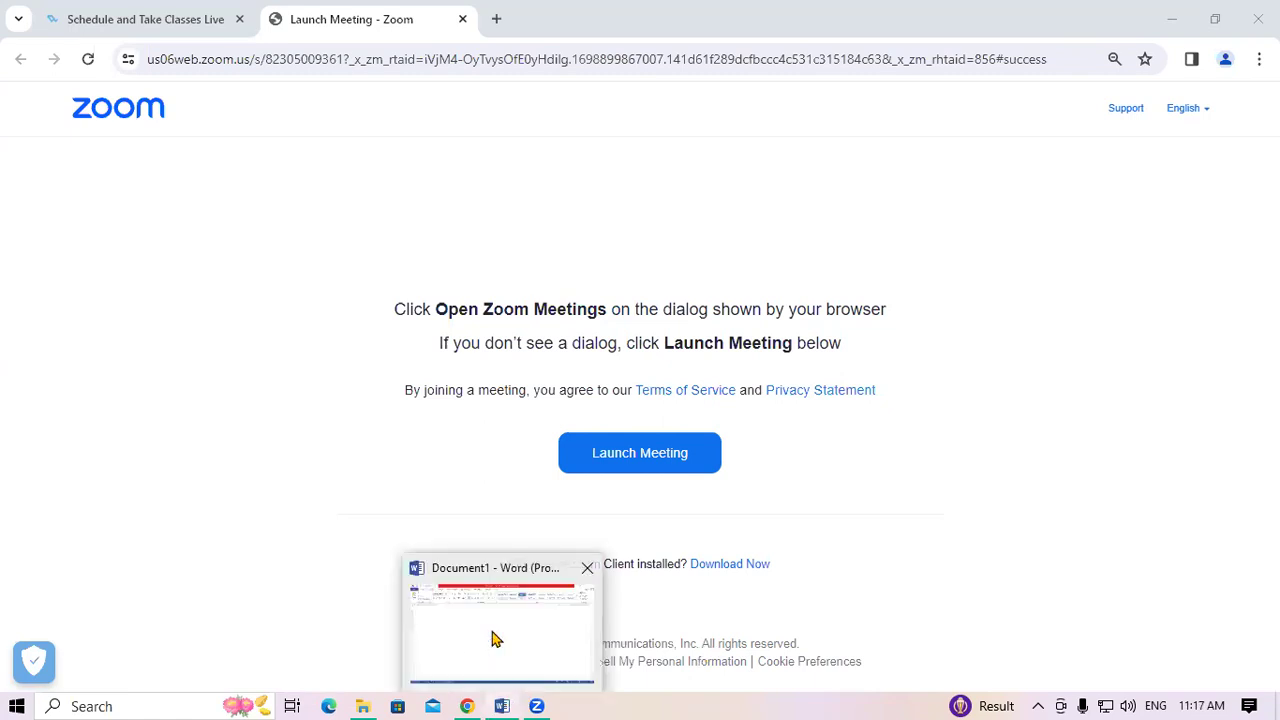
Switch from Chrome to the blank Document1 Word window.
left_click(497, 625)
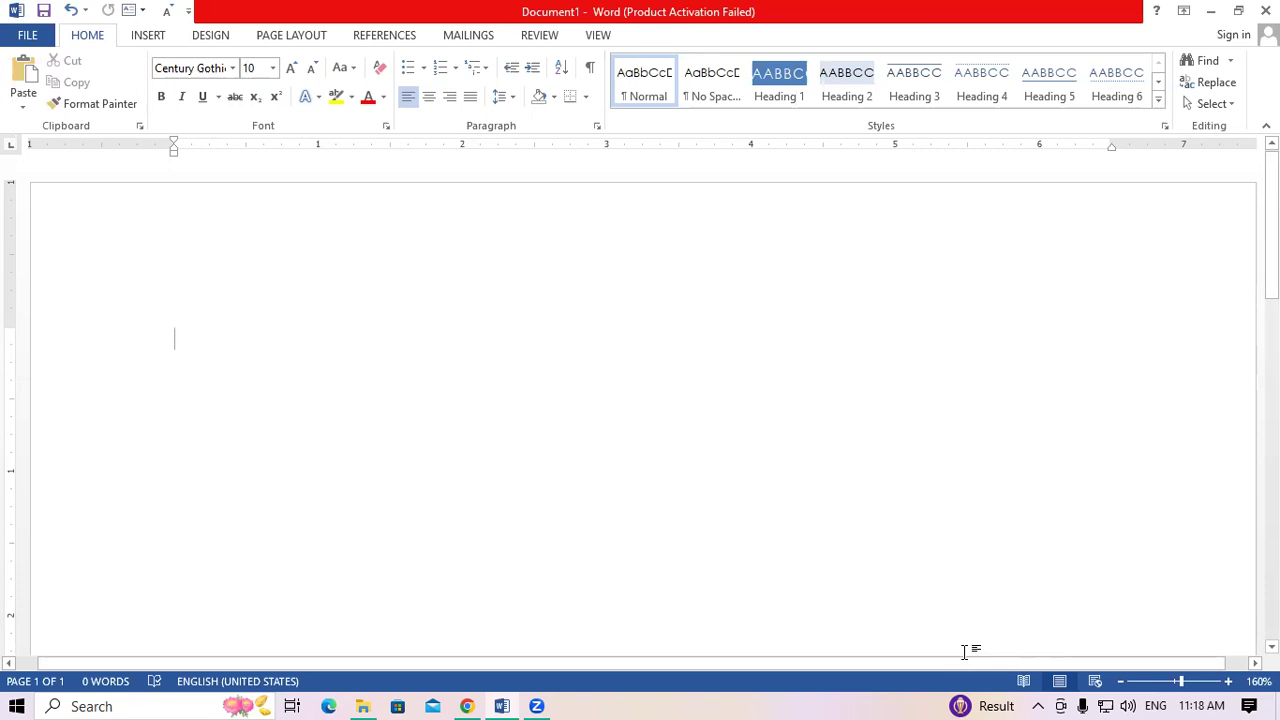
Zoom the page view out to 100%.
left_click(1121, 682)
left_click(1121, 682)
left_click(1121, 682)
left_click(1121, 682)
left_click(1121, 682)
left_click(1121, 682)
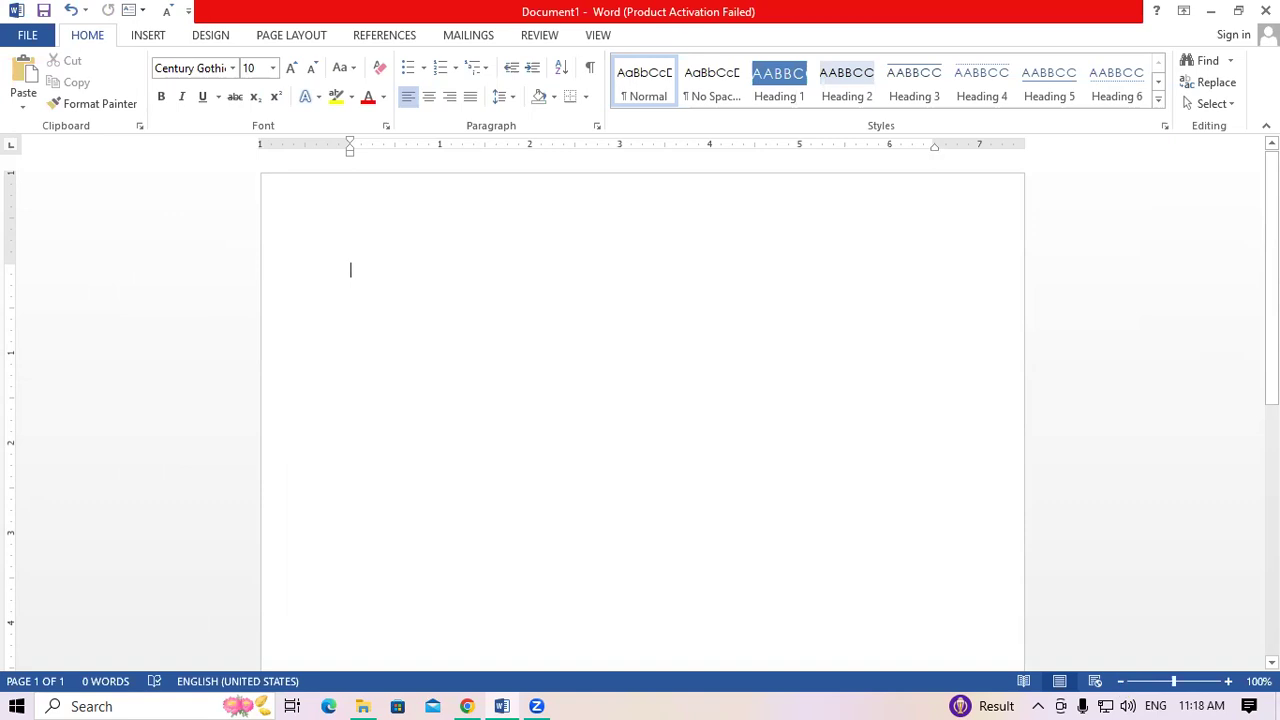
Set the page orientation to Portrait.
left_click(313, 40)
left_click(87, 107)
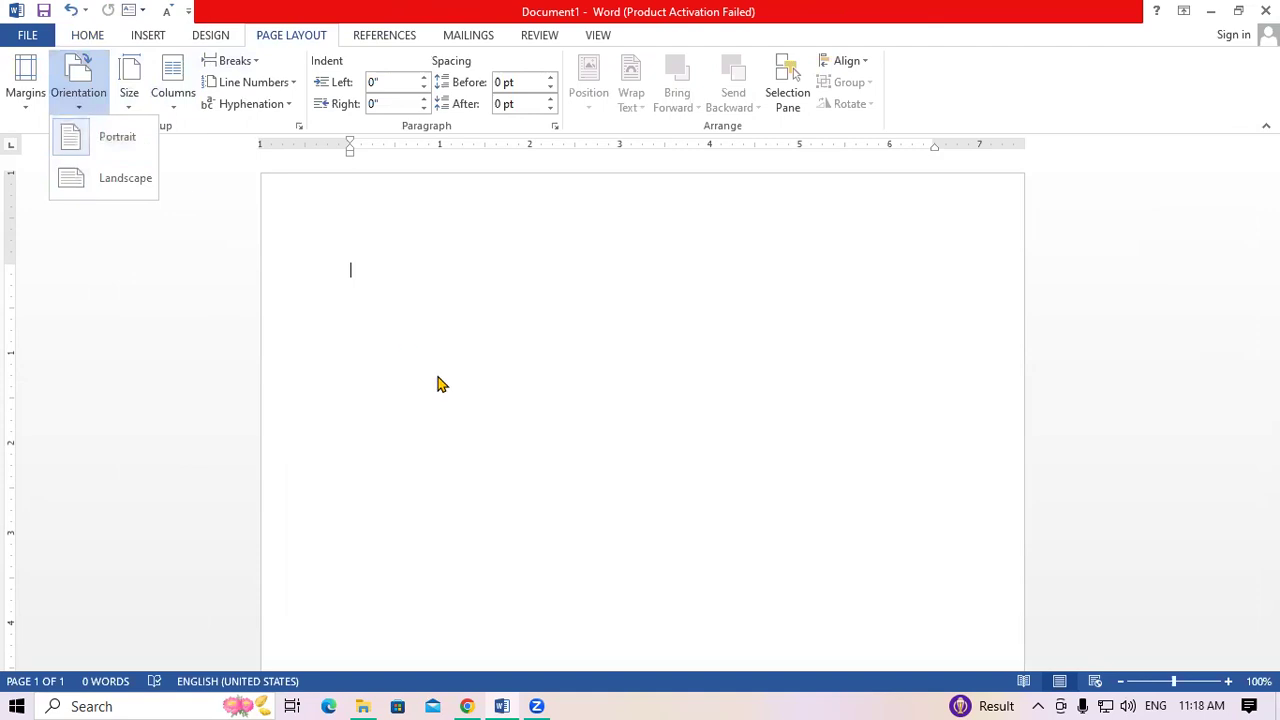
left_click(499, 382)
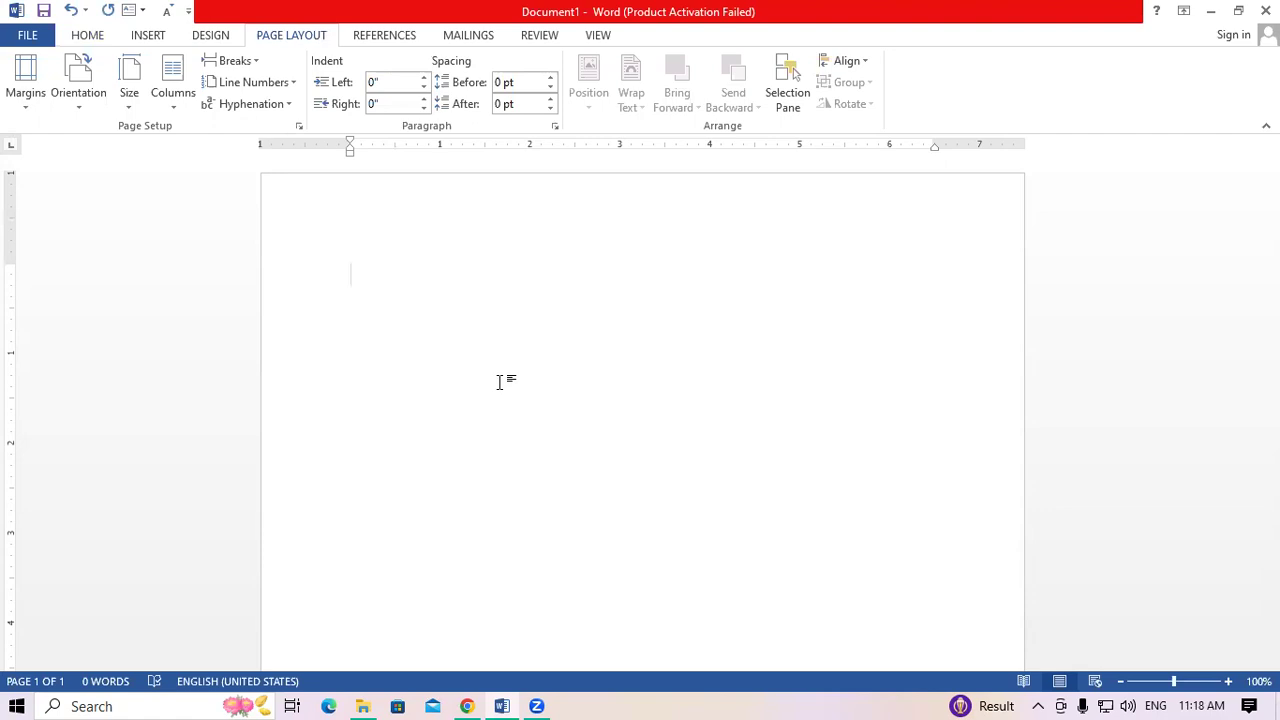
Type the heading 'OBJECTIVE QUESTION COMPUTER FUNDAMENTAL' on the first line.
type("OBJECTIVE QUESTION COMPUTE")
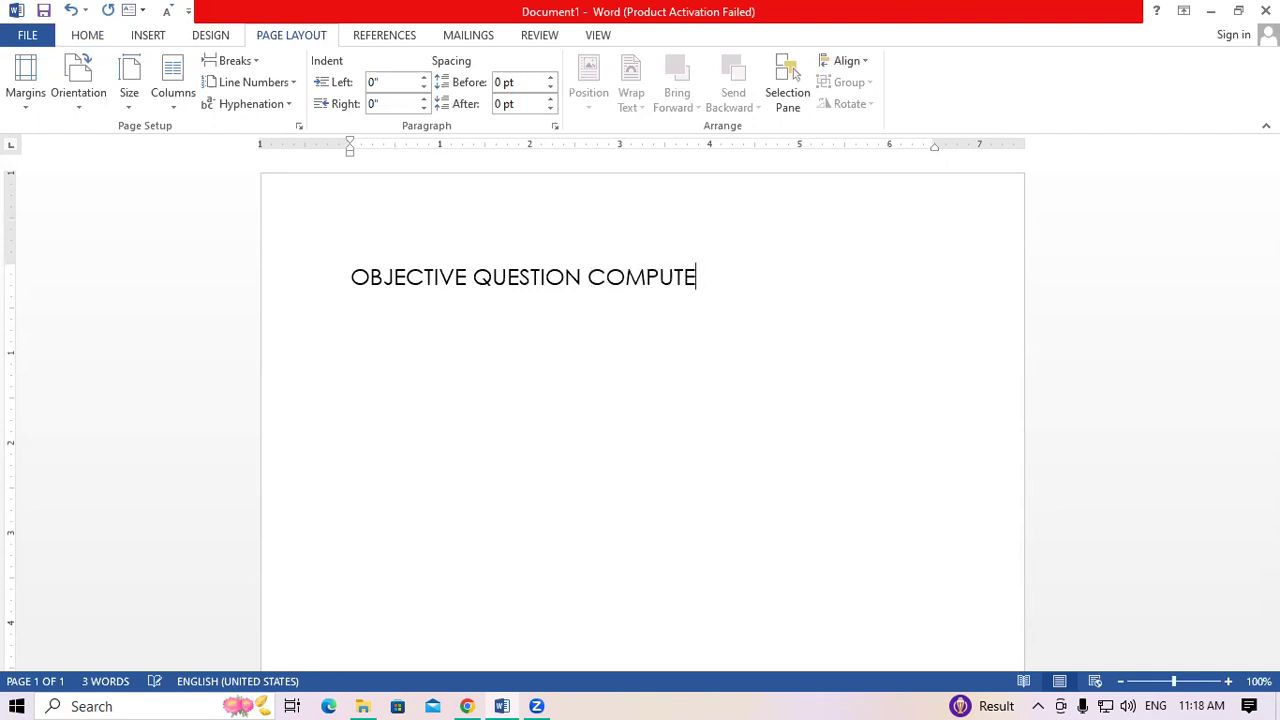
type("R FUNDAMENTAL")
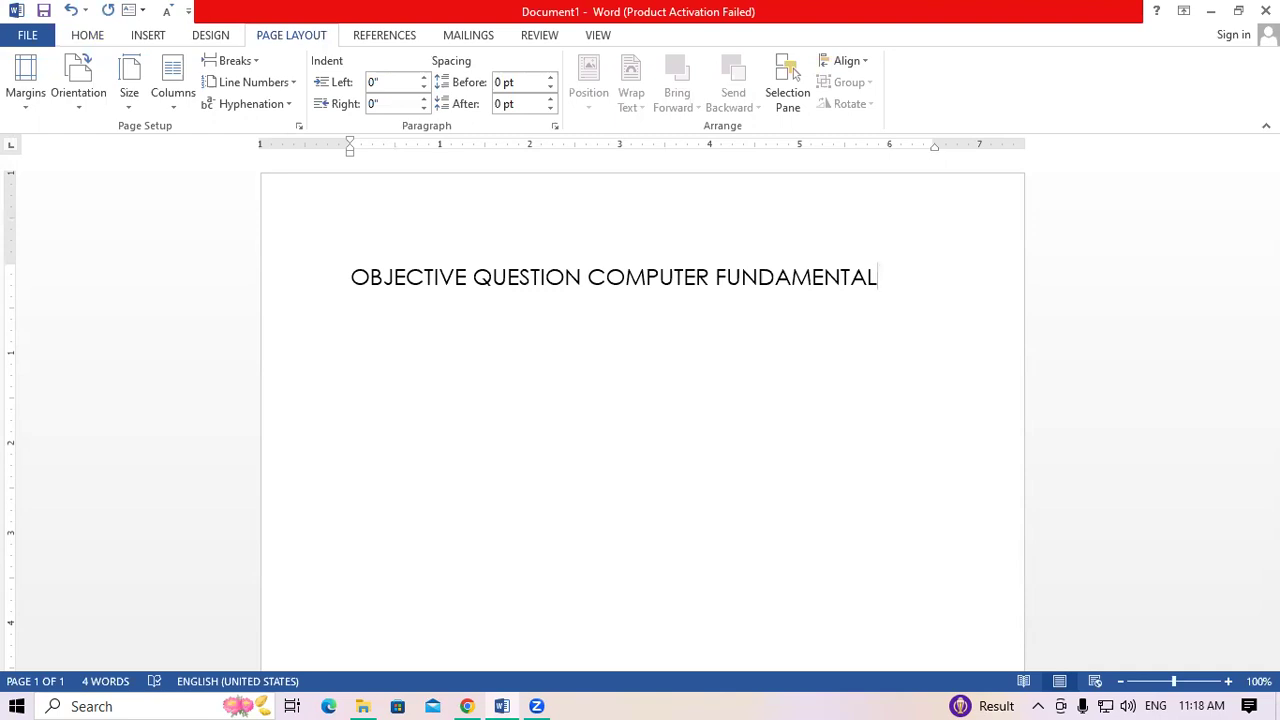
Make the title larger, bold and underlined on one line, then add a blank line below.
left_click_drag(346, 277, 836, 280)
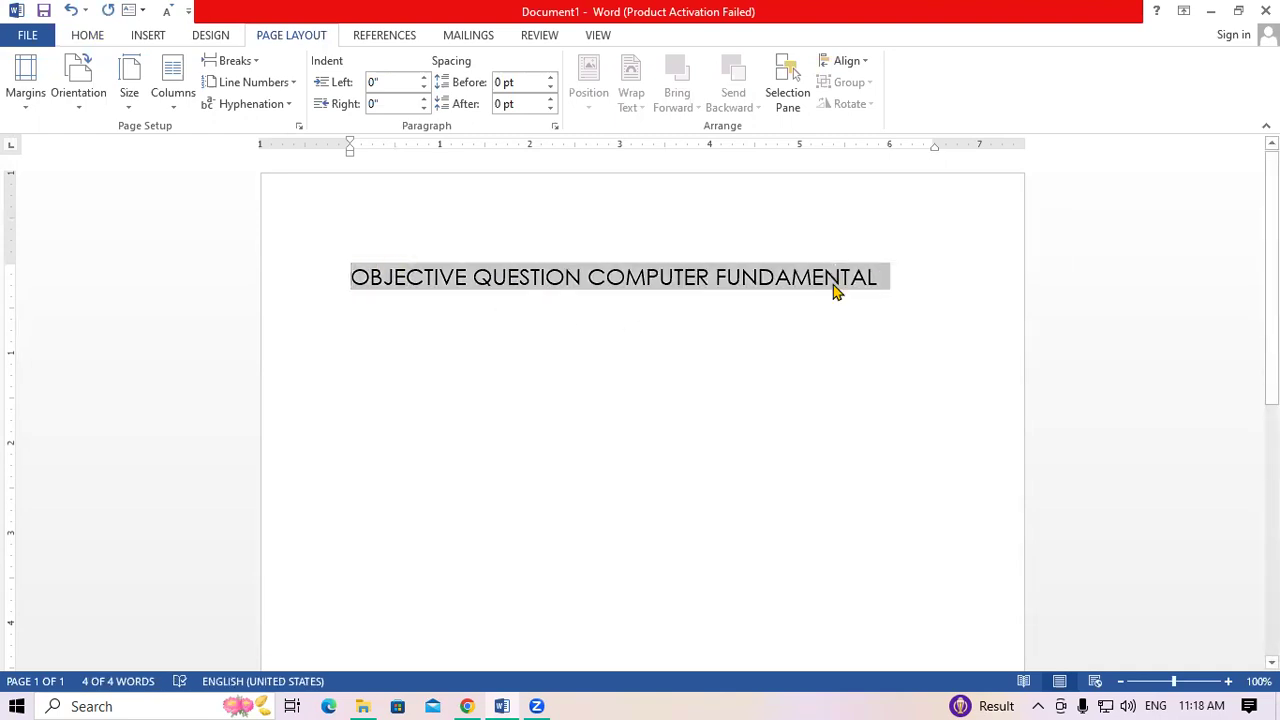
key("ctrl+shift+period")
key("ctrl+shift+period")
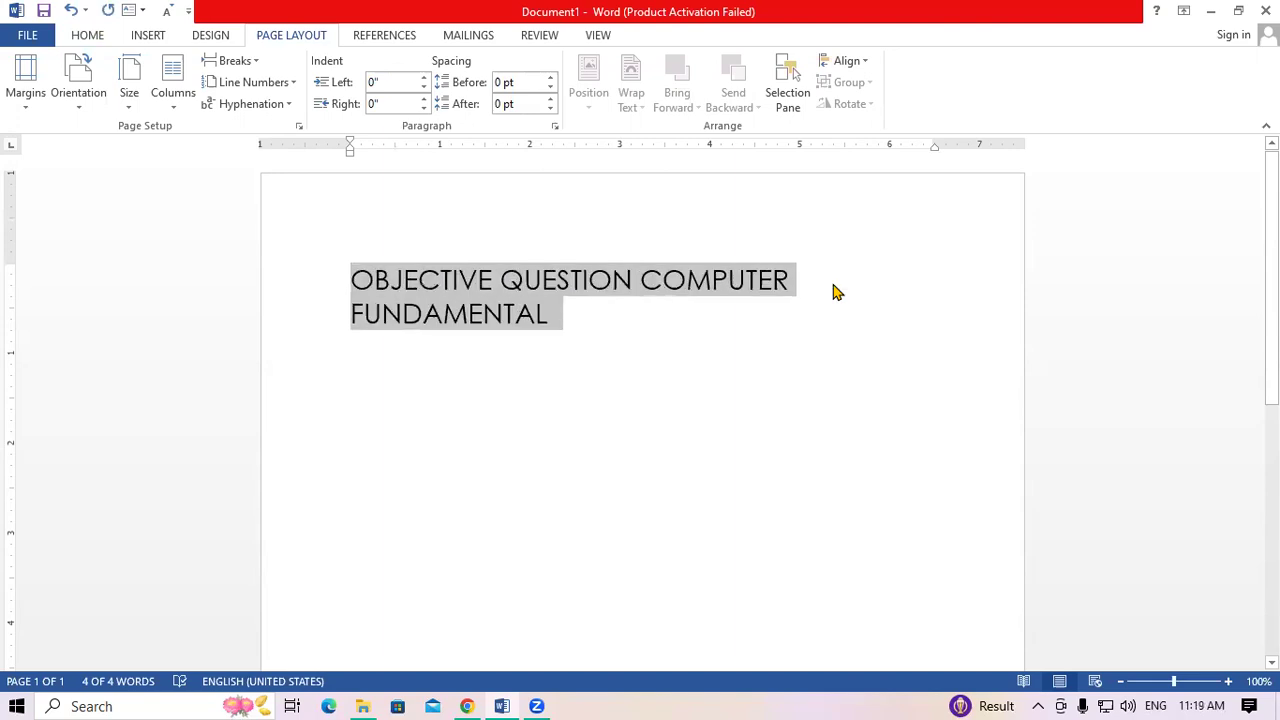
key("ctrl+b")
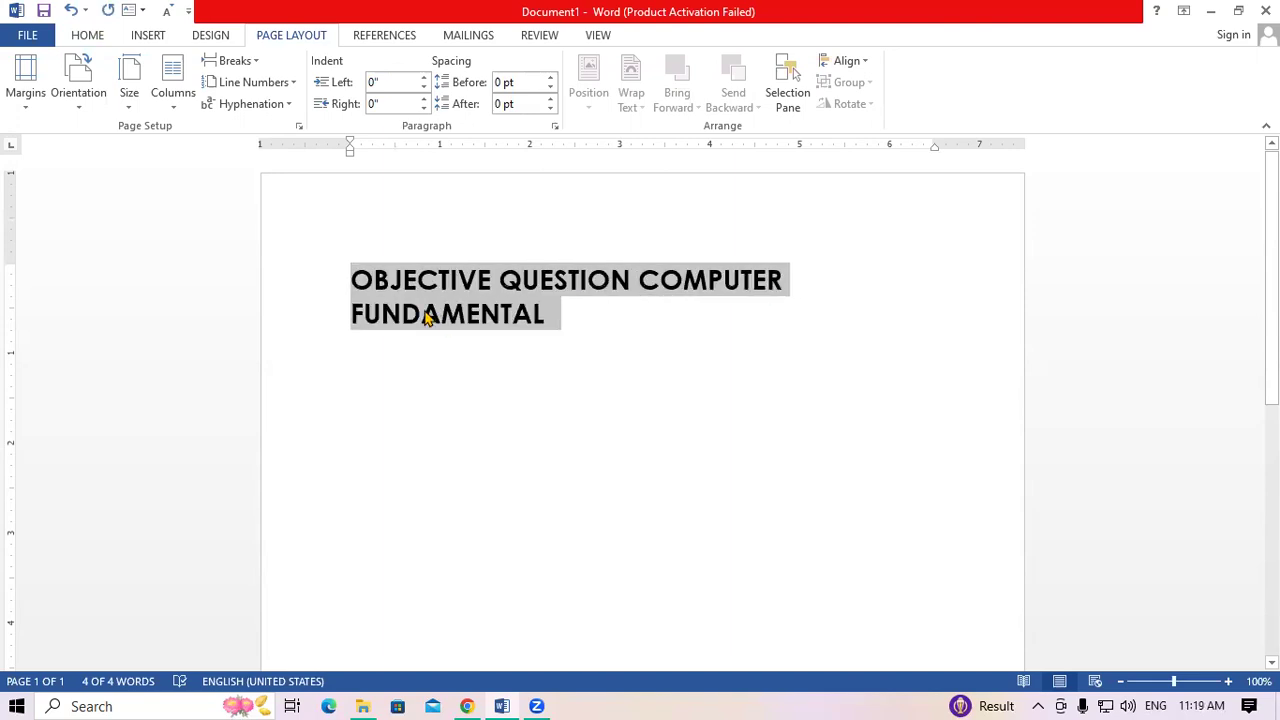
key("ctrl+shift+comma")
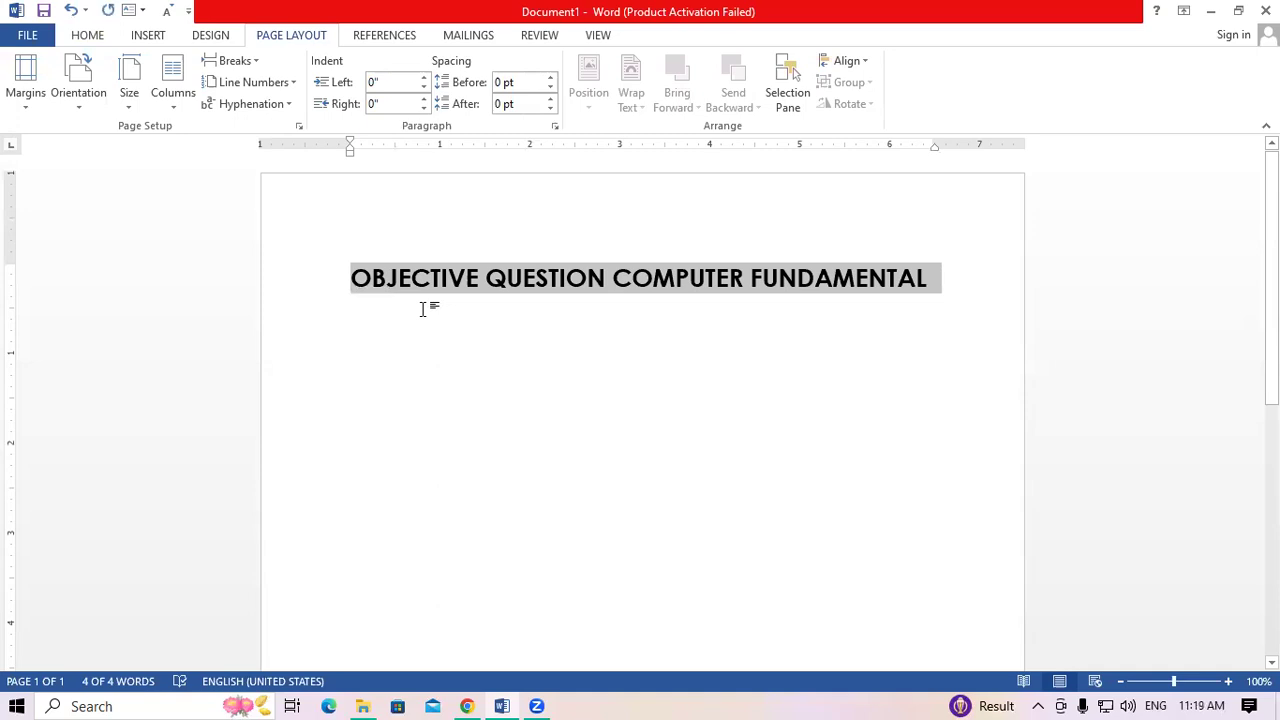
key("ctrl+u")
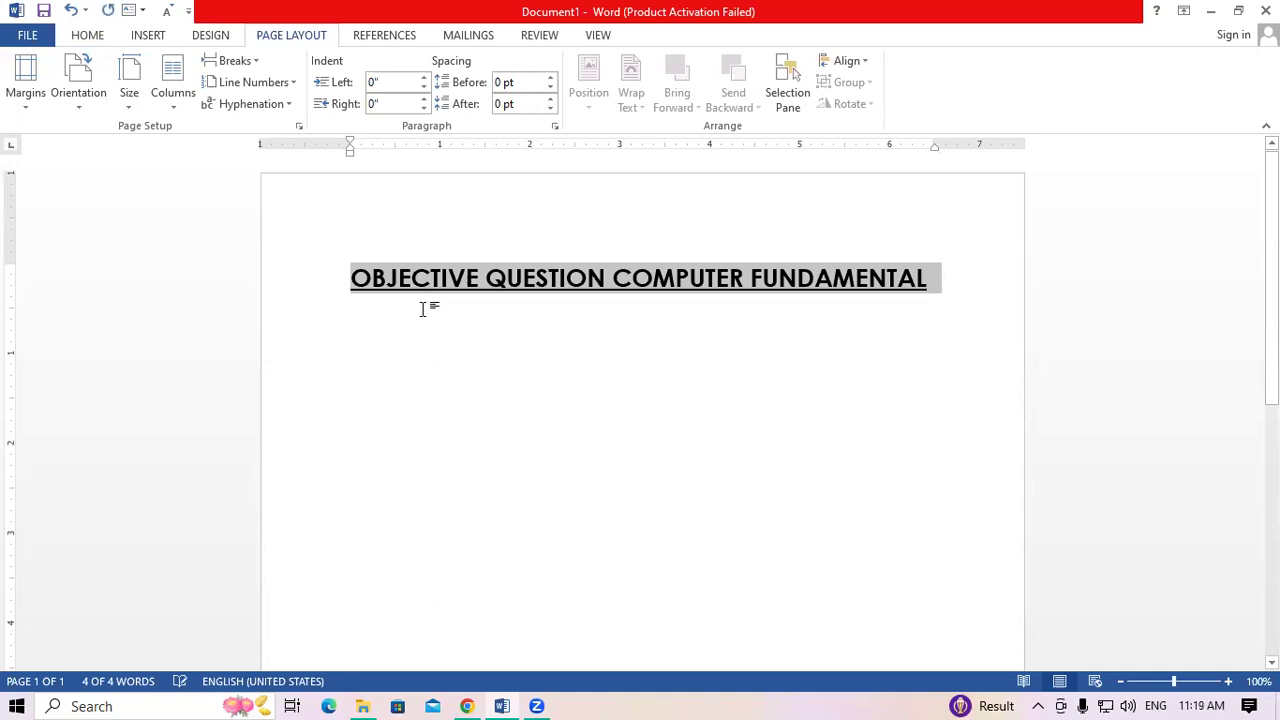
left_click(367, 349)
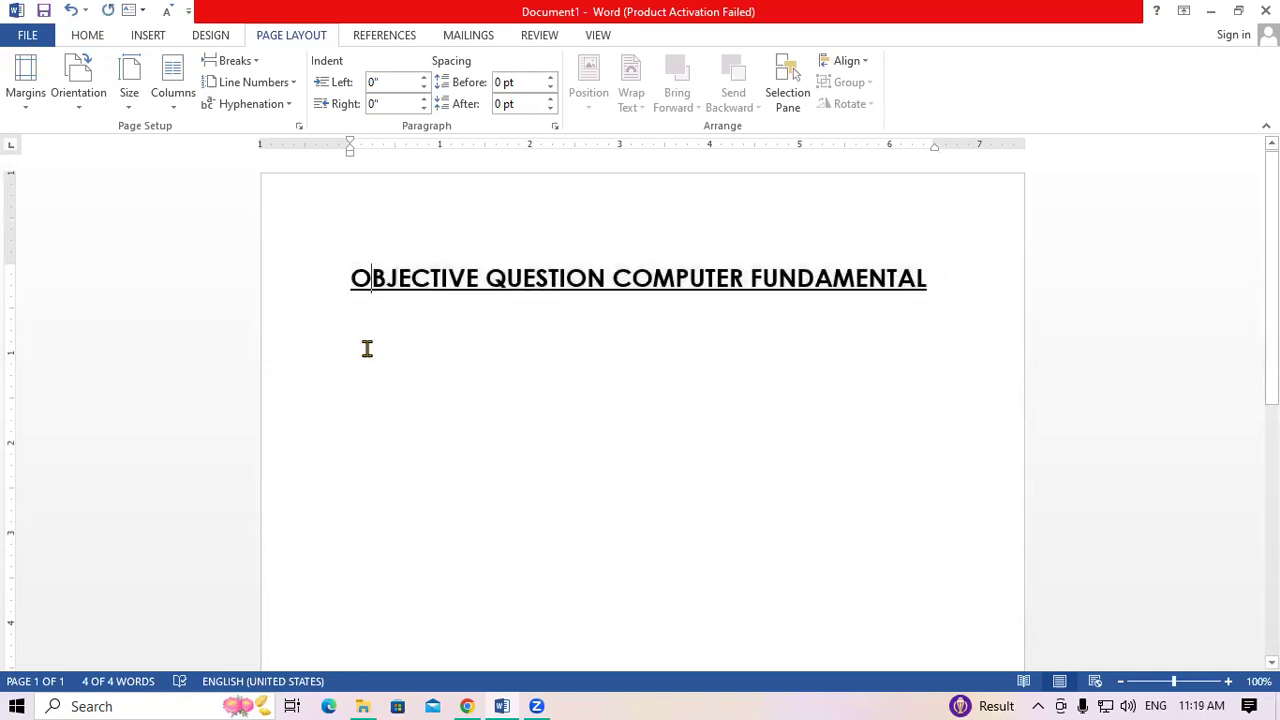
key("Return")
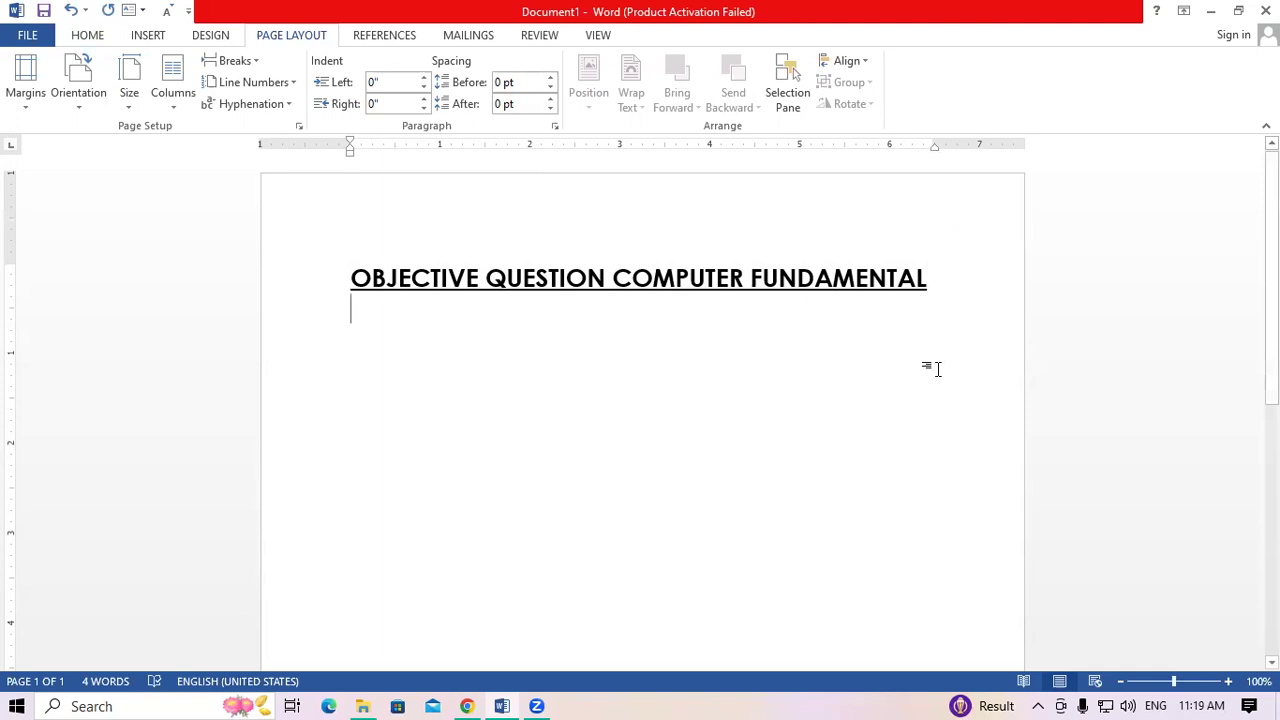
left_click(88, 36)
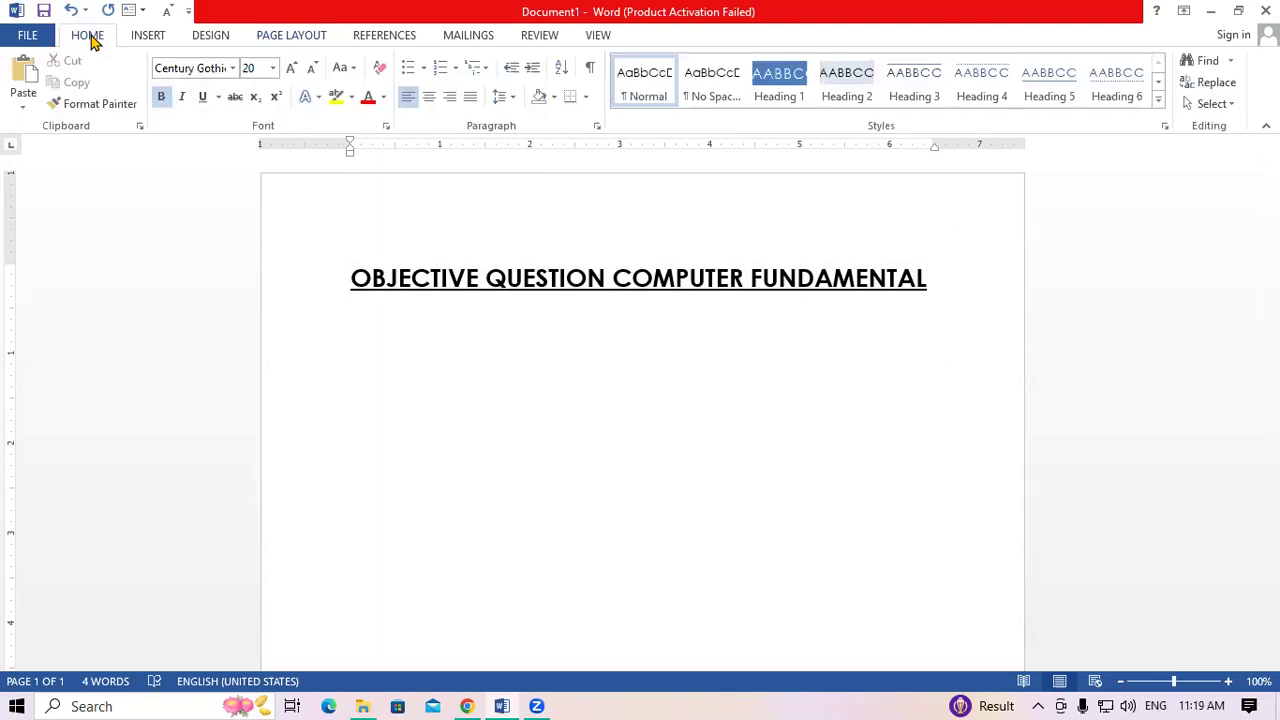
Turn off bold on a new line and apply the 1. a. i. multilevel list style.
left_click(160, 96)
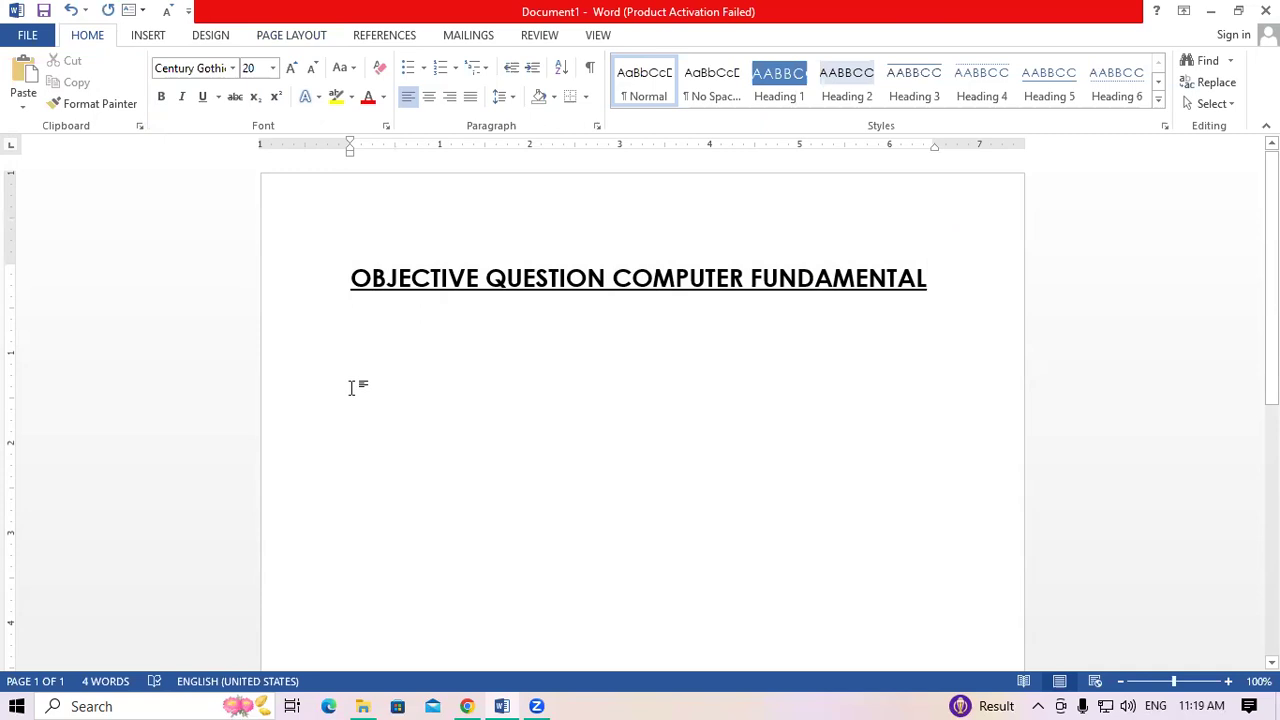
key("Return")
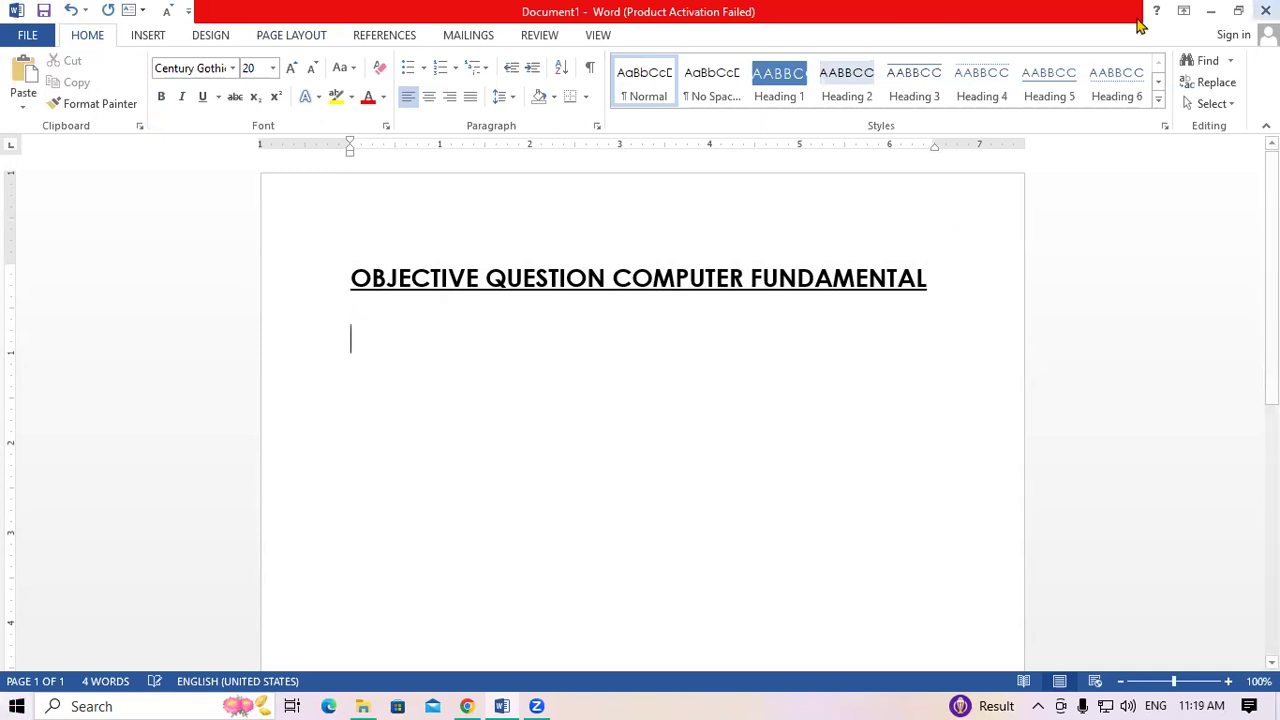
left_click(478, 73)
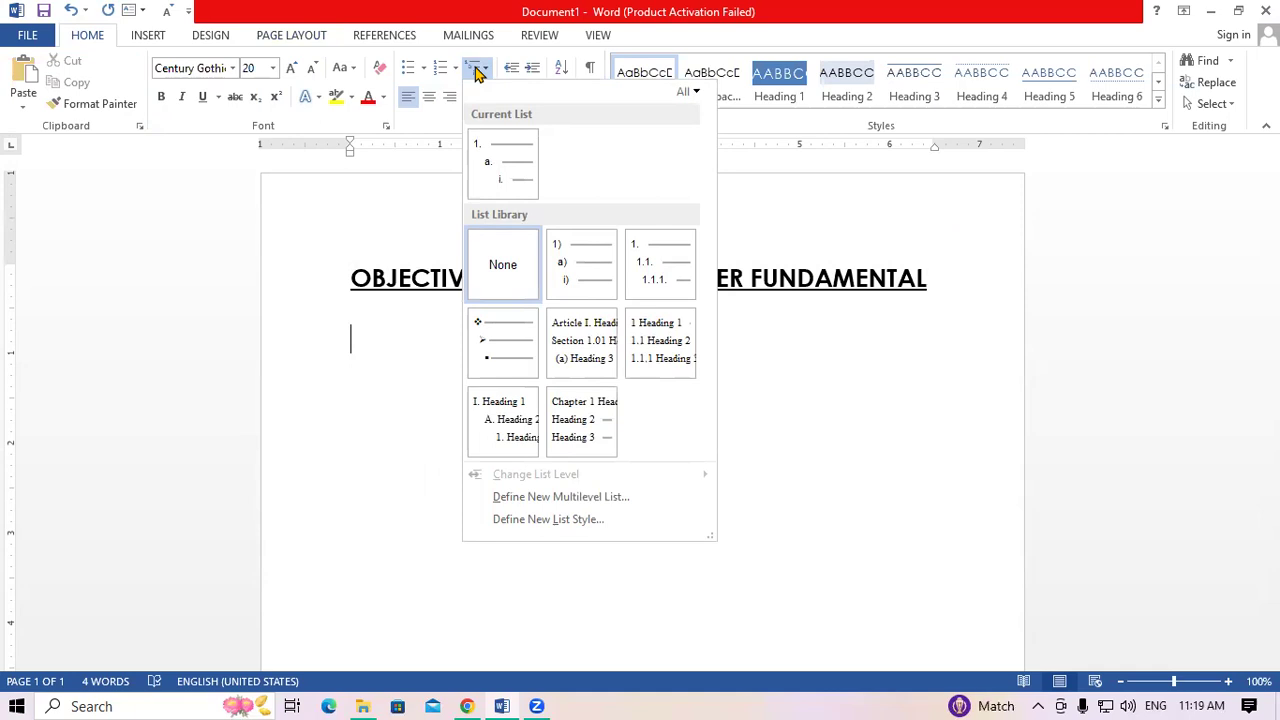
mouse_move(503, 131)
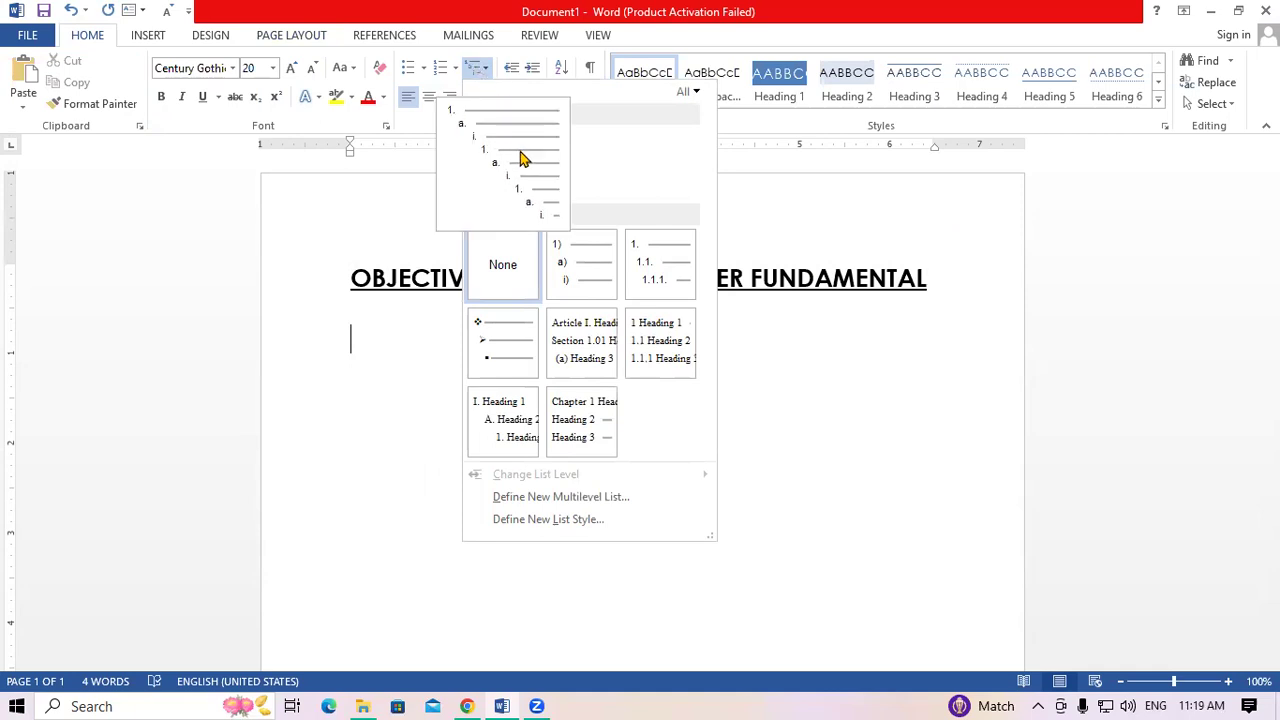
left_click(520, 158)
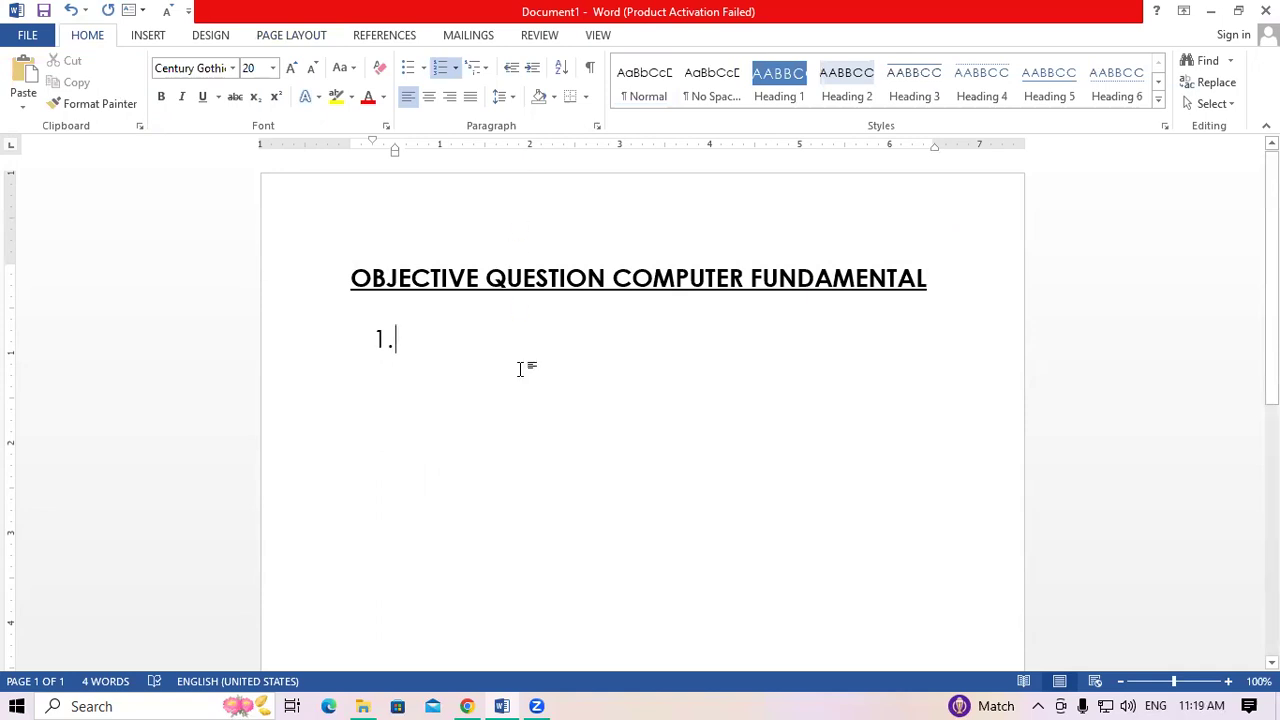
Type question 1, 'What is Full form of RAM?', and start item 2.
type("What is Full formm")
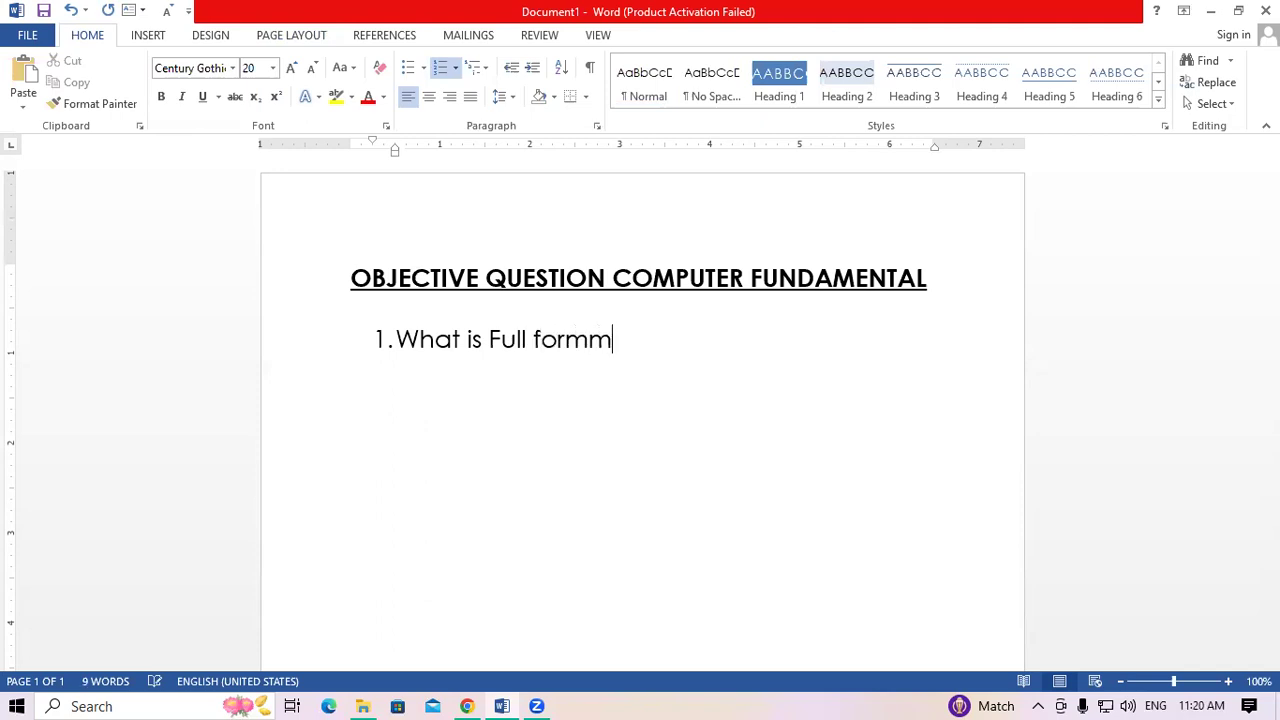
key("BackSpace")
type("of RAM")
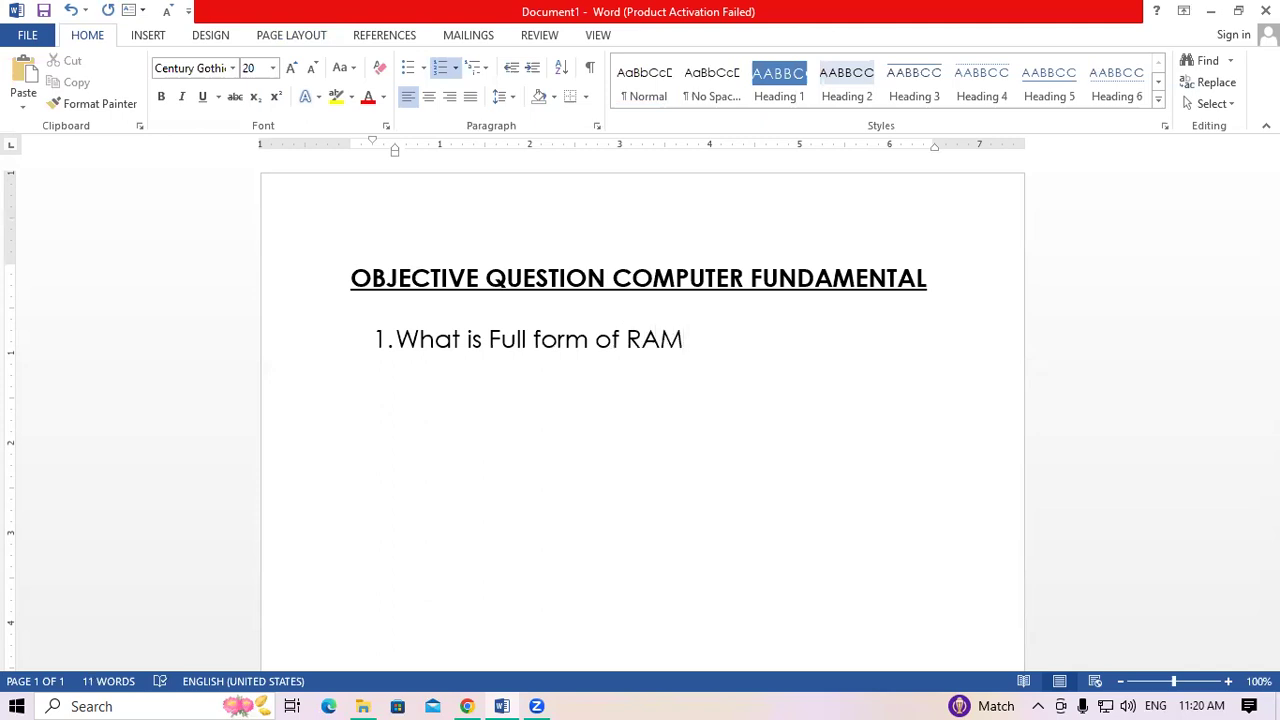
type("?")
key("Return")
Add questions on types of Computer, types of Printer and the backspace key's work.
type("How many types of Computer")
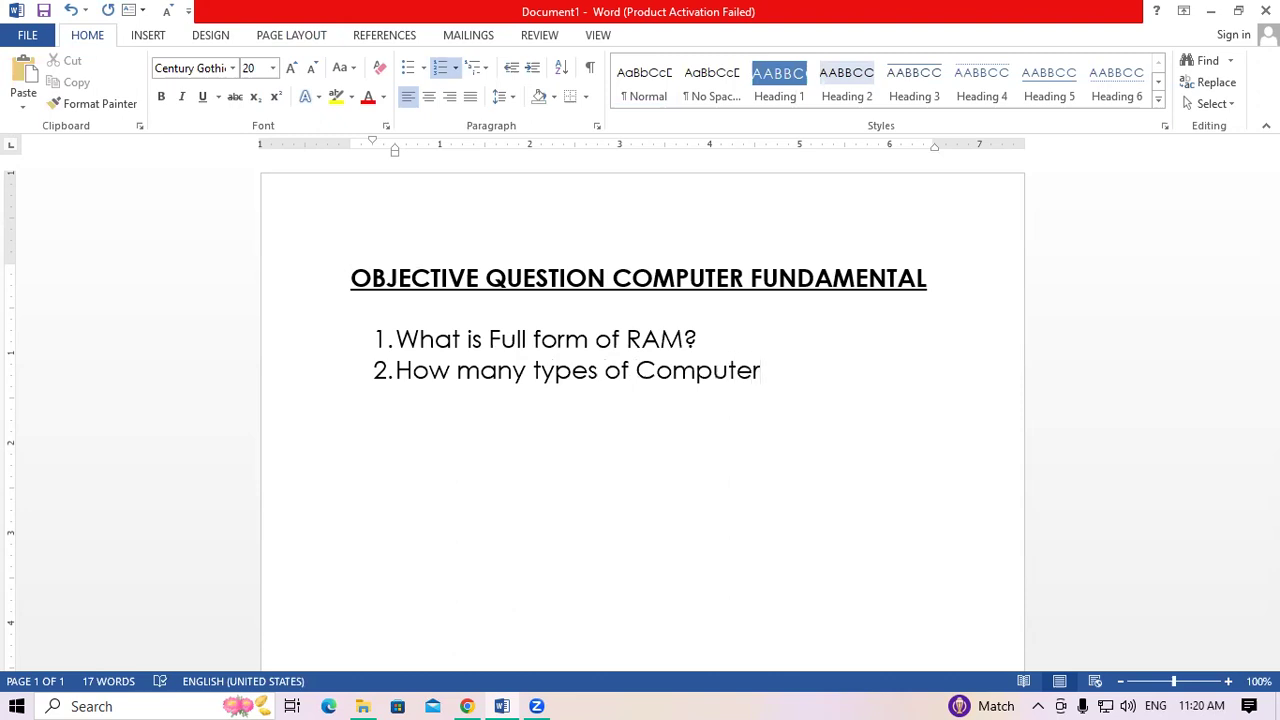
type("?")
key("Return")
type("h")
key("BackSpace")
type("How many types of ")
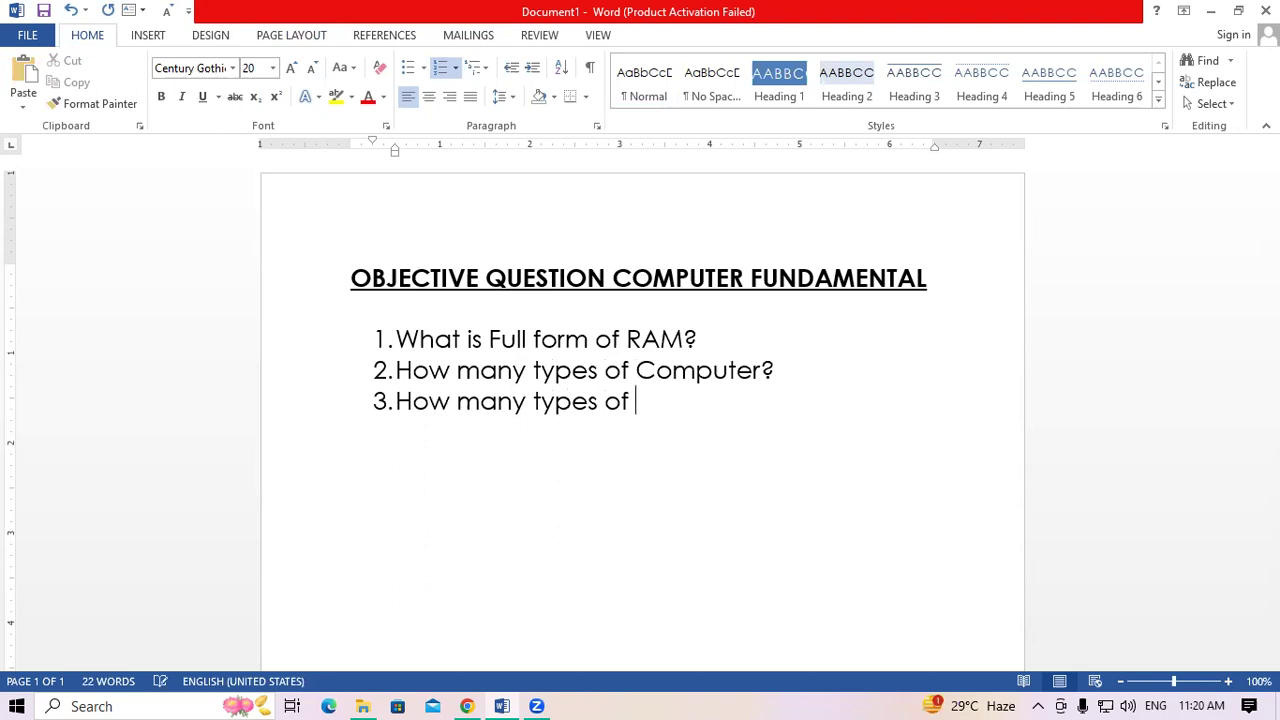
type("Printer")
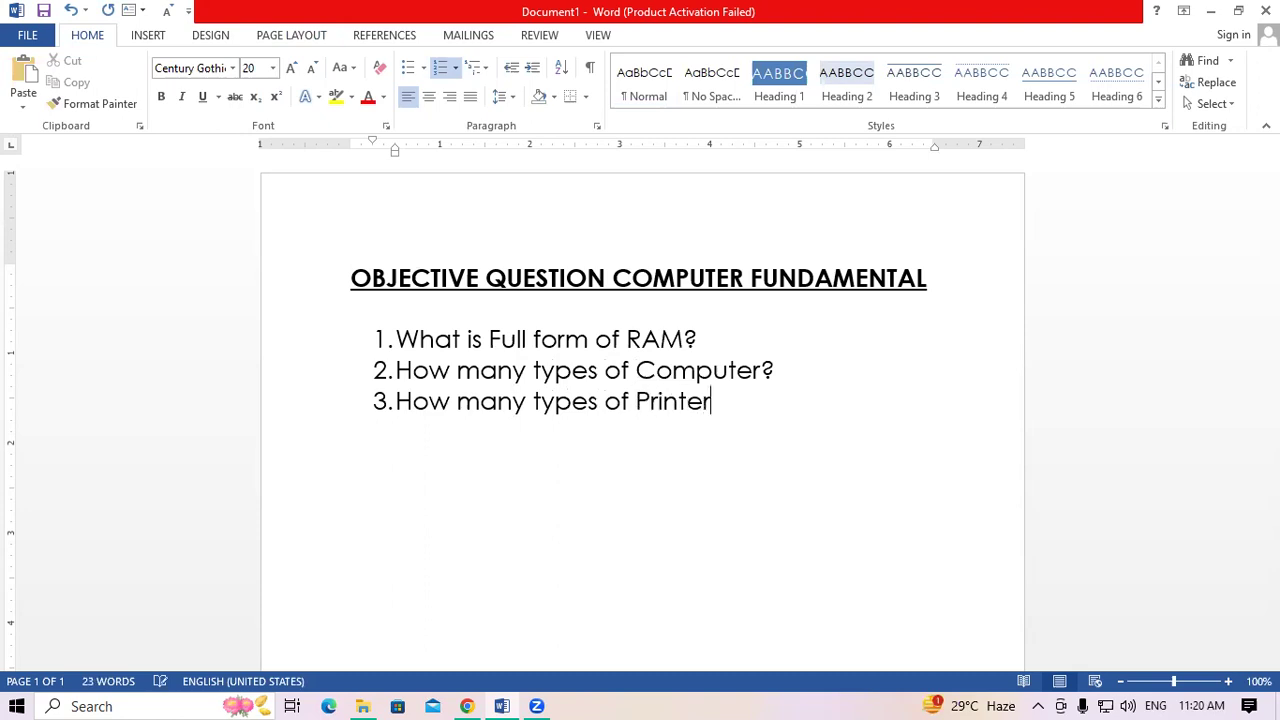
key("Return")
type("What i")
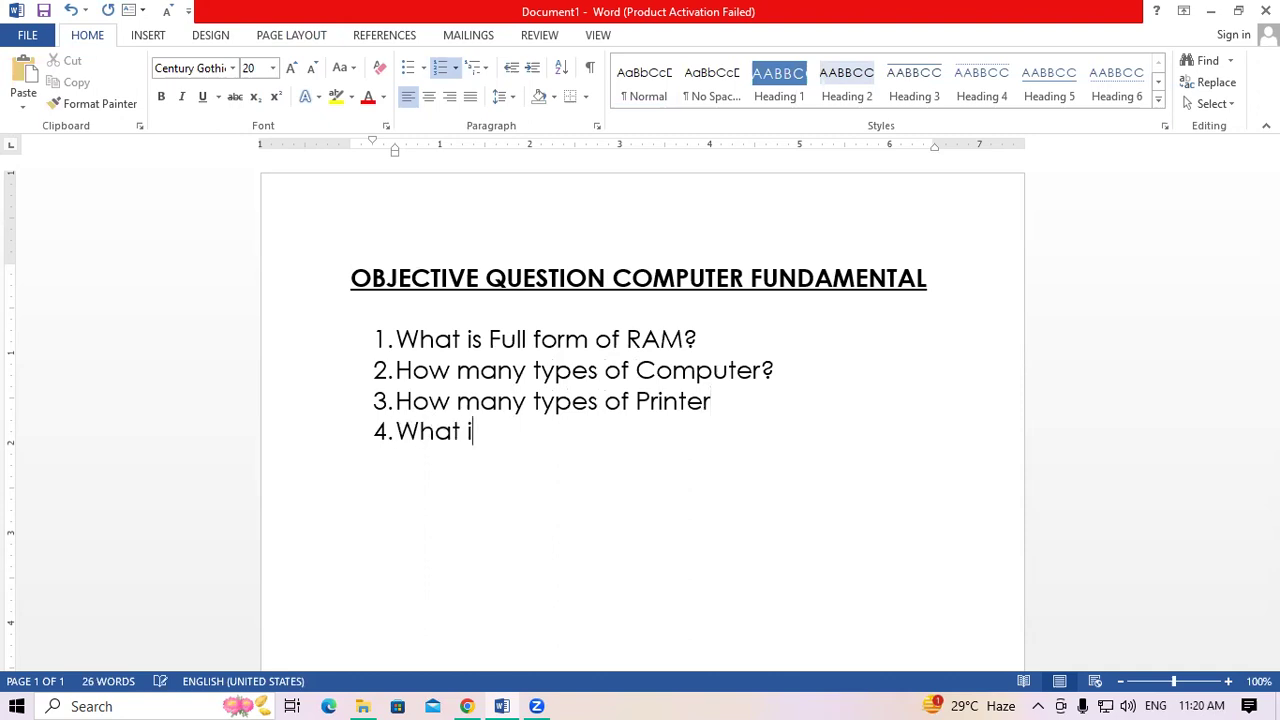
type("s work of ")
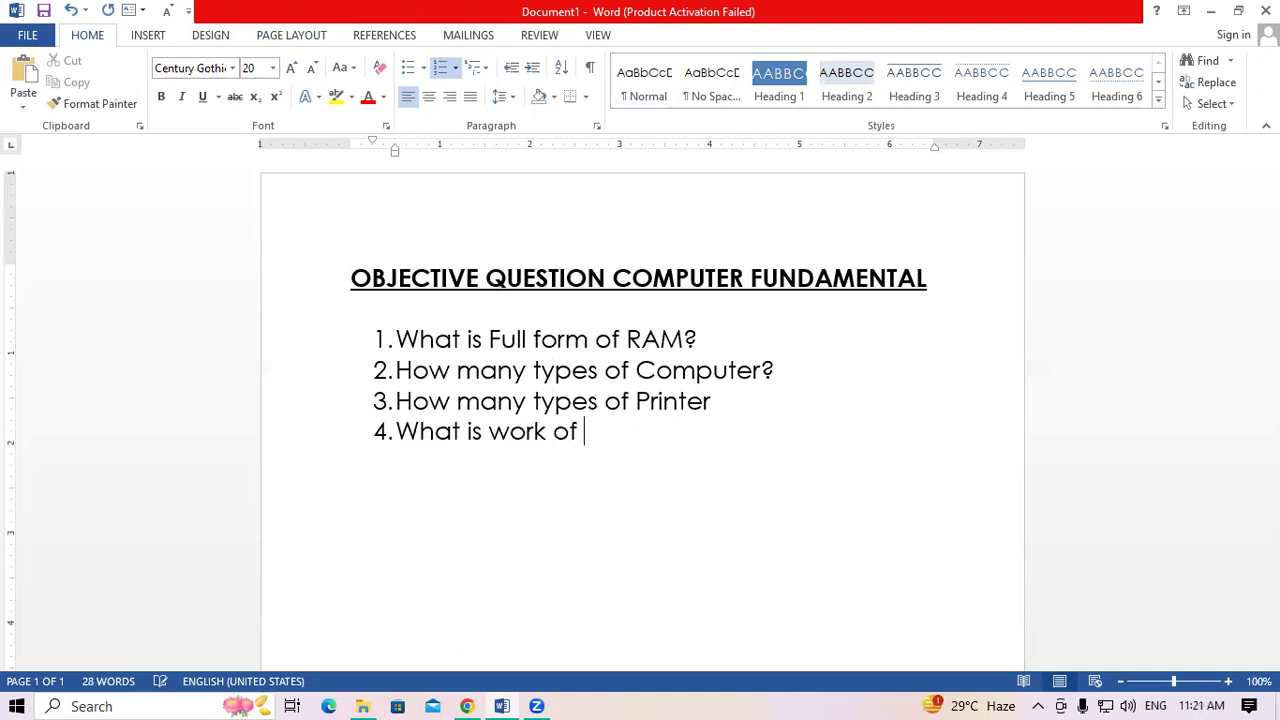
type("backspace key")
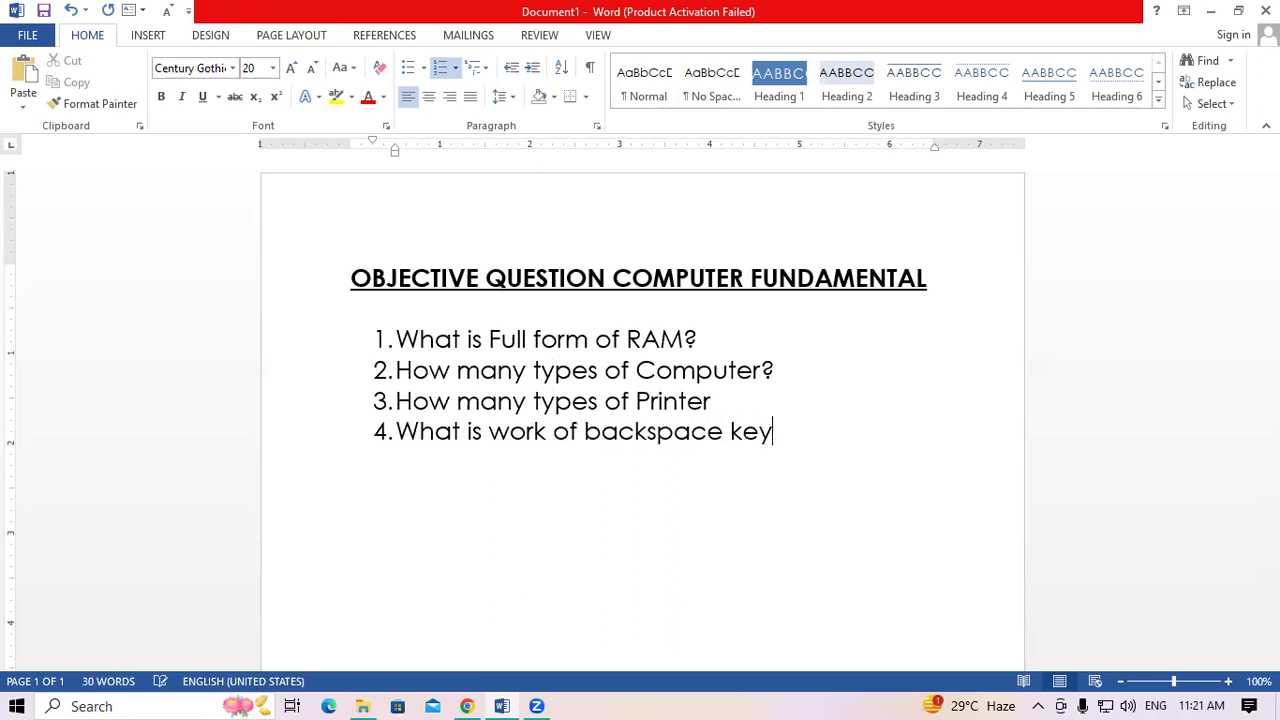
type(">")
key("BackSpace")
type("?")
key("Return")
Add a question mark to question 3, then type the ROM and DRAM full-form questions.
left_click(714, 404)
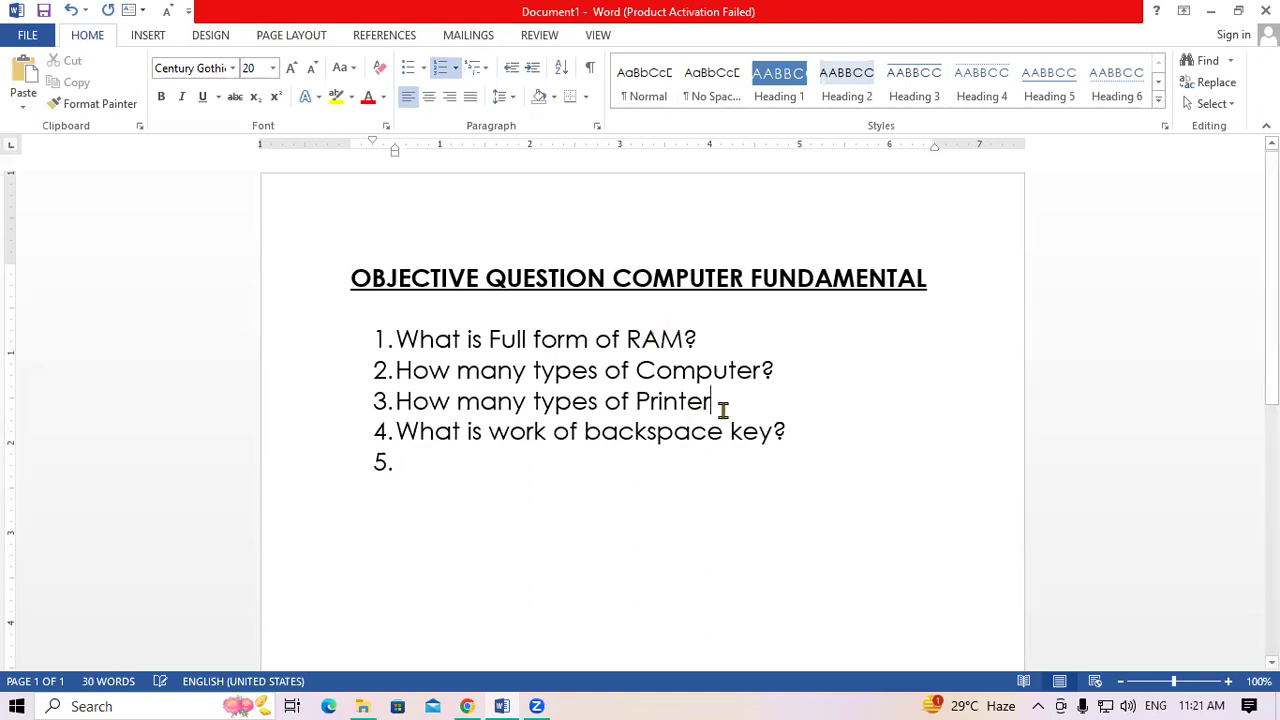
type("?")
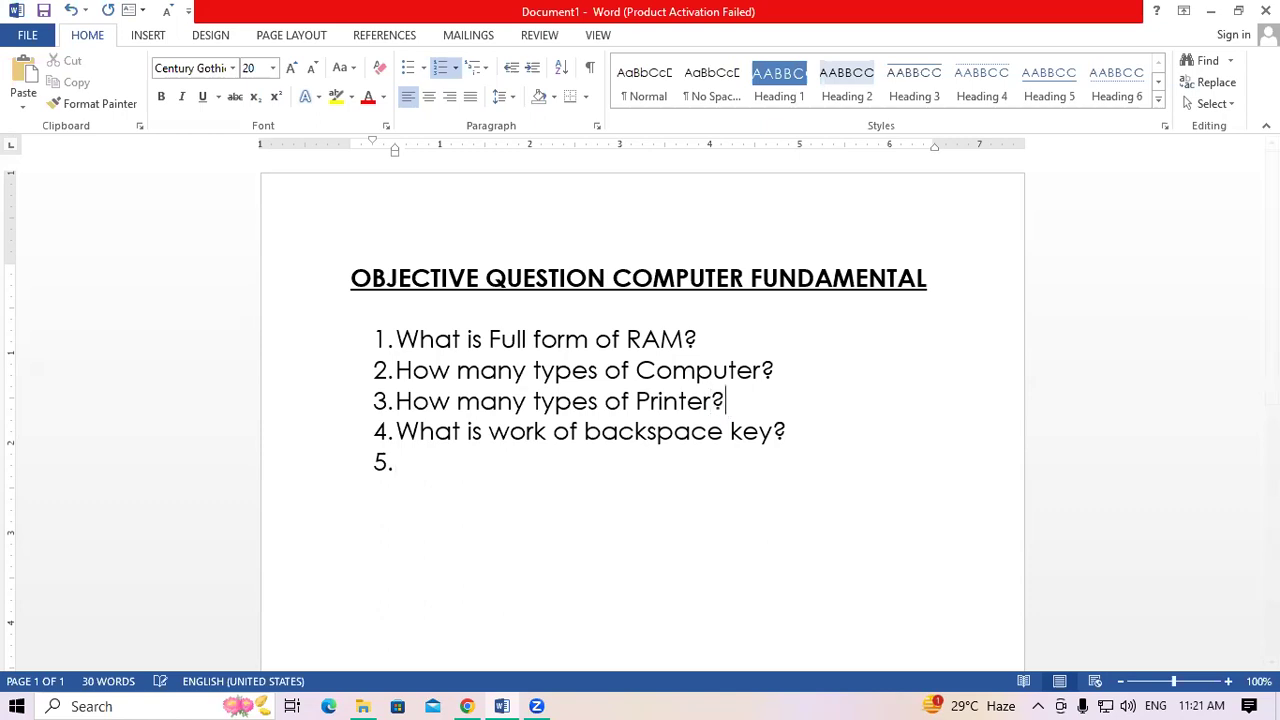
left_click(457, 482)
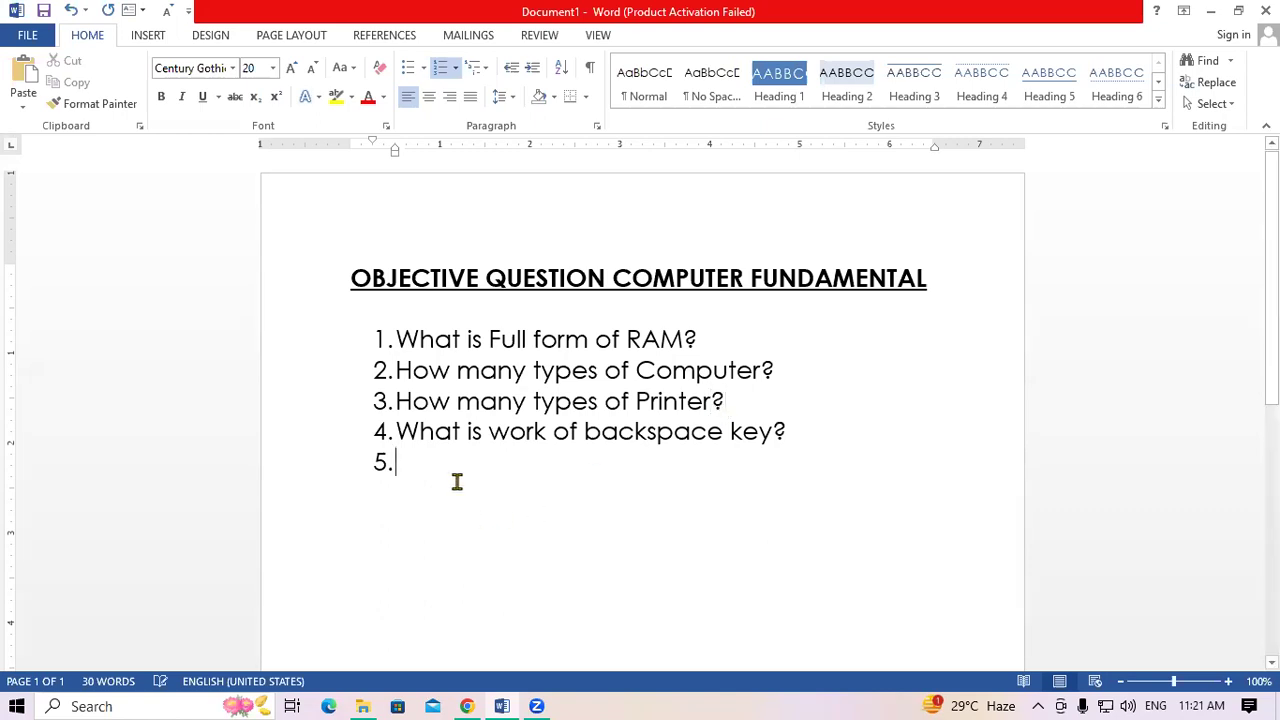
type("What ")
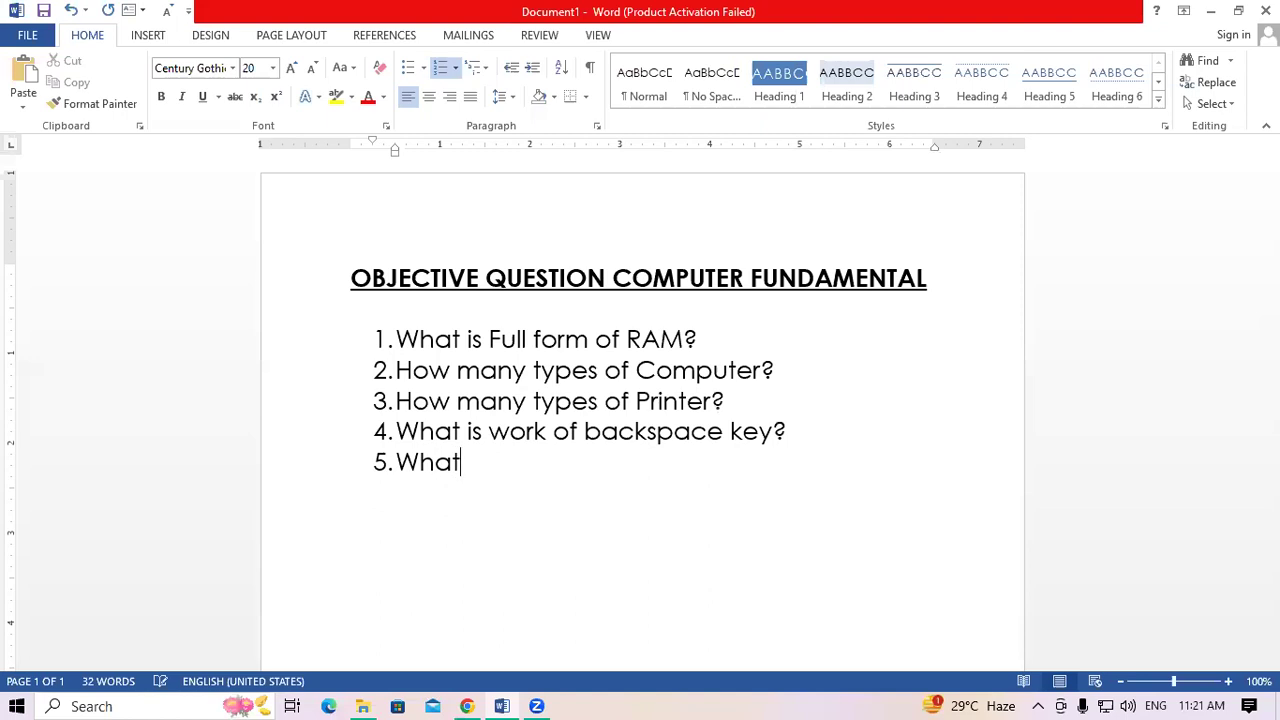
type("o")
key("BackSpace")
type("is full form of ROM?")
key("Return")
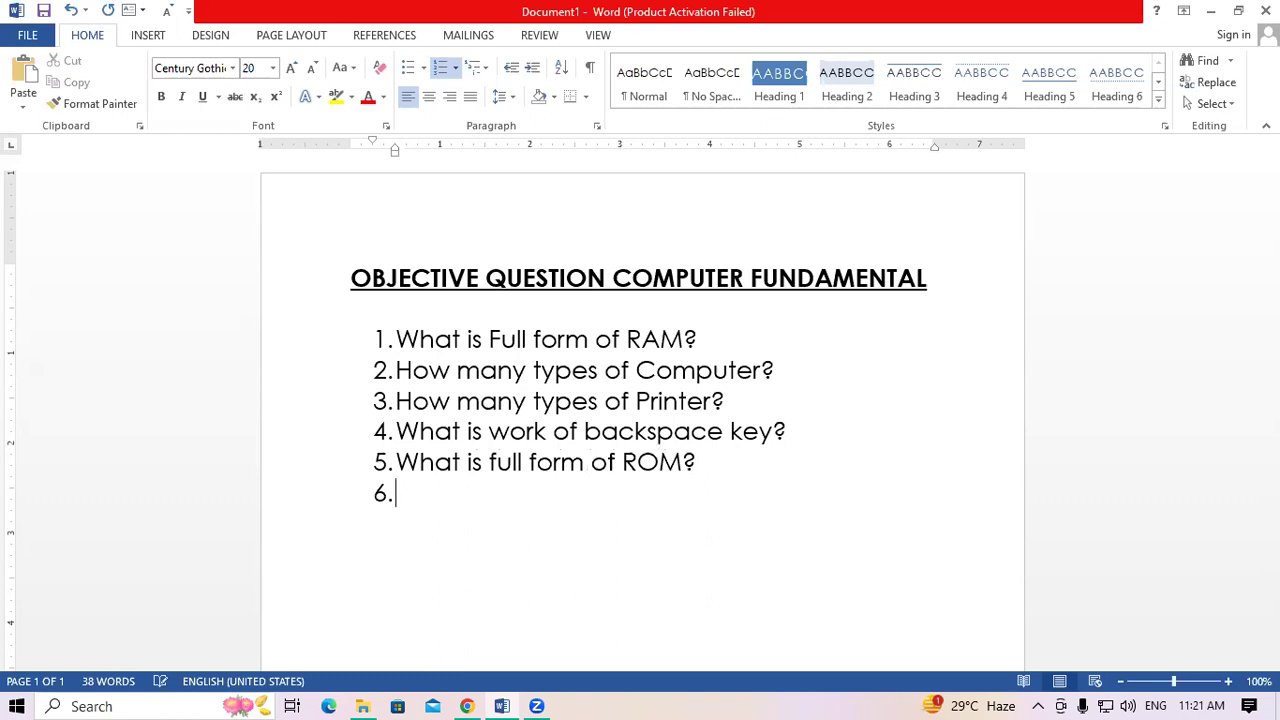
type("What is full ")
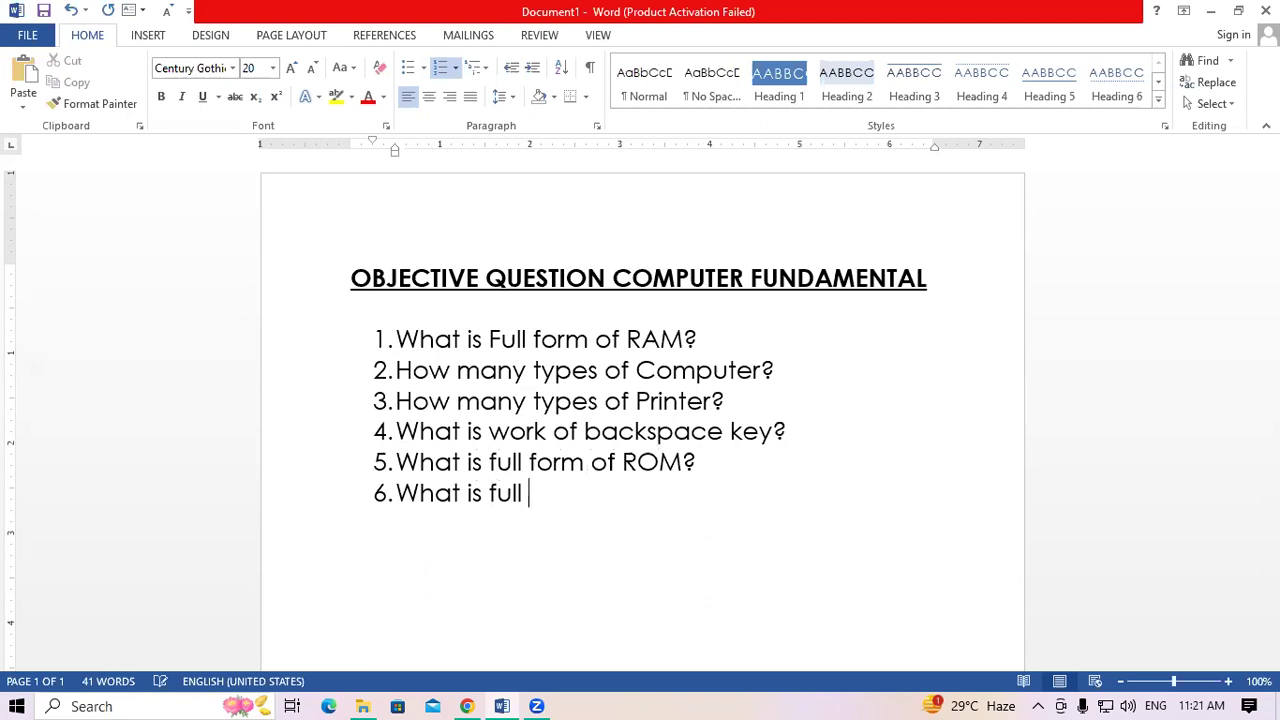
type("form ")
type("of ")
type("DRAM")
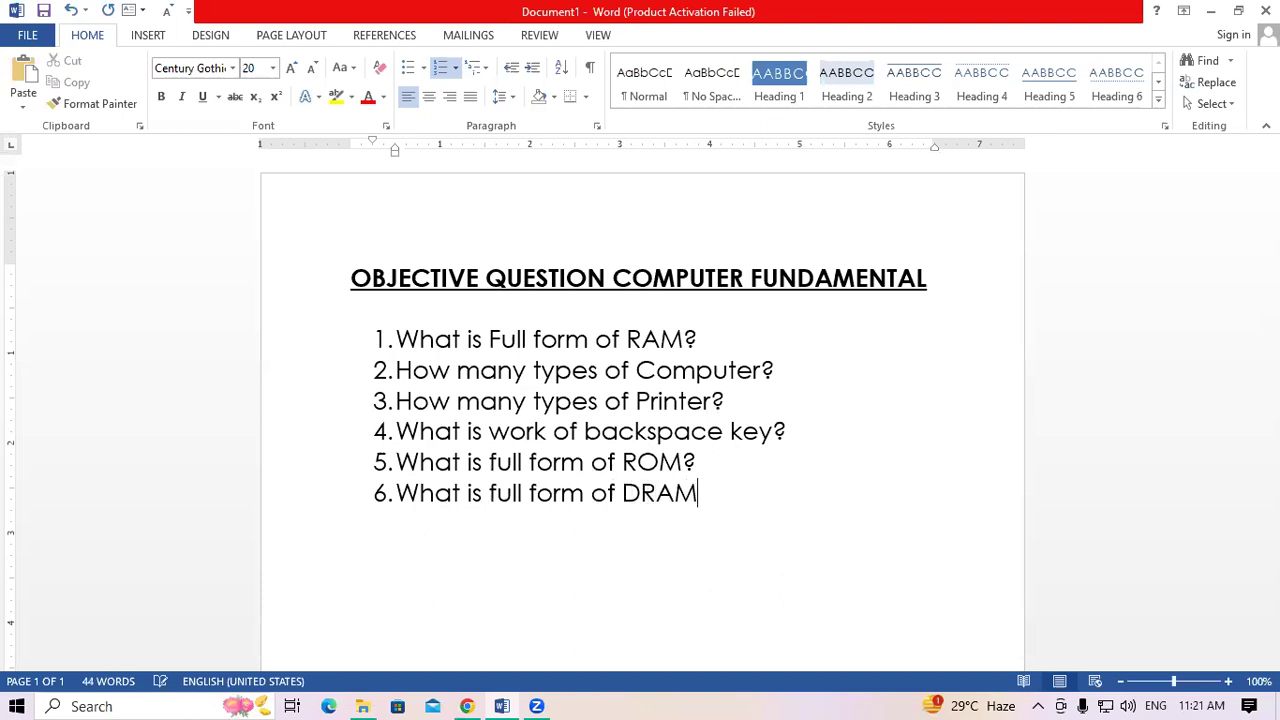
type("?")
Add questions about the F1 key and 'How many types of Function keys in keyboard?'.
key("Return")
type("What is ")
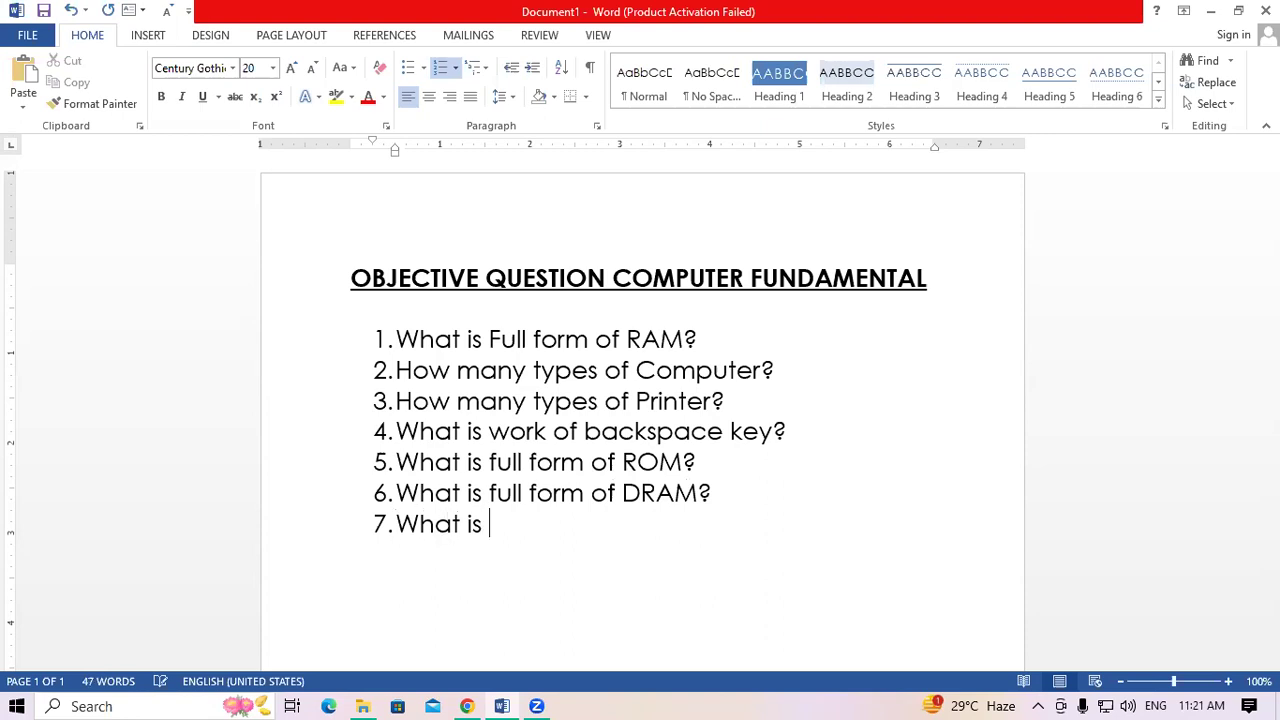
type("work of ")
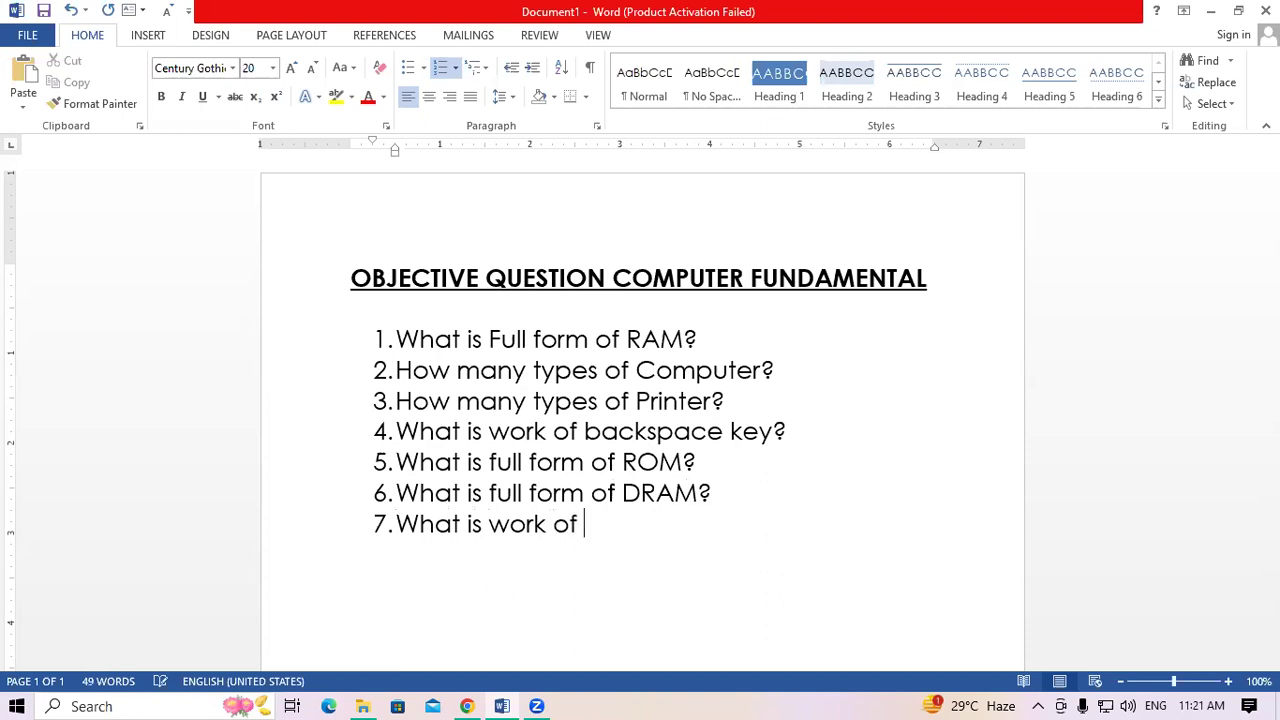
type("F1 keys in keyboard?")
key("Return")
type("Hoq")
key("BackSpace")
type("w many types of Function key")
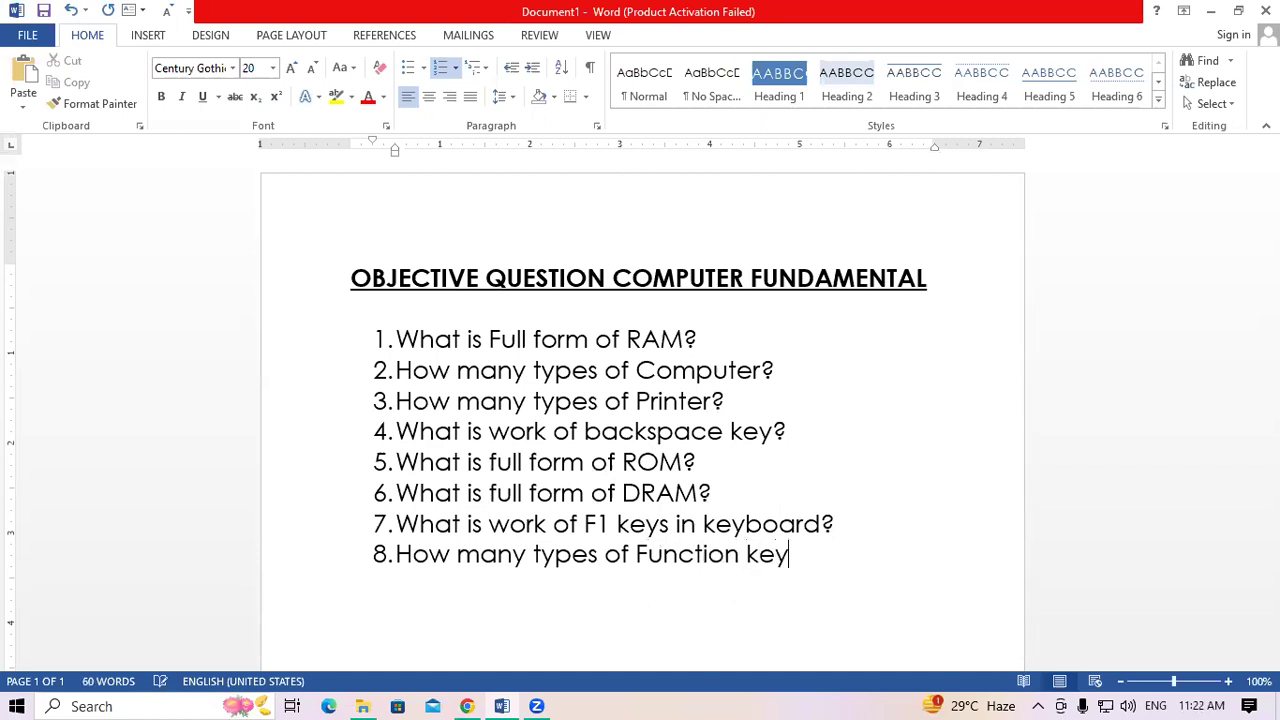
type("s in keyboard?")
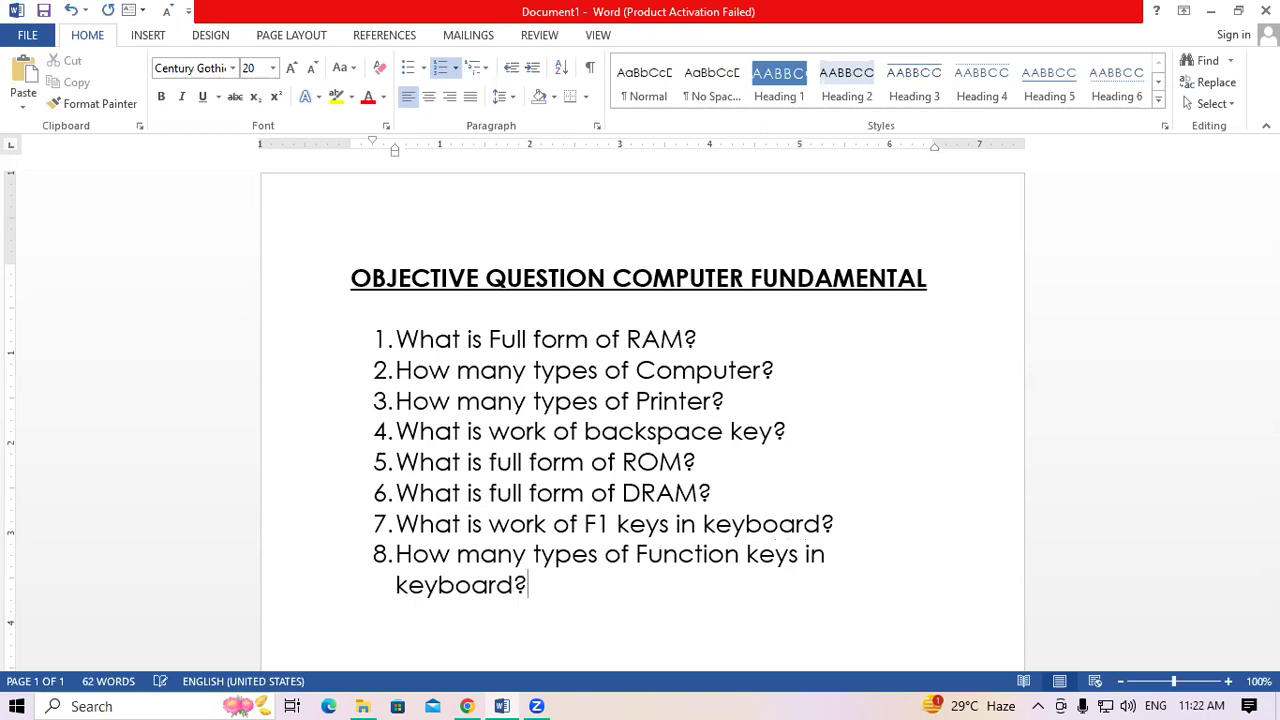
key("BackSpace")
type("?")
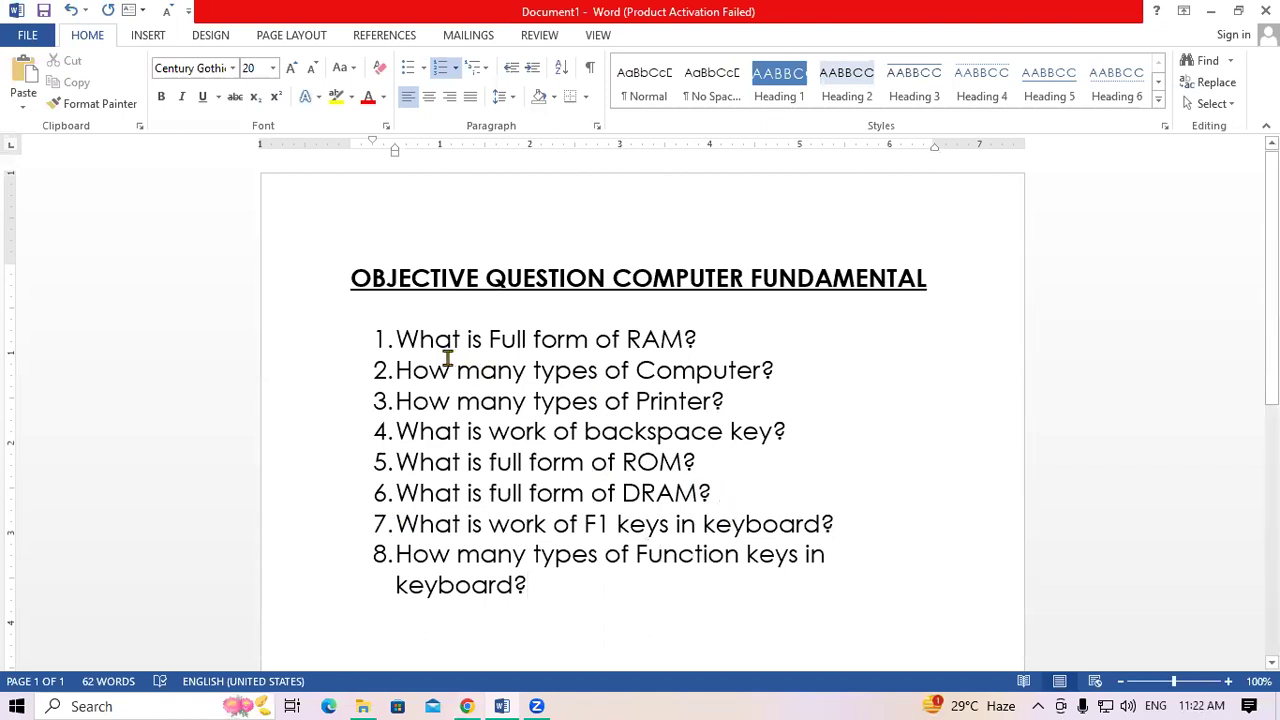
Set all eight questions in Arial and insert a new line after question 1.
left_click(398, 340)
key("ctrl+shift+End")
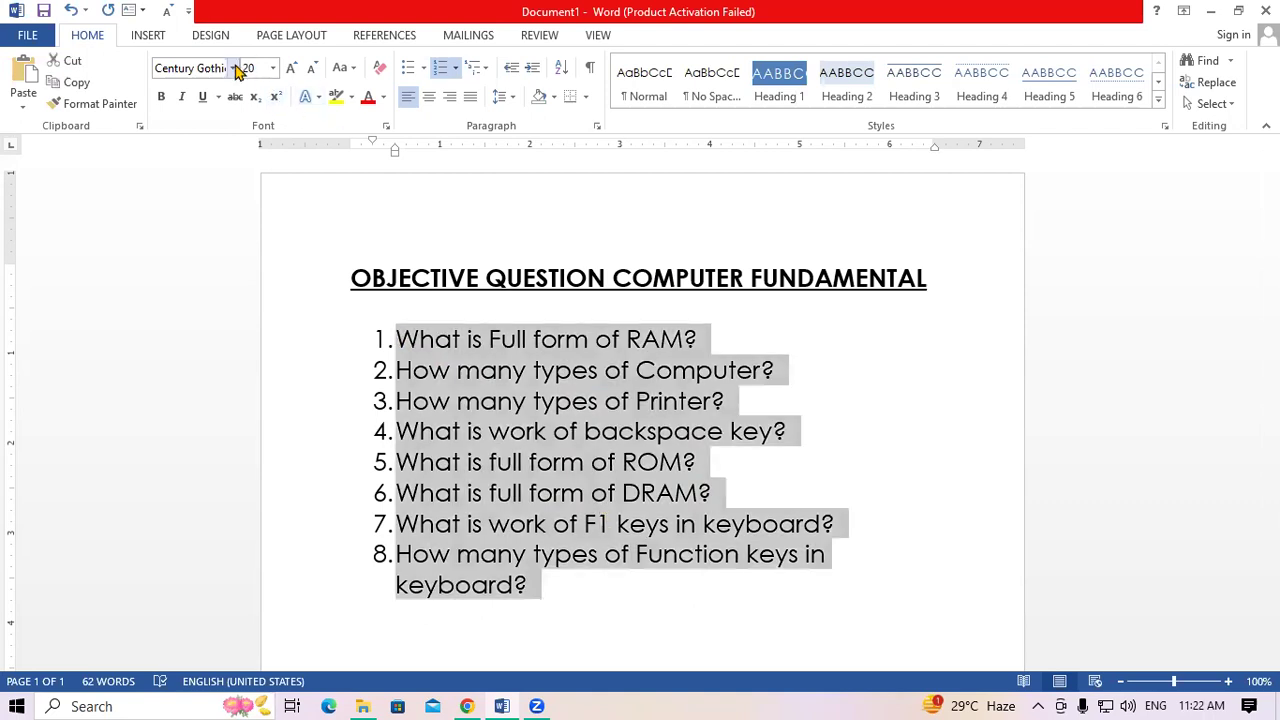
left_click(234, 68)
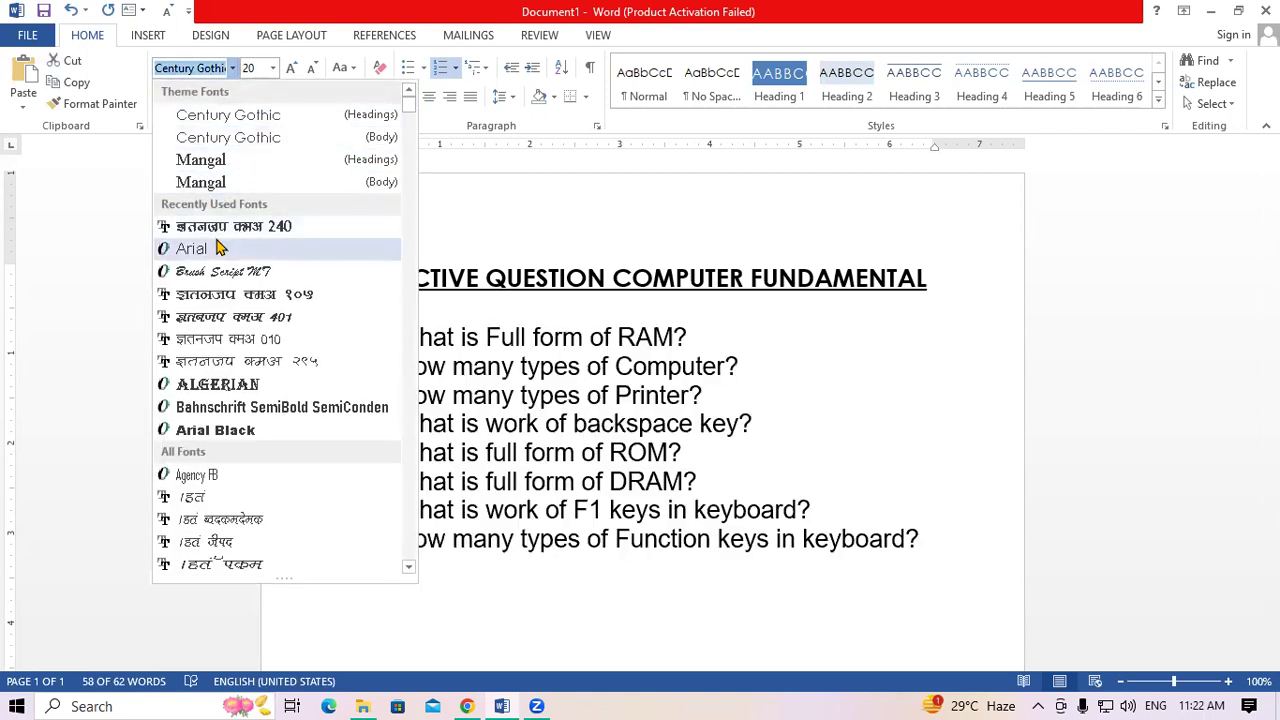
left_click(219, 248)
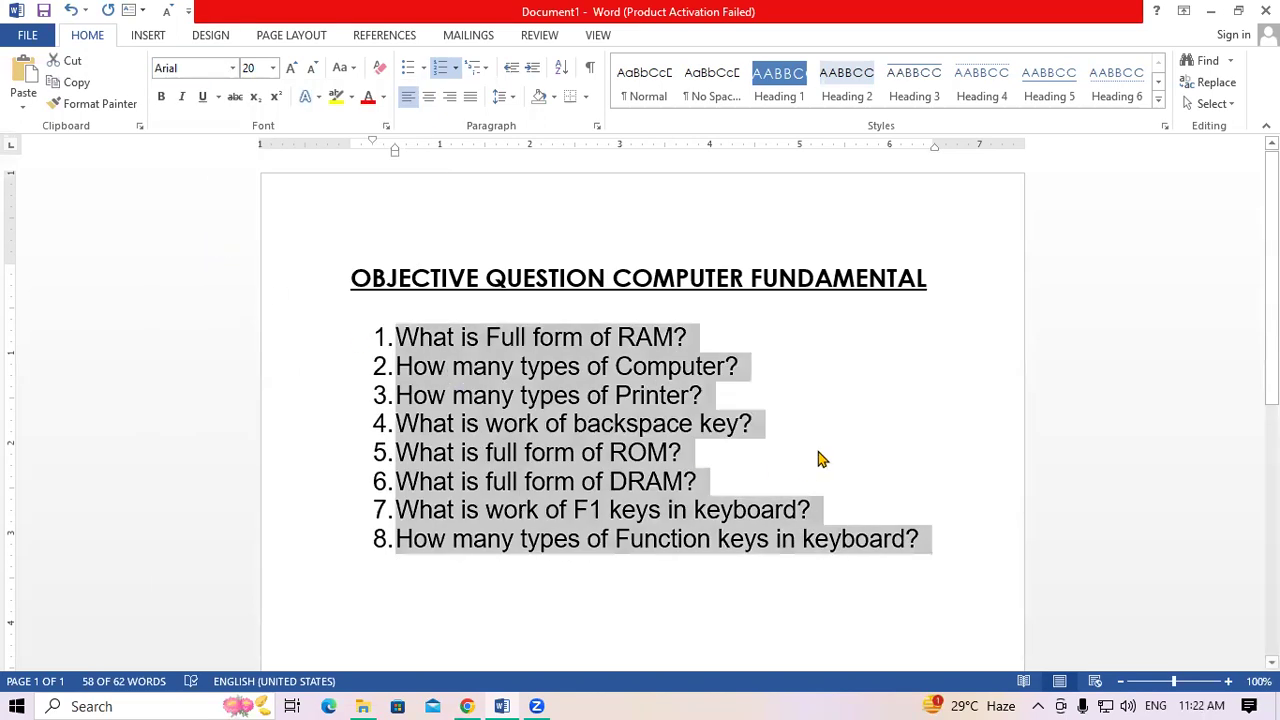
left_click(818, 458)
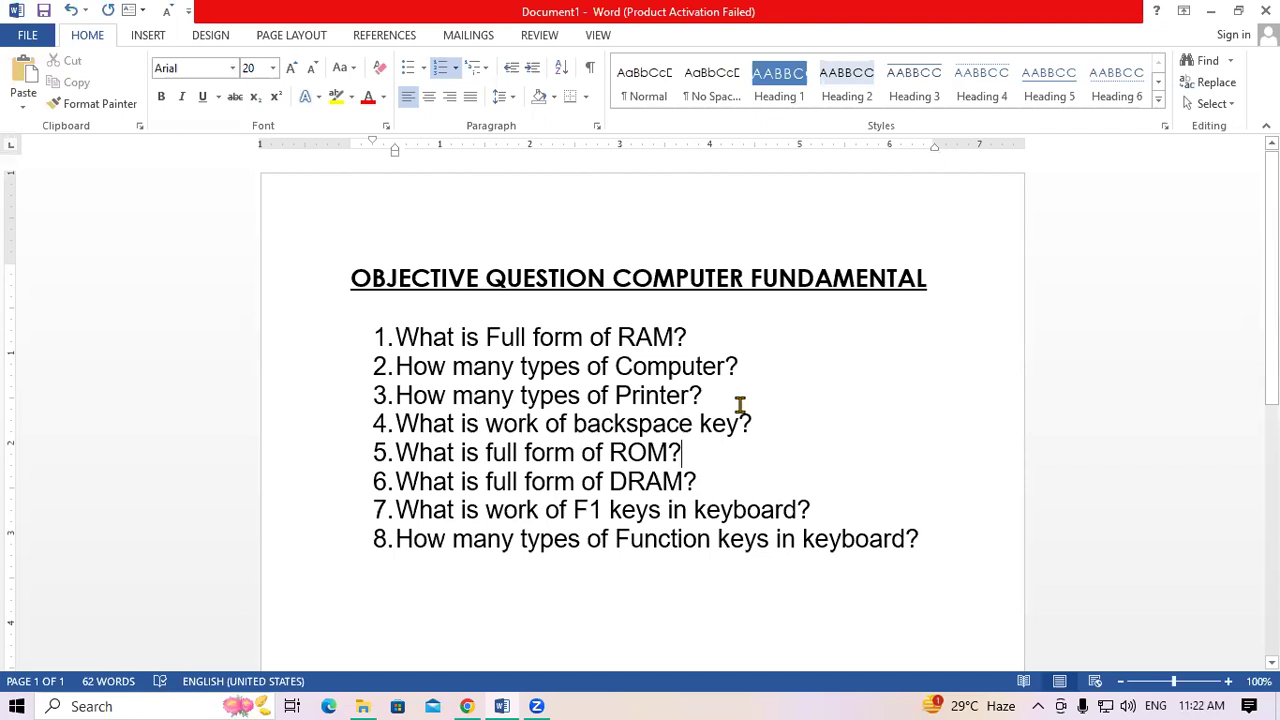
left_click(695, 326)
key("Return")
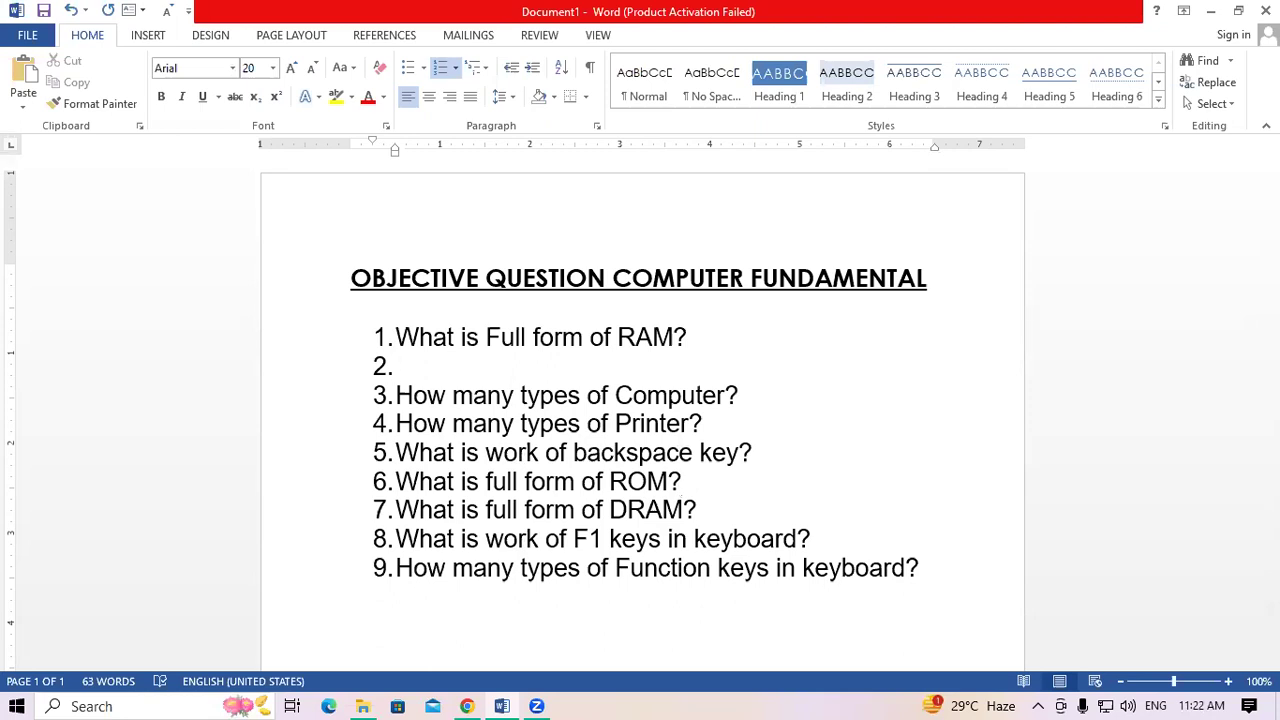
Indent to sub-item a. and type options 'Random Access Memory' and 'Random Accessories Memory'.
key("Tab")
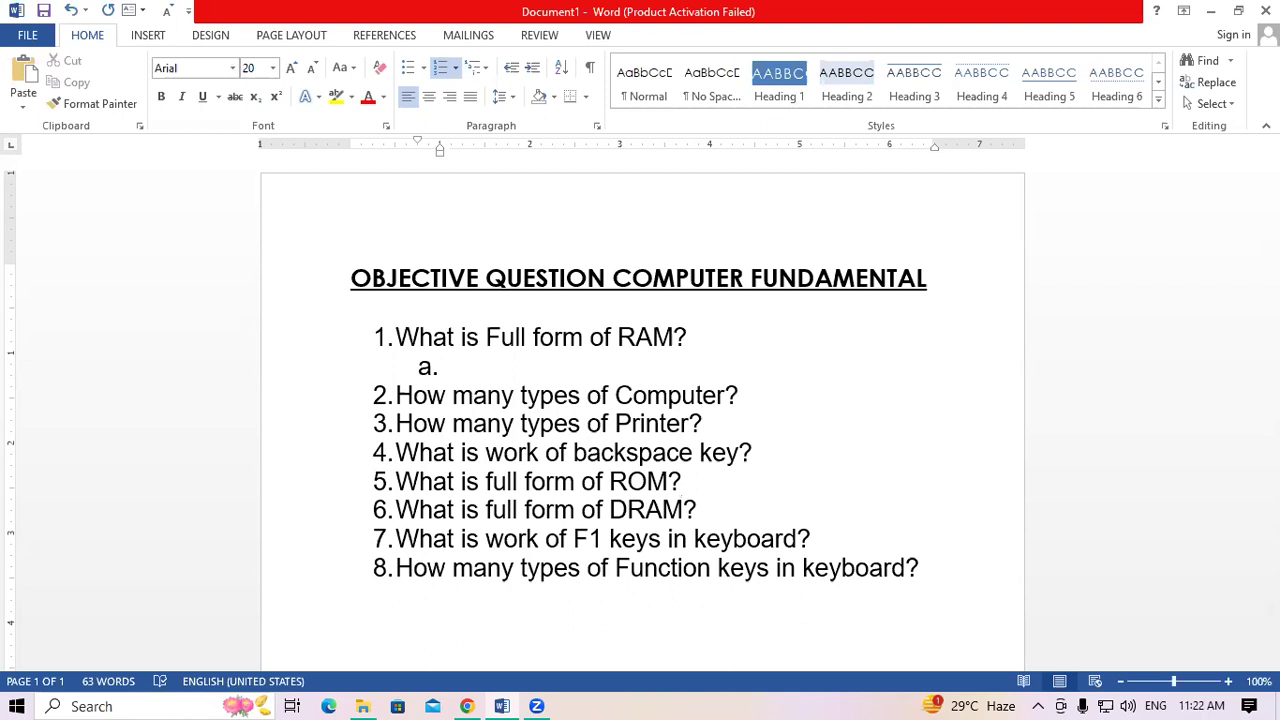
type("Random Access ")
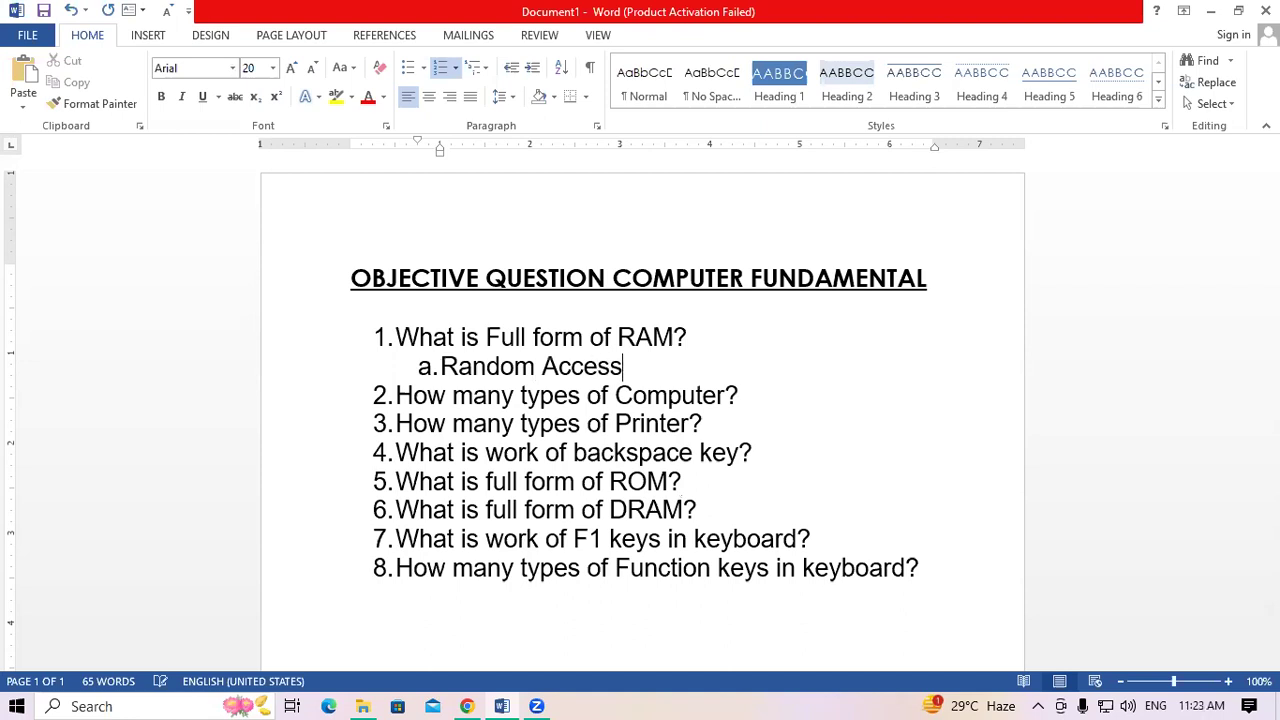
type("Memory")
key("Return")
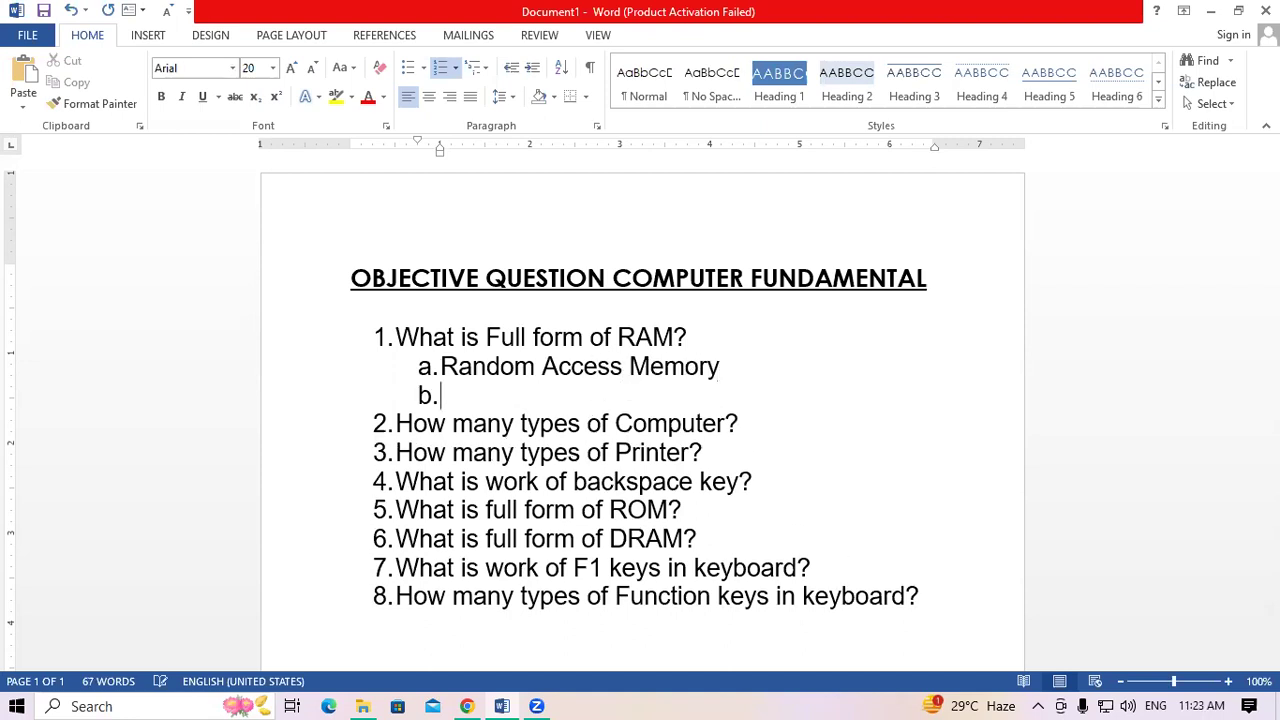
type("Random")
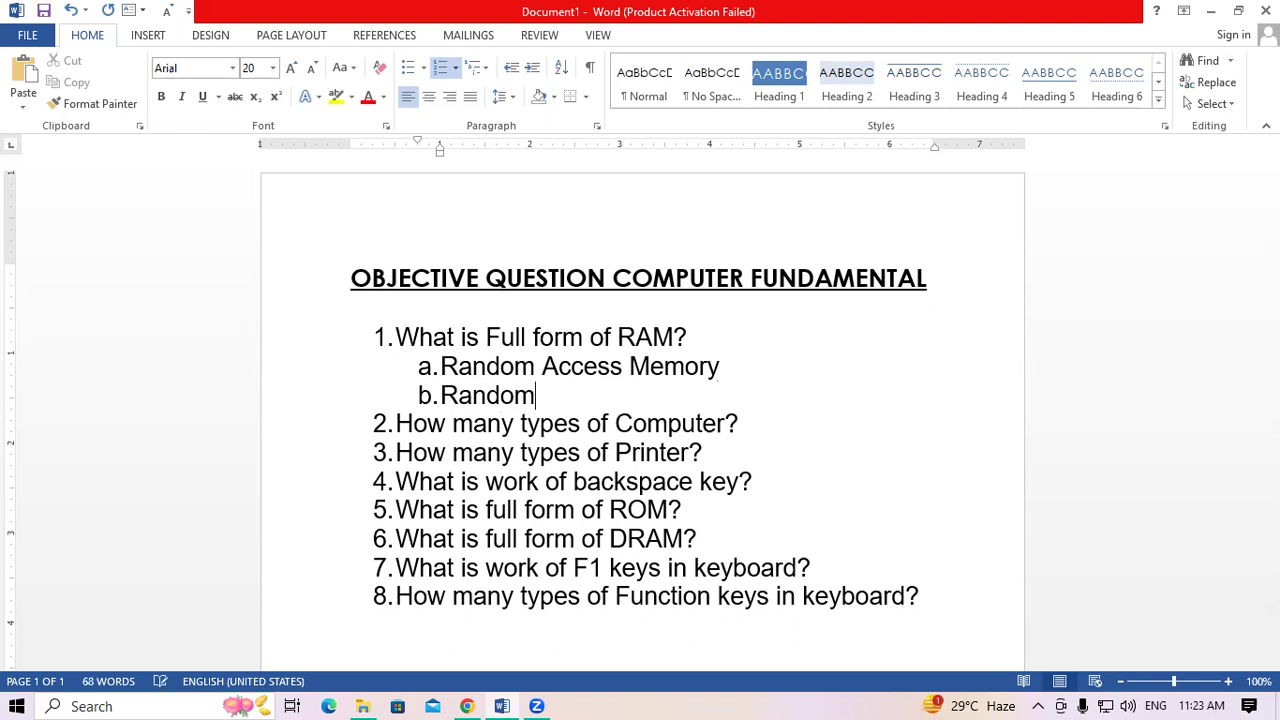
type(" Ac")
type("cessories Meo")
key("BackSpace")
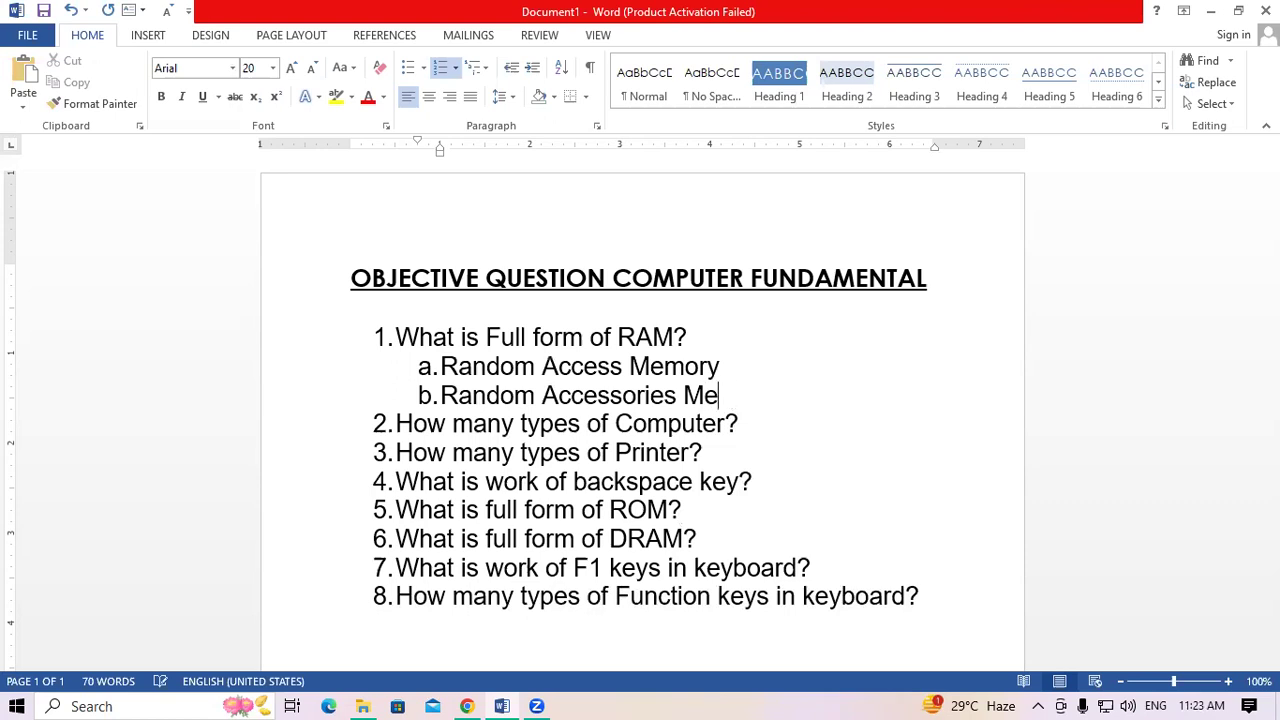
type("mory")
Add options c 'Read Analysis Memory' and d 'Random Analytical Memory'.
key("Return")
type("Read Analysy")
key("BackSpace")
key("BackSpace")
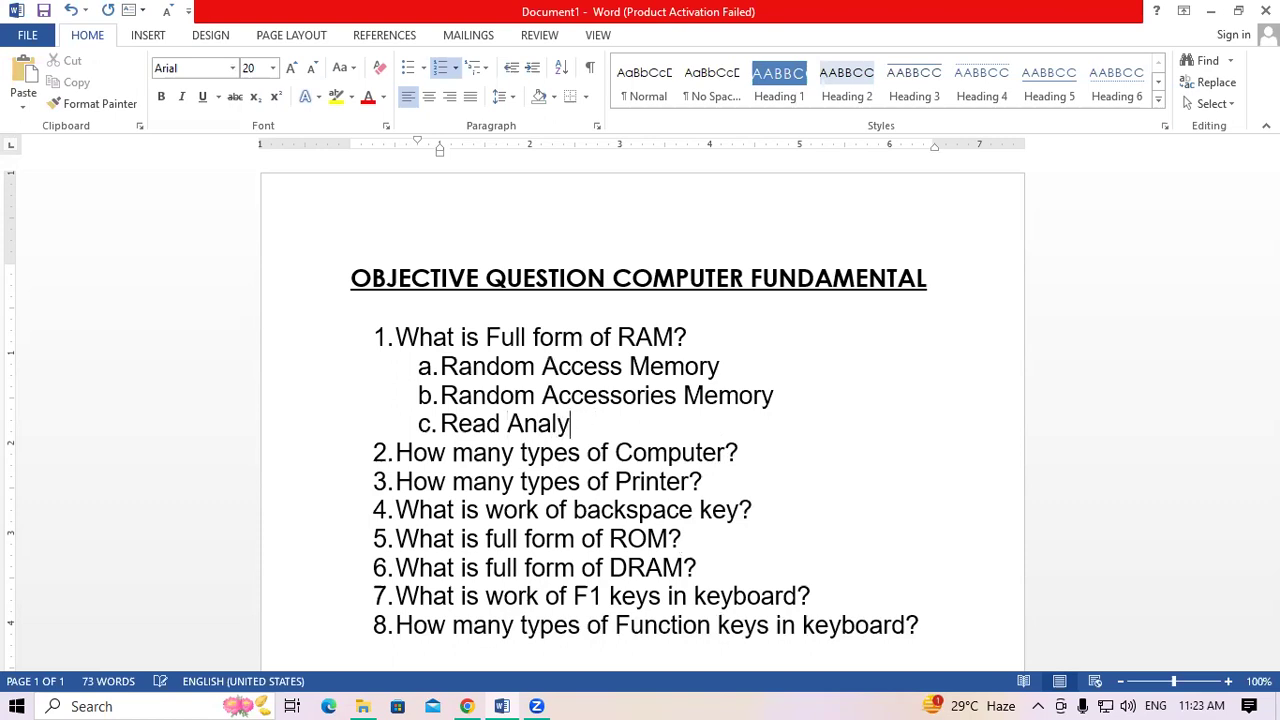
type("sis Memory")
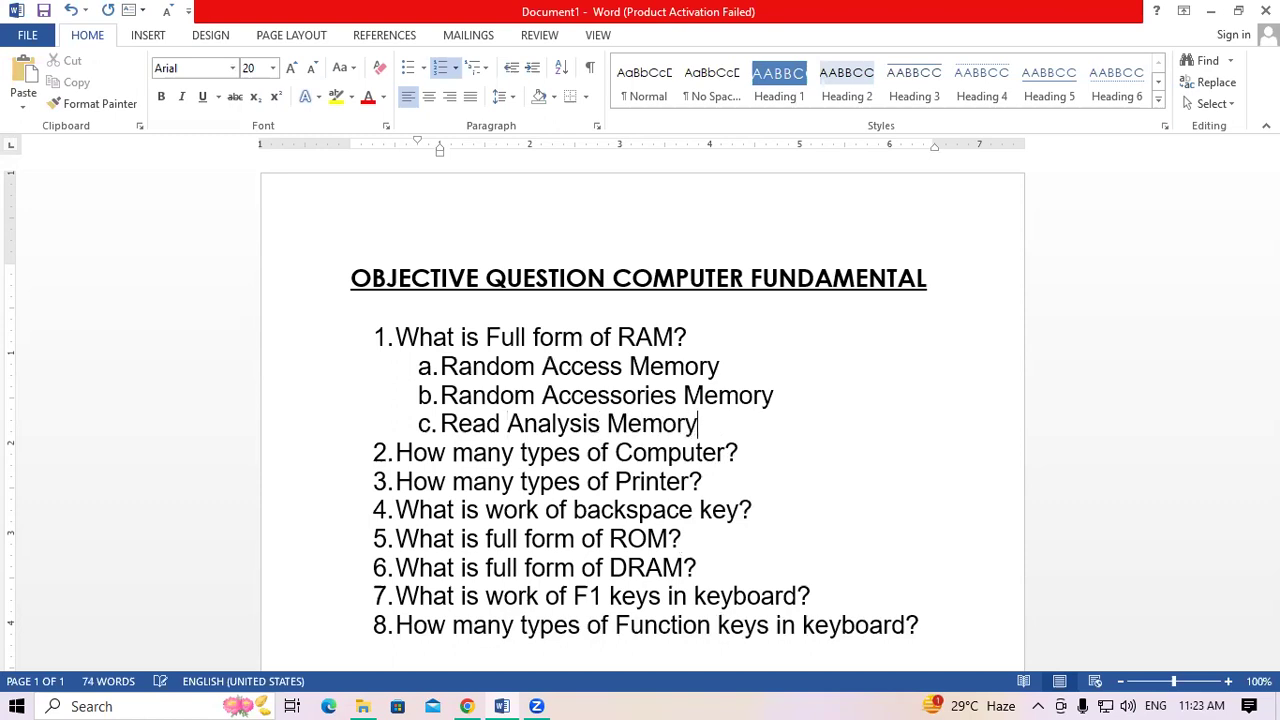
key("Return")
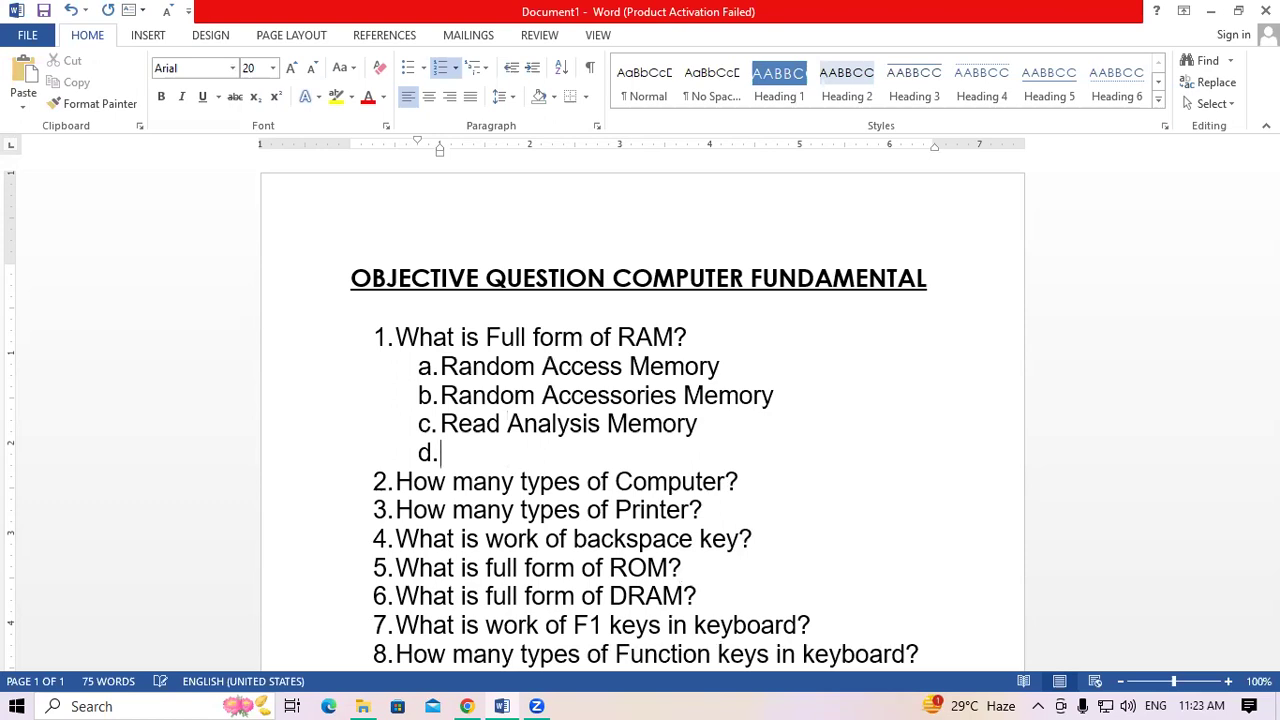
type("Random ")
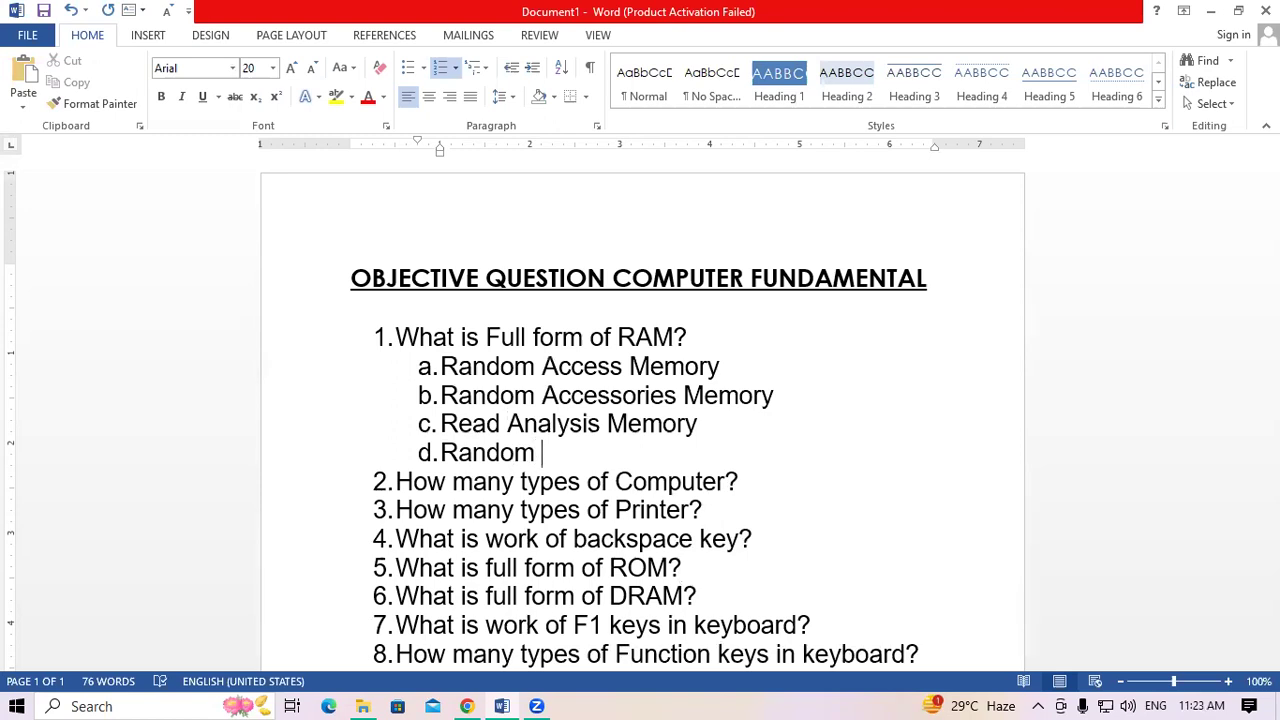
type("Analytical Memoru")
key("BackSpace")
type("t")
key("BackSpace")
type("y")
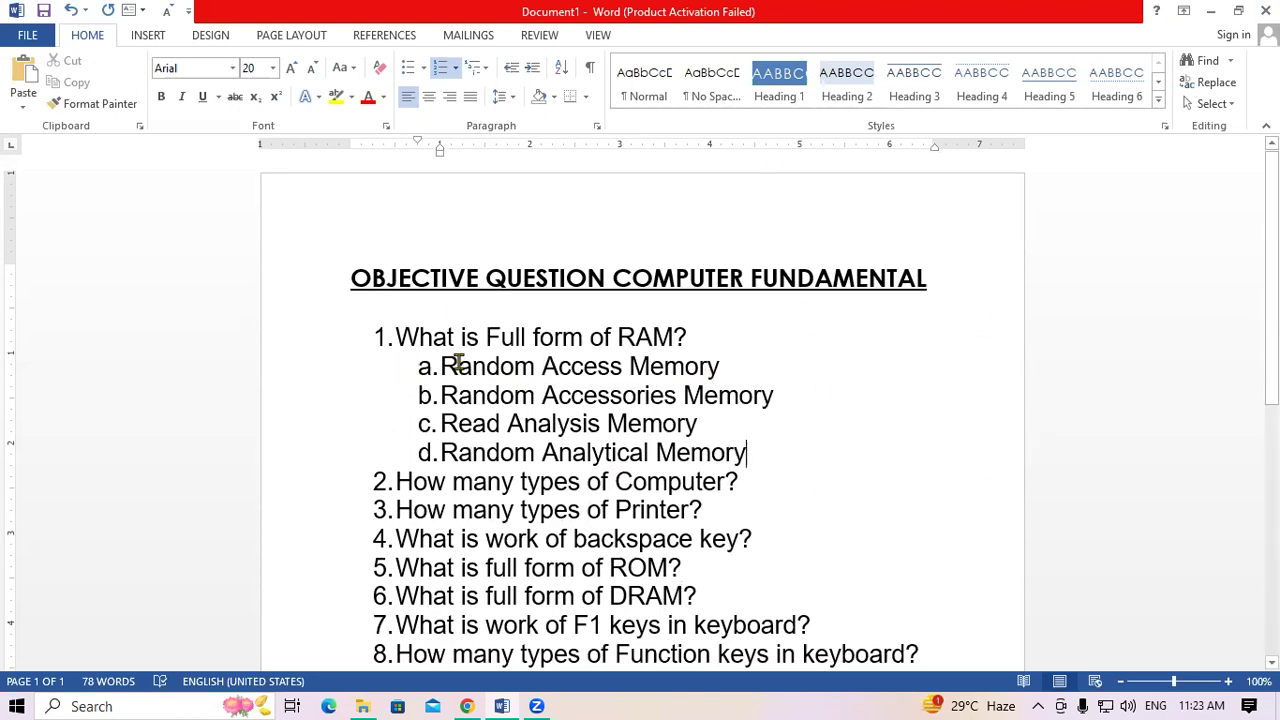
Make the correct RAM answer, 'Random Access Memory', bold red.
left_click_drag(731, 366, 420, 373)
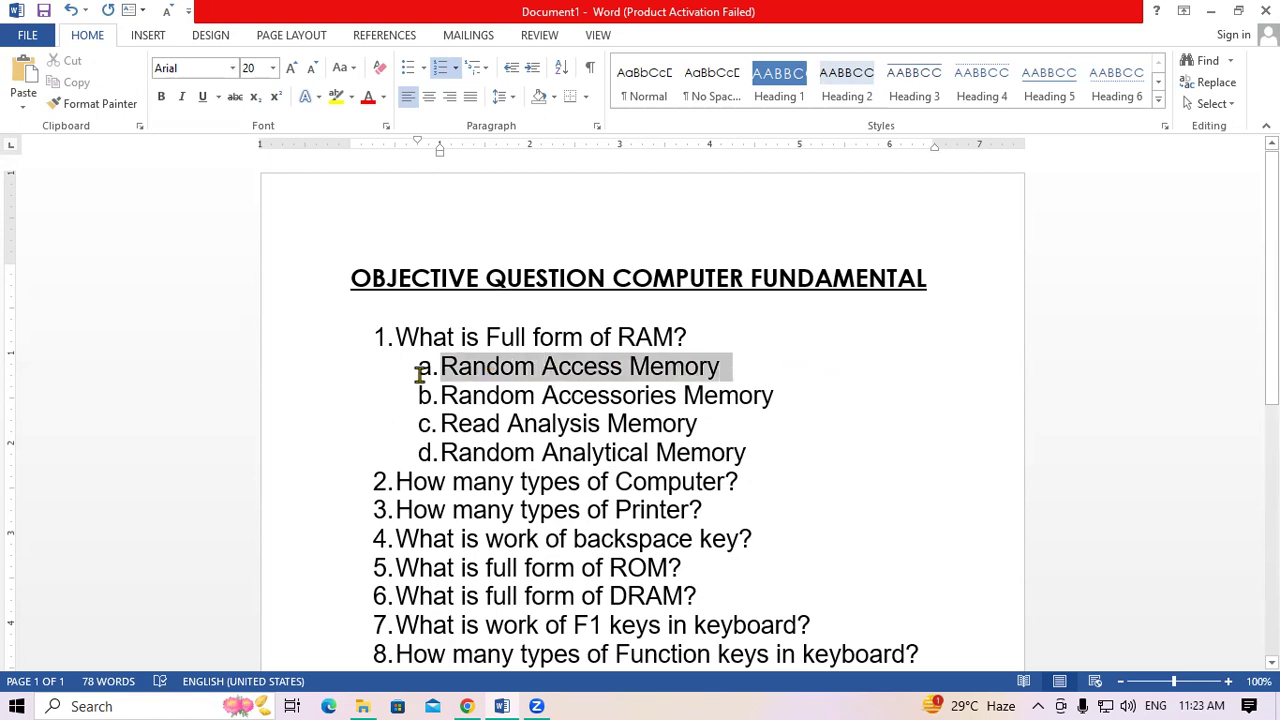
left_click(368, 97)
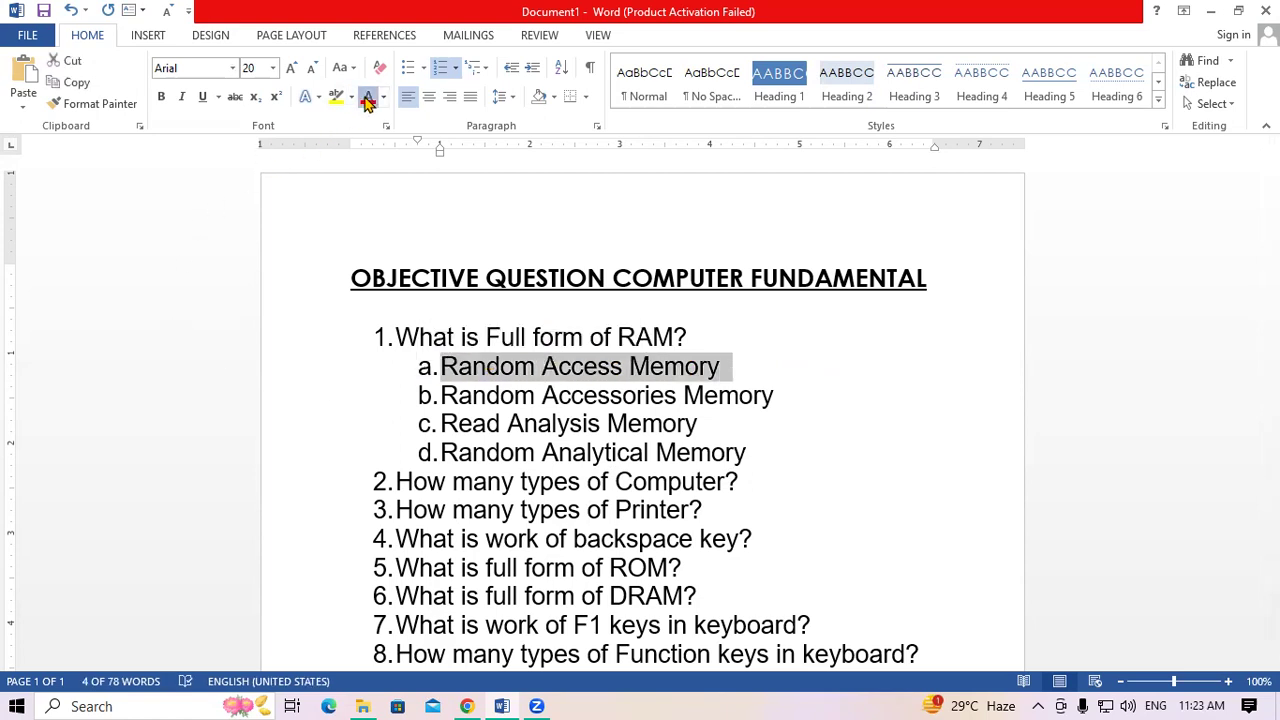
left_click(161, 97)
Add answer options 3, 2, 5 and 7 under question 2.
left_click(839, 492)
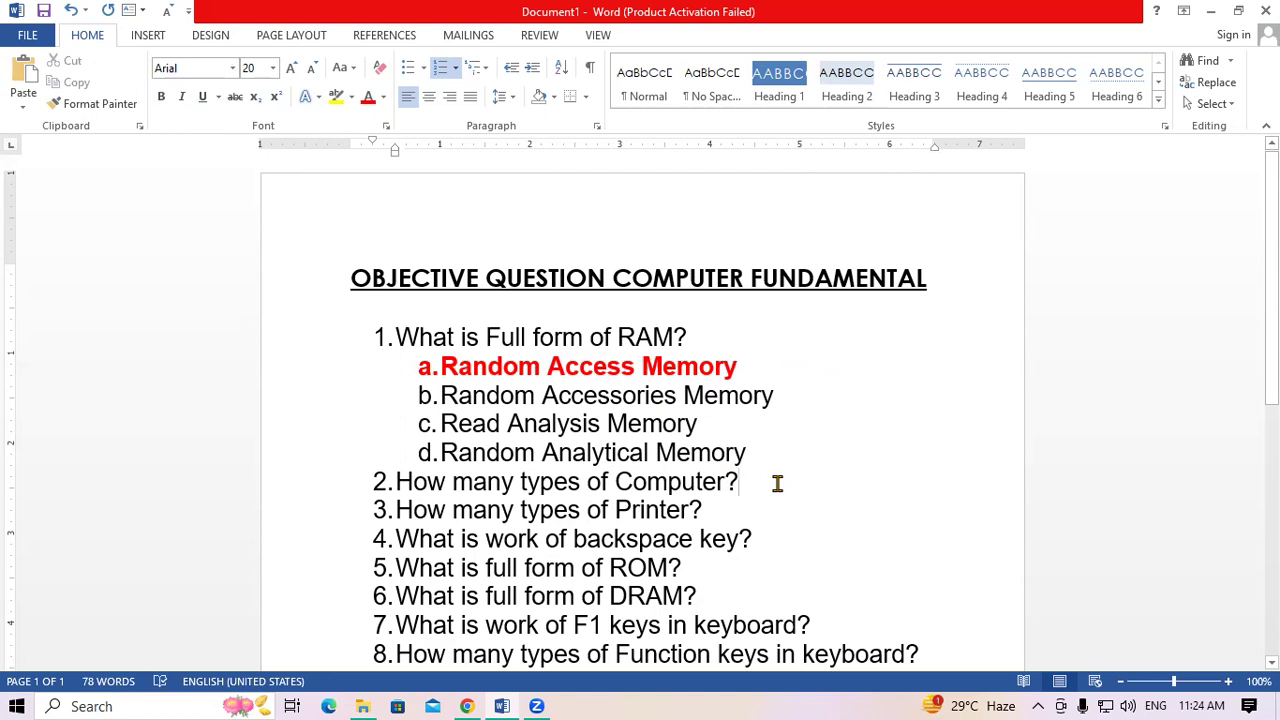
key("Return")
key("Tab")
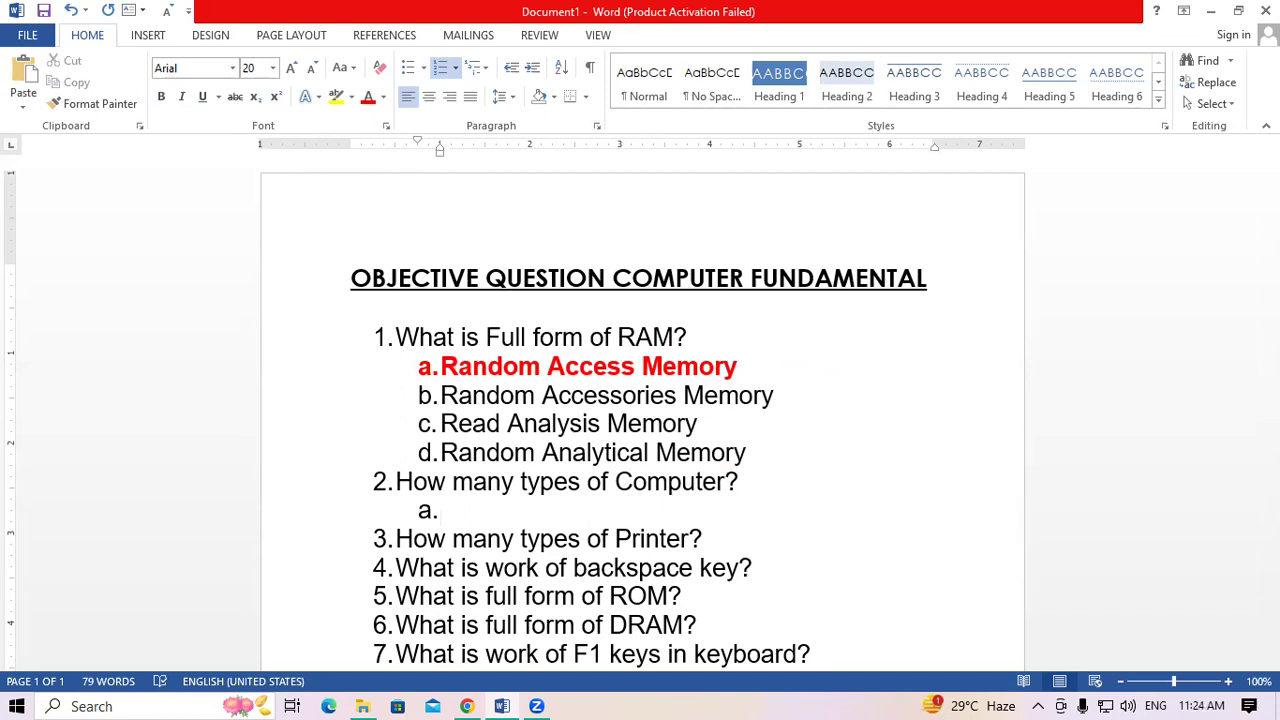
type("3")
key("Return")
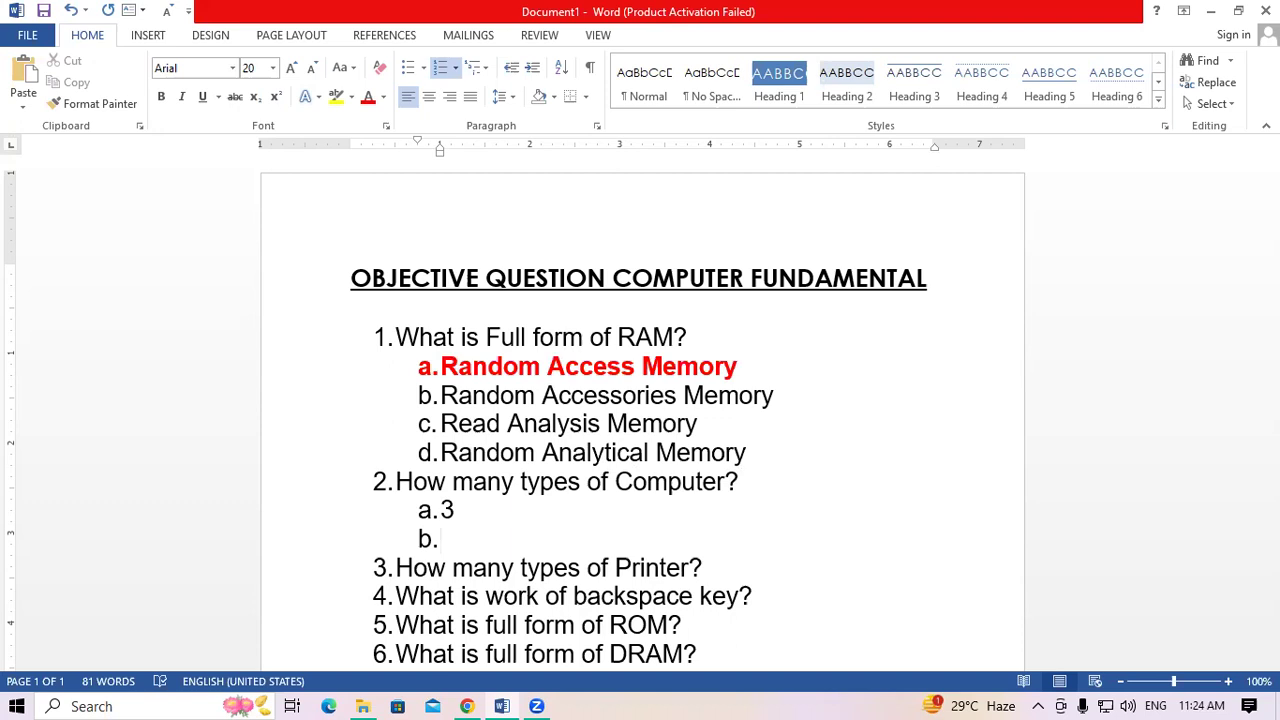
type("2")
key("Return")
type("5")
key("Return")
type("7")
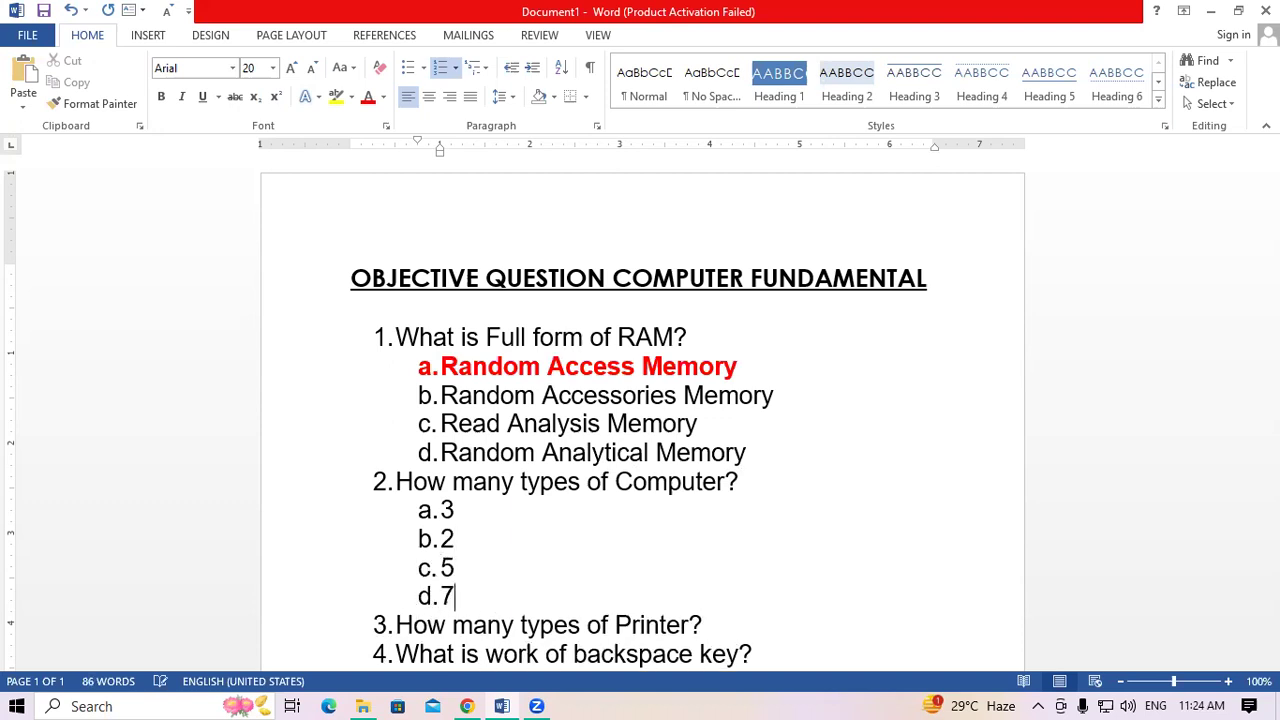
Format the correct answer 3 in bold red at 22 point.
double_click(466, 512)
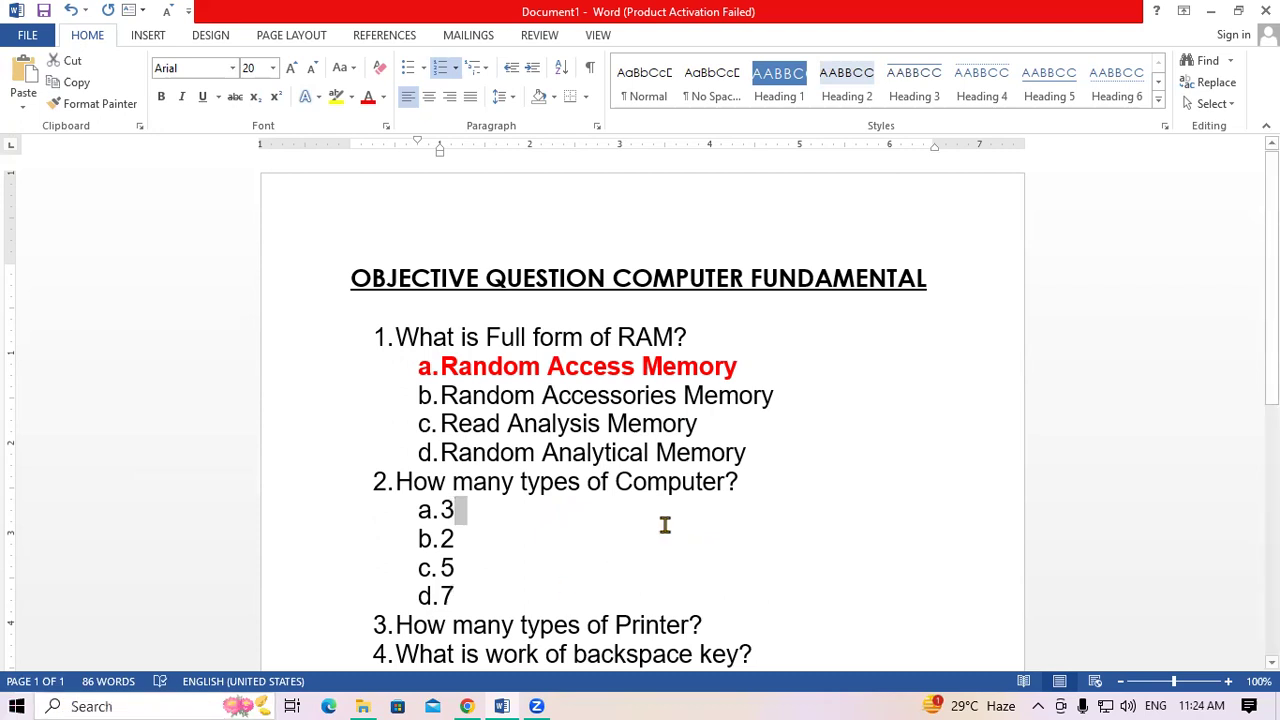
left_click(554, 568)
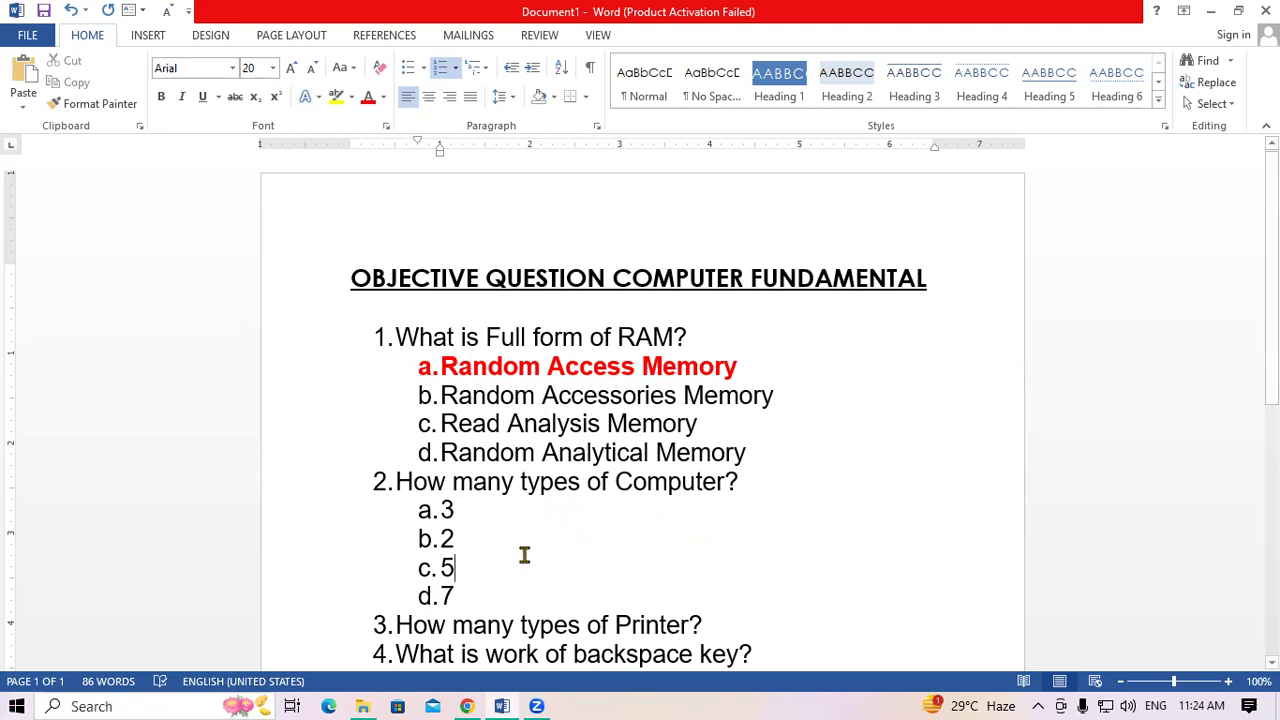
double_click(441, 510)
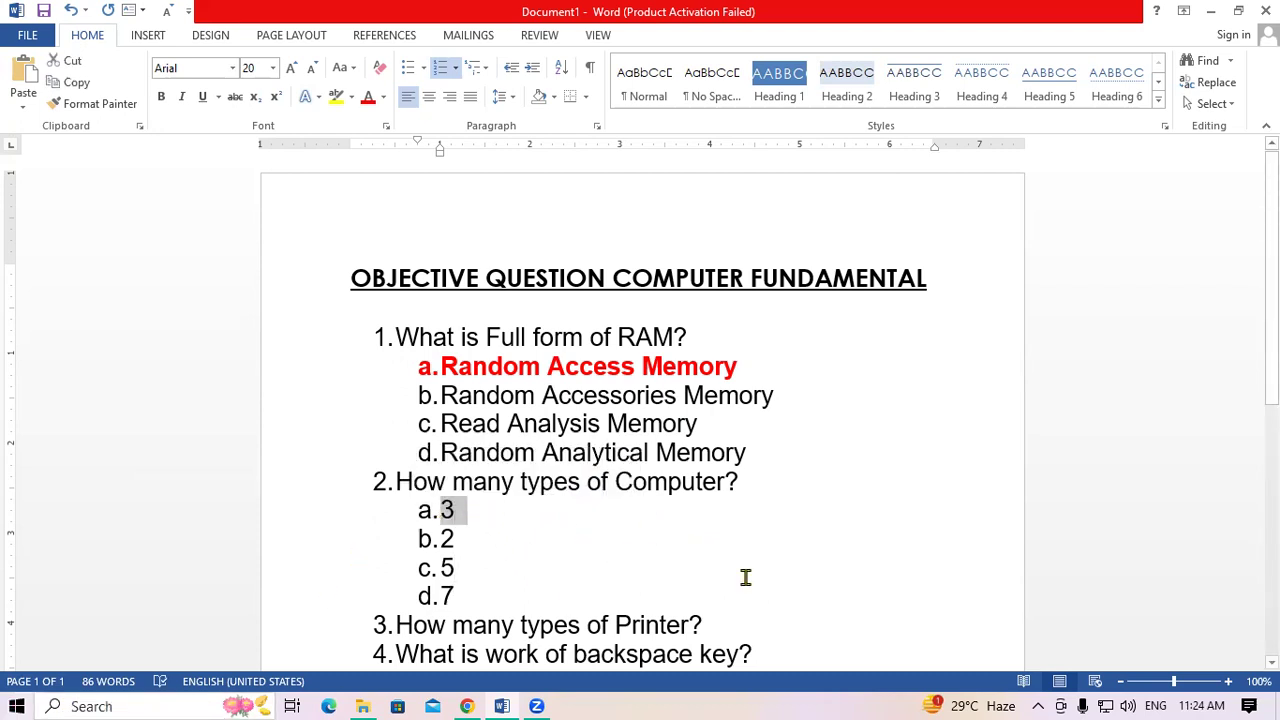
left_click(368, 97)
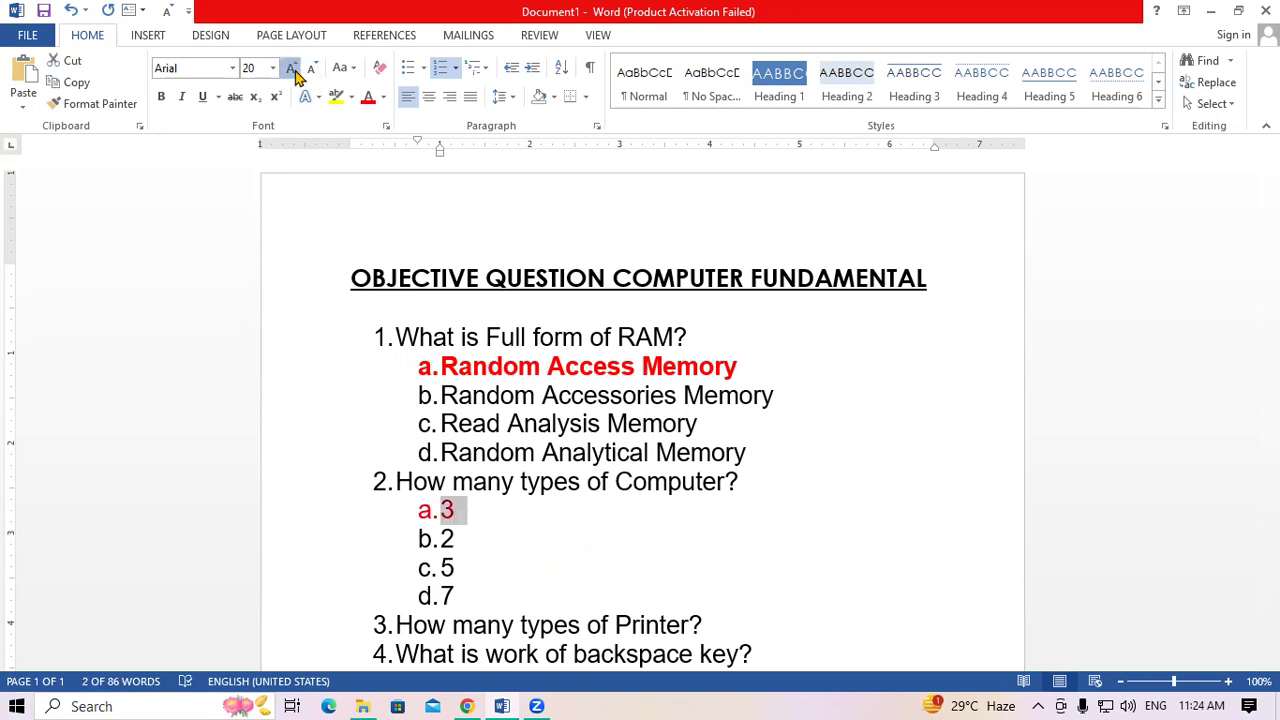
left_click(292, 70)
left_click(292, 70)
left_click(311, 68)
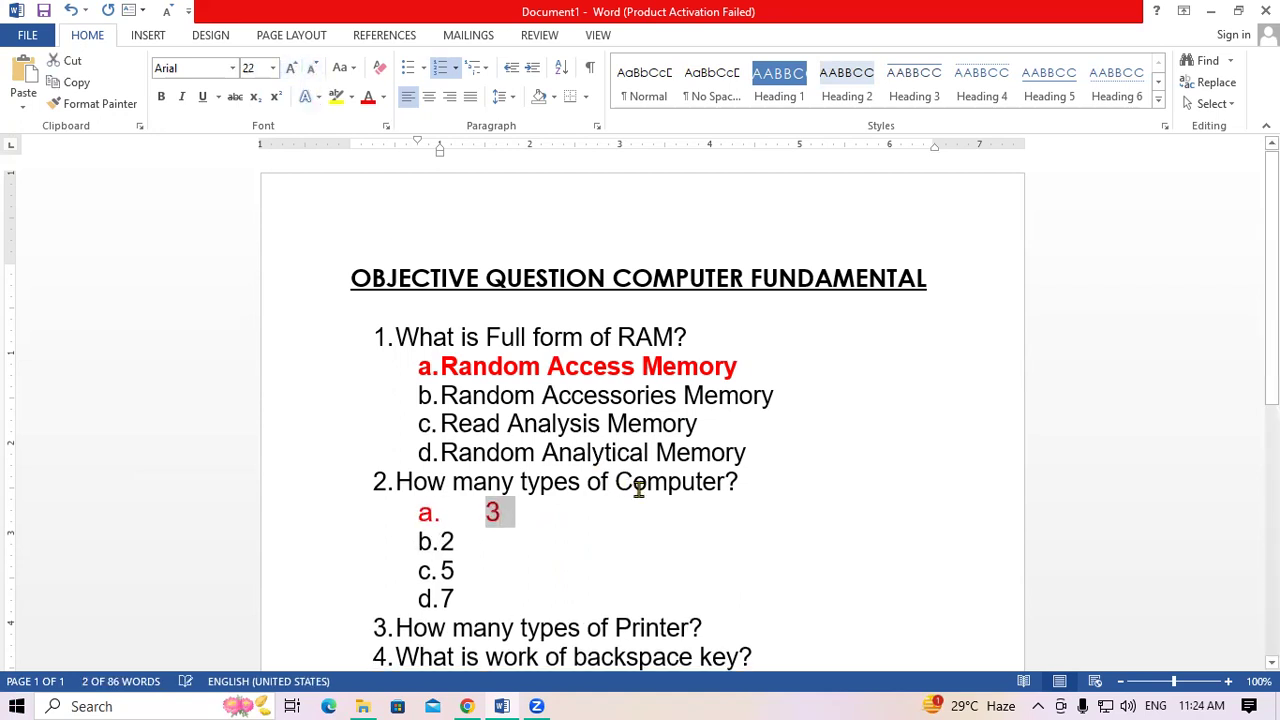
left_click(161, 97)
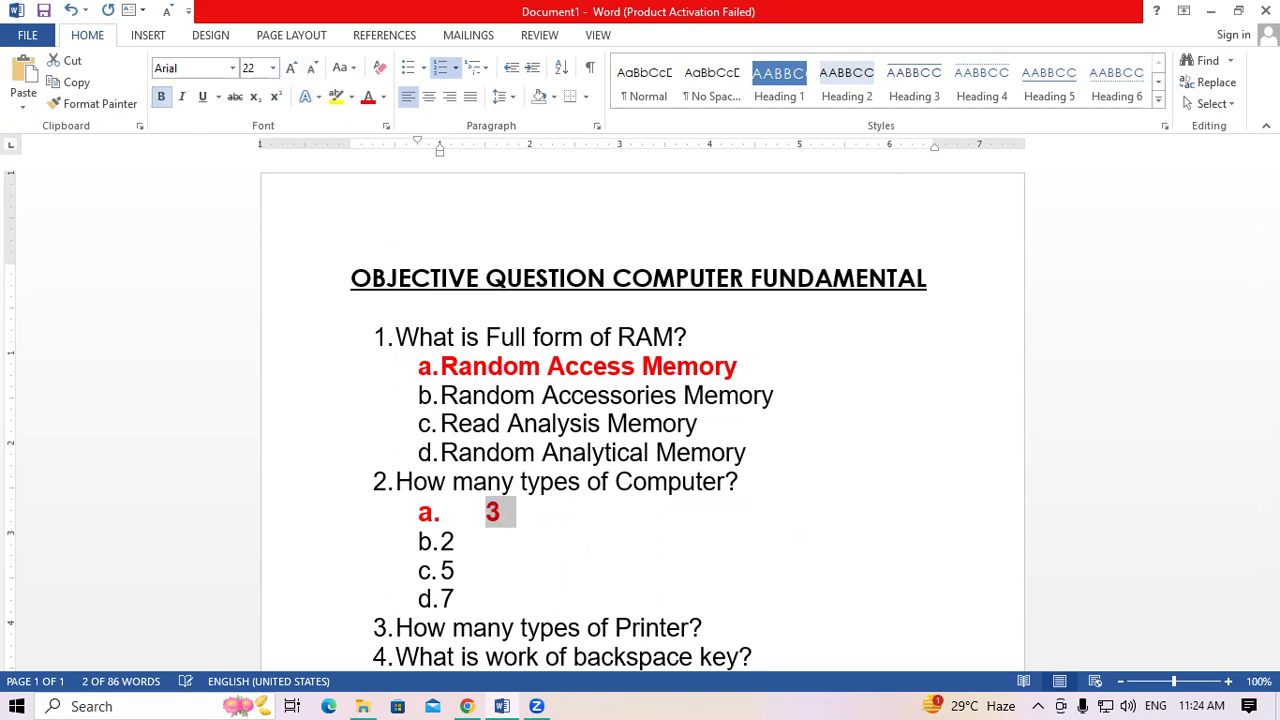
scroll(903, 371, "down", 4)
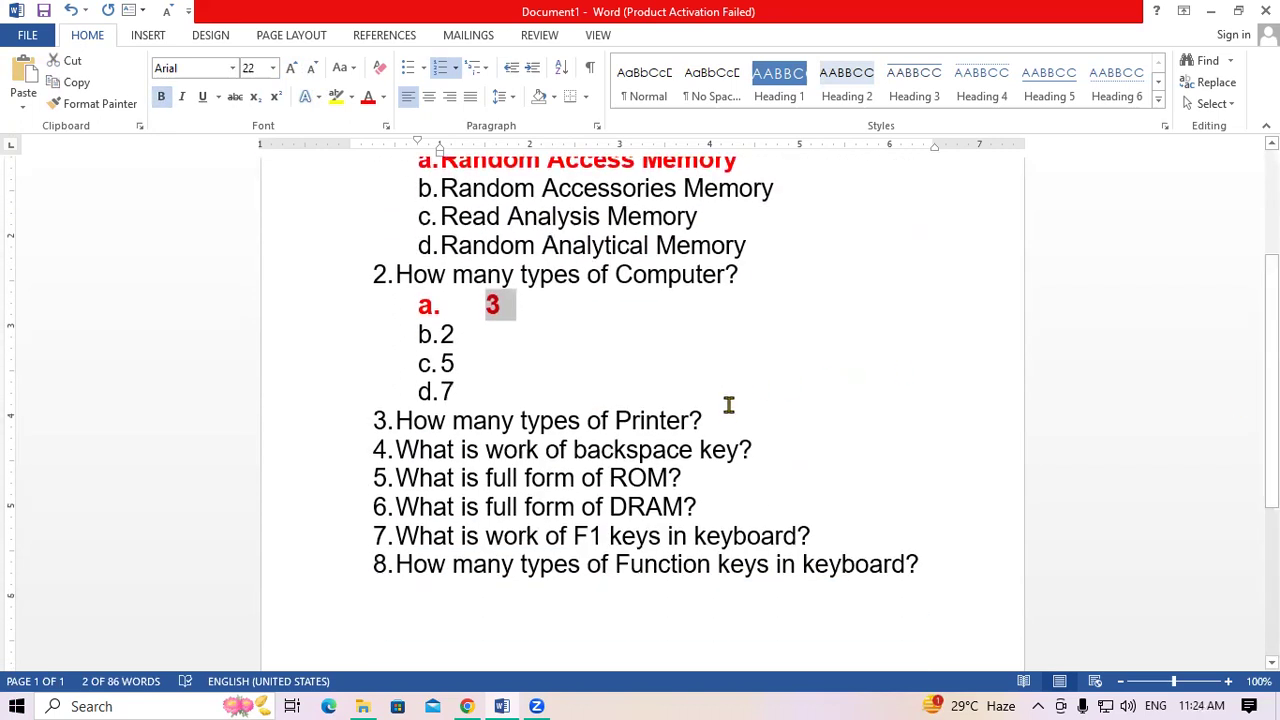
left_click(724, 419)
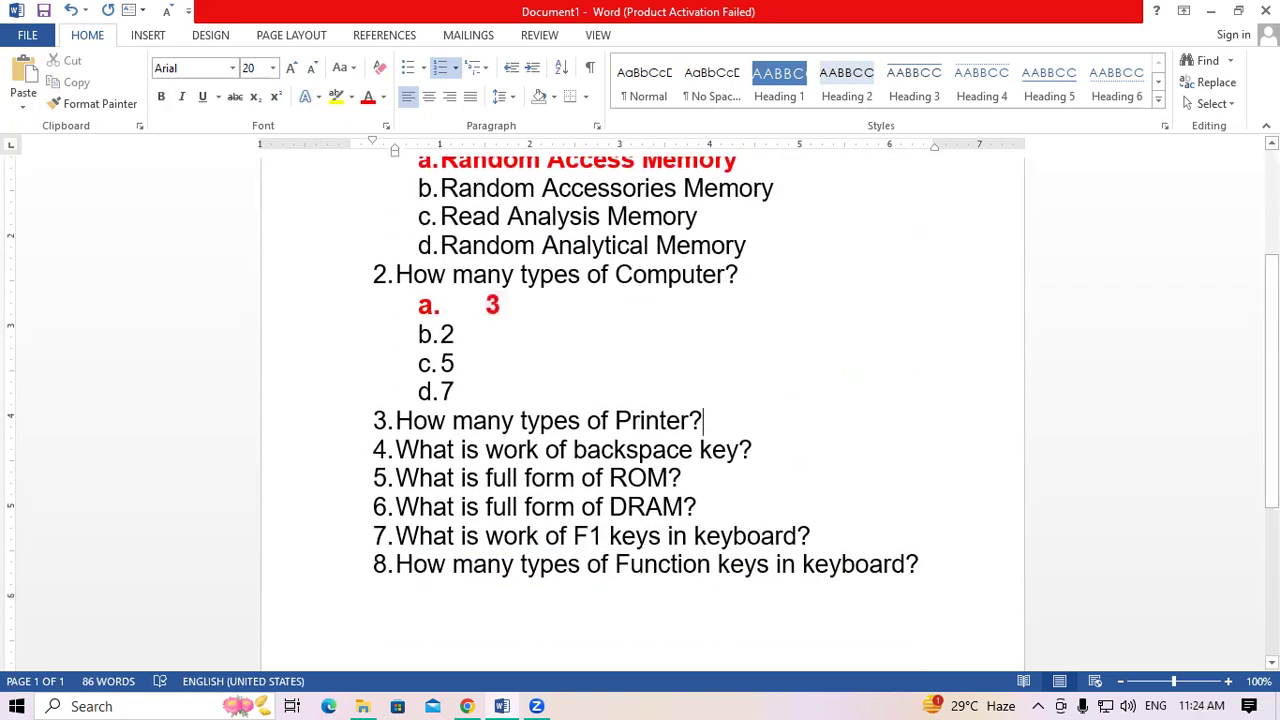
List lettered options 8, 5, 9 and 10 under question 3.
key("Return")
key("Tab")
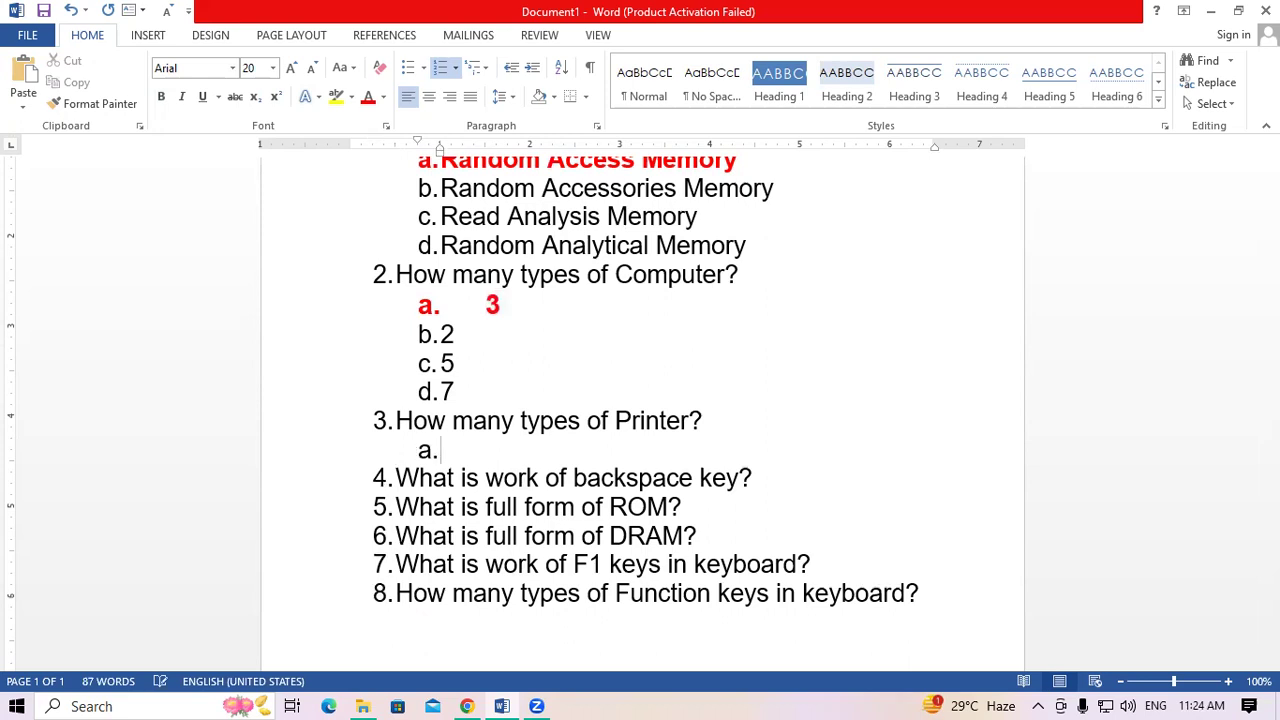
type("2")
key("BackSpace")
type("8")
key("Return")
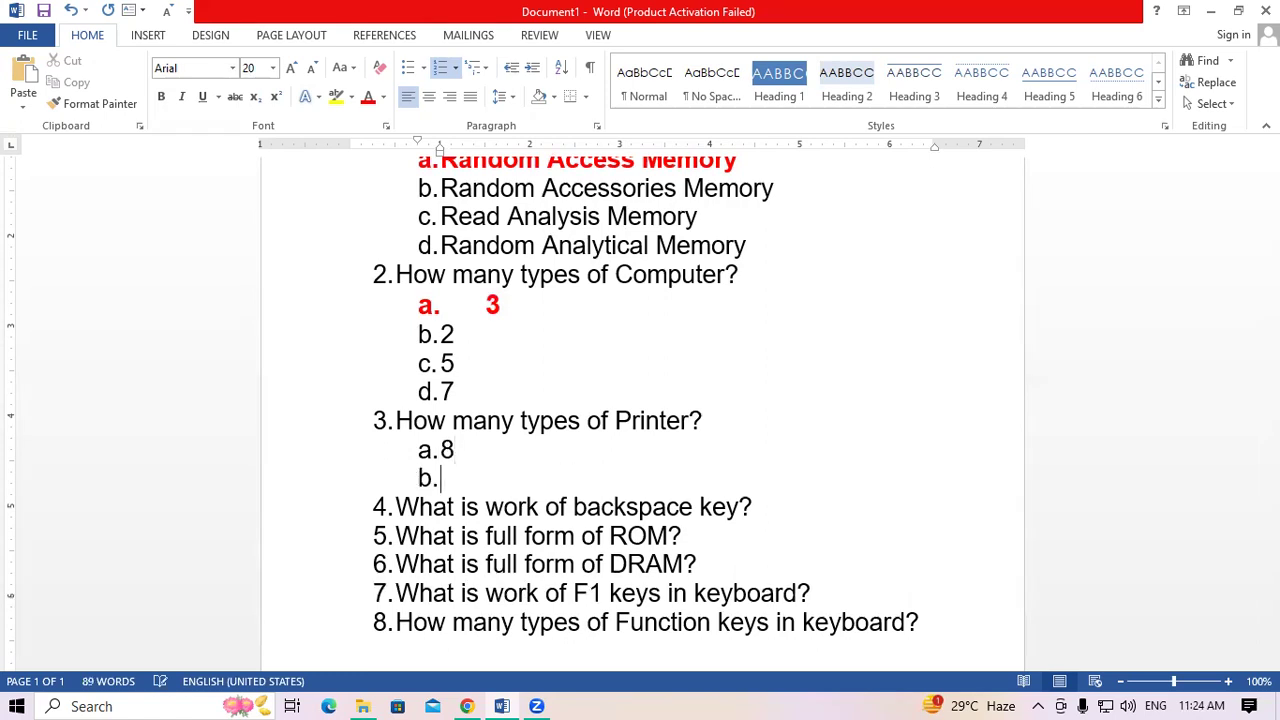
type("5")
key("Return")
type("9")
key("Return")
type("10")
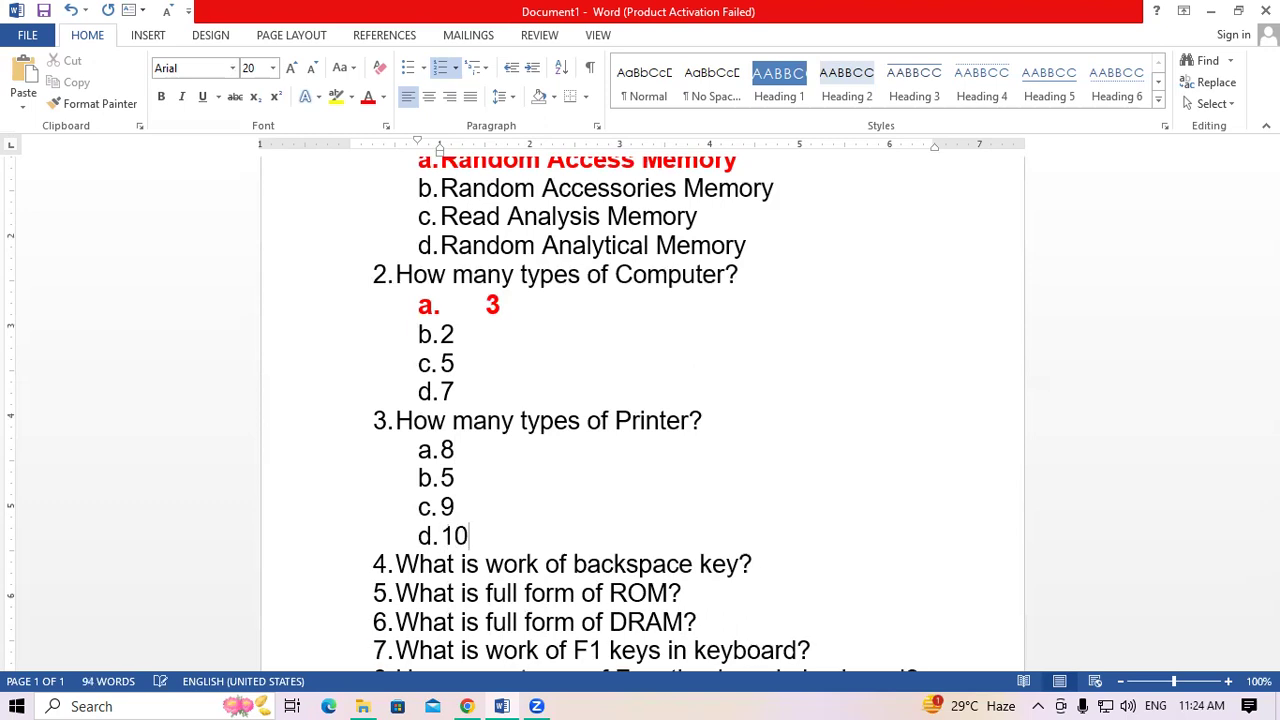
Change option b's value from 5 to 2.
left_click(483, 493)
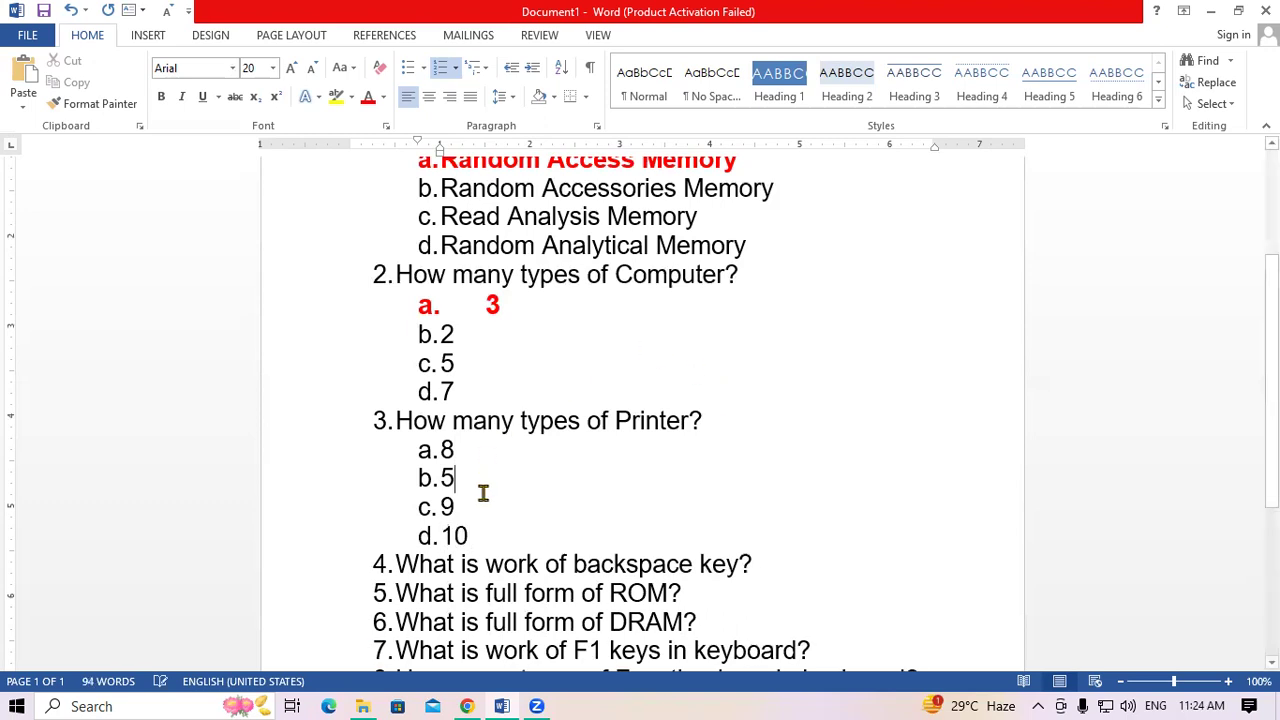
key("BackSpace")
type("2")
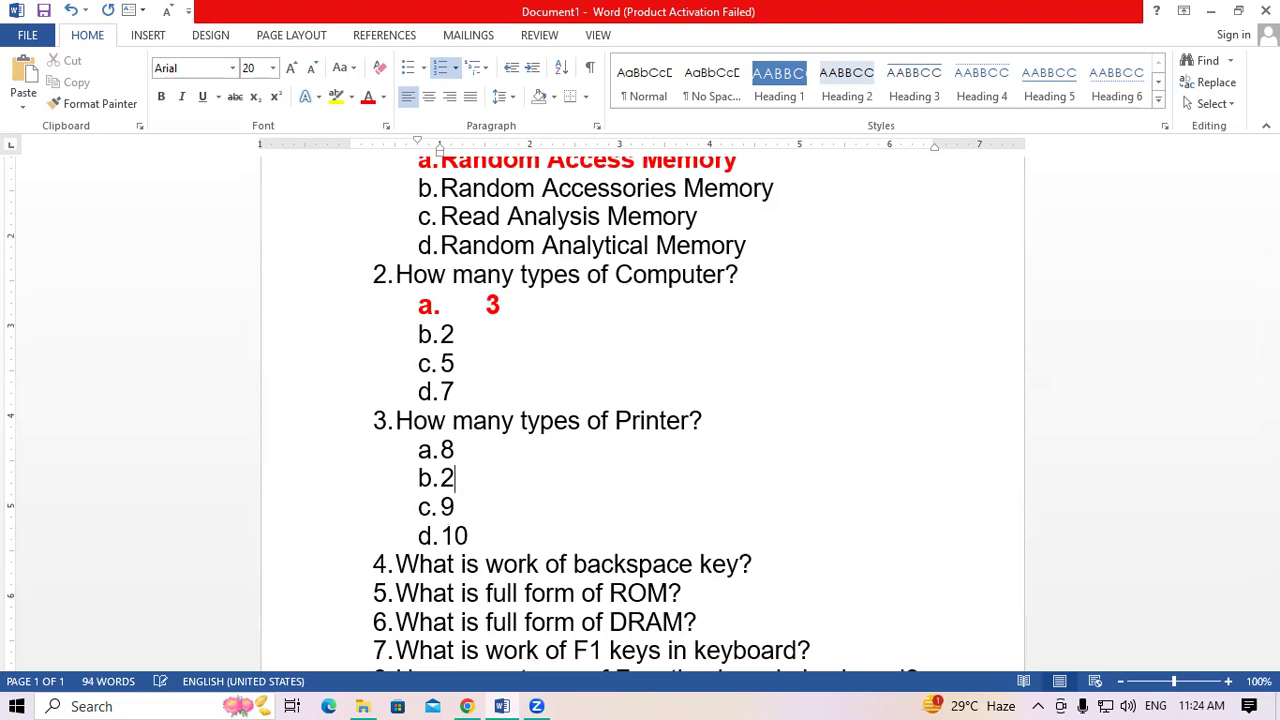
key("shift+Left")
key("shift+Up")
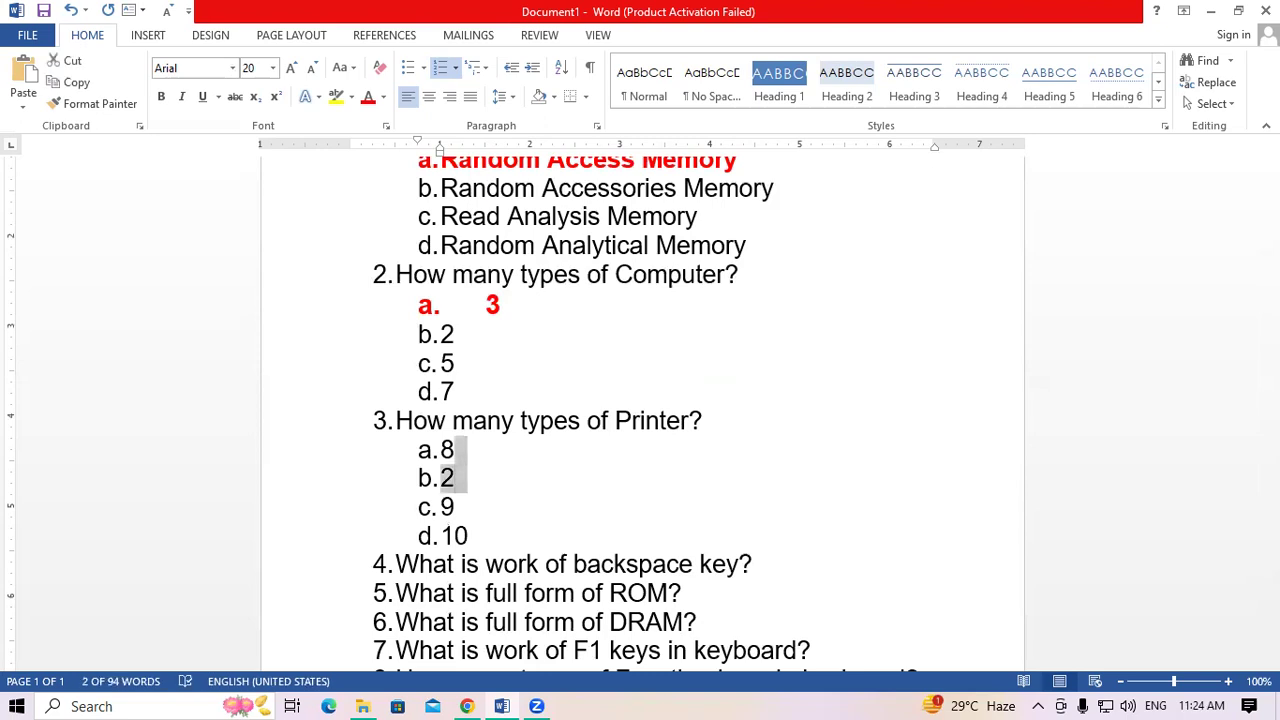
left_click(368, 98)
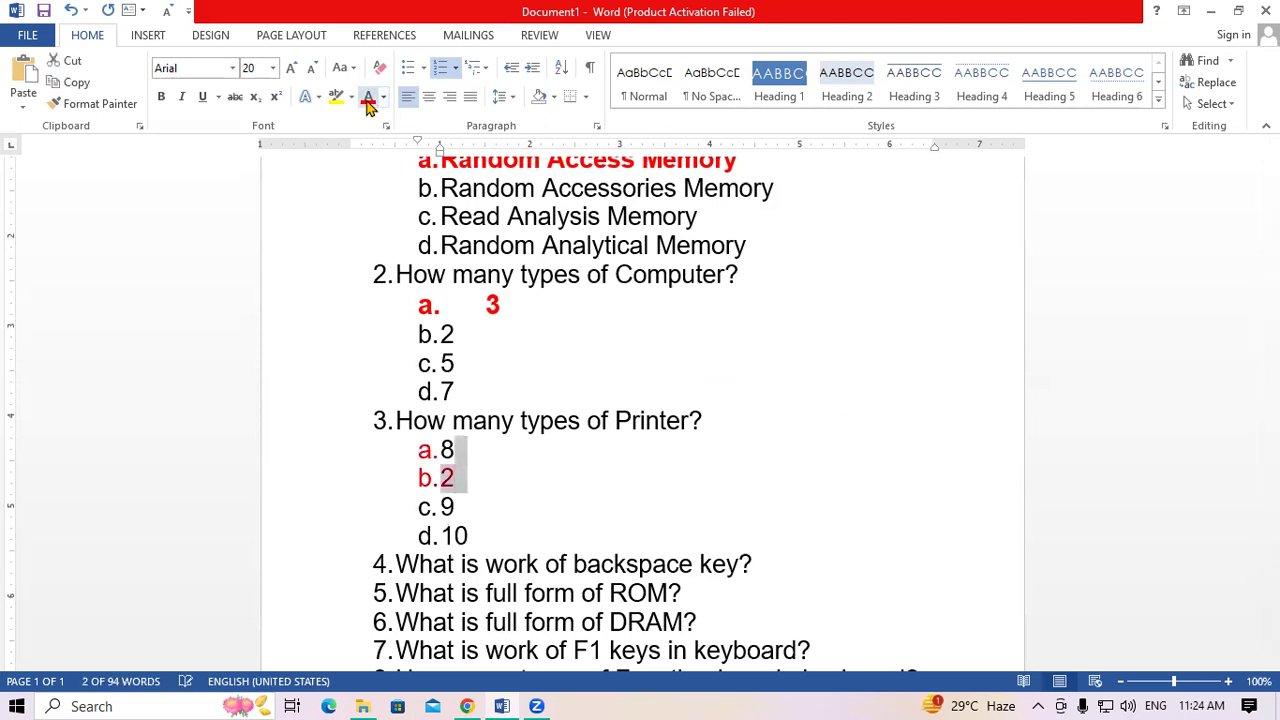
key("ctrl+z")
left_click(473, 478)
Format the correct answer 2 in option b as bold red text at 22 pt.
left_click_drag(457, 486, 433, 479)
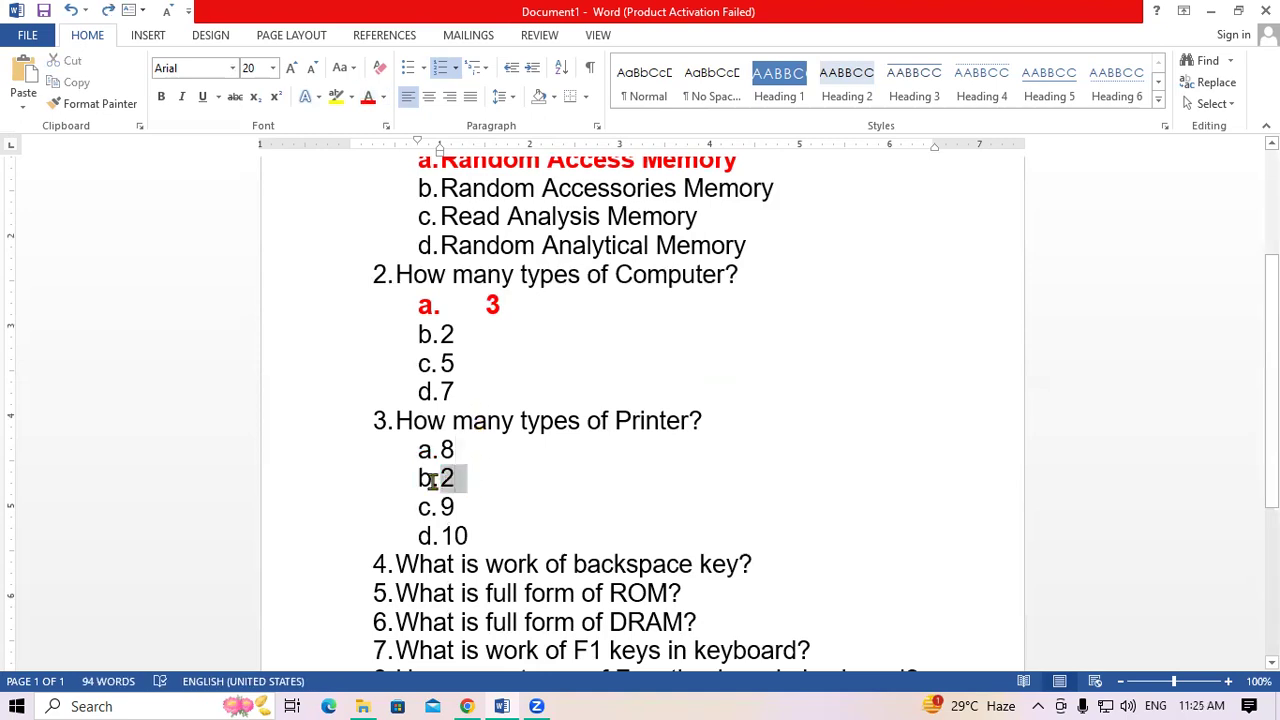
left_click(368, 100)
left_click(161, 97)
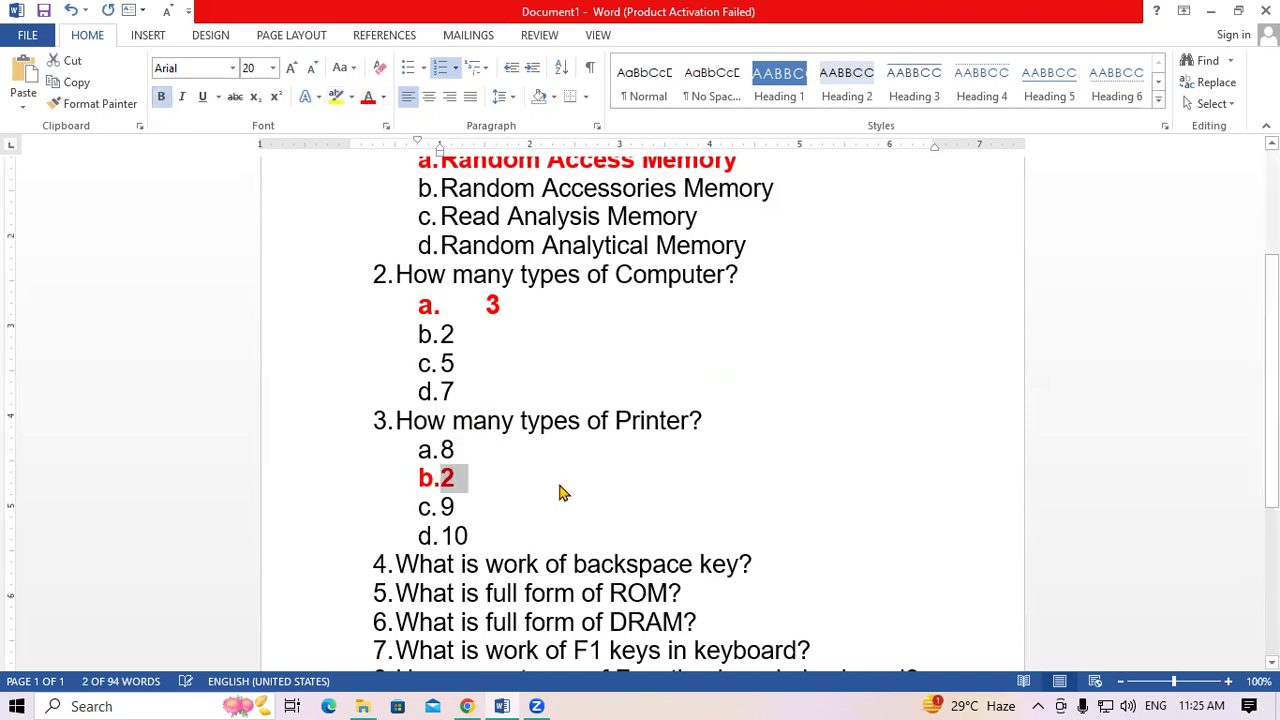
left_click(291, 67)
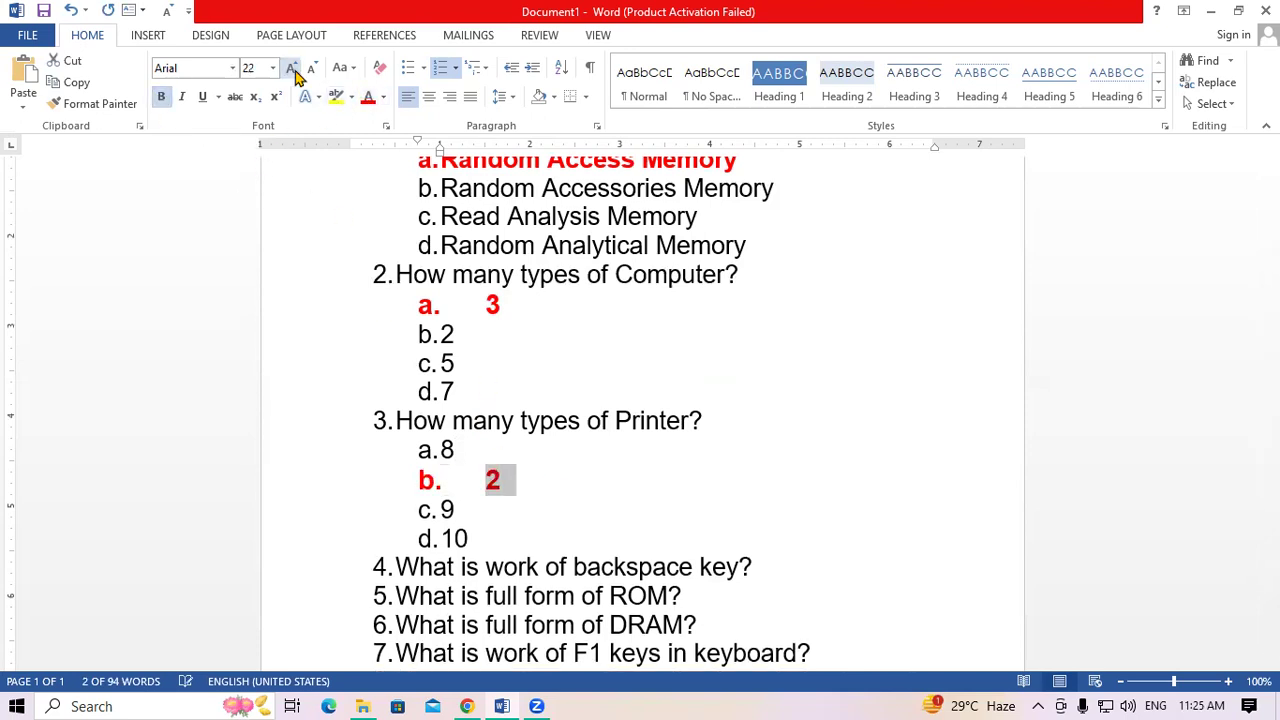
left_click(702, 515)
scroll(702, 515, "up", 4)
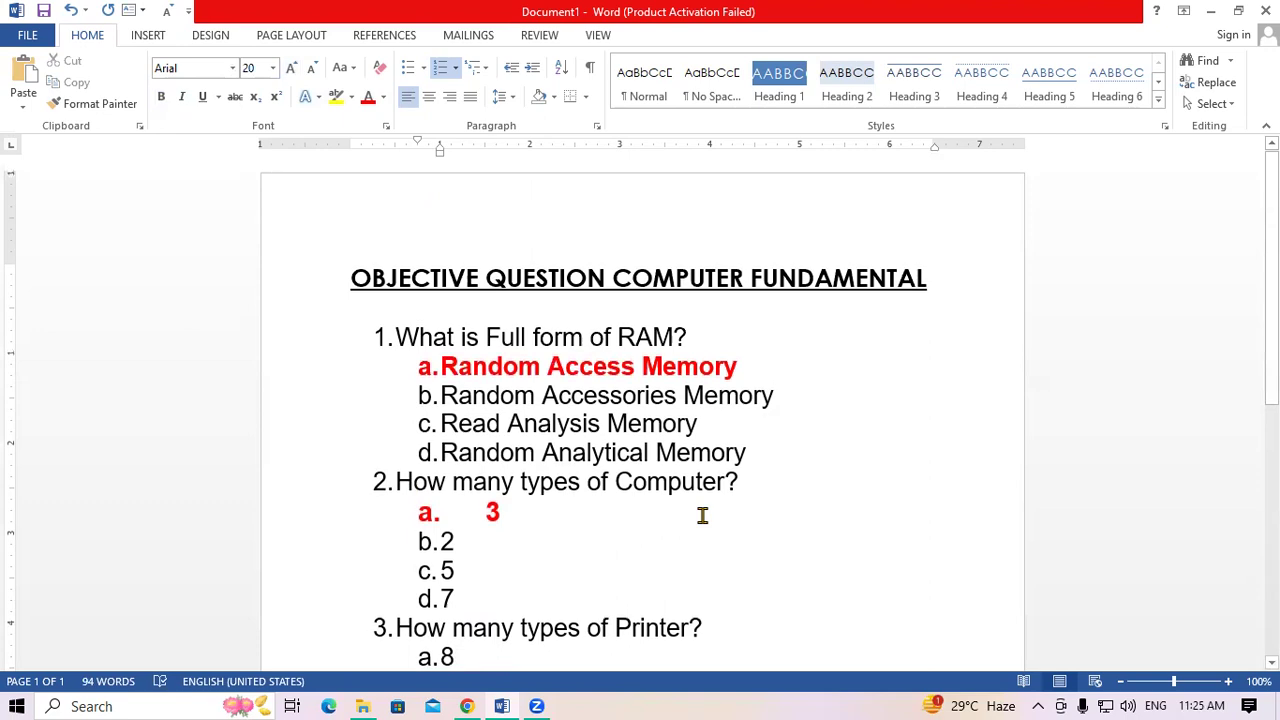
scroll(702, 515, "down", 5)
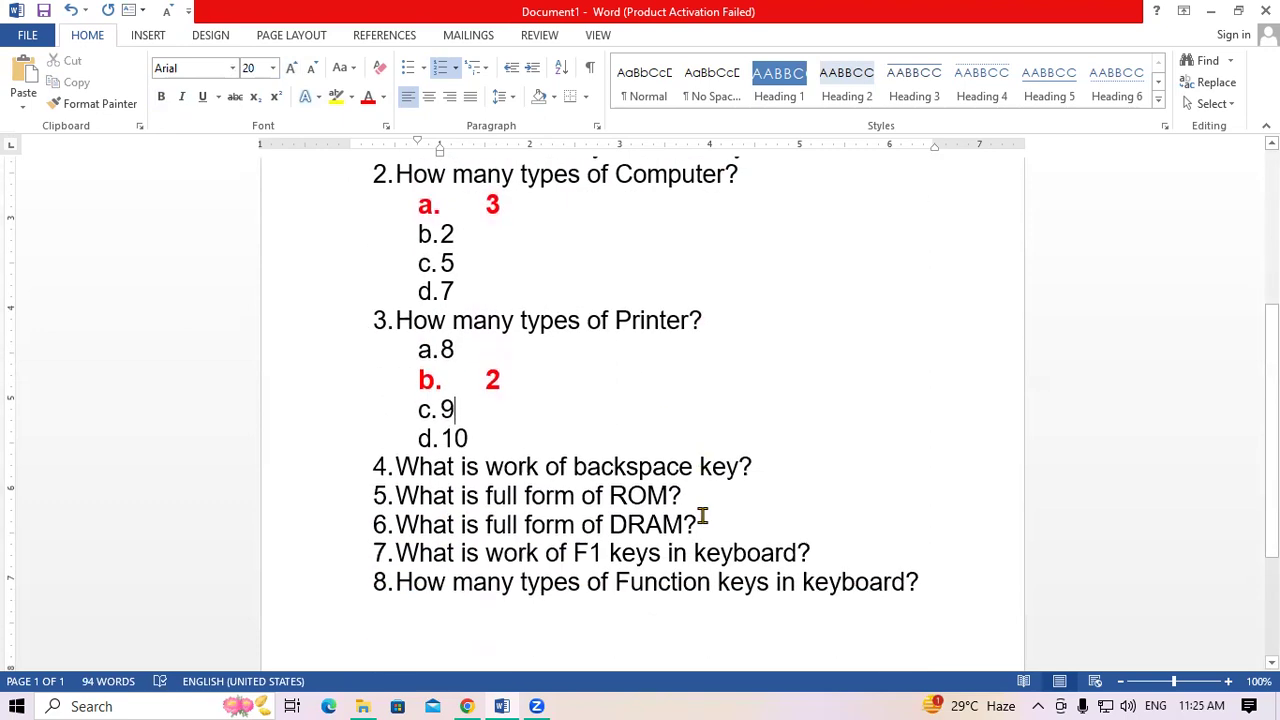
scroll(758, 480, "up", 5)
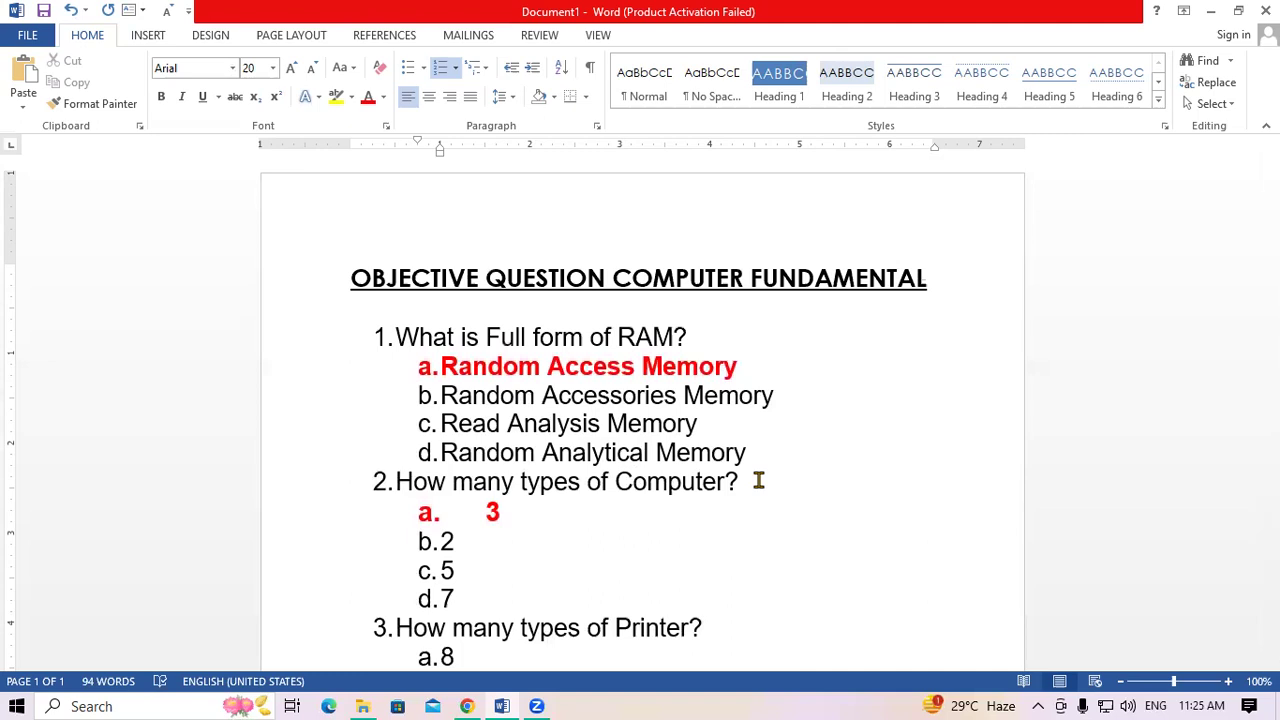
In a new document, draw a rounded rectangle near the top and type SUBJECT LIST inside it.
key("ctrl+n")
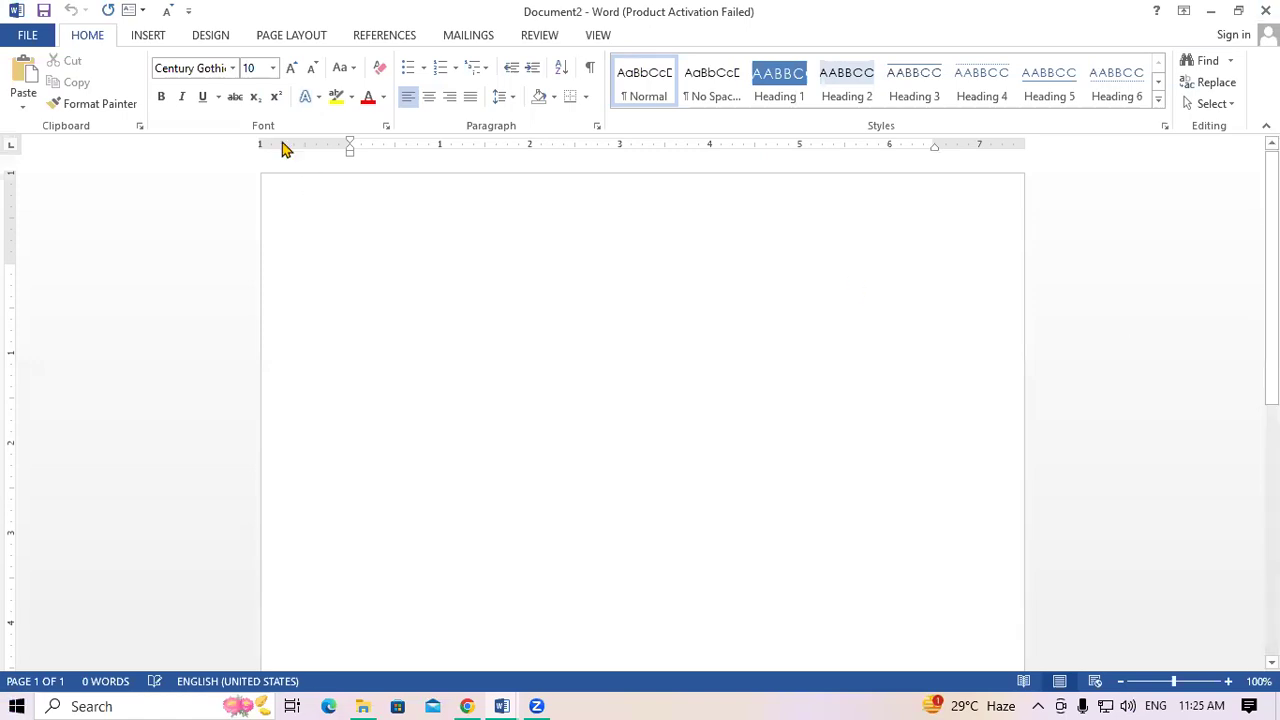
left_click(148, 35)
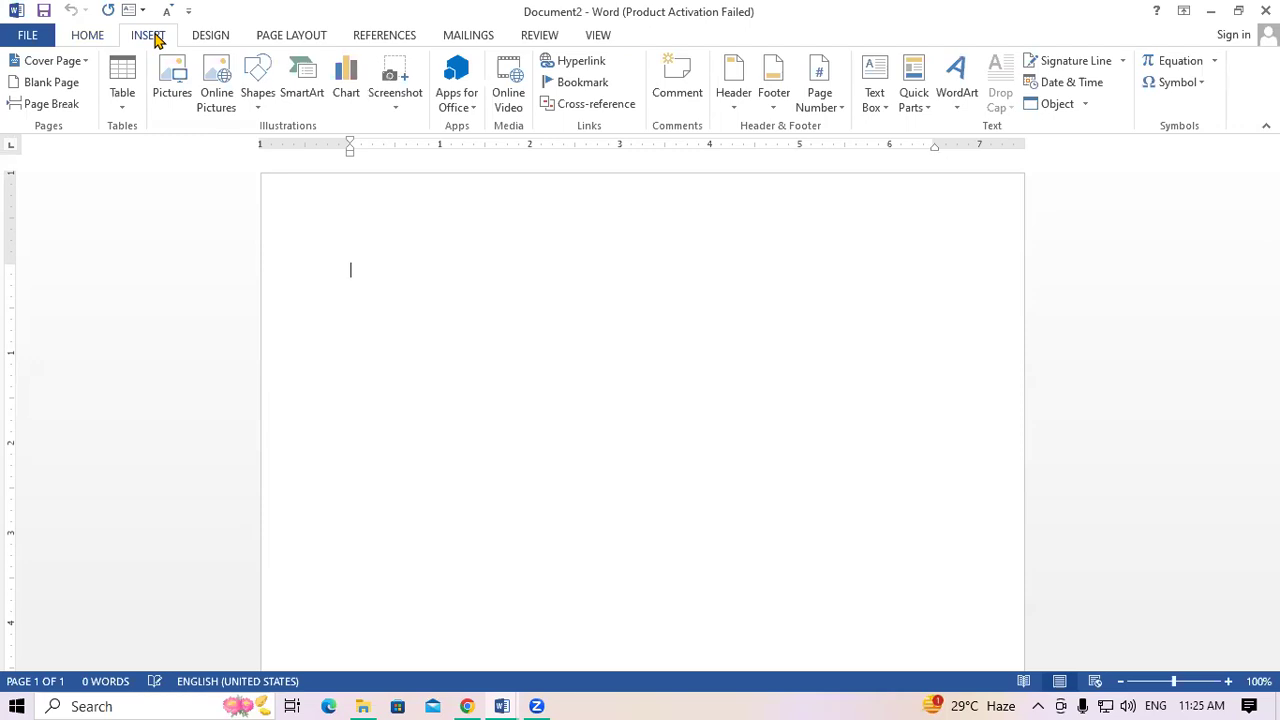
left_click(255, 100)
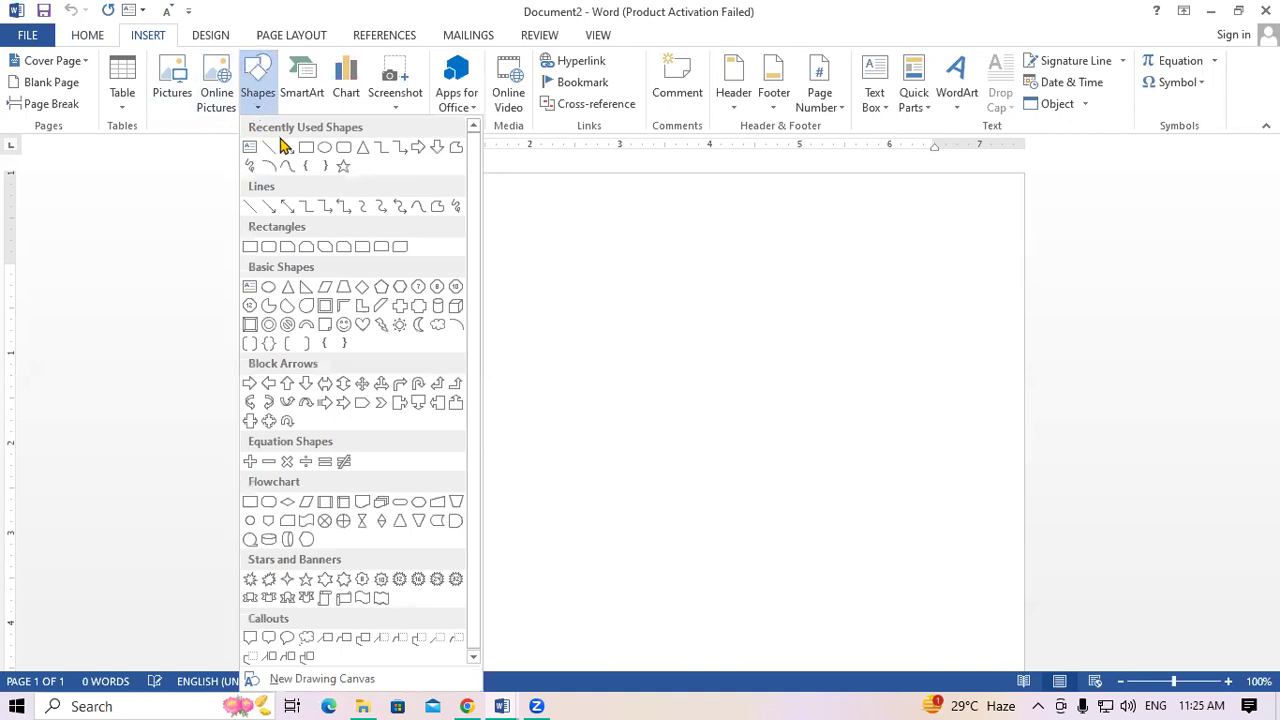
left_click(344, 148)
left_click_drag(488, 193, 710, 267)
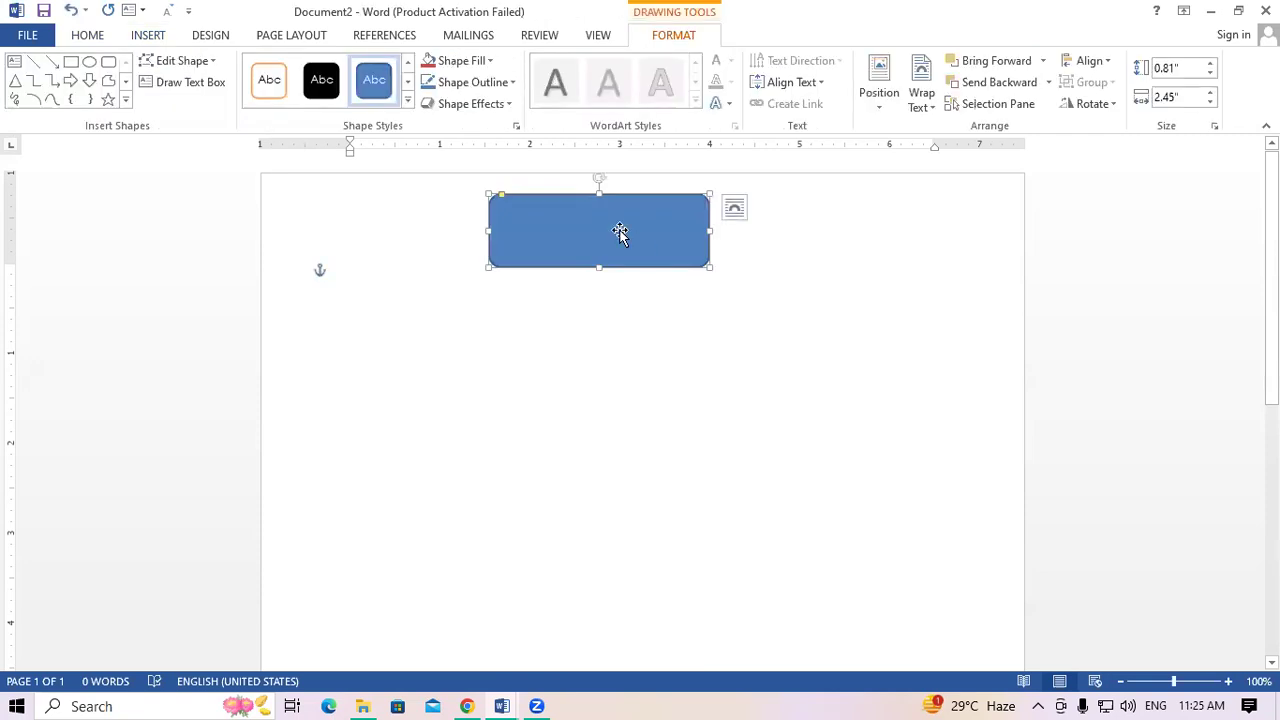
right_click(620, 232)
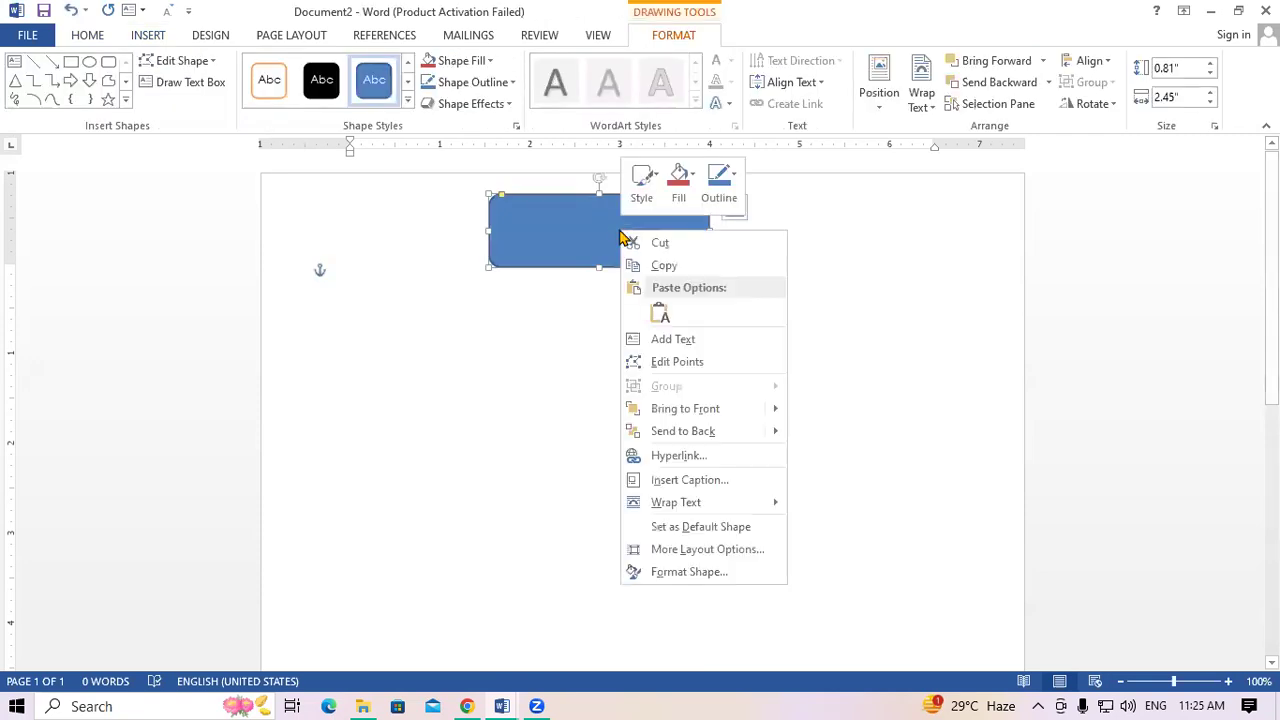
left_click(668, 341)
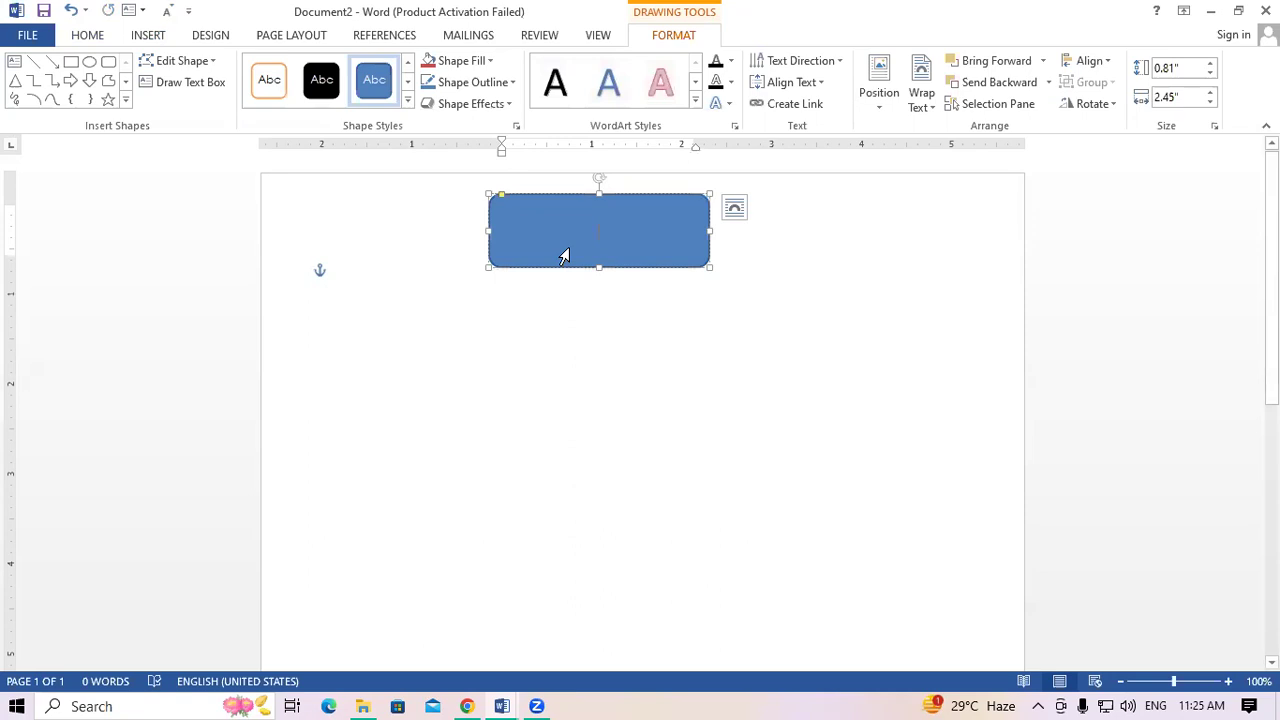
type("SUBJECT LIST")
Enlarge and bold SUBJECT LIST, give the shape black fill and outline, and shrink it to fit.
left_click_drag(637, 245, 562, 245)
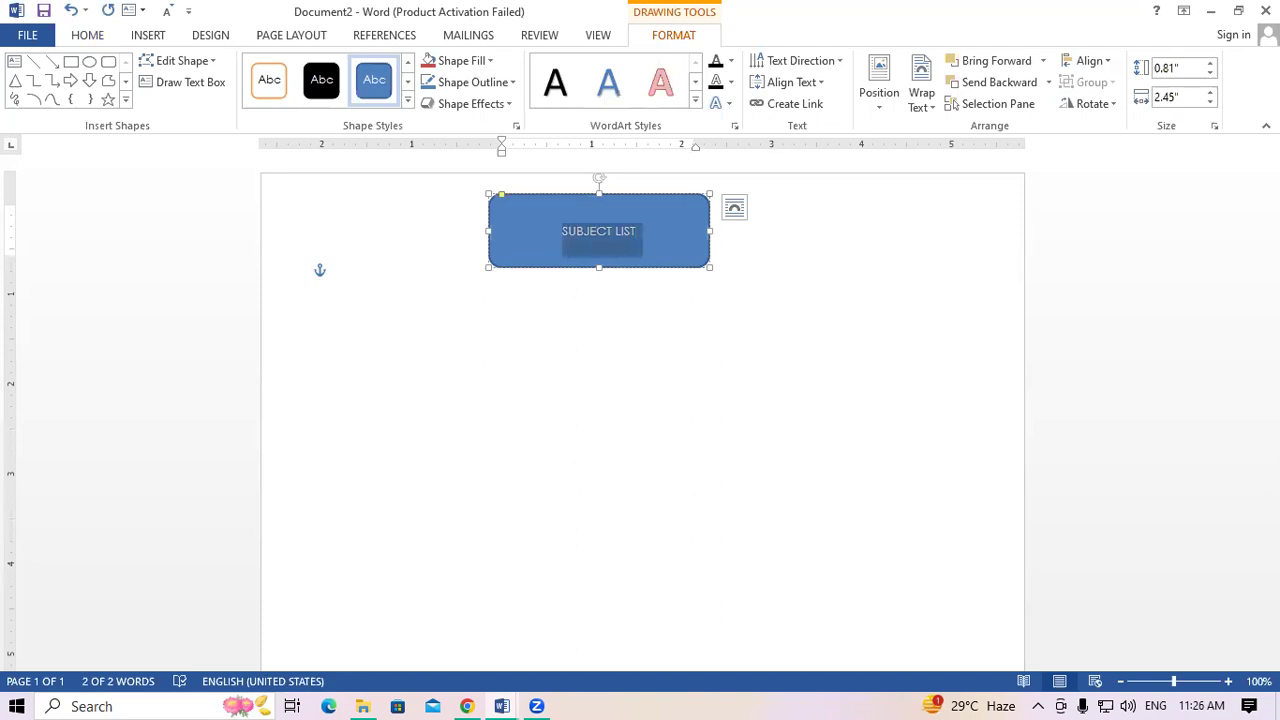
key("ctrl+bracketright")
key("ctrl+bracketright")
key("ctrl+bracketright")
key("ctrl+bracketright")
key("ctrl+bracketright")
key("ctrl+bracketright")
key("ctrl+bracketright")
key("ctrl+bracketright")
key("ctrl+bracketright")
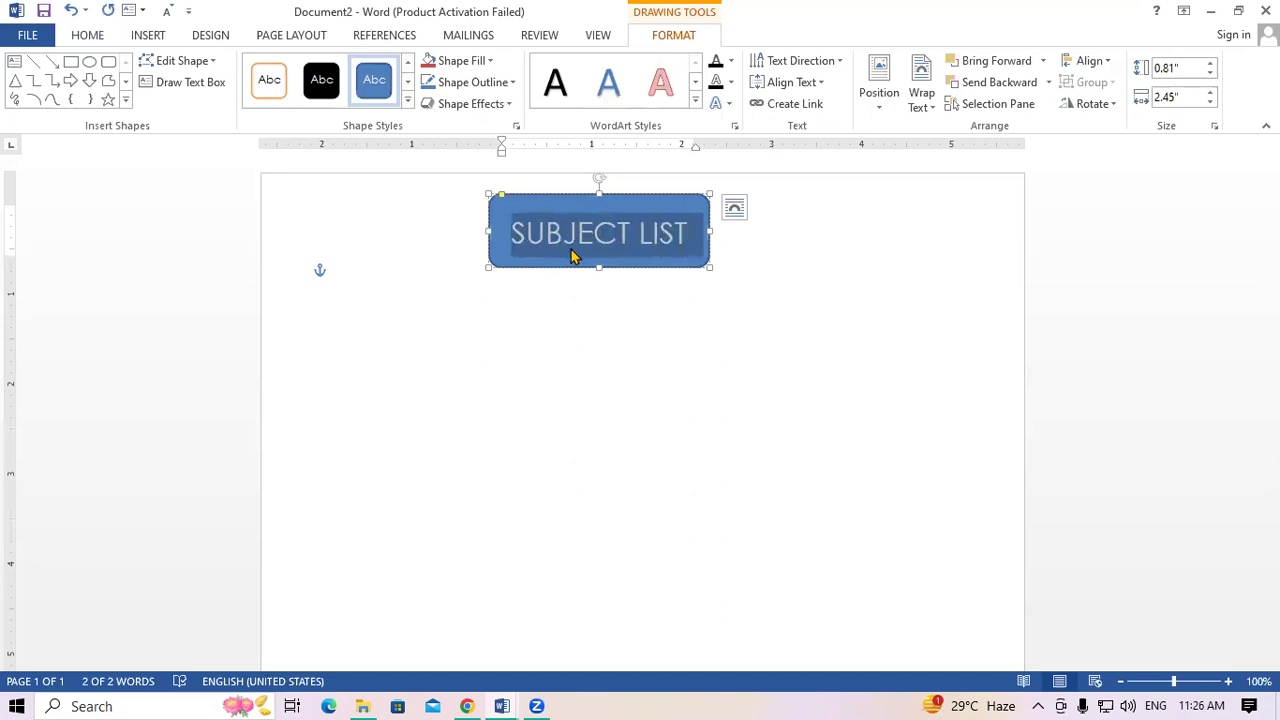
key("ctrl+b")
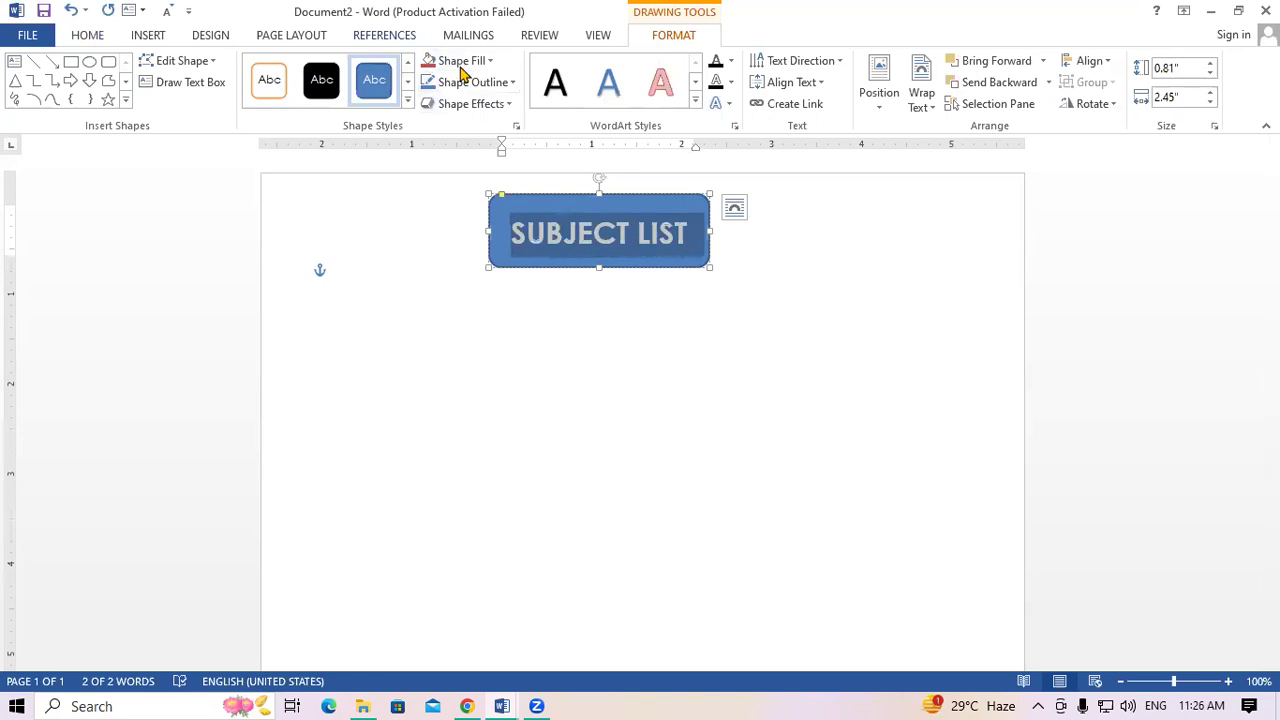
left_click(470, 62)
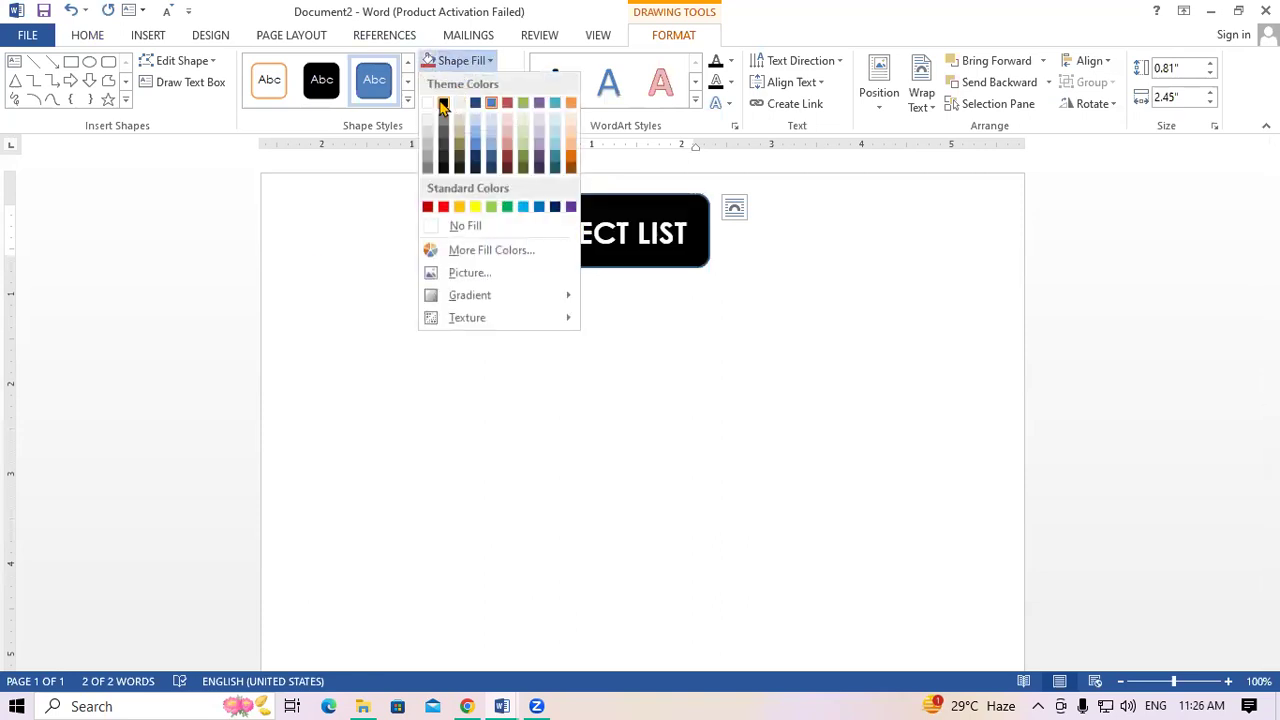
left_click(443, 105)
left_click(465, 82)
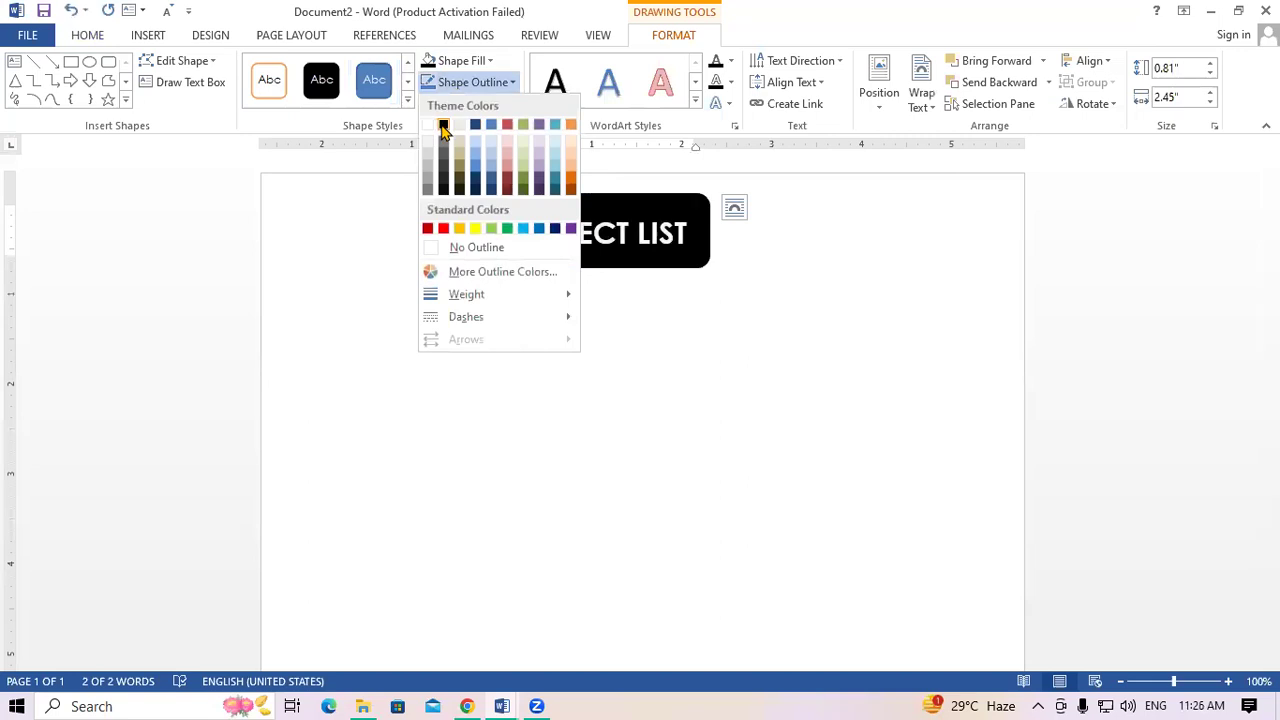
left_click(443, 126)
left_click_drag(597, 267, 595, 248)
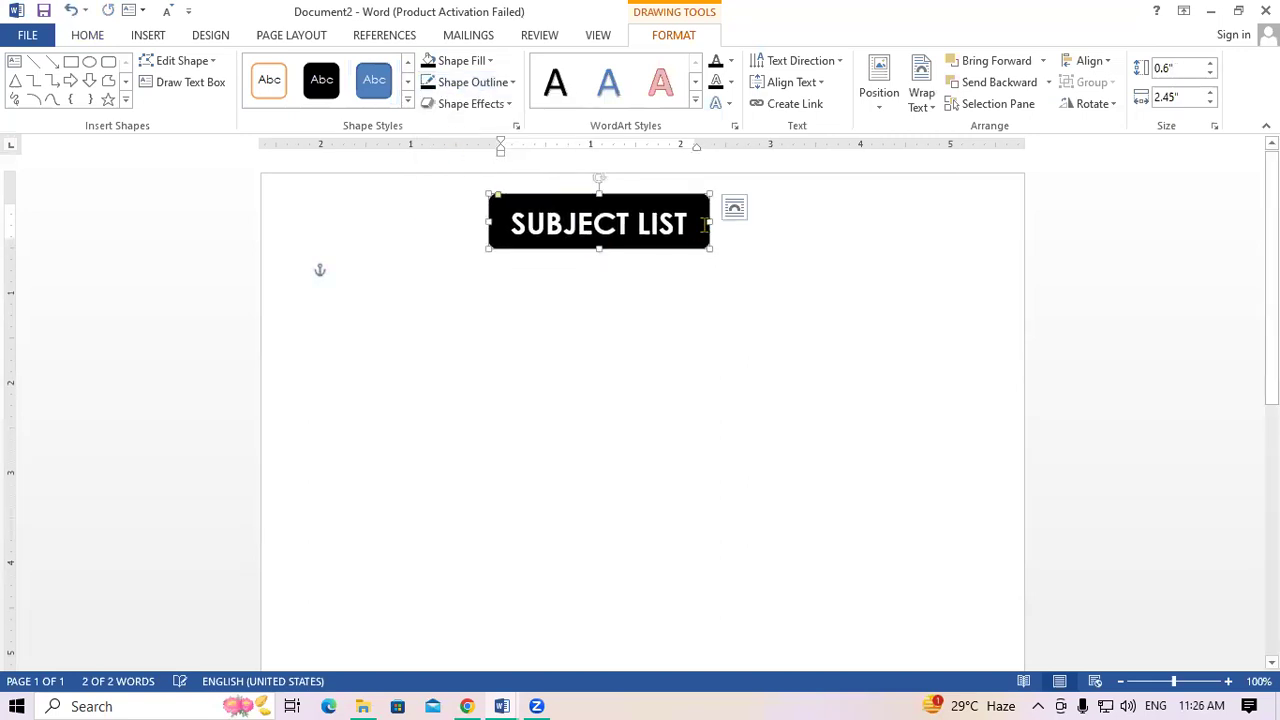
mouse_move(708, 222)
left_mouse_down()
mouse_move(688, 222)
mouse_move(697, 234)
left_mouse_up()
Type LESSON below the title with 1-332 two tab stops to the right.
left_click(640, 314)
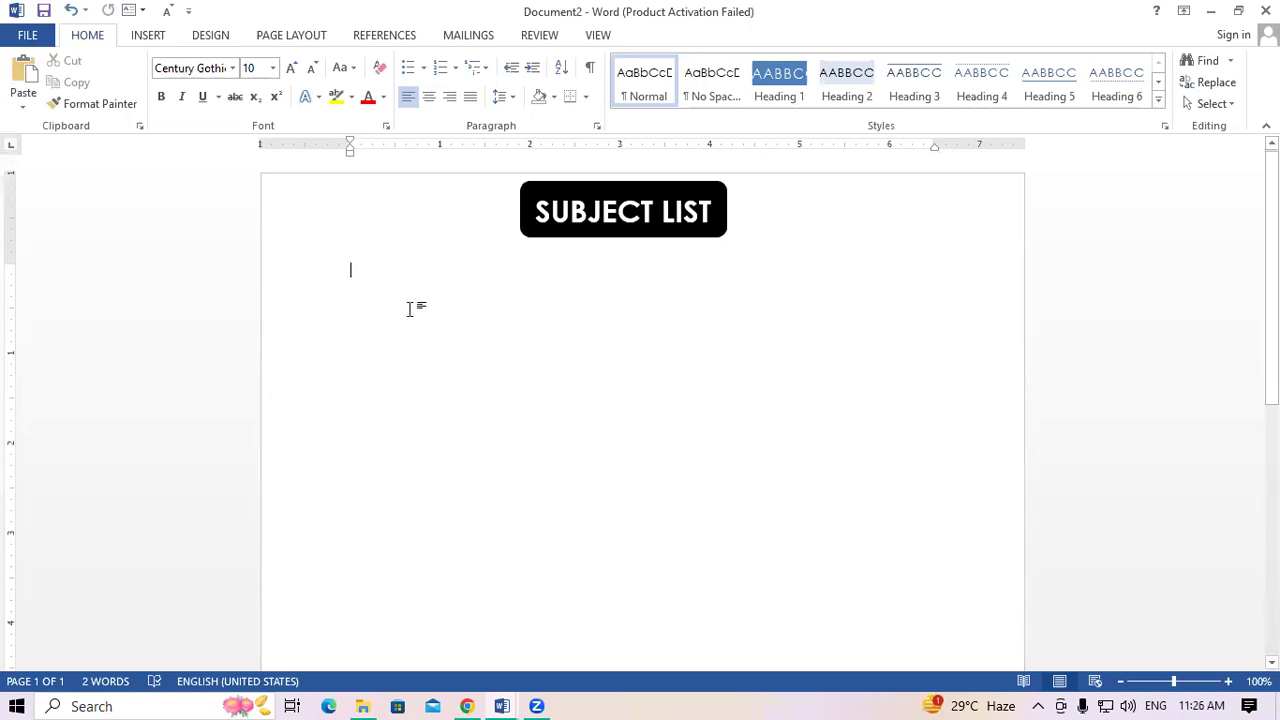
type("LESSON")
key("Tab")
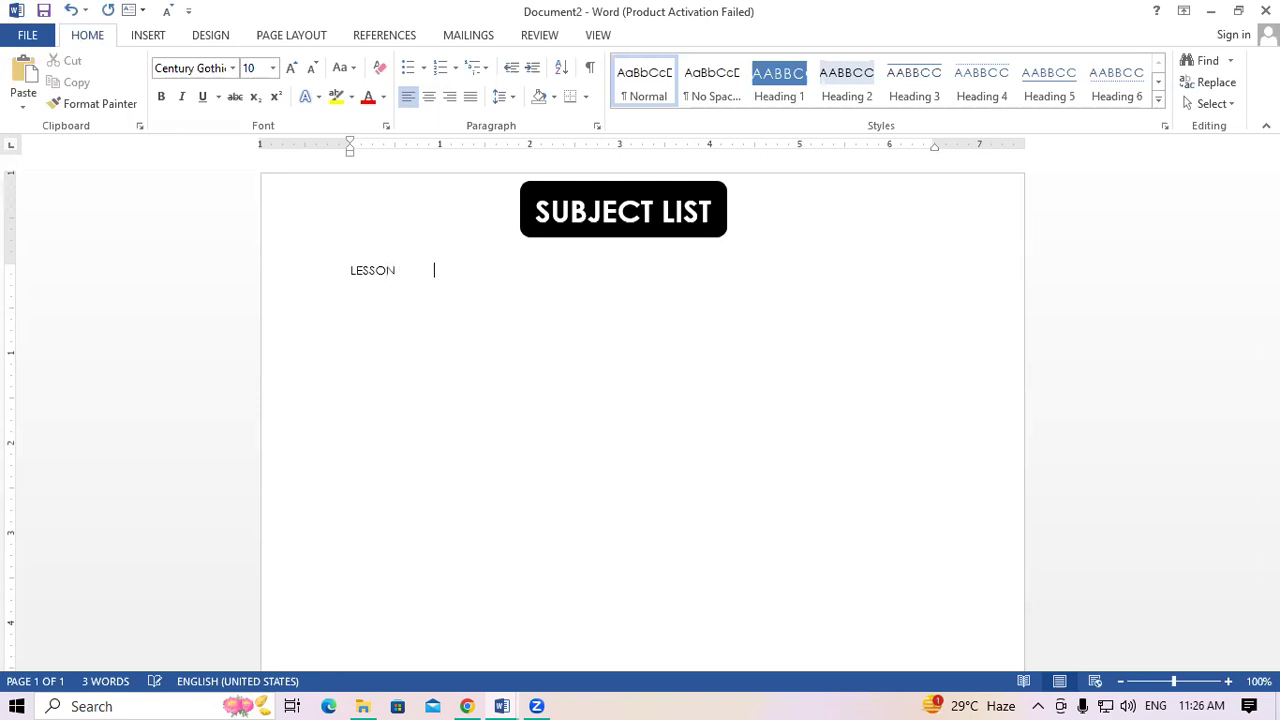
key("Tab")
key("Tab")
type("1-")
type("332")
Select the LESSON line, try a larger size, then revert it to 16 pt.
key("shift+Left")
key("shift+Left")
key("shift+Left")
key("shift+Left")
key("shift+Left")
key("shift+Left")
key("shift+Left")
key("shift+Left")
key("shift+Left")
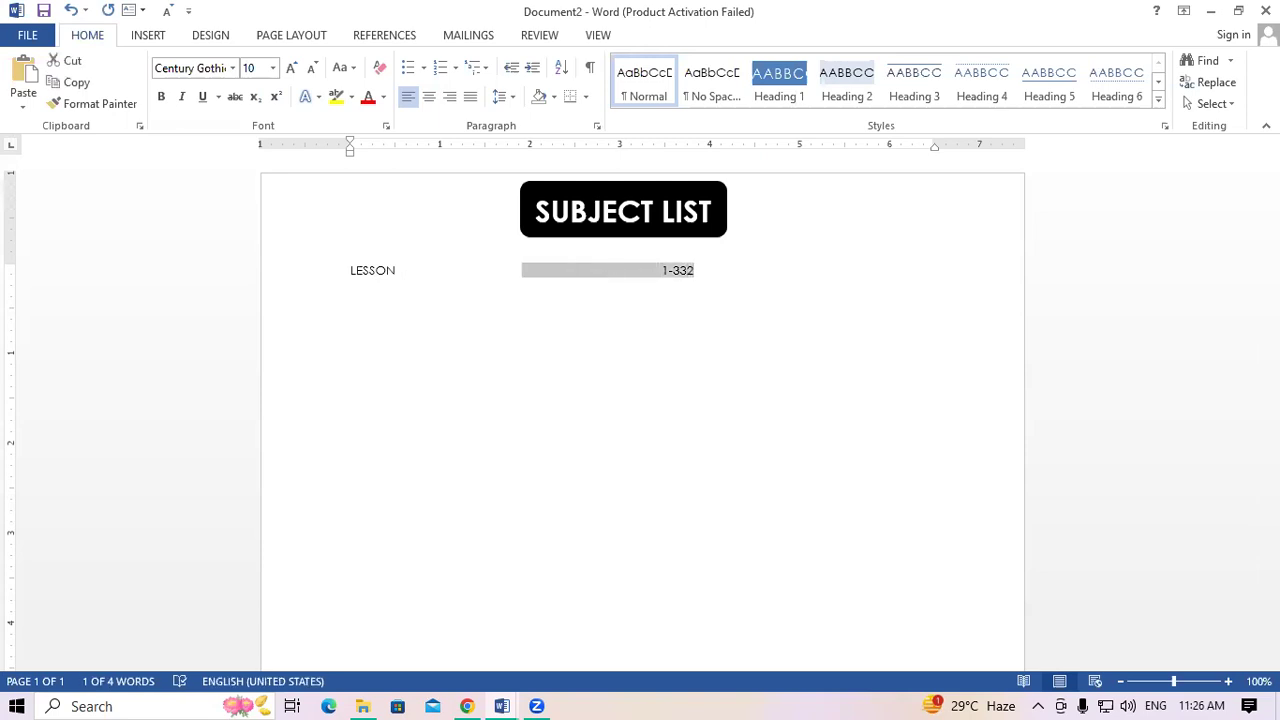
key("shift+Left")
key("shift+Left")
key("shift+Left")
key("shift+Left")
key("shift+Left")
key("shift+Left")
key("shift+Left")
key("shift+Left")
key("shift+Left")
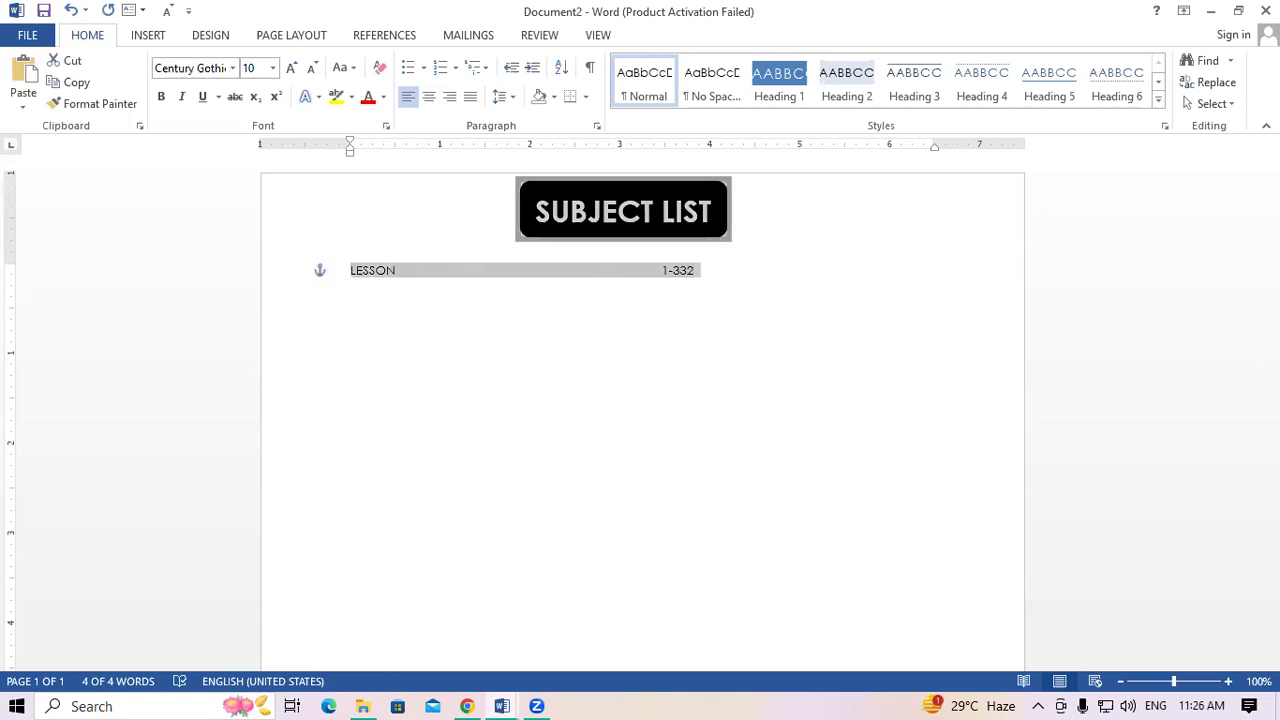
key("ctrl+shift+period")
key("ctrl+shift+period")
key("ctrl+shift+period")
key("ctrl+shift+period")
key("ctrl+shift+period")
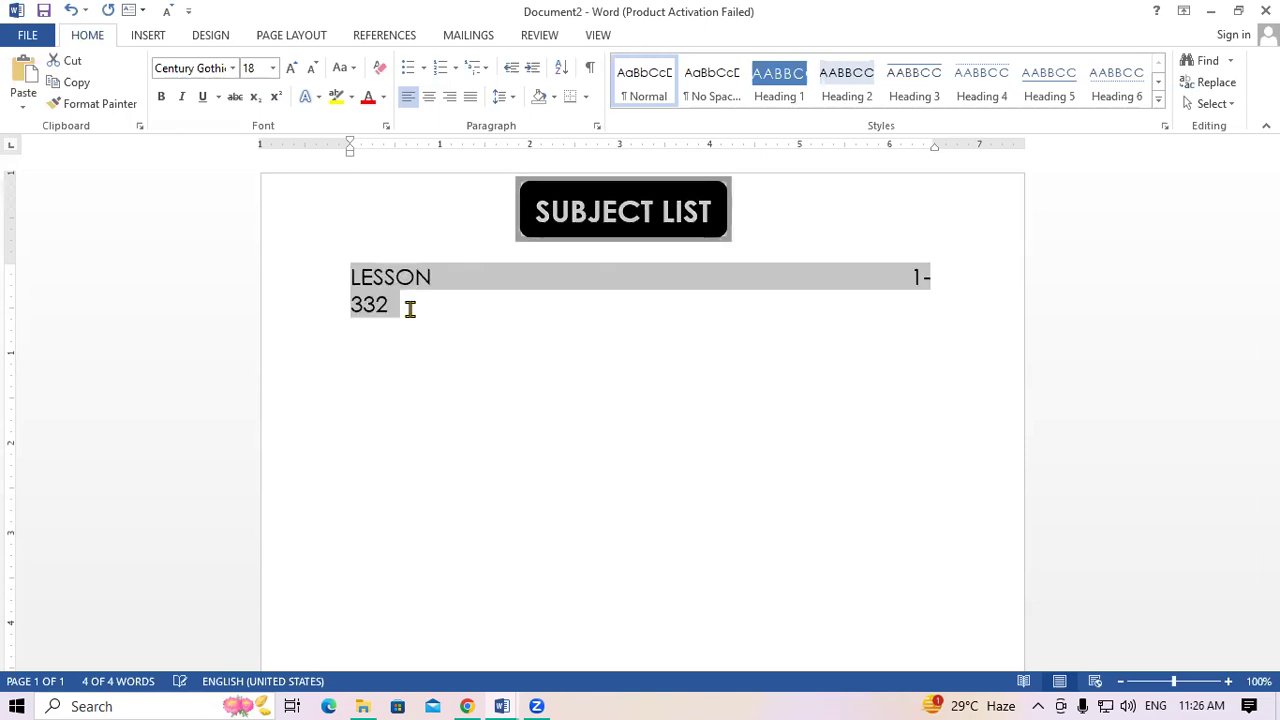
key("ctrl+shift+period")
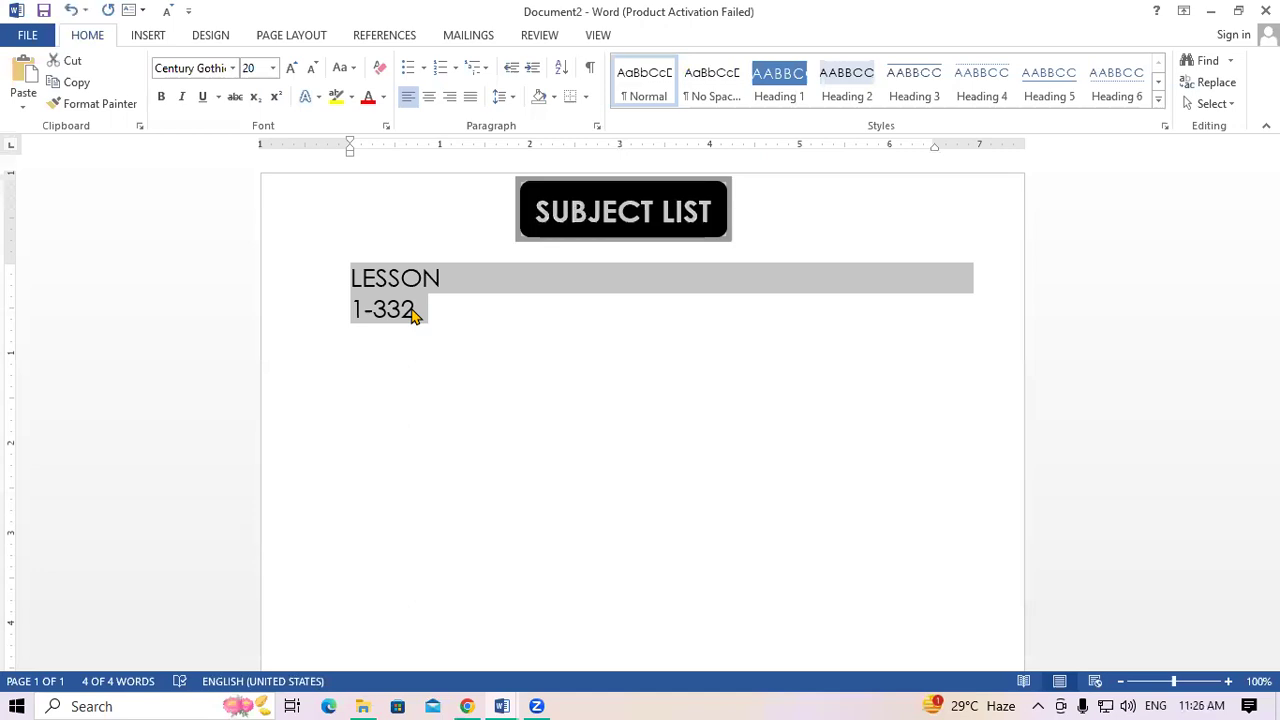
left_click(344, 320)
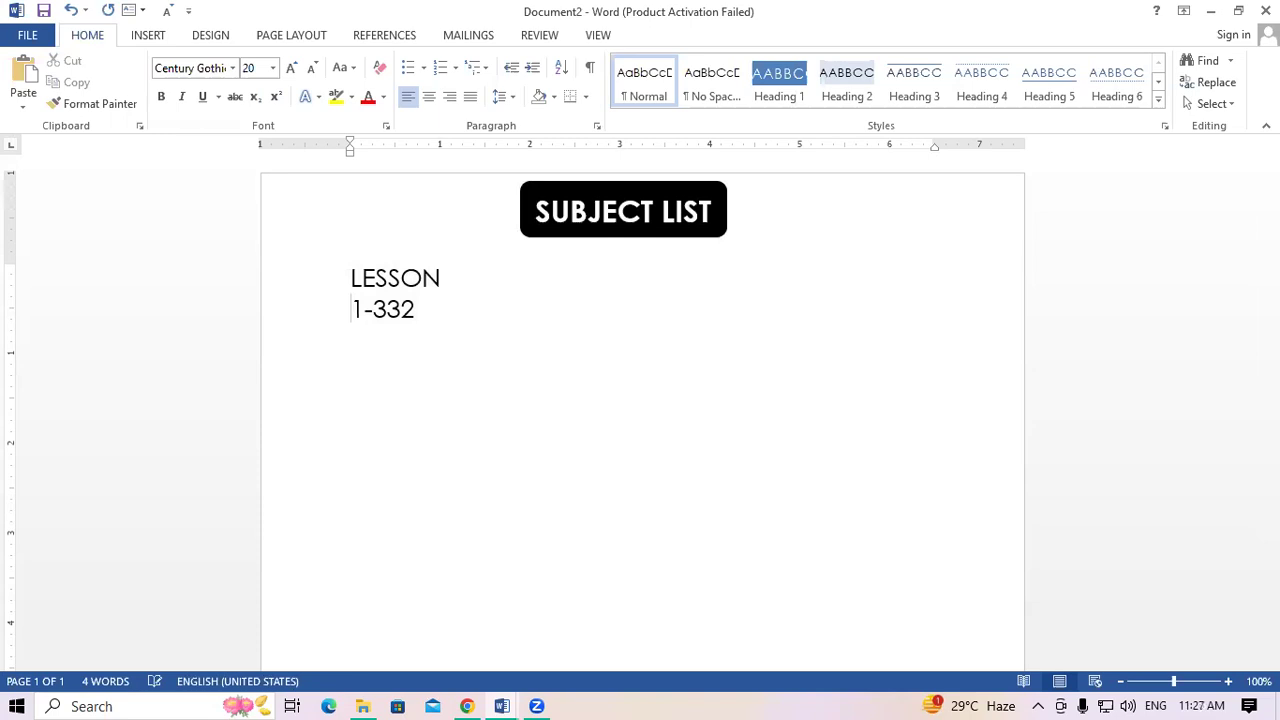
key("ctrl+z")
key("ctrl+z")
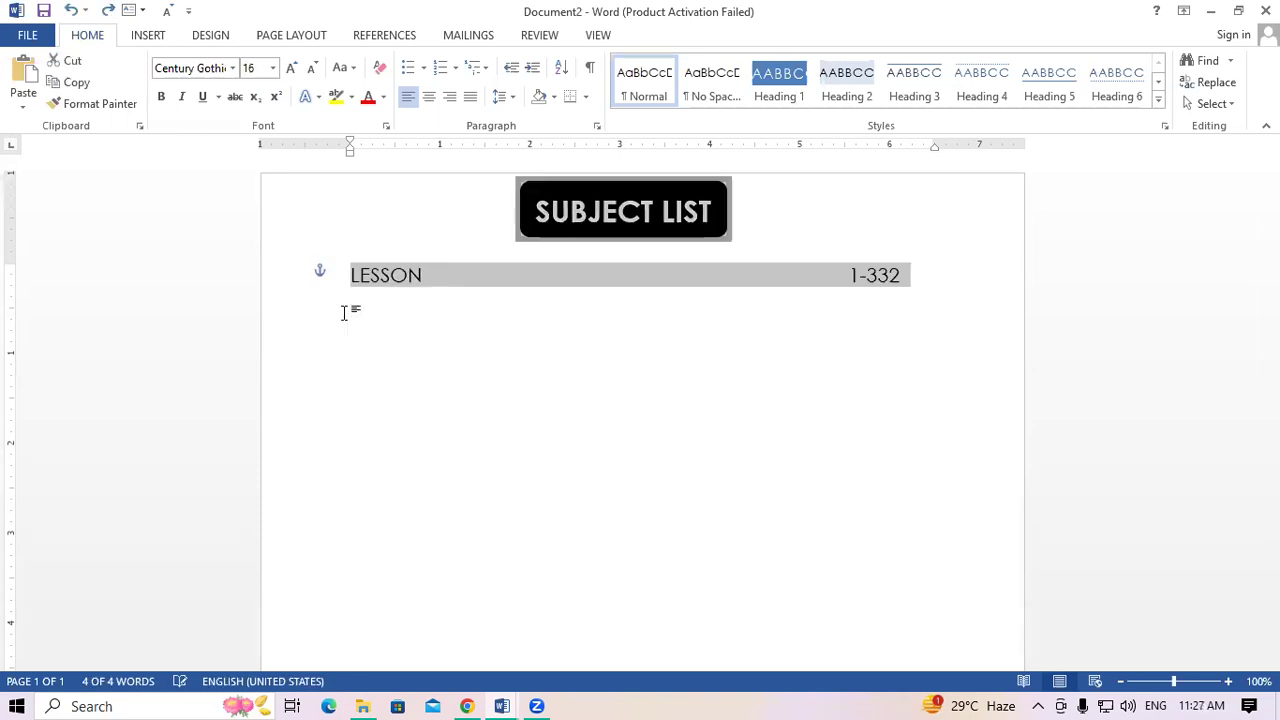
Make the LESSON 1-332 line bold Arial with light grey highlighting.
left_click(161, 97)
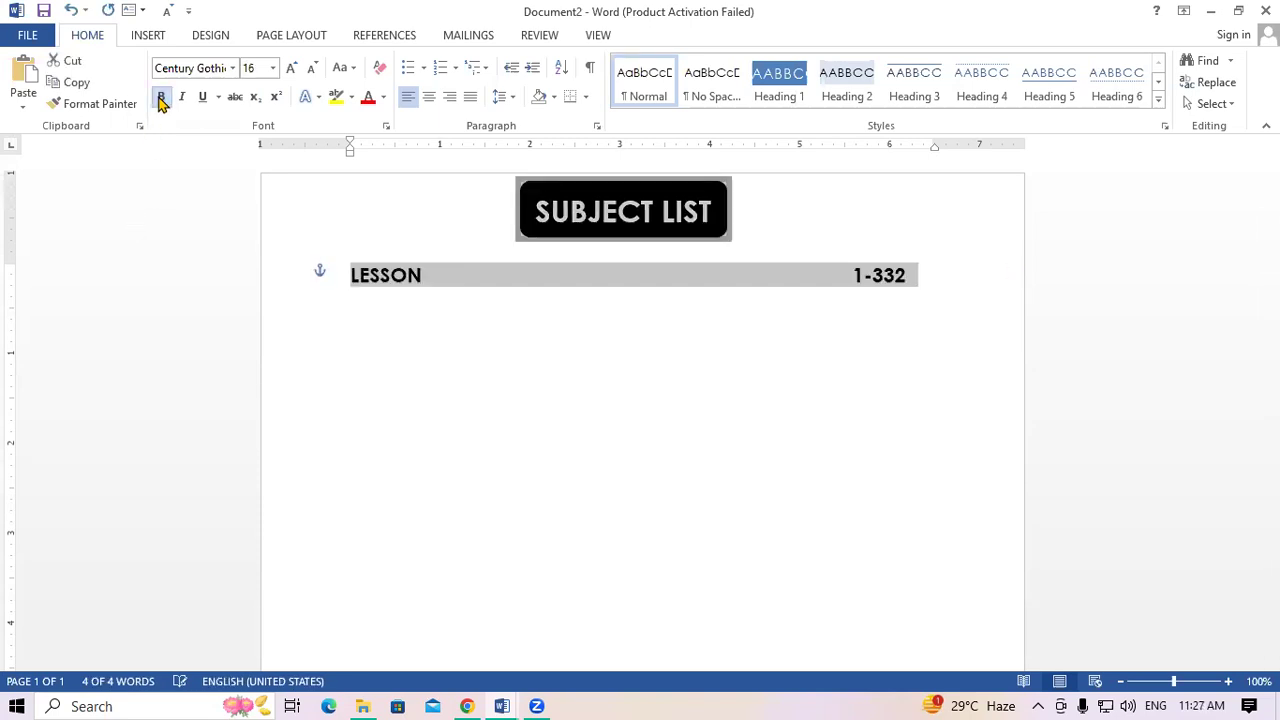
left_click(232, 68)
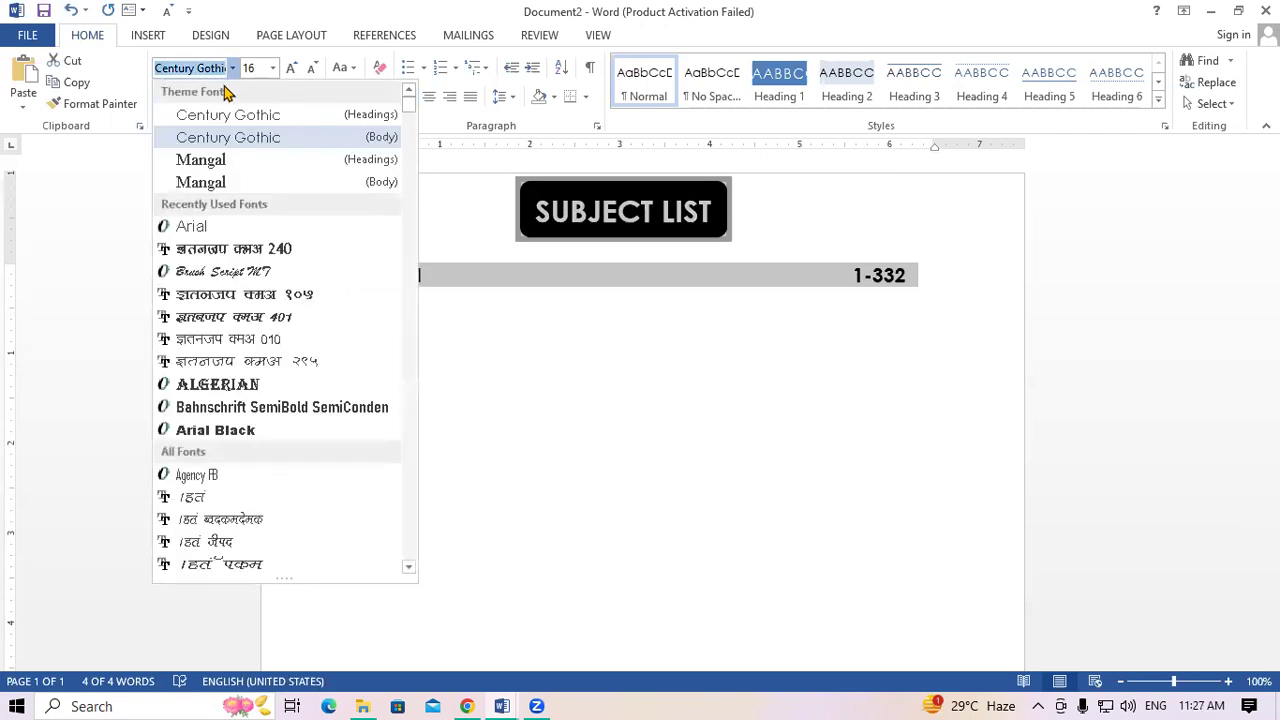
left_click(214, 226)
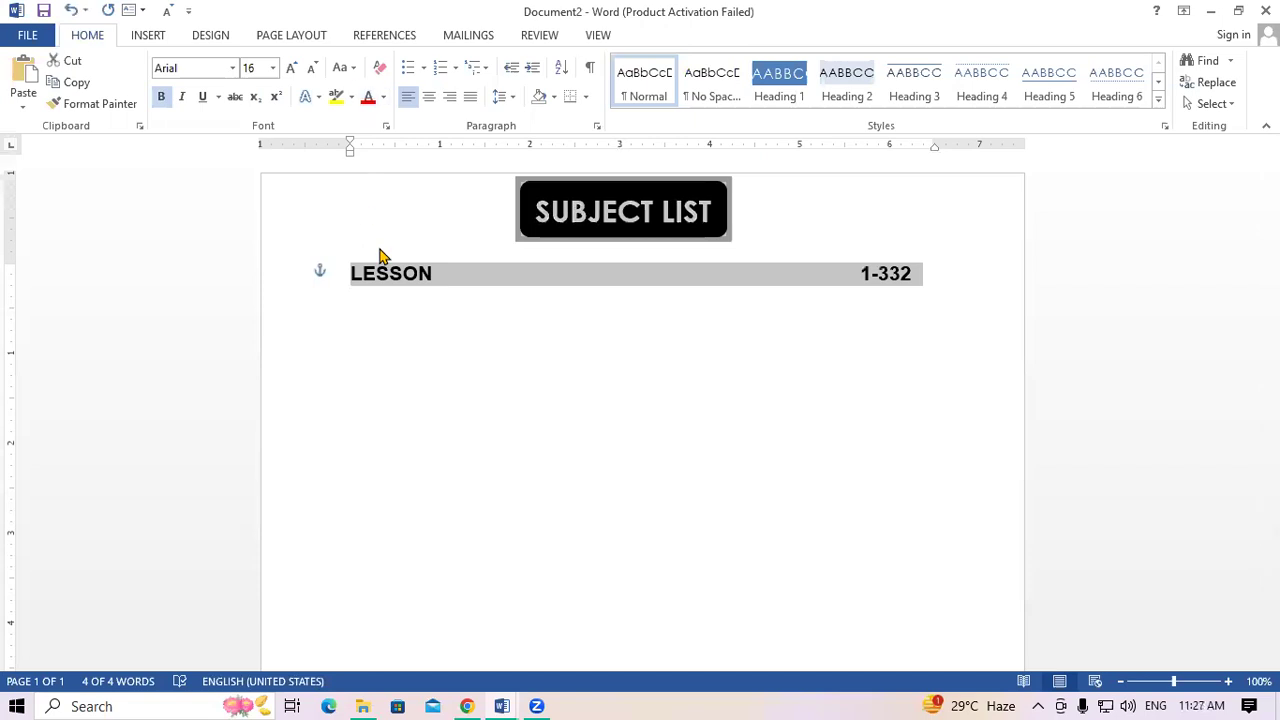
left_click(358, 322)
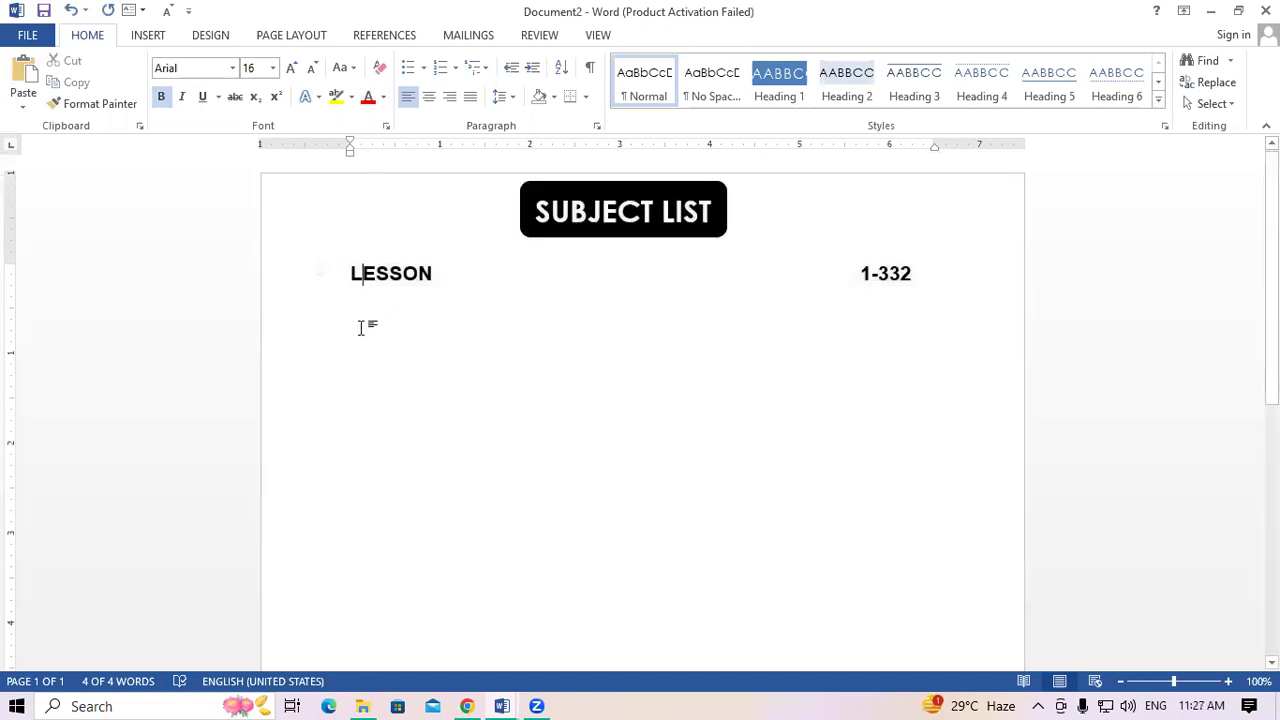
mouse_move(345, 274)
left_mouse_down()
mouse_move(569, 296)
mouse_move(937, 288)
left_mouse_up()
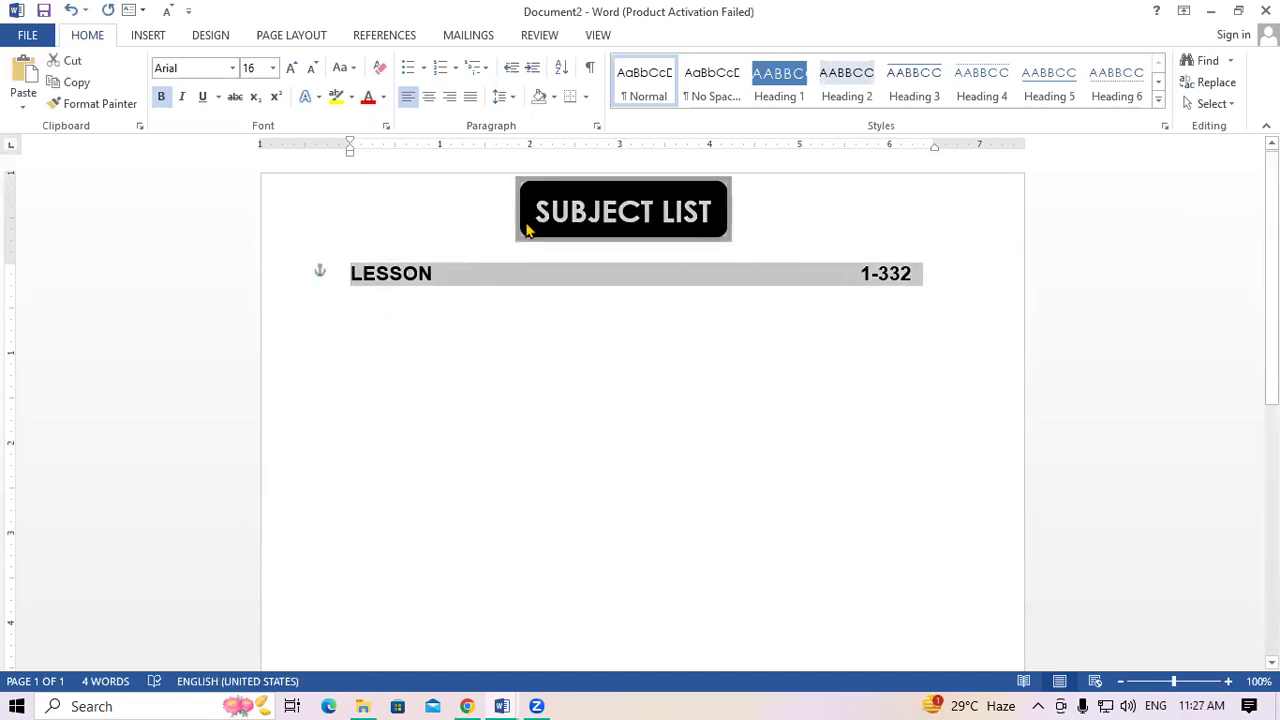
left_click(351, 96)
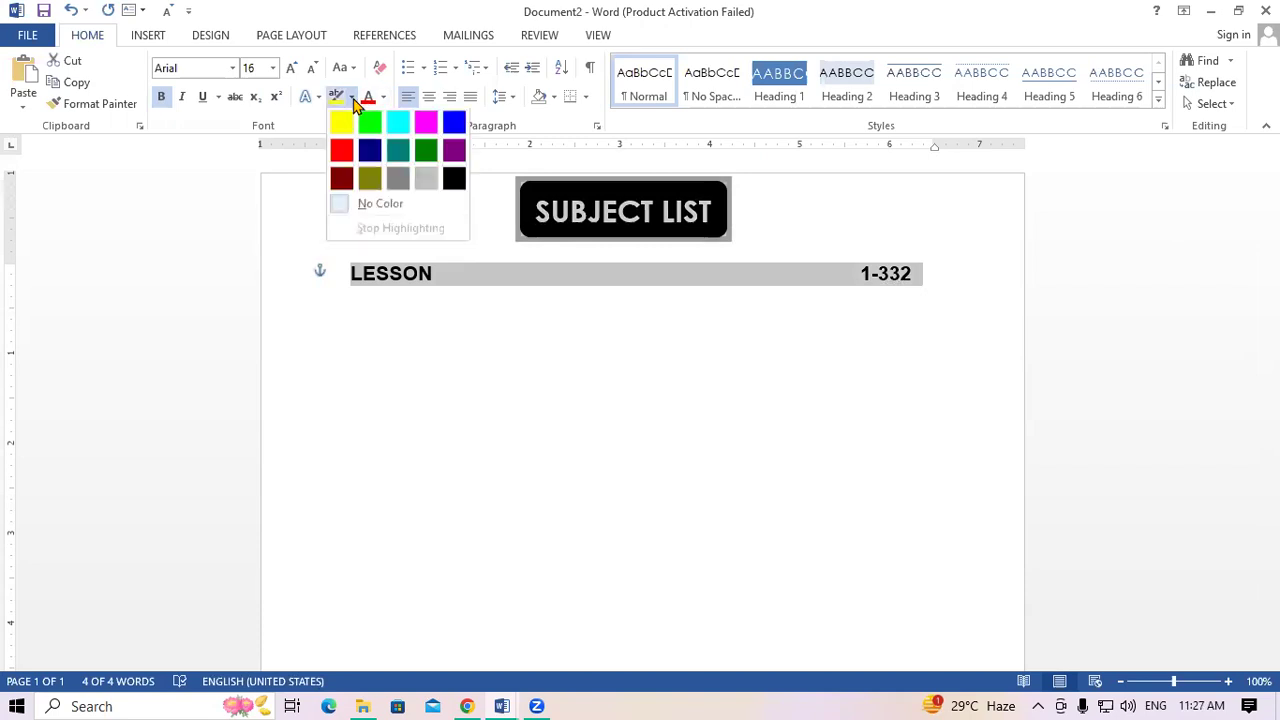
left_click(430, 188)
Remove extra spacing before 1-332, enlarge the line to 28 pt, and start a new line.
left_click(440, 338)
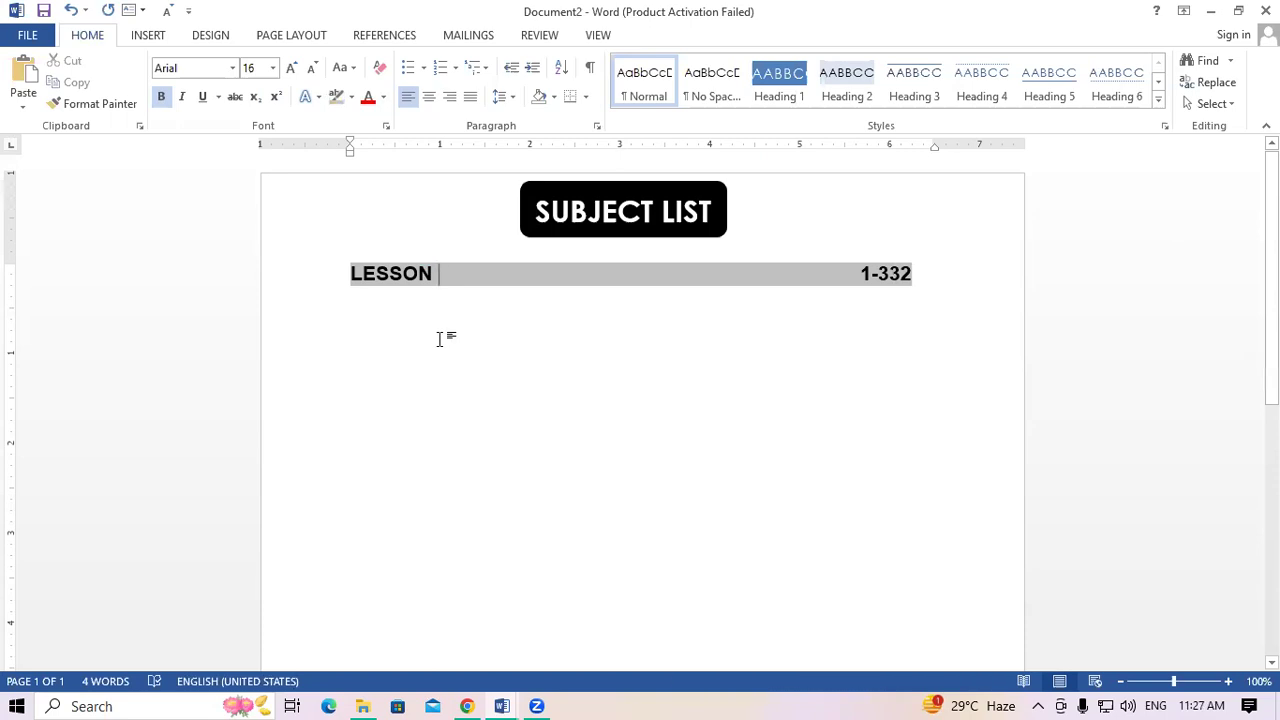
left_click(837, 278)
key("BackSpace")
key("BackSpace")
key("BackSpace")
key("BackSpace")
key("BackSpace")
key("BackSpace")
key("BackSpace")
key("BackSpace")
key("BackSpace")
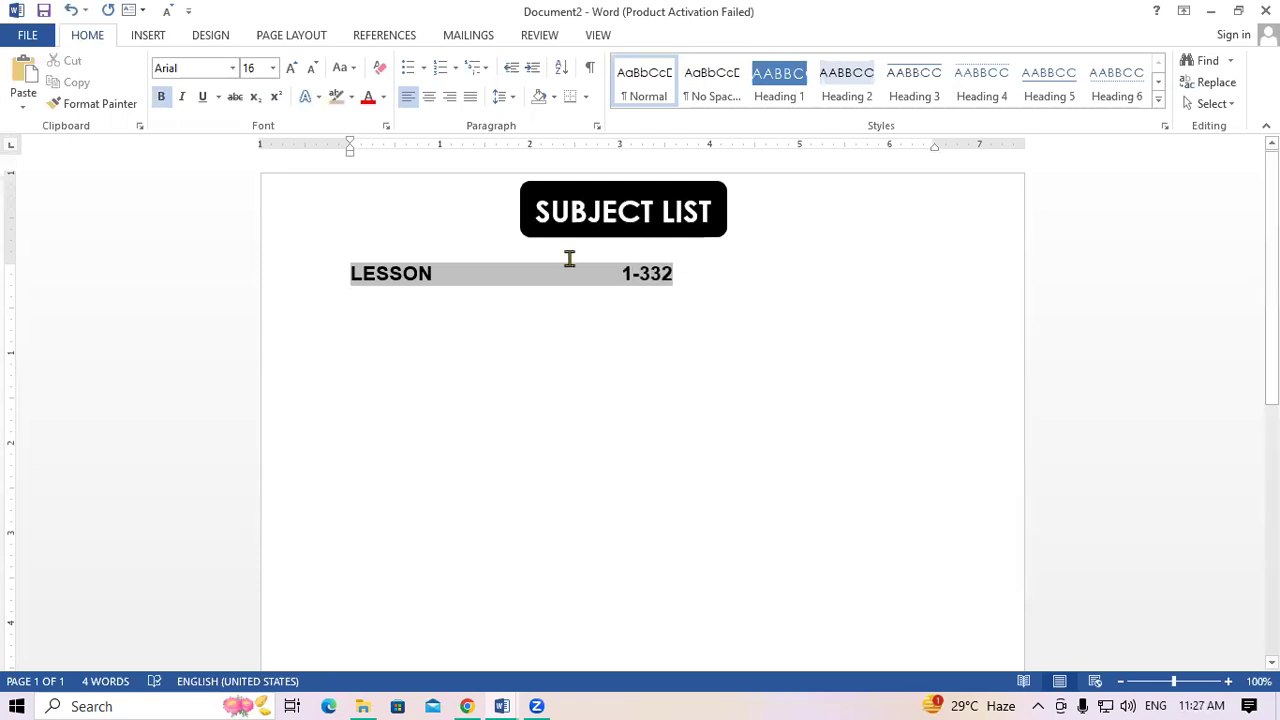
key("ctrl+a")
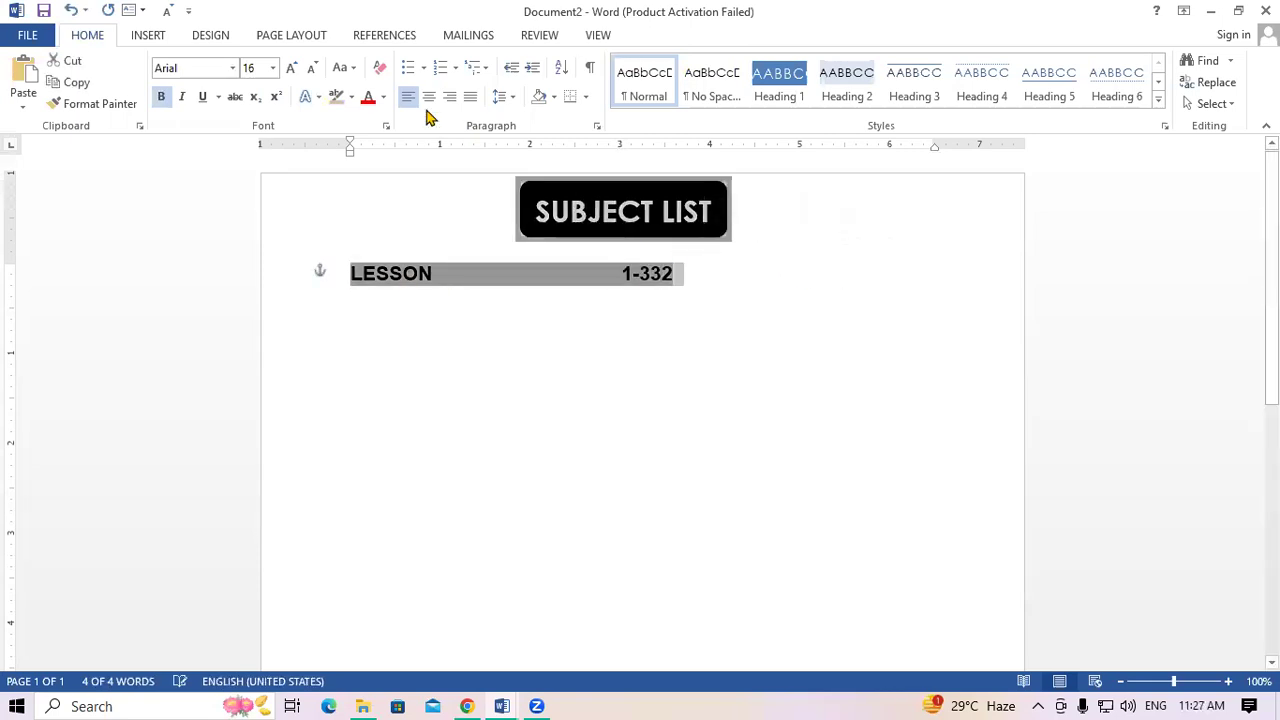
left_click(298, 68)
left_click(298, 68)
left_click(298, 68)
left_click(298, 68)
left_click(298, 68)
left_click(298, 68)
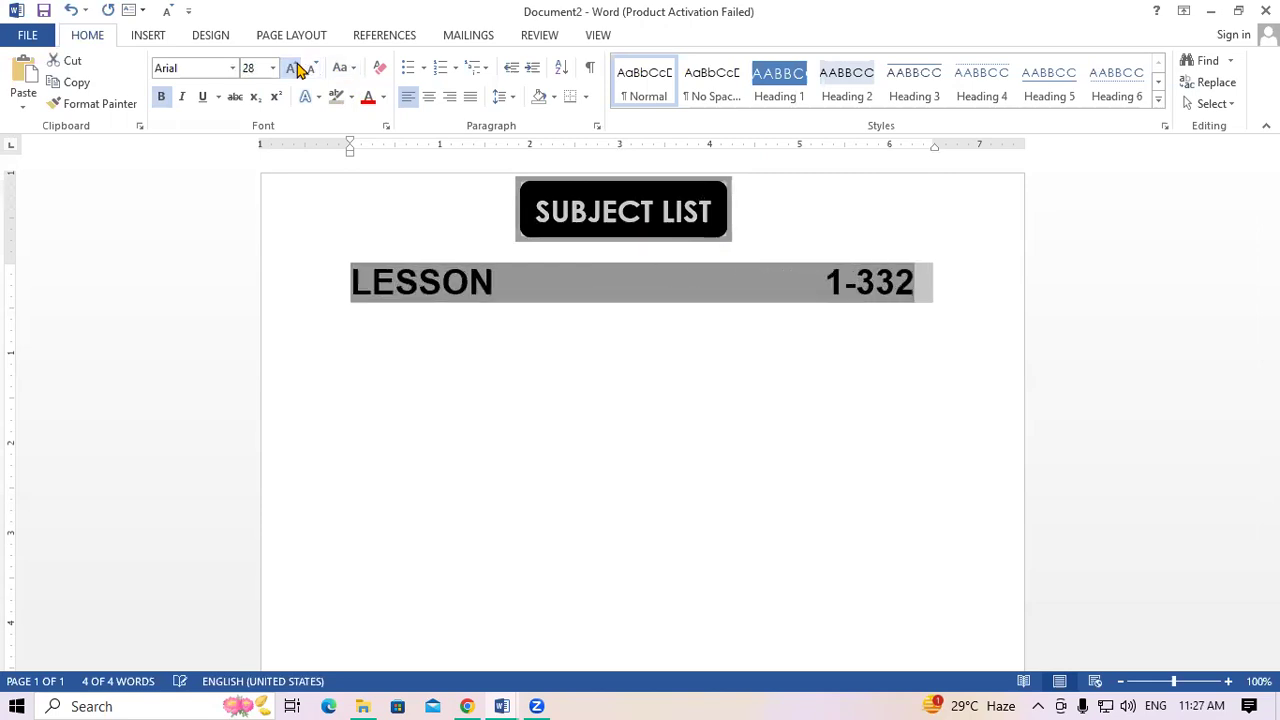
left_click(651, 394)
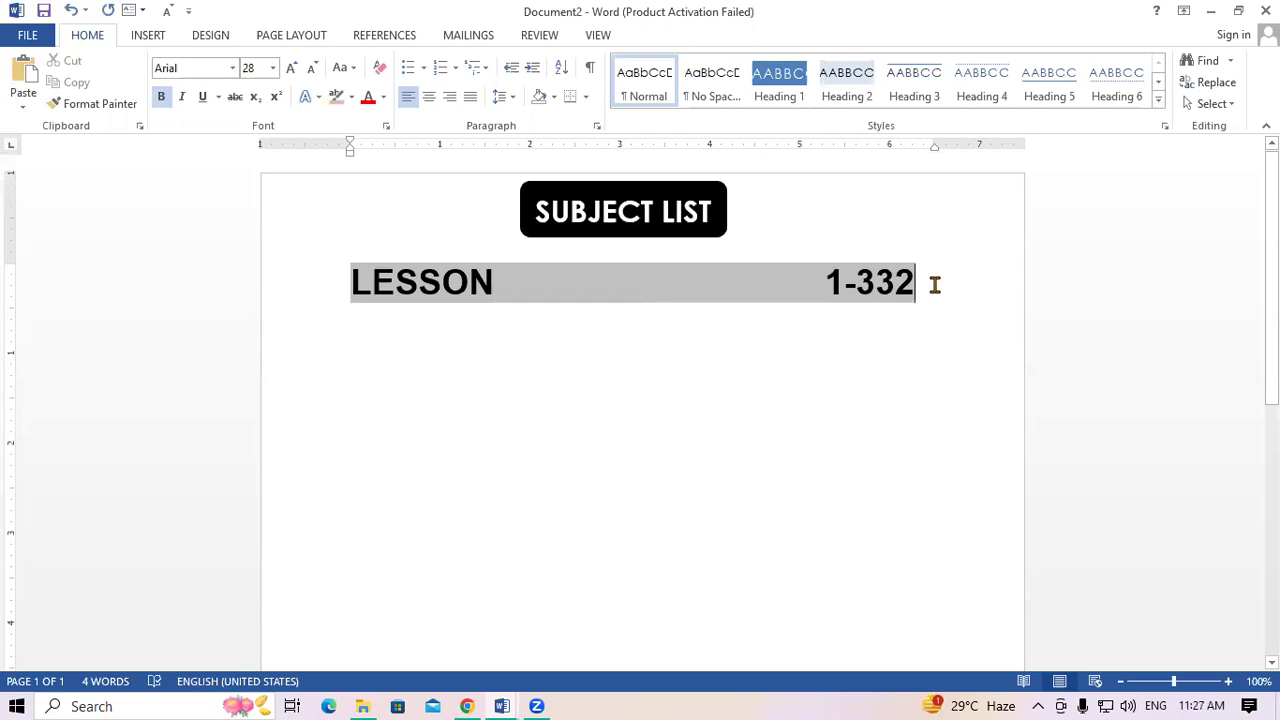
key("Return")
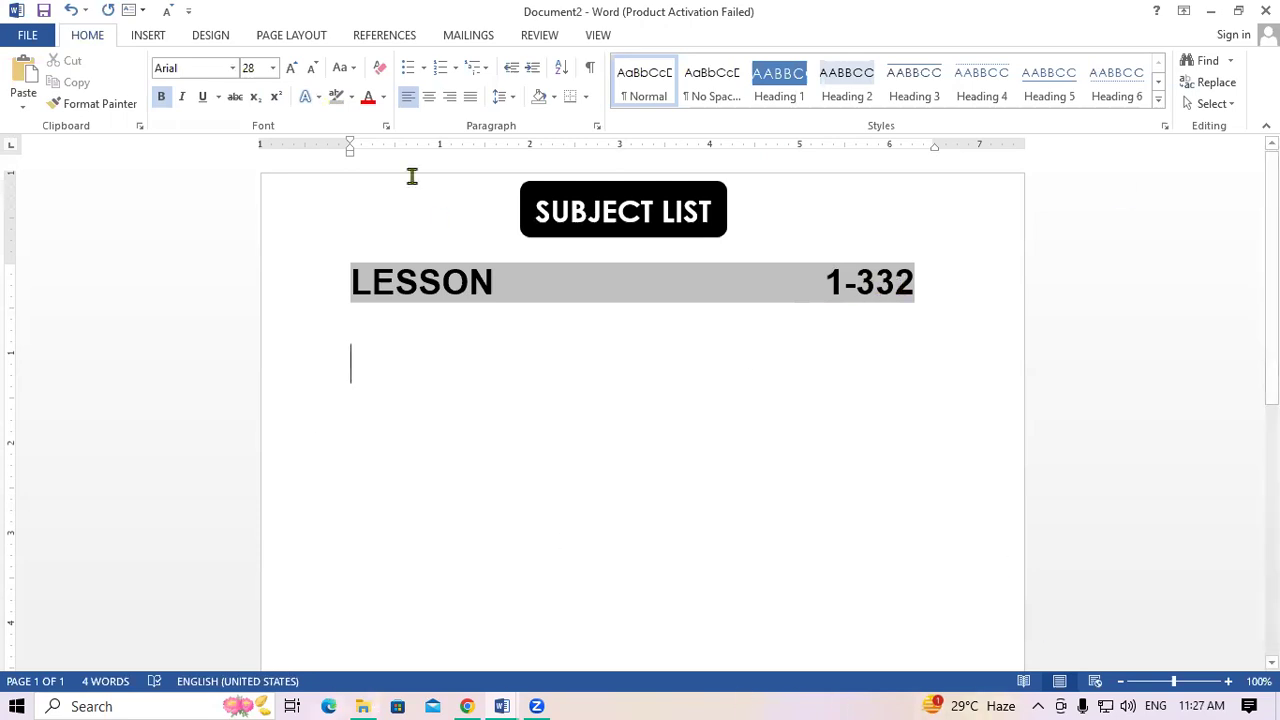
Set the new line to 16 pt and begin a multilevel list with 1. INTRODUCTION OF COMPUTER.
left_click(311, 68)
left_click(311, 68)
left_click(311, 68)
left_click(311, 70)
left_click(311, 70)
left_click(311, 70)
left_click(478, 68)
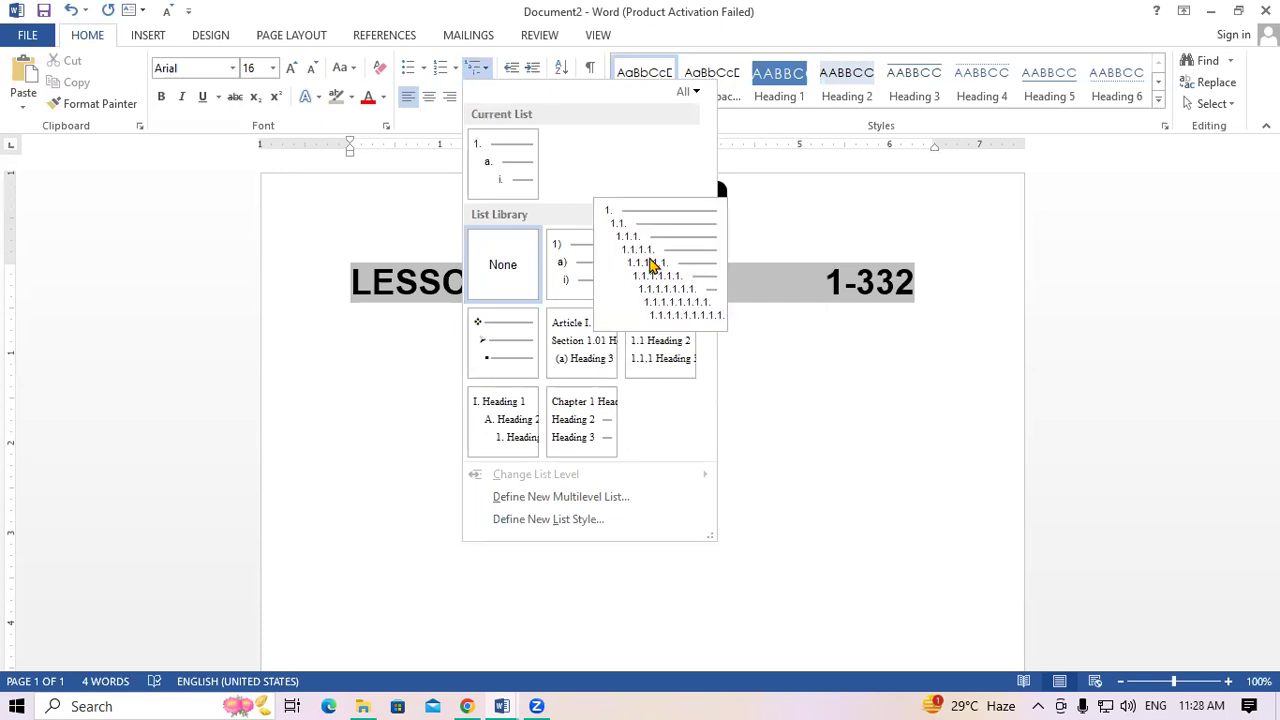
left_click(651, 263)
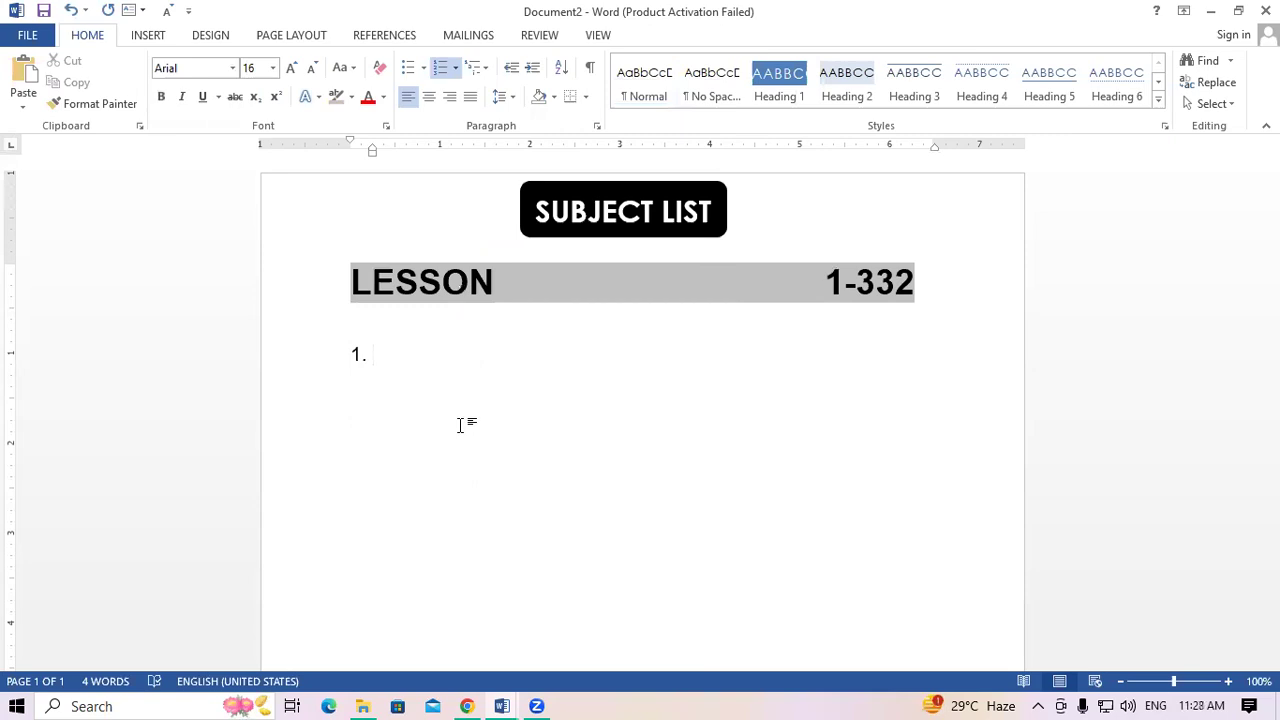
type("INTRODUCTION OF COMPUTER")
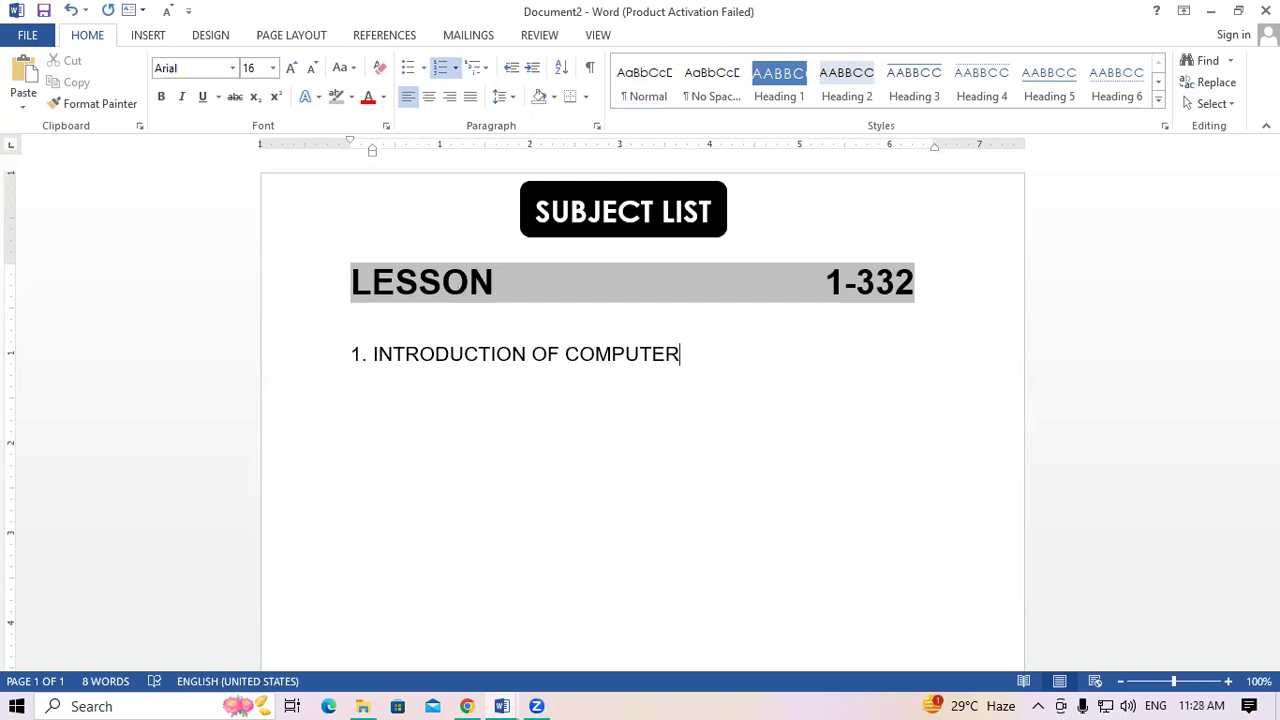
Add INTRODUCTION TO OPERATING SYSTEM and LIBREOFFICE WRITER as lessons 2 and 3.
key("Return")
type("INTRODUCTION TO OPERATING SYSTEM")
key("Return")
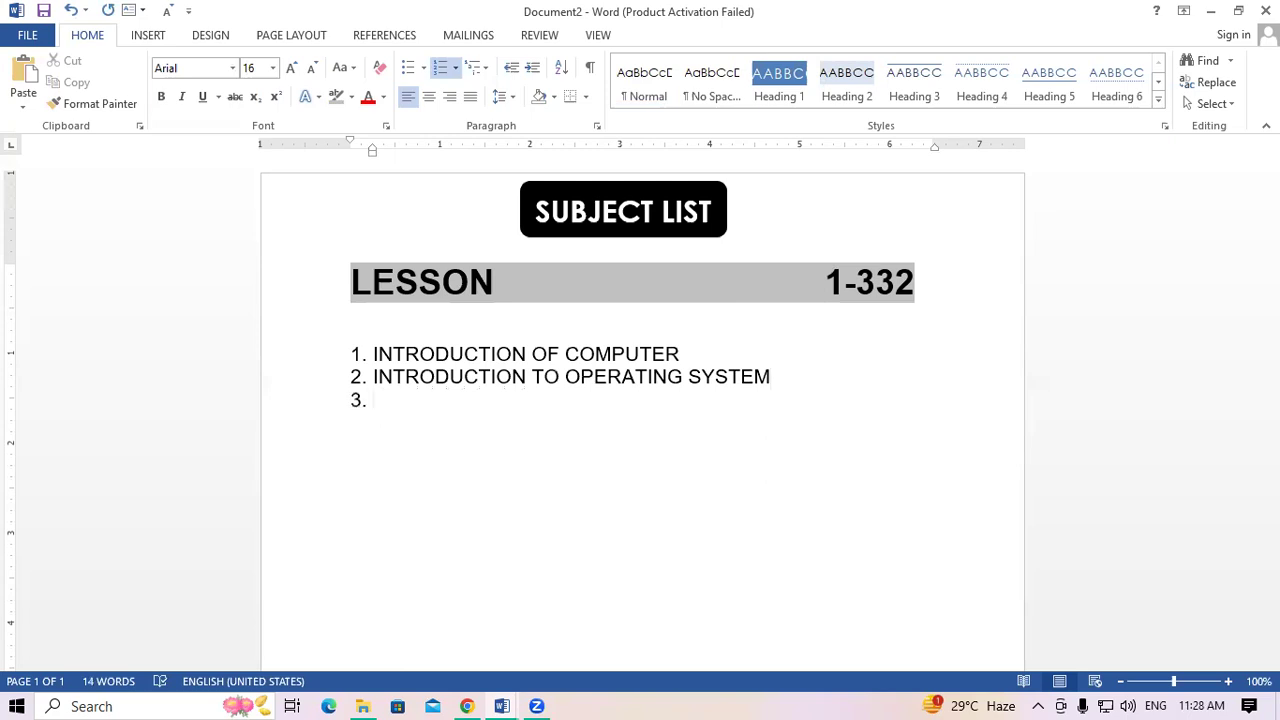
type("LIBREOFFICE WRITER")
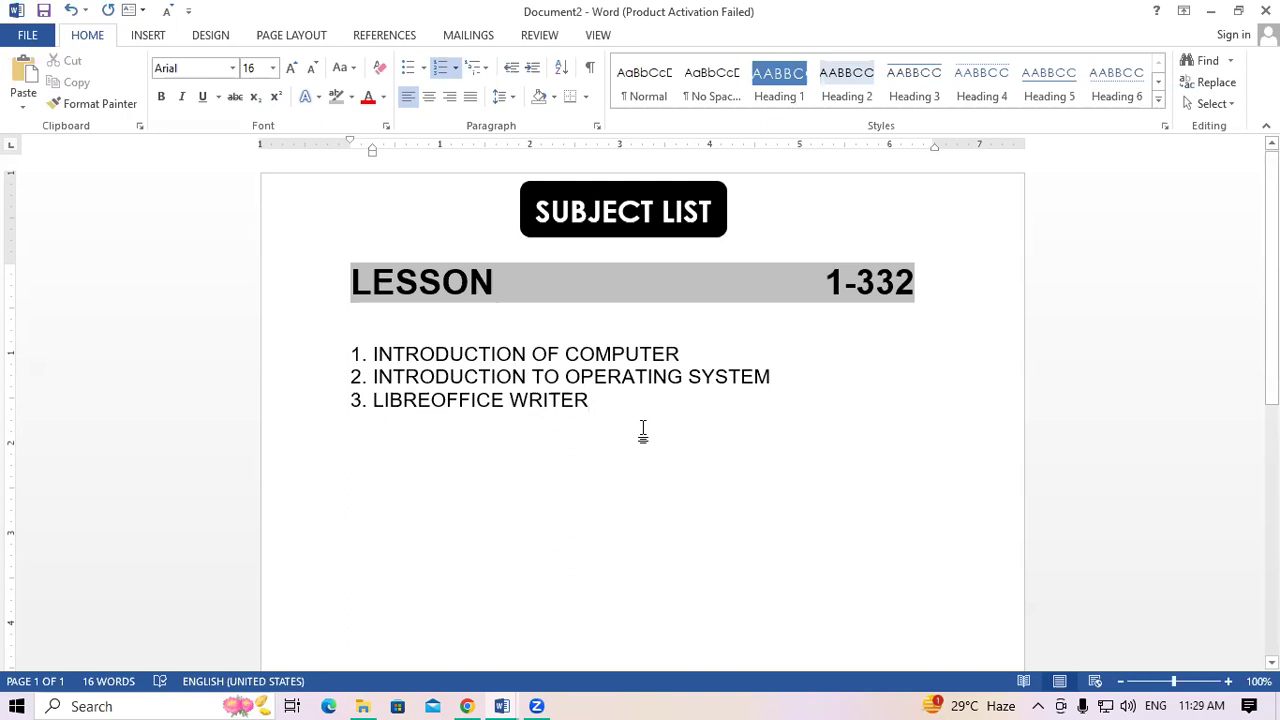
left_click(681, 355)
Add subtopics 1.1 Objectives, 1.2 Computer and Latest IT Gadgets, and 1.3 Basic of Hardware and Software.
key("Return")
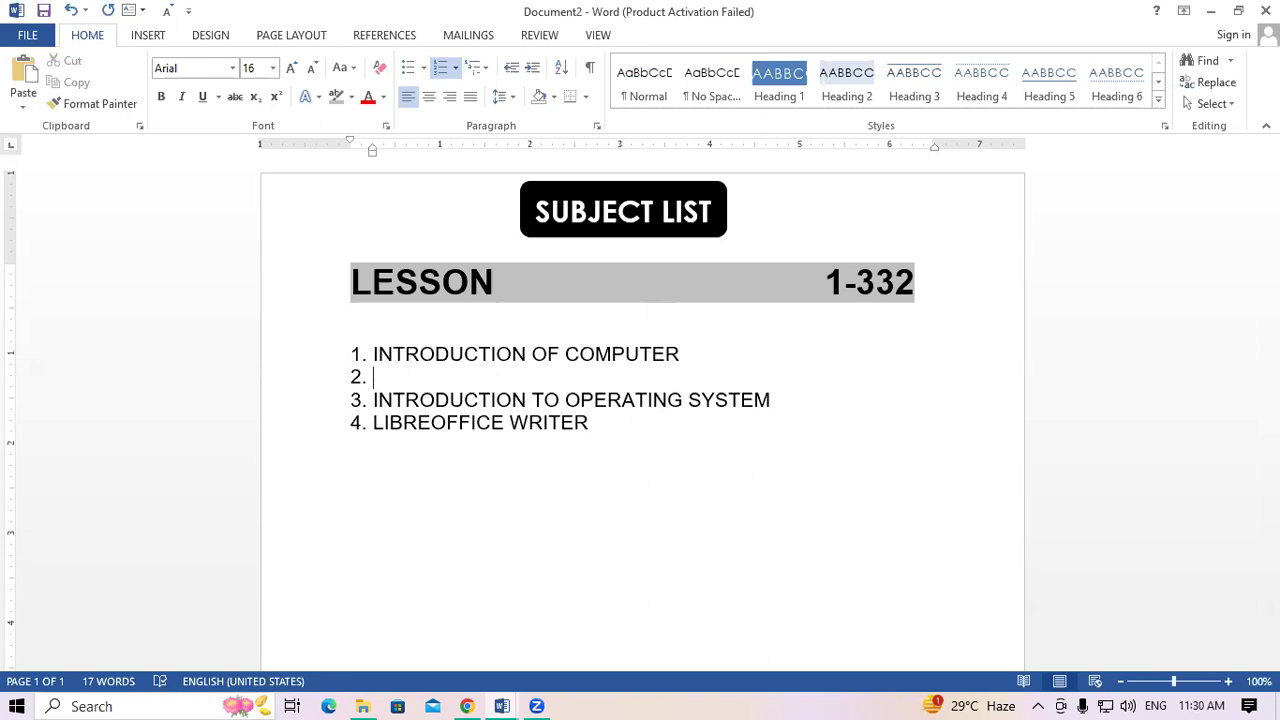
key("Tab")
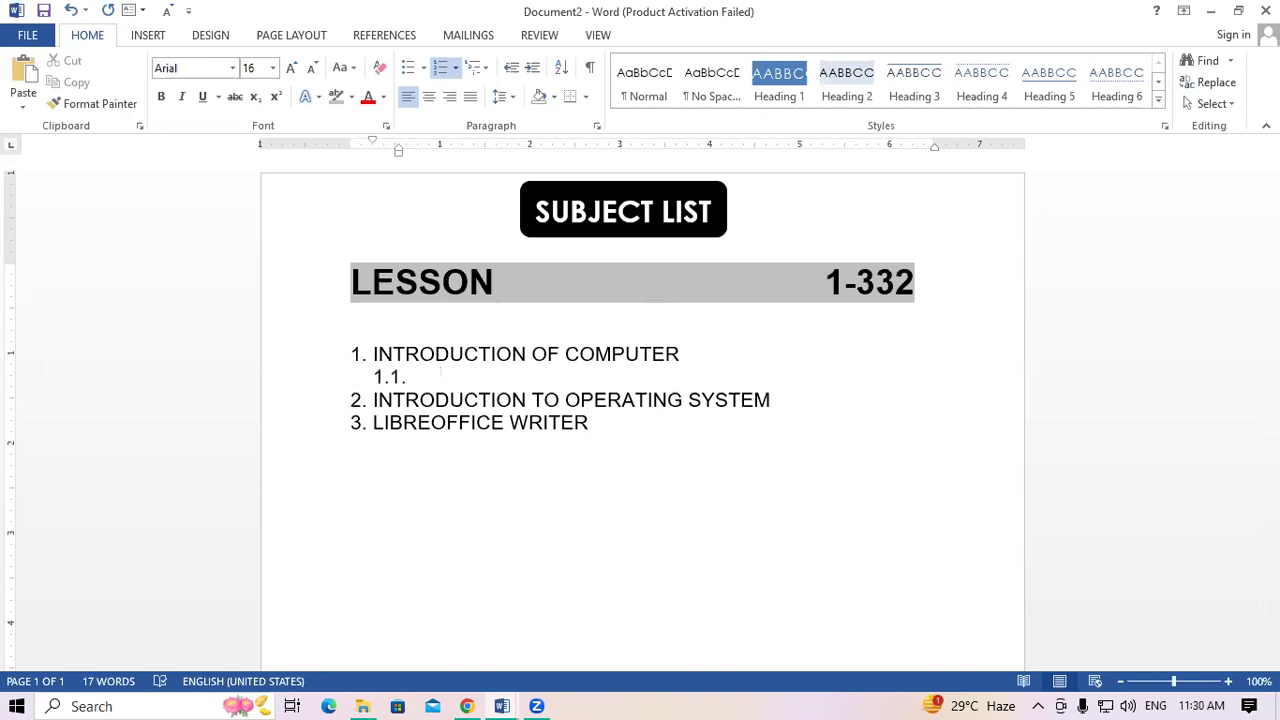
type("Objectives")
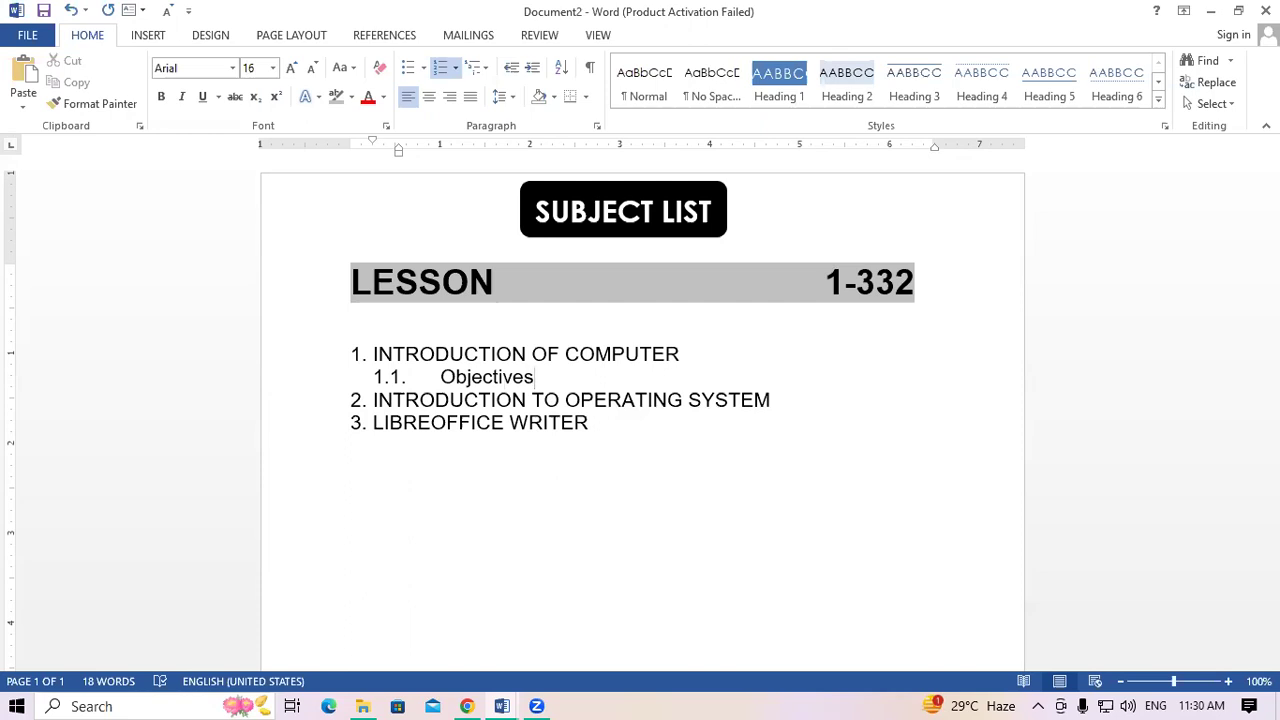
key("Return")
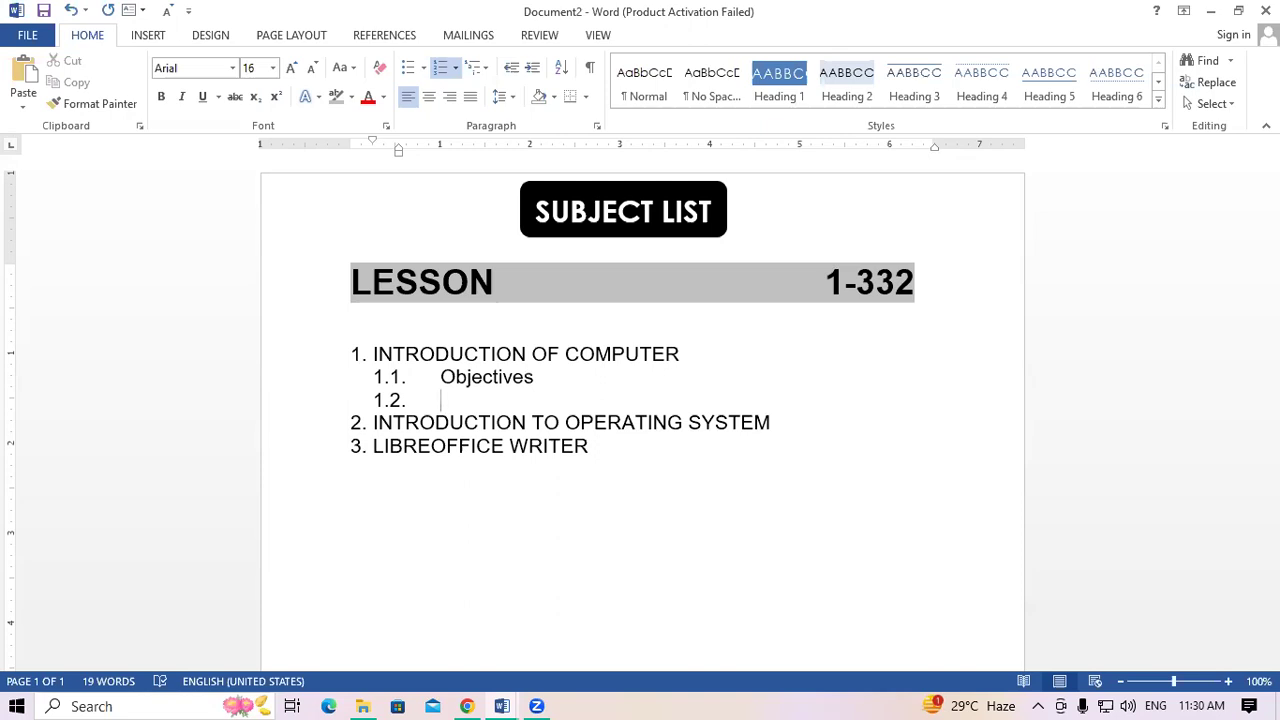
type("Com")
type("puter and Latest IT Gadegts")
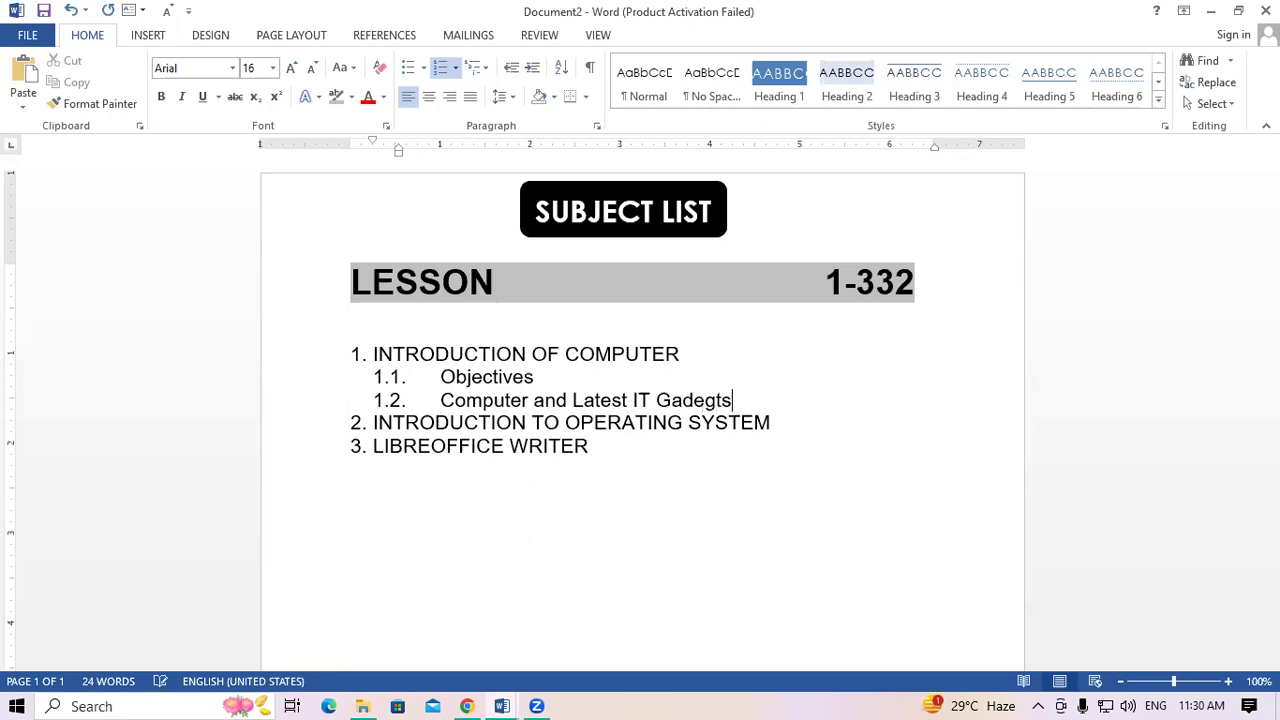
key("Return")
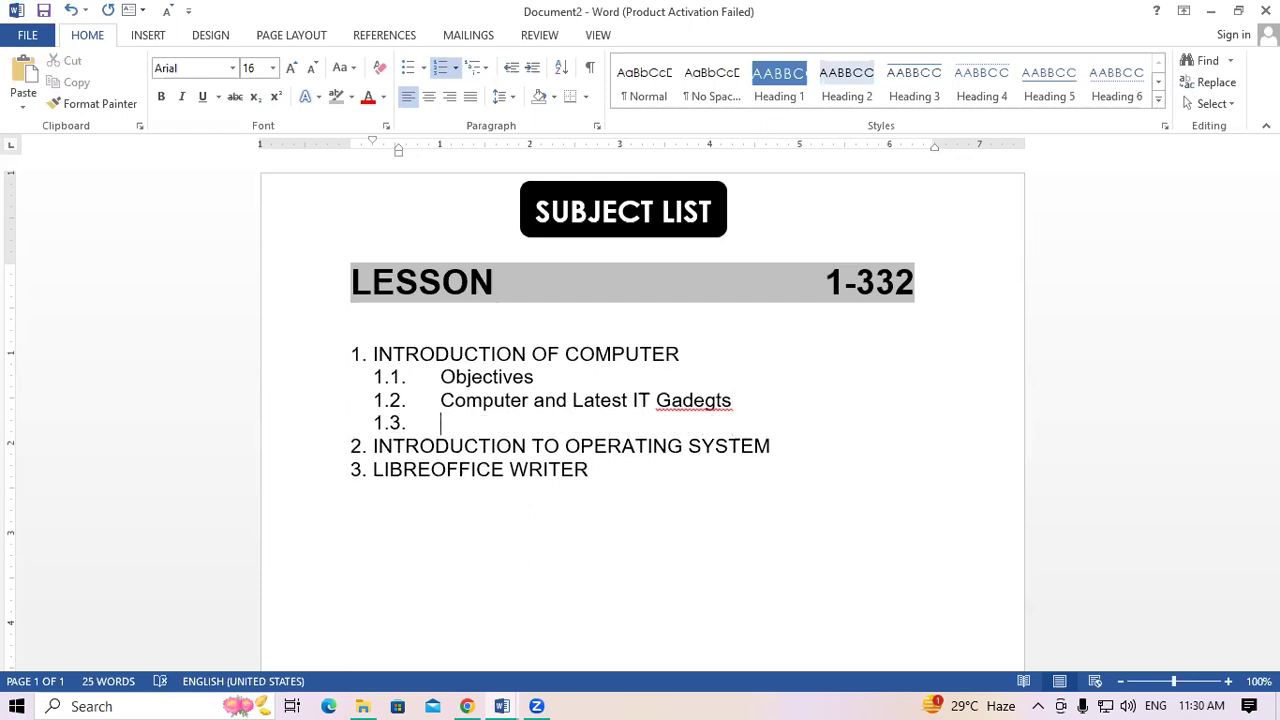
type("Basic of Hardware ")
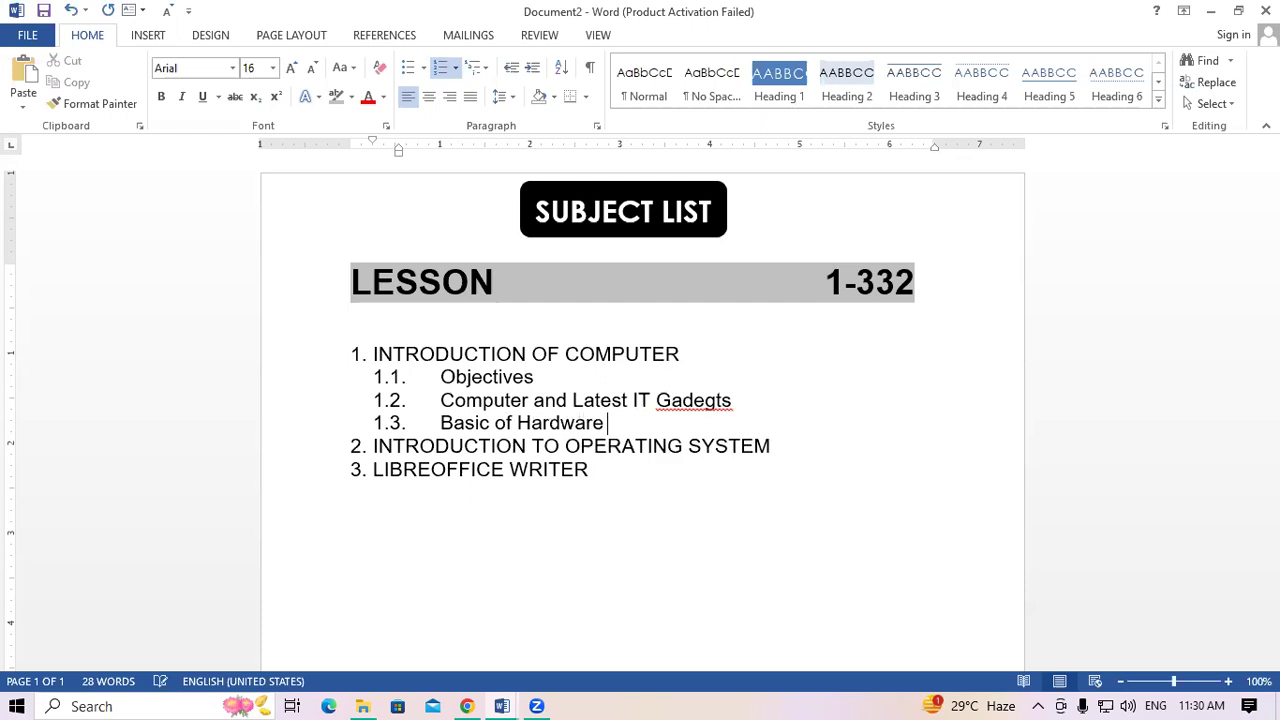
type("A")
key("BackSpace")
type("and Software")
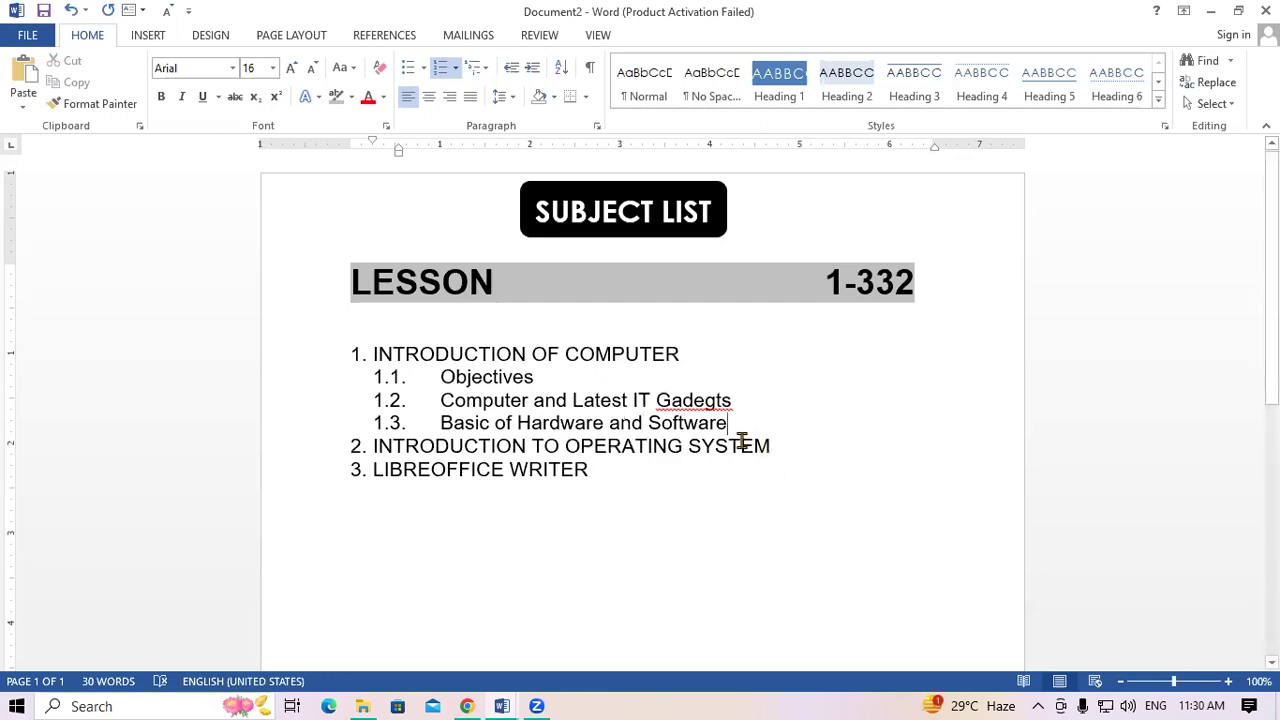
left_click(716, 400)
key("BackSpace")
key("BackSpace")
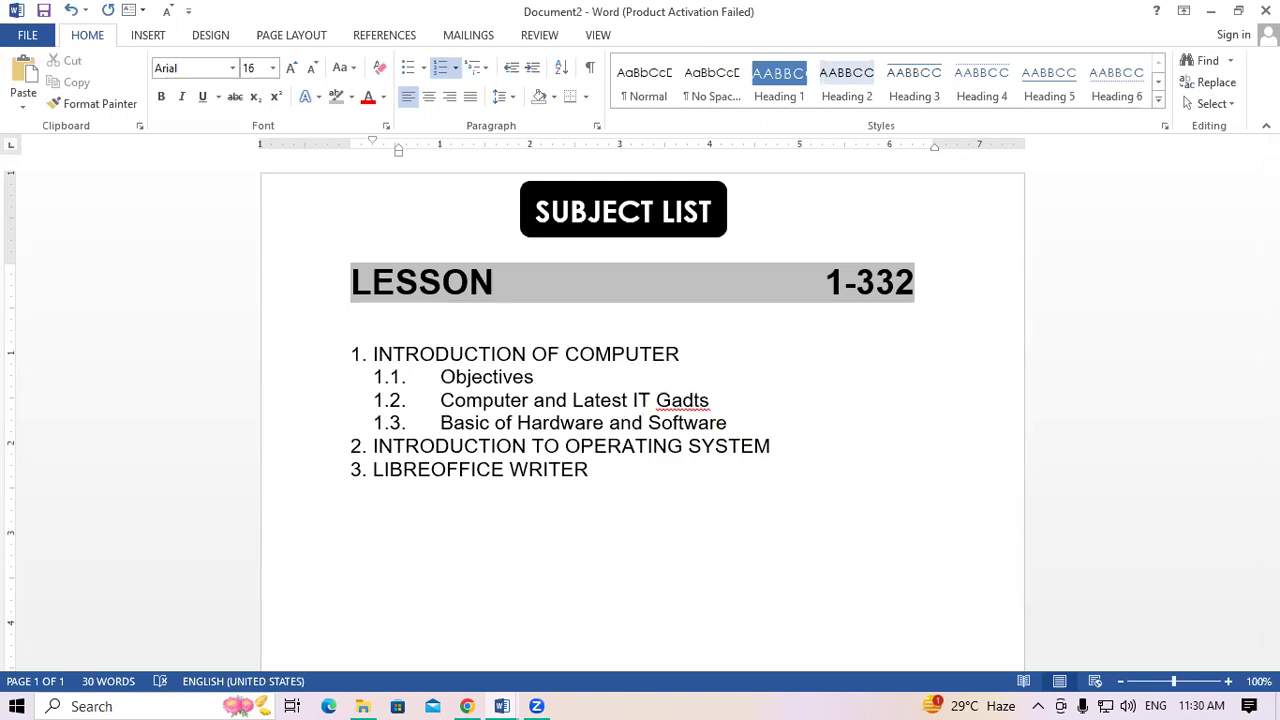
type("ge")
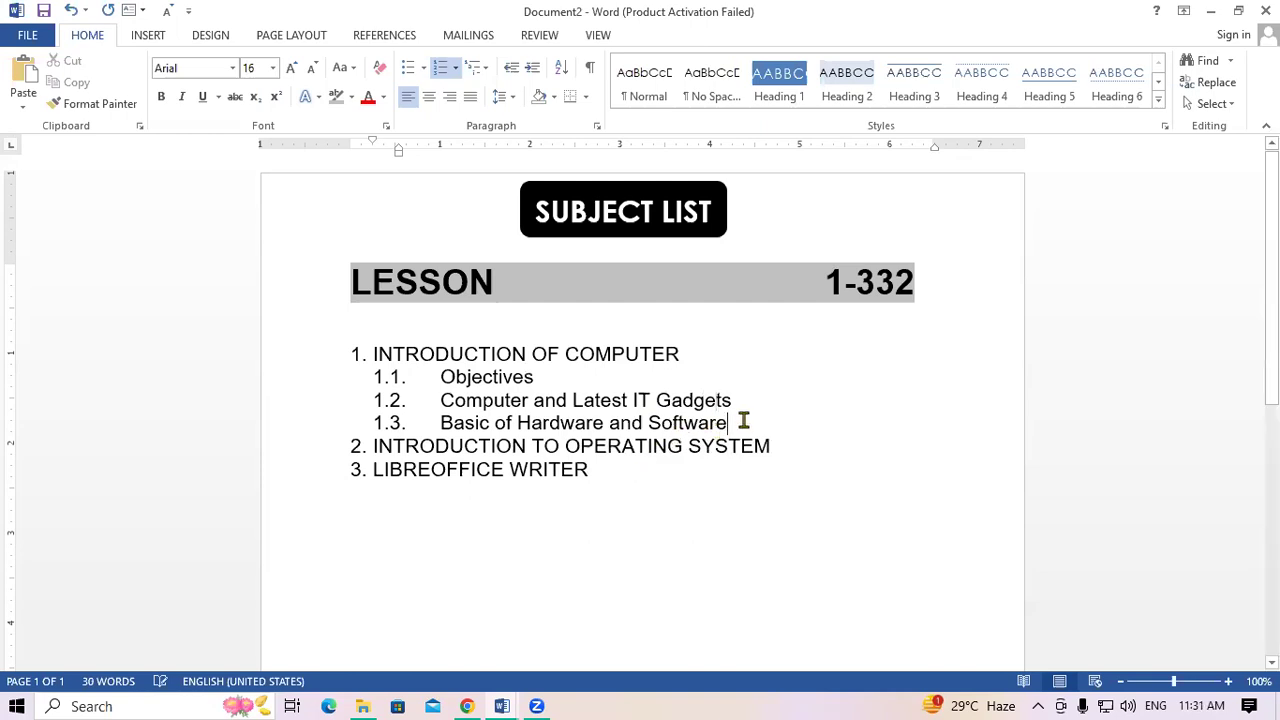
Add subtopics 1.4 Programming Language and 1.5 Representation of Data and Isntructions.
key("Return")
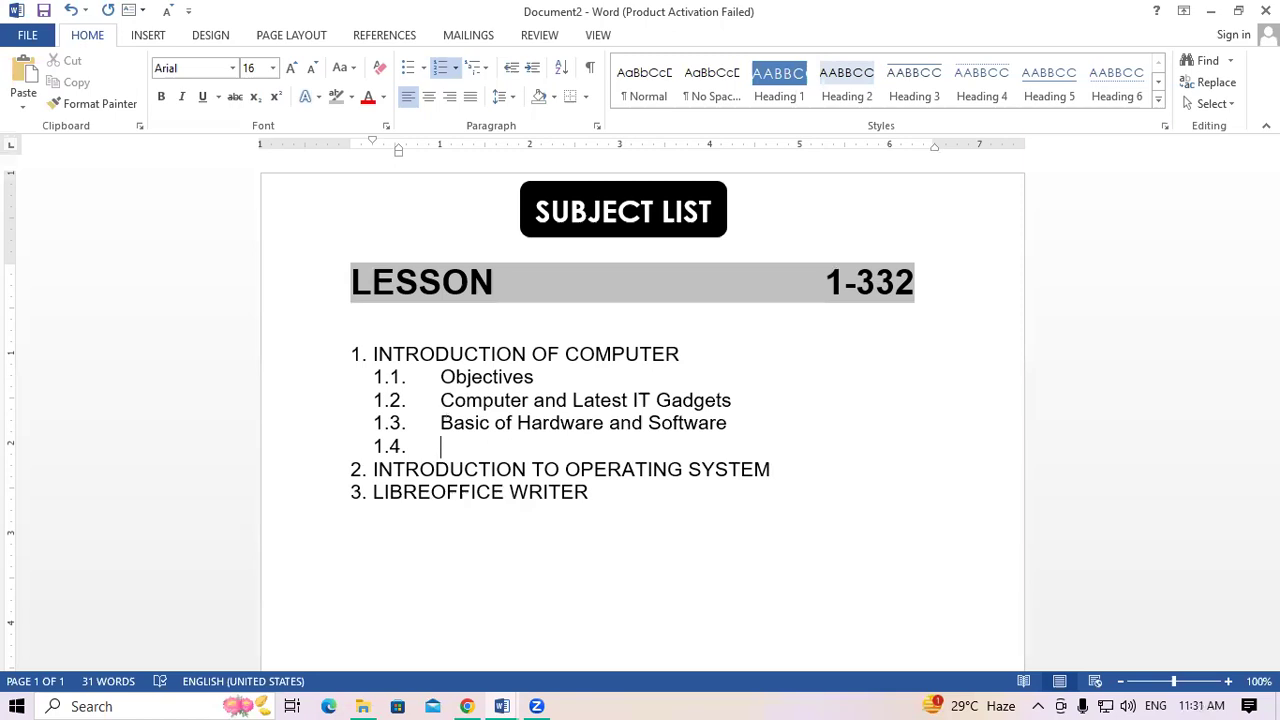
type("Programming Language")
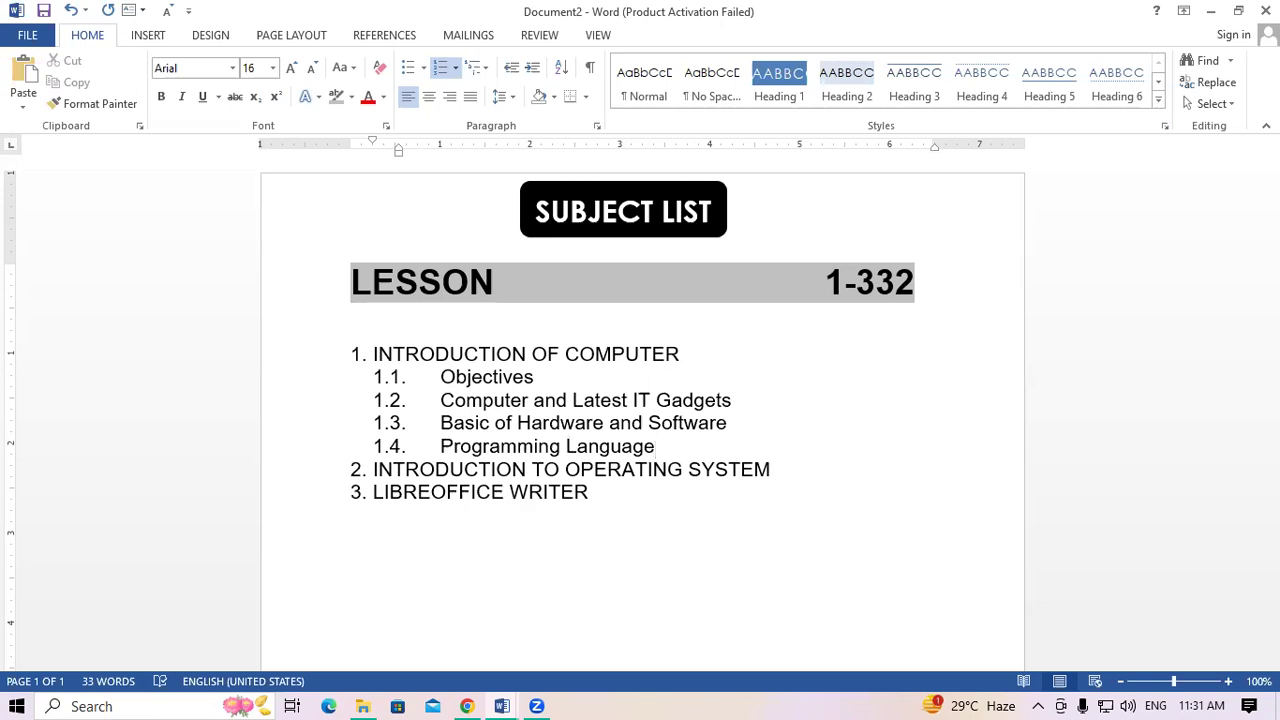
key("Return")
type("Represeb")
key("BackSpace")
type("ntation")
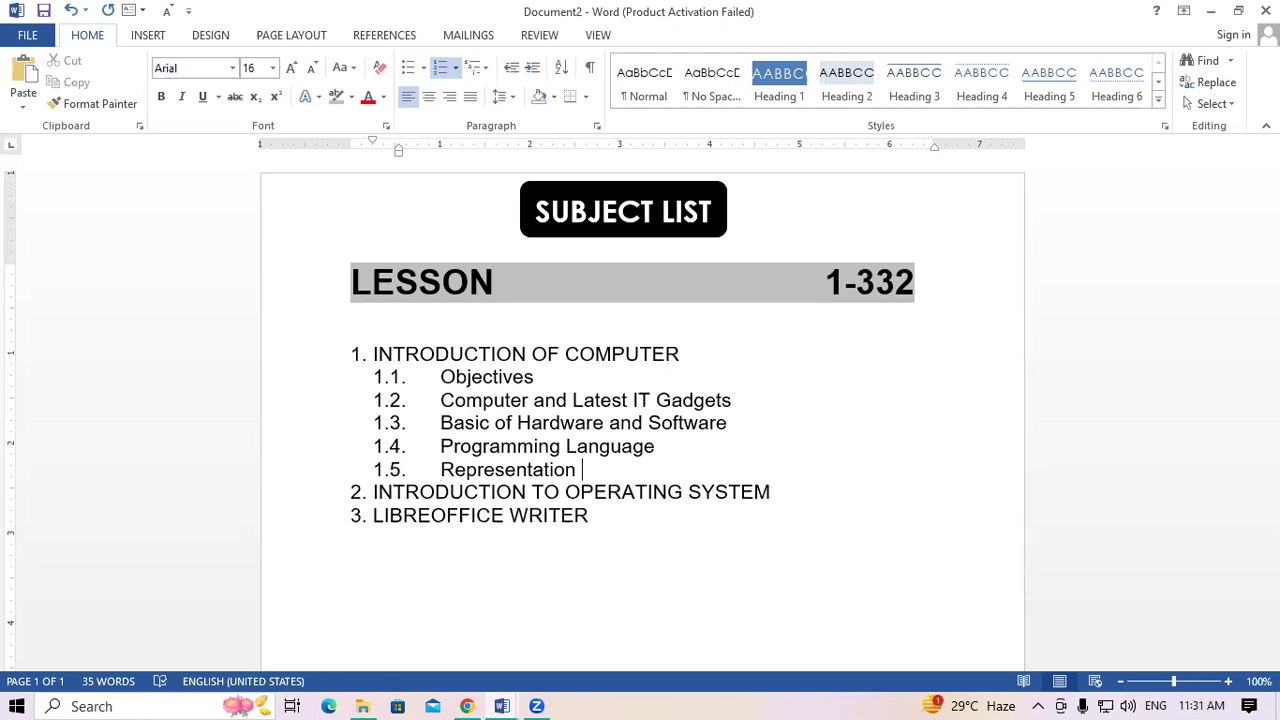
type("of Data ")
type("and Isntructions")
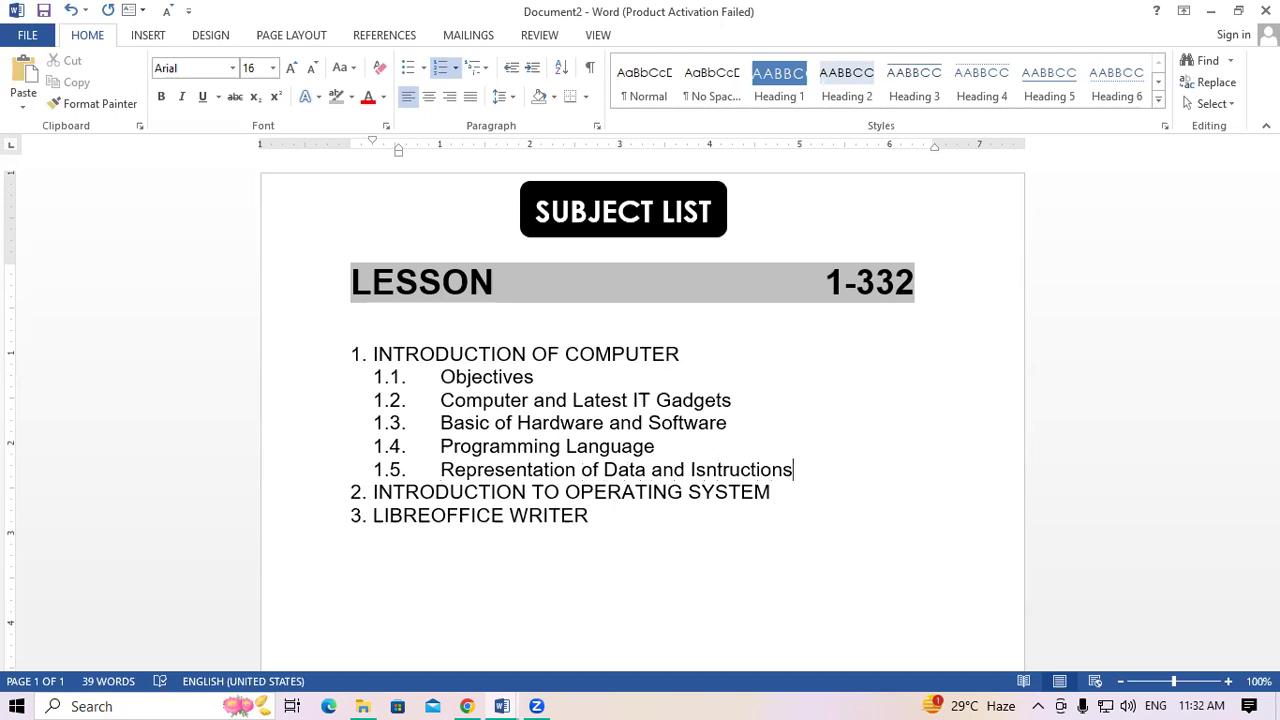
Nest third-level items 1.1.1 Objectives and 1.1.2 Limitations under subtopic 1.1.
left_click(554, 381)
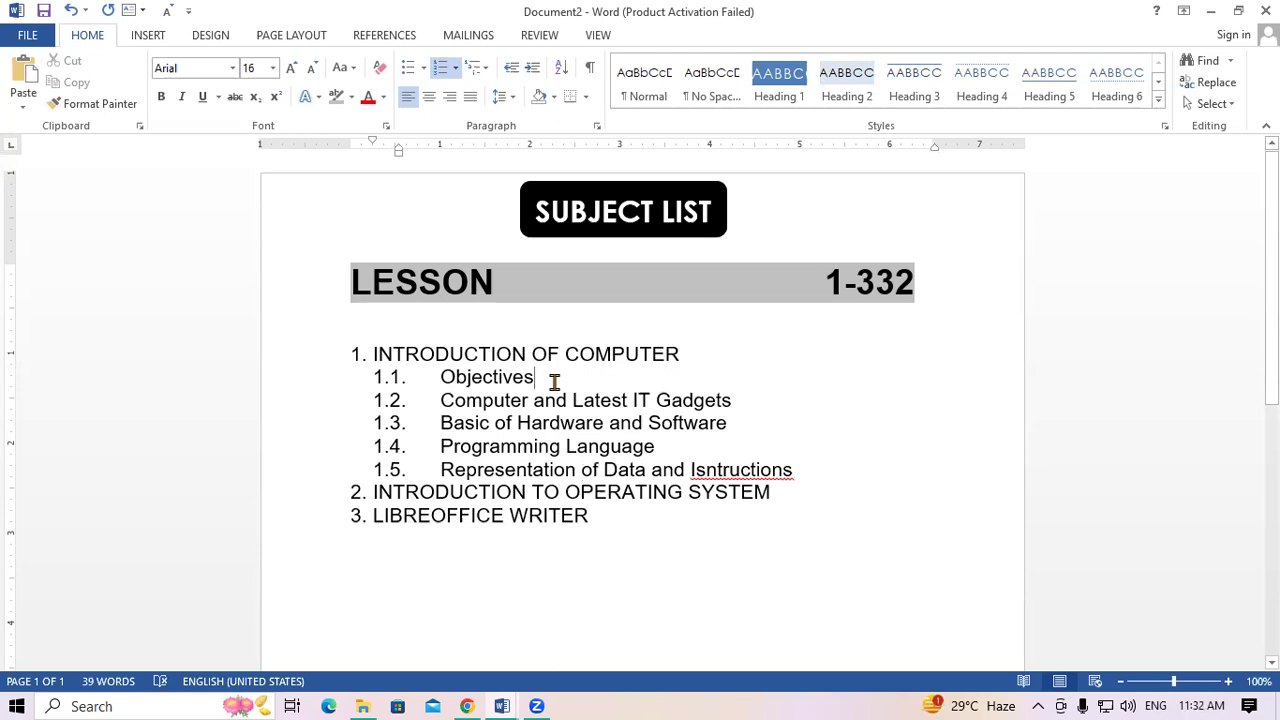
key("Return")
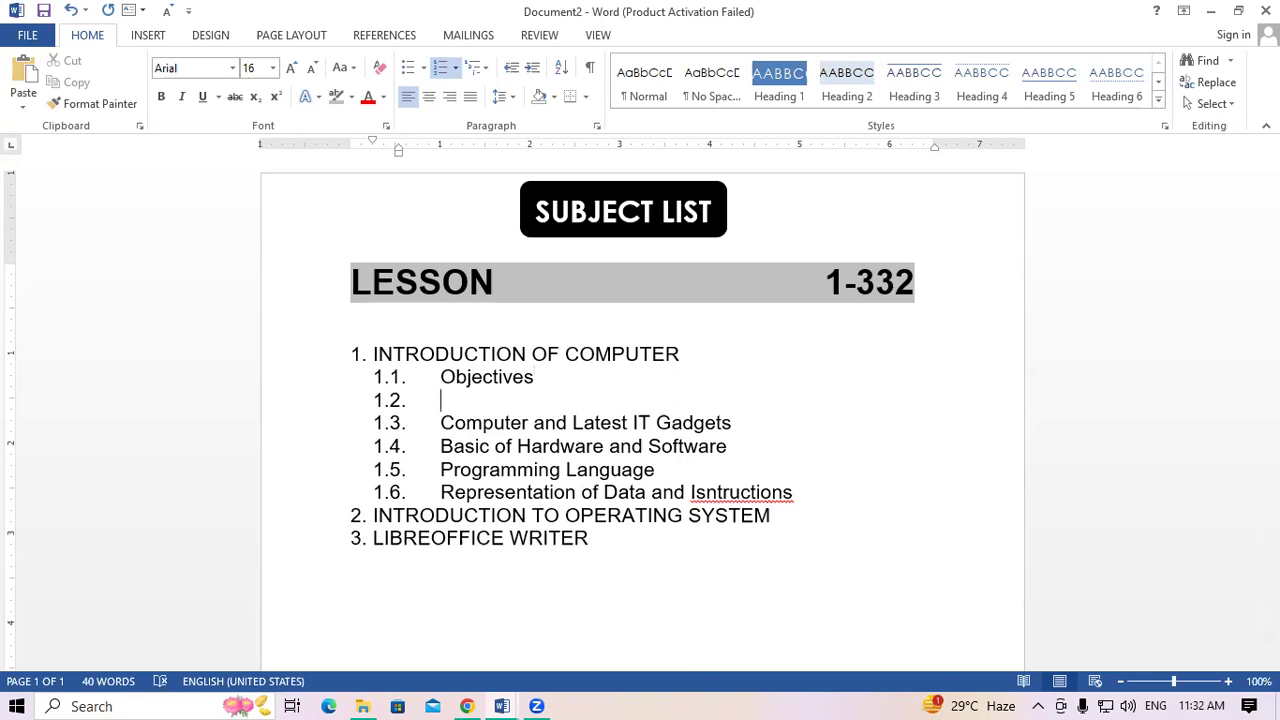
key("Tab")
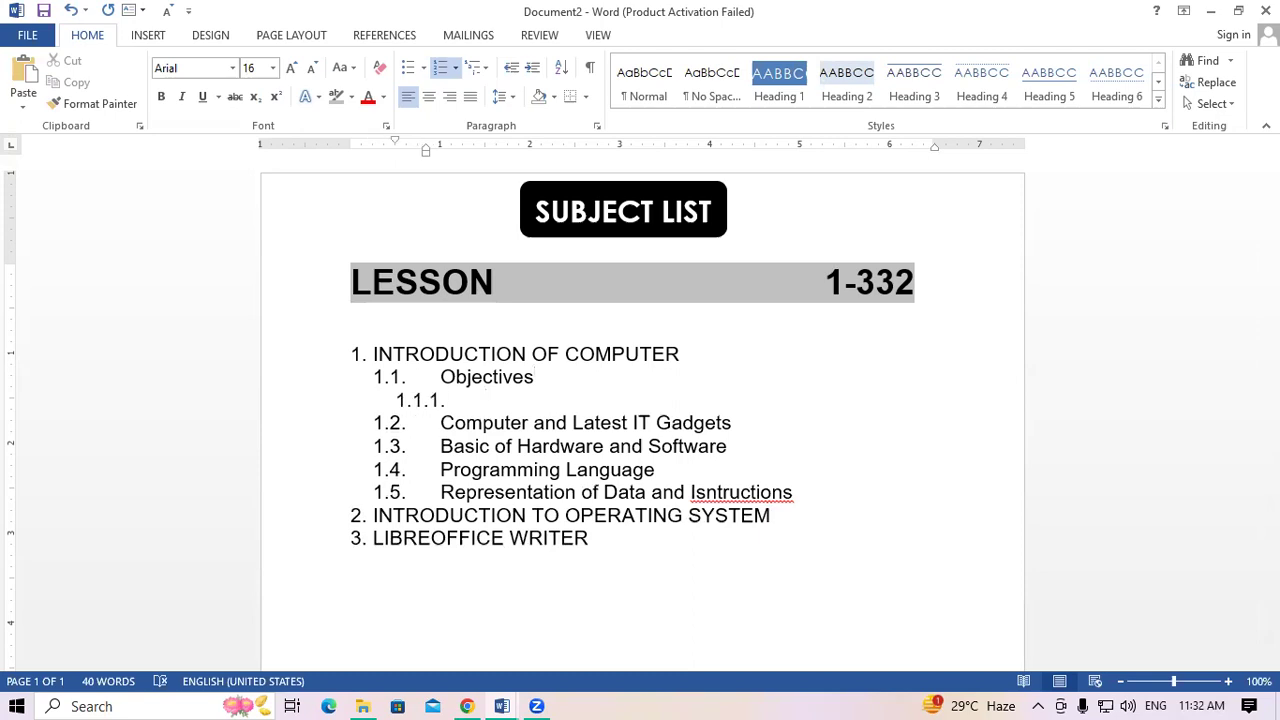
type("Objectives")
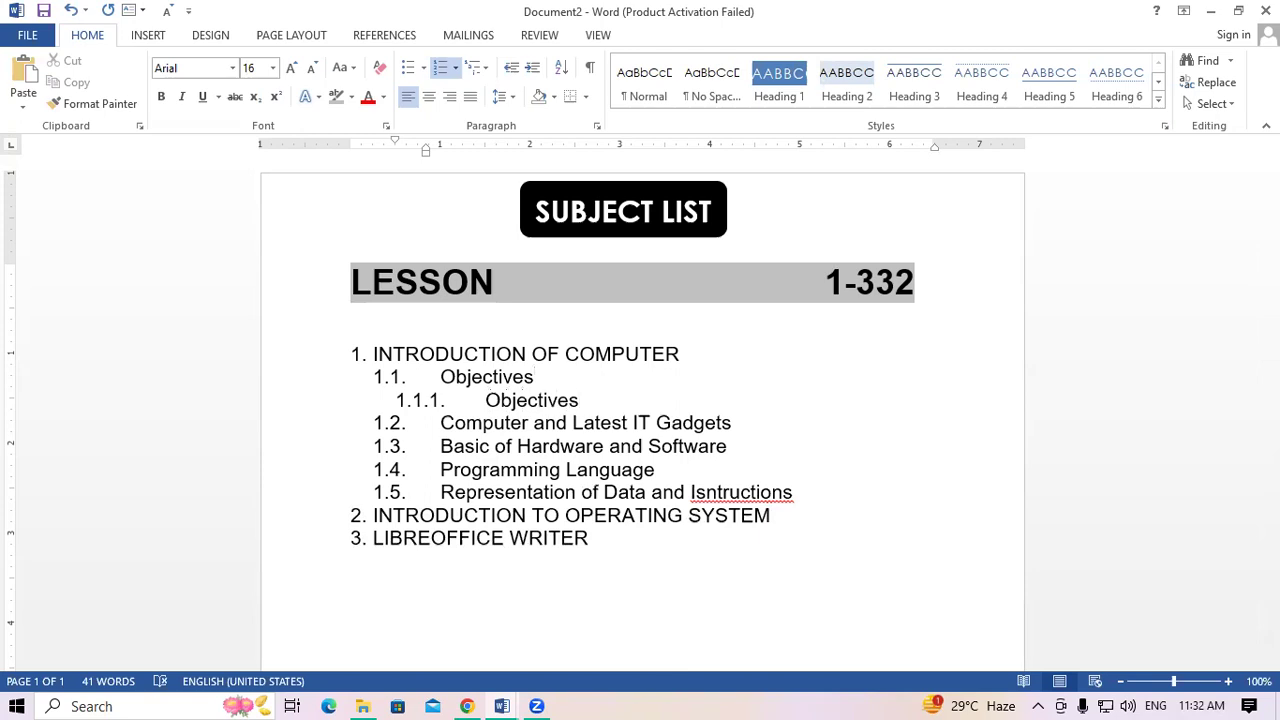
key("Return")
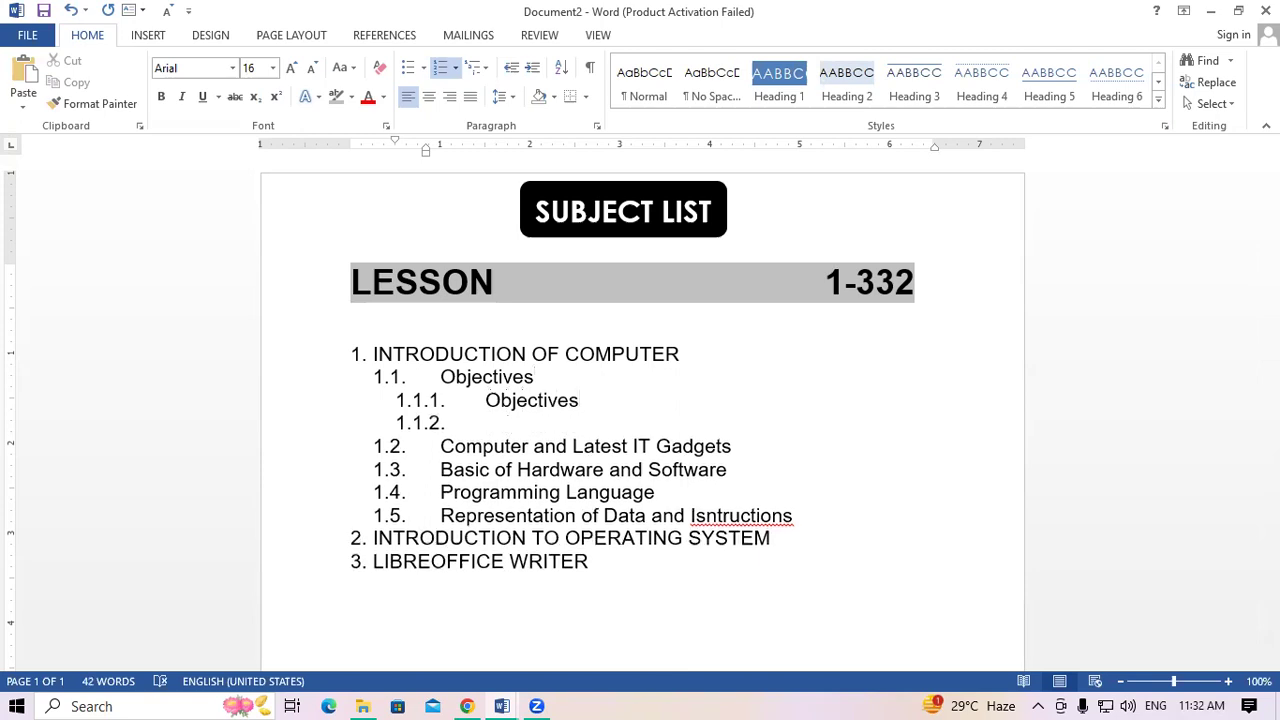
type("Limitations")
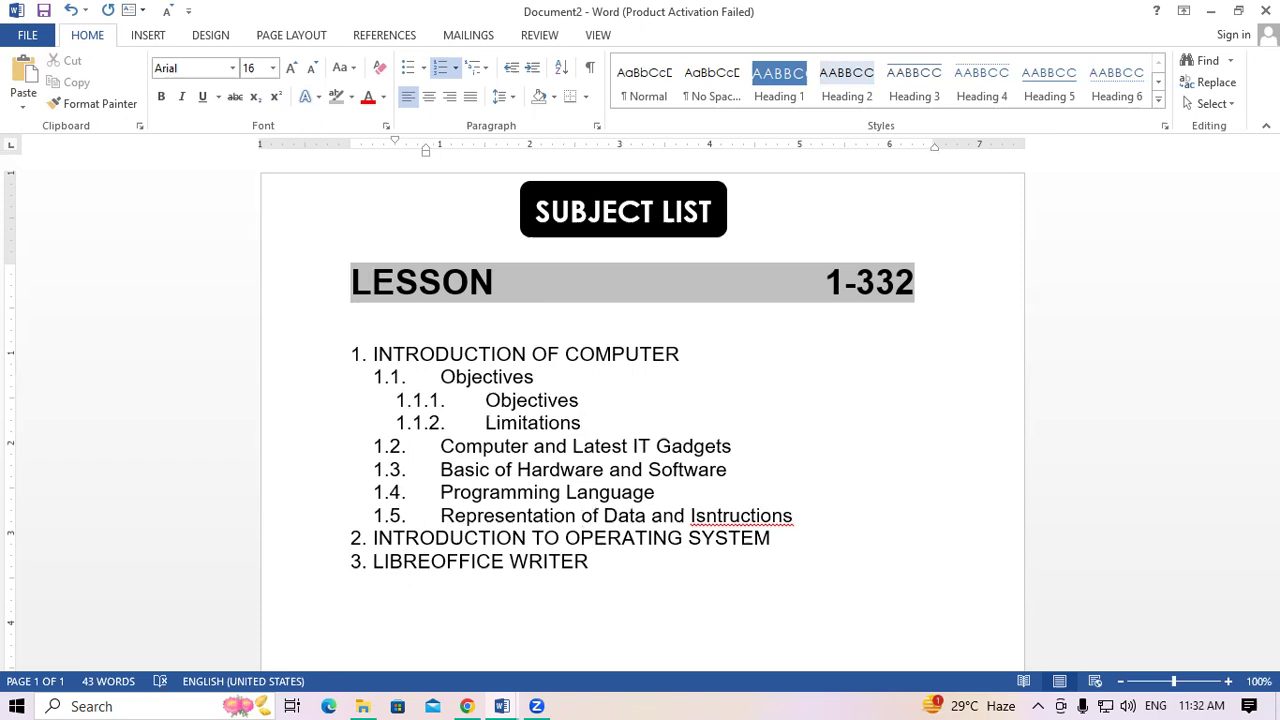
Correct the spelling 'Isntructions' to 'Instructions' in subtopic 1.5.
left_click(736, 447)
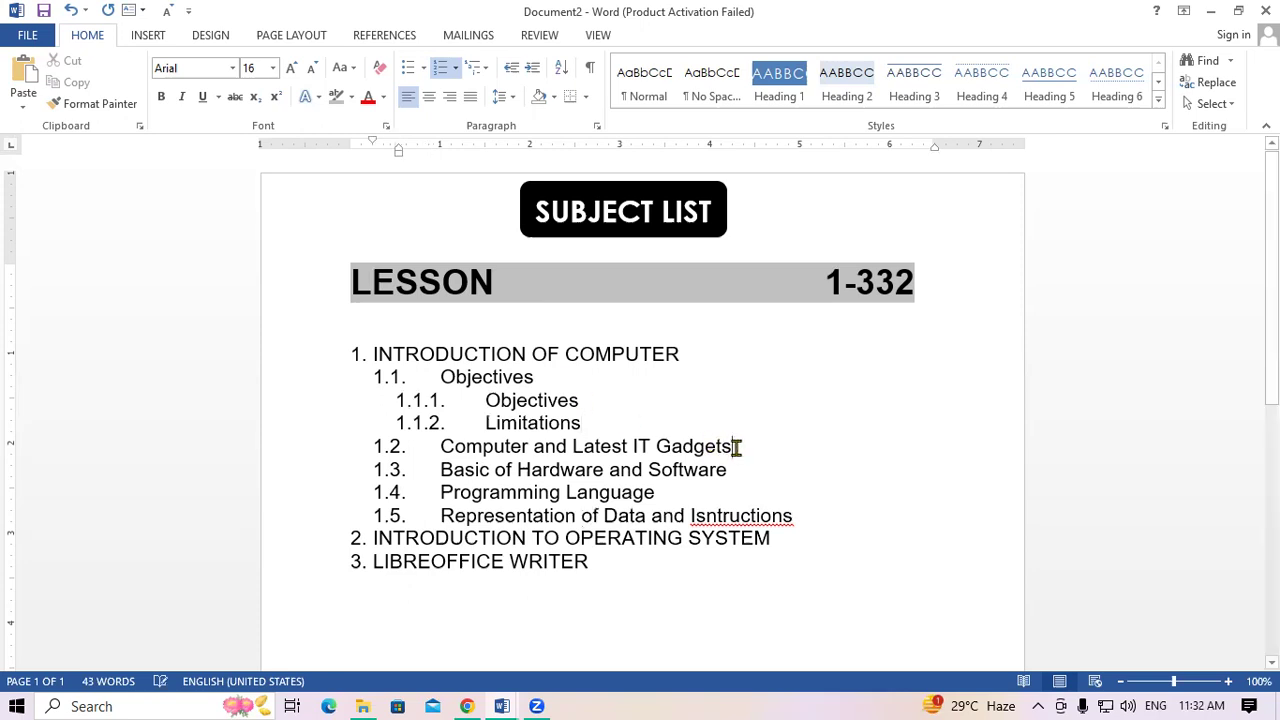
left_click(718, 515)
key("BackSpace")
key("BackSpace")
type("nst")
Nest 'Evolution of Computer & its applications' and 'IT gadgets and their applications' under 1.2.
left_click(749, 443)
key("Return")
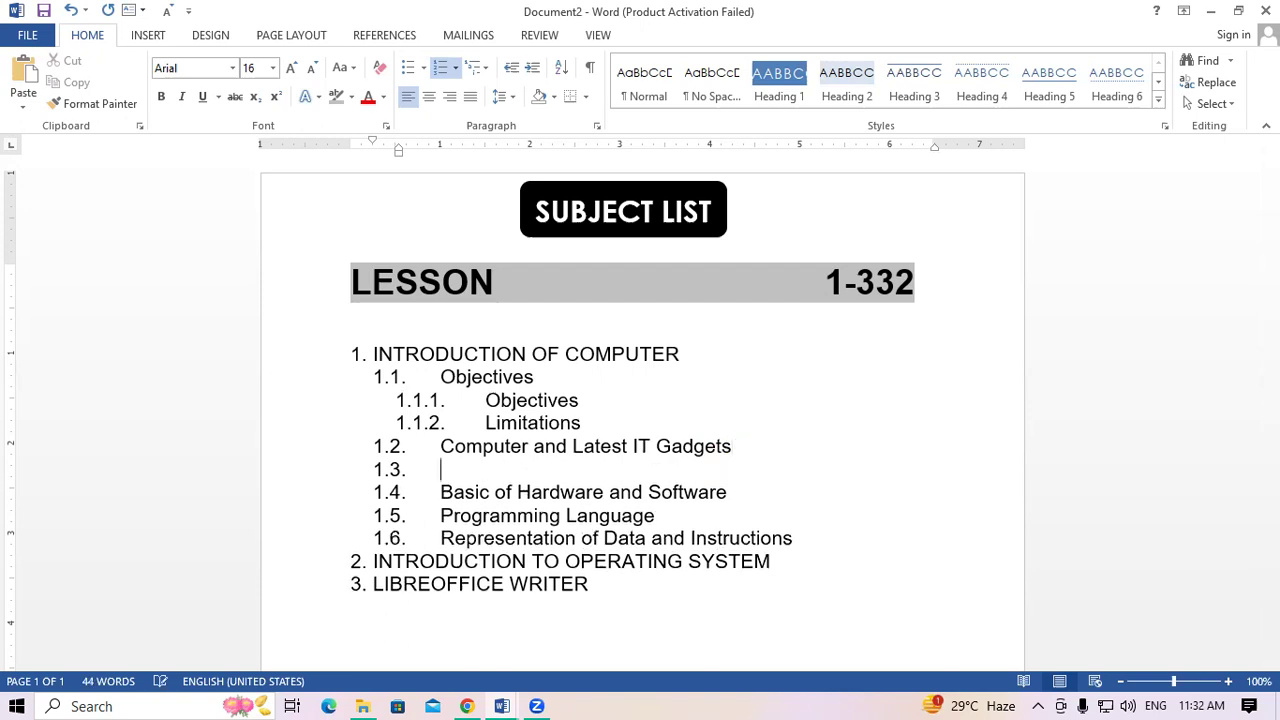
key("Tab")
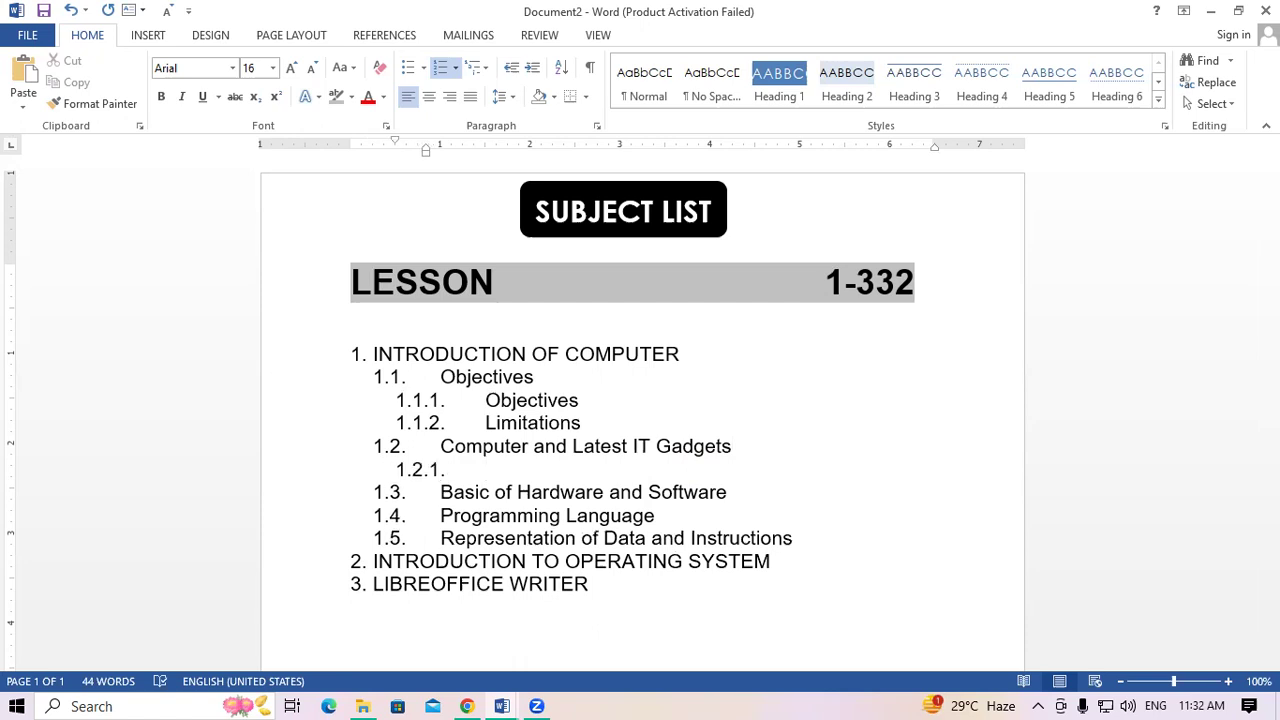
type("Evolution of Computer")
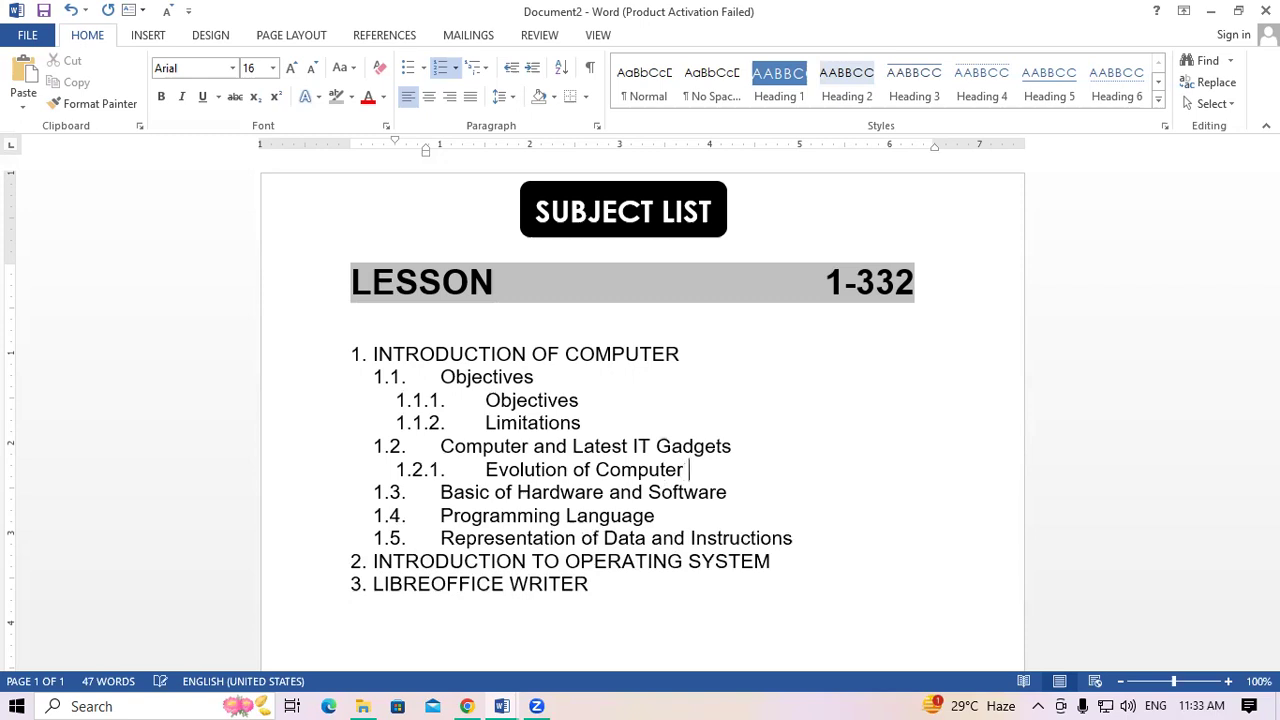
type(" & its applications")
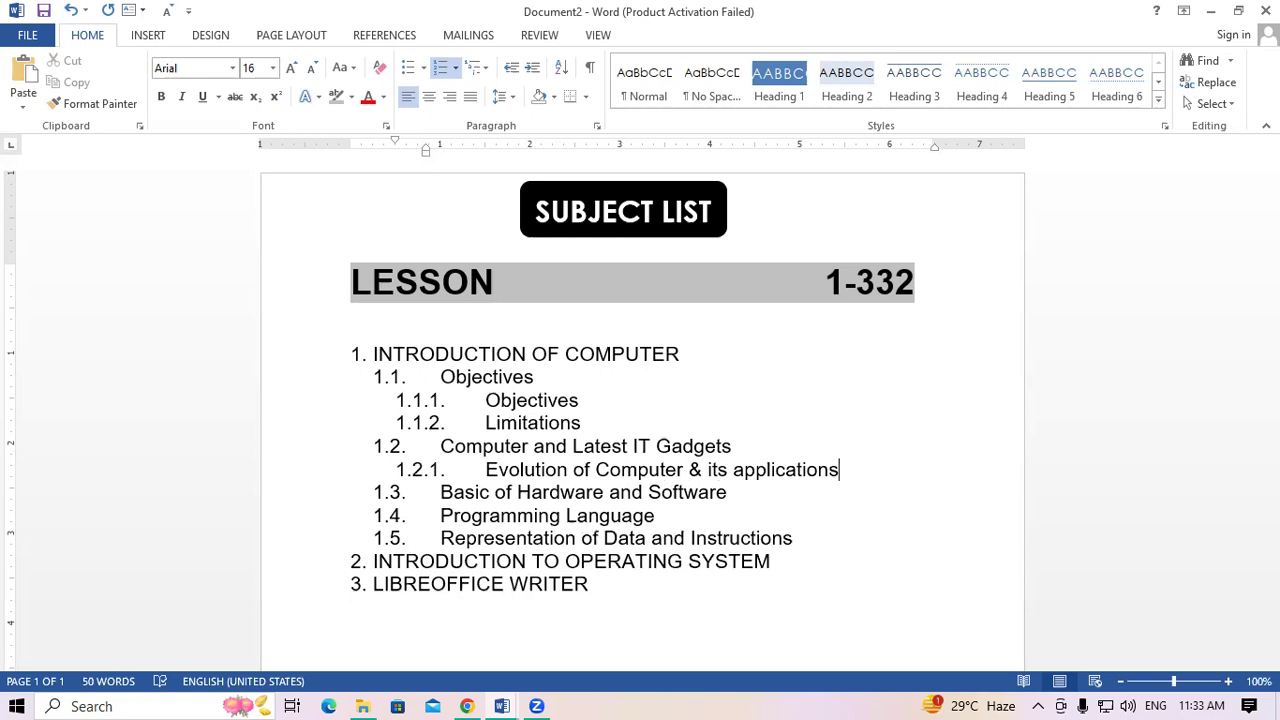
key("Return")
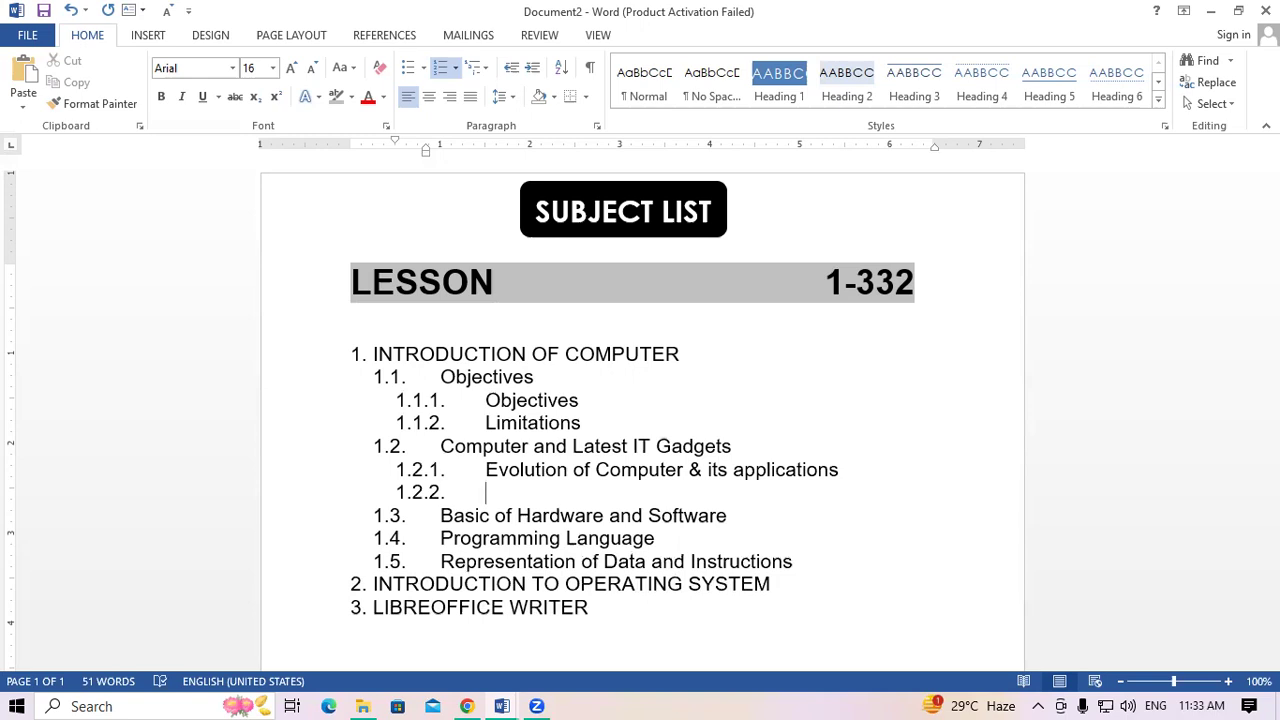
type("IT gadgets ")
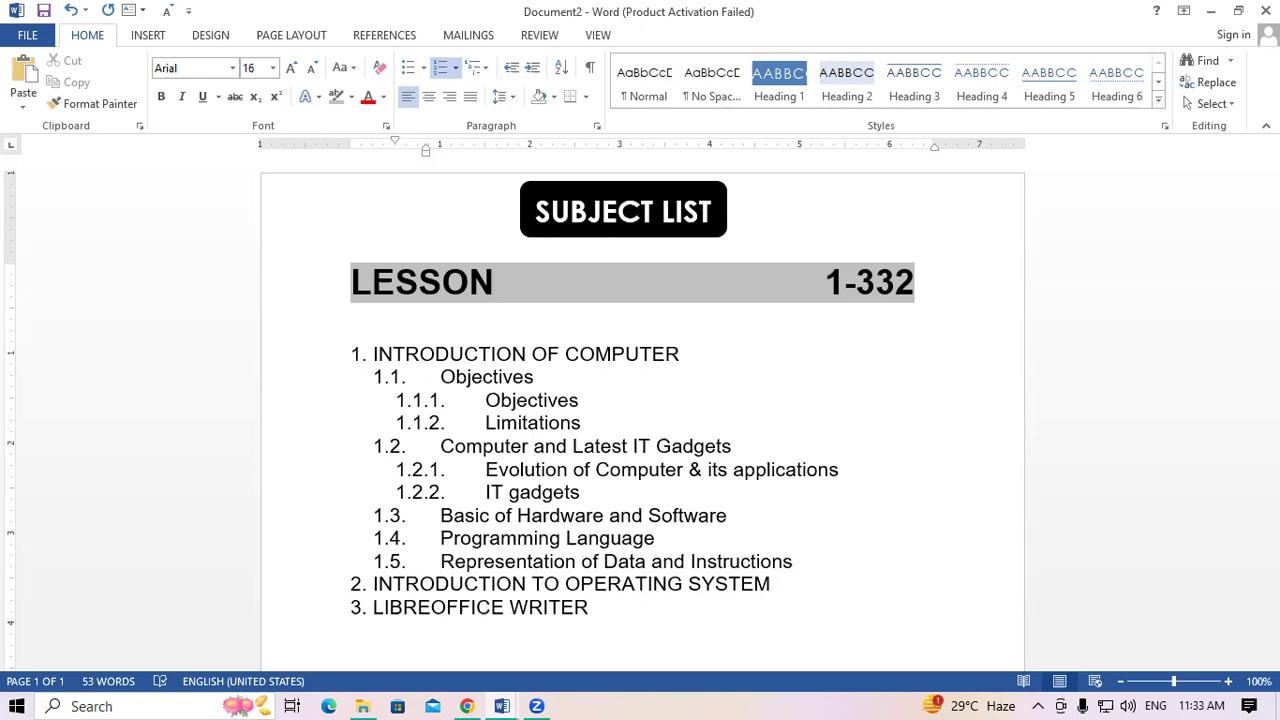
type("and th")
type("eir applications")
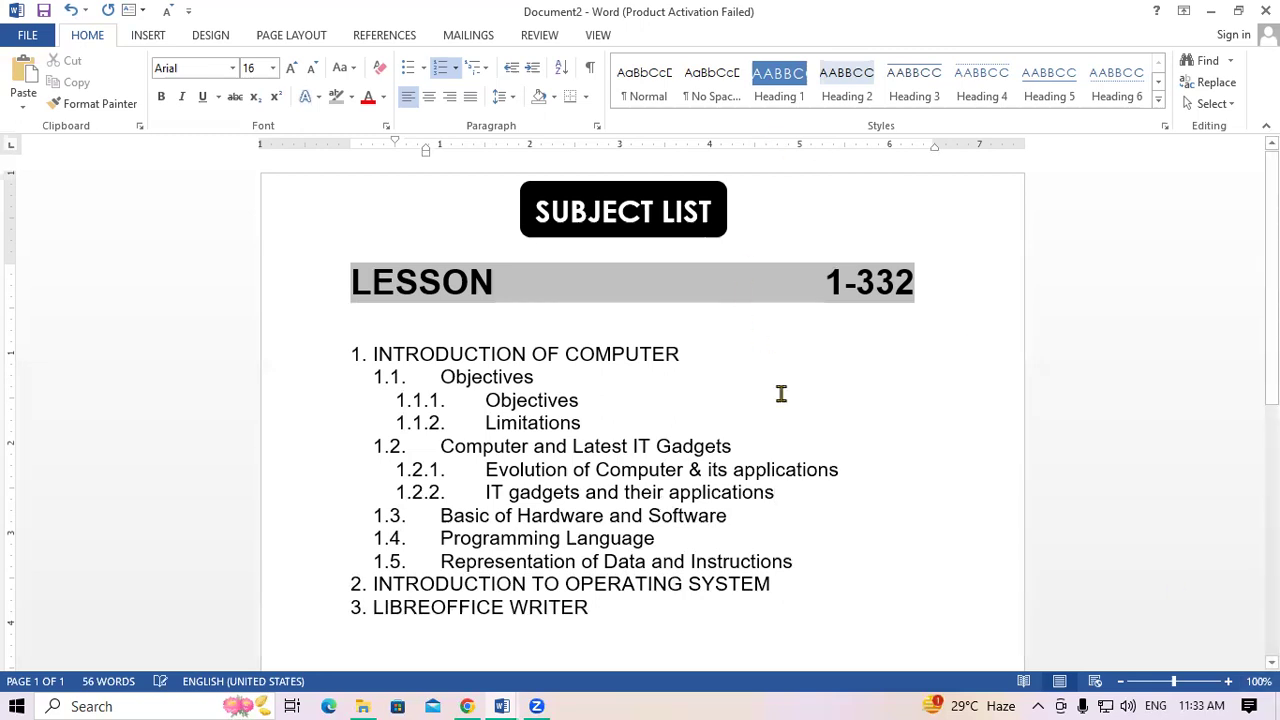
Add subpoints 1.3.1 Hardware and 1.3.2 Software under Basic of Hardware and Software.
left_click(758, 512)
key("Return")
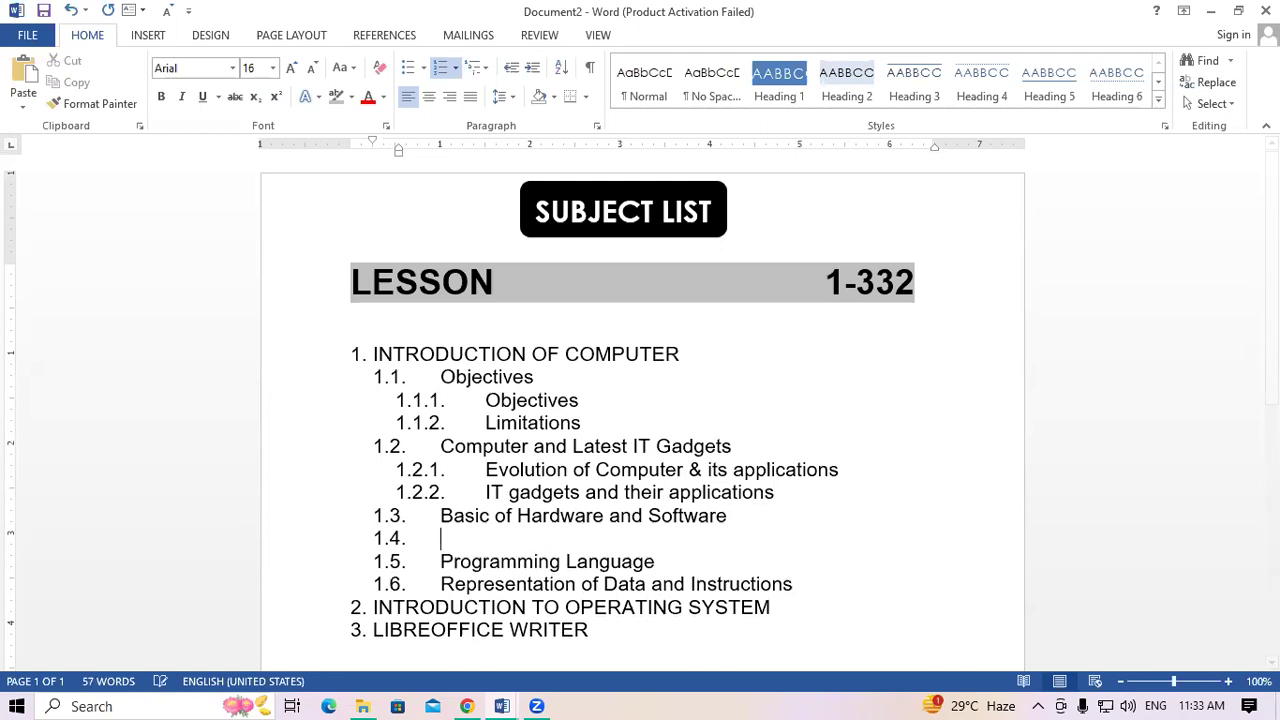
key("Tab")
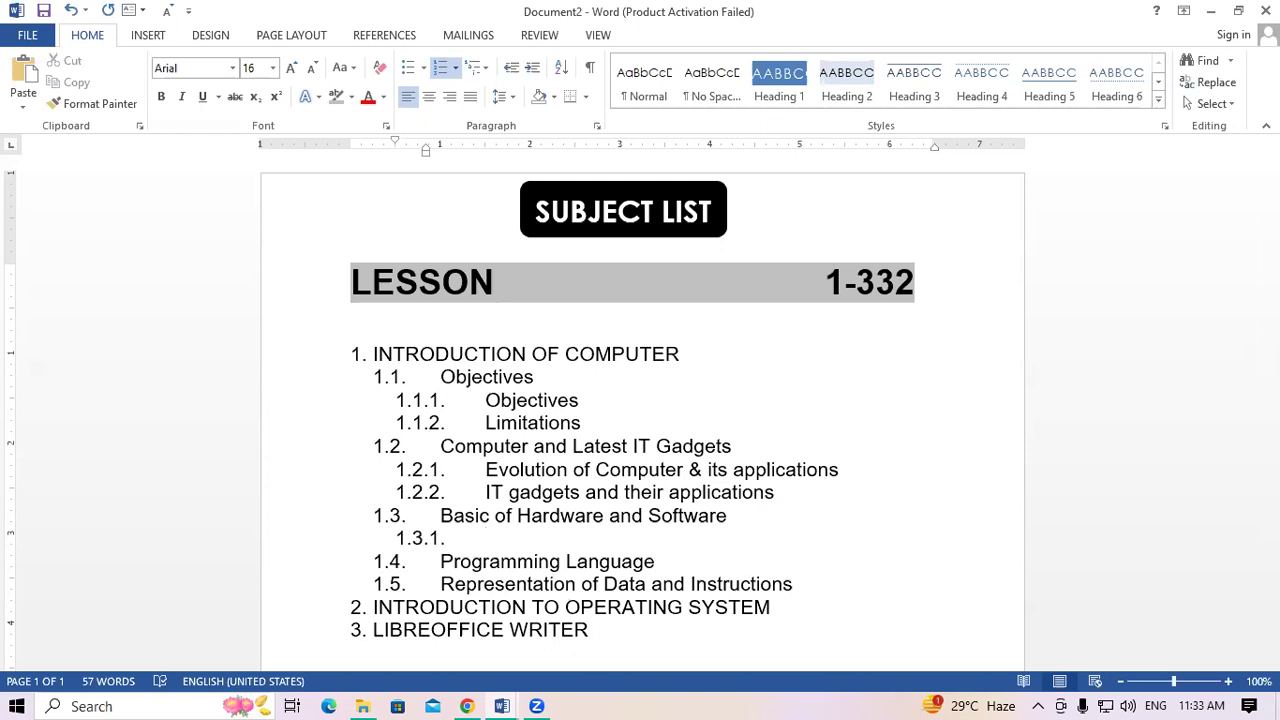
type("Hardware")
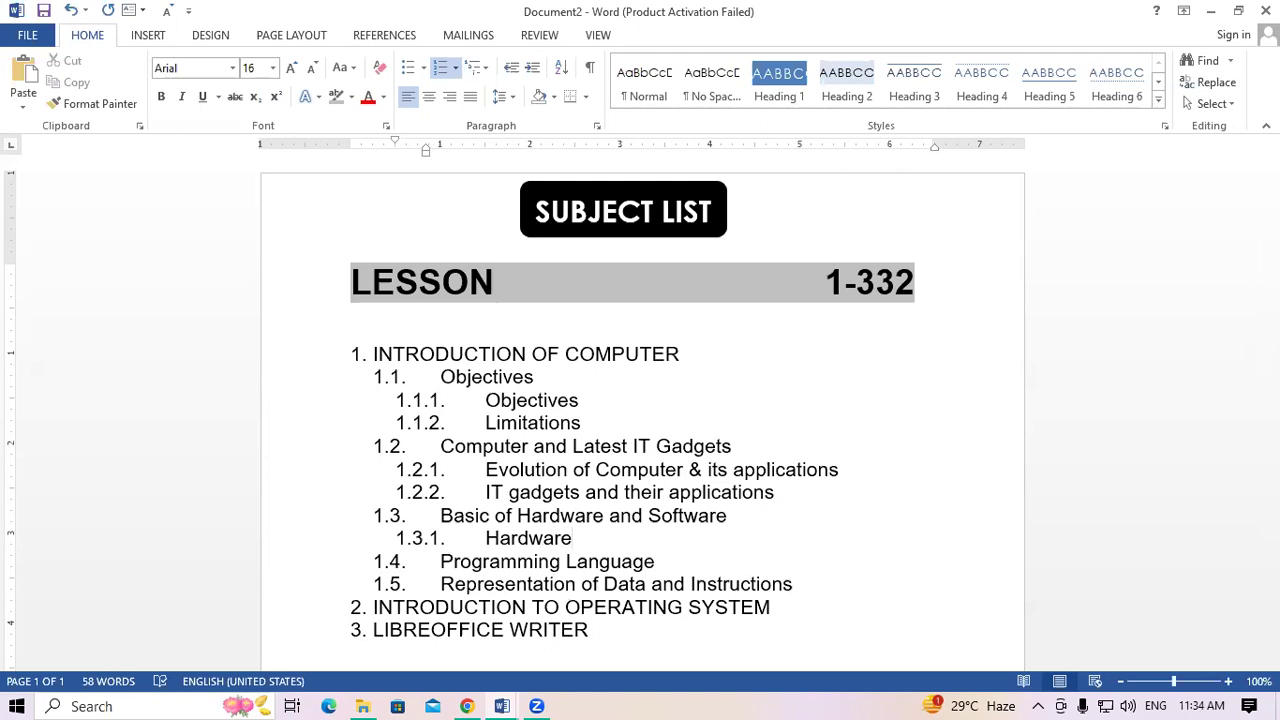
key("Return")
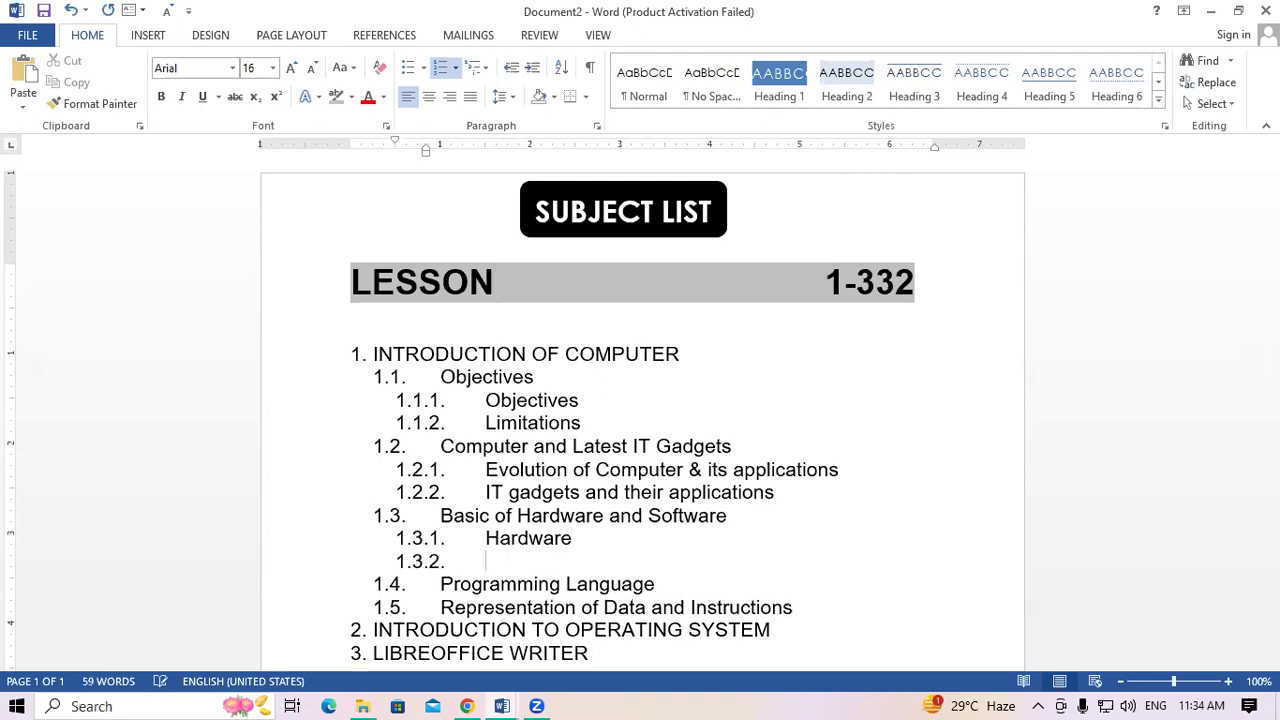
type("Software")
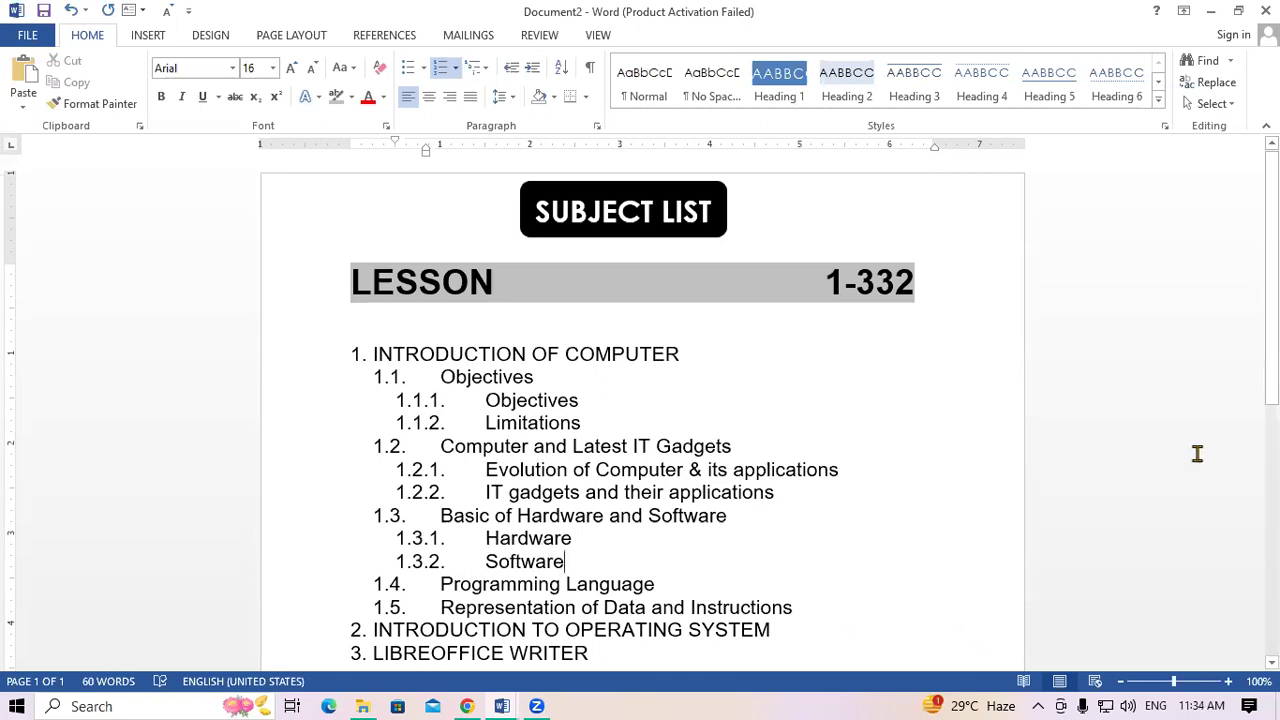
Add 1.4.1 Low Level Language, 1.4.2 High Level Language and 1.4.3 Fourth Generation of Language.
scroll(1131, 423, "down", 2)
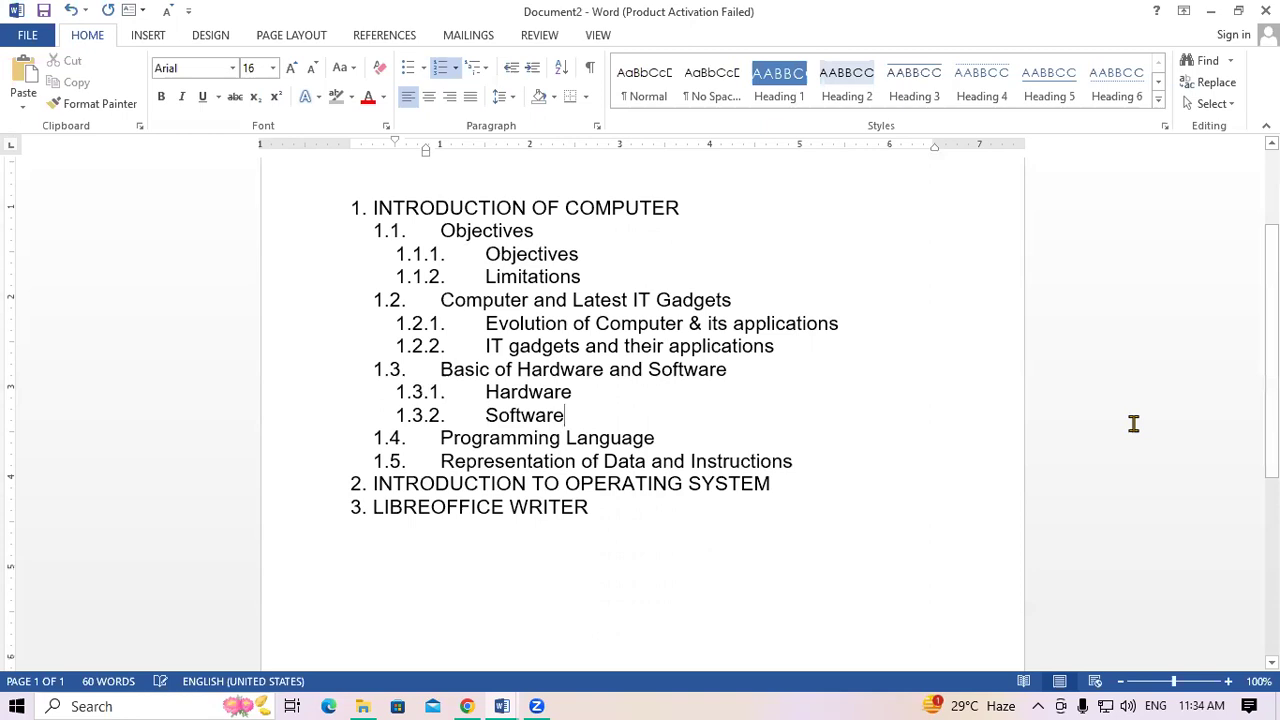
left_click(672, 443)
key("Return")
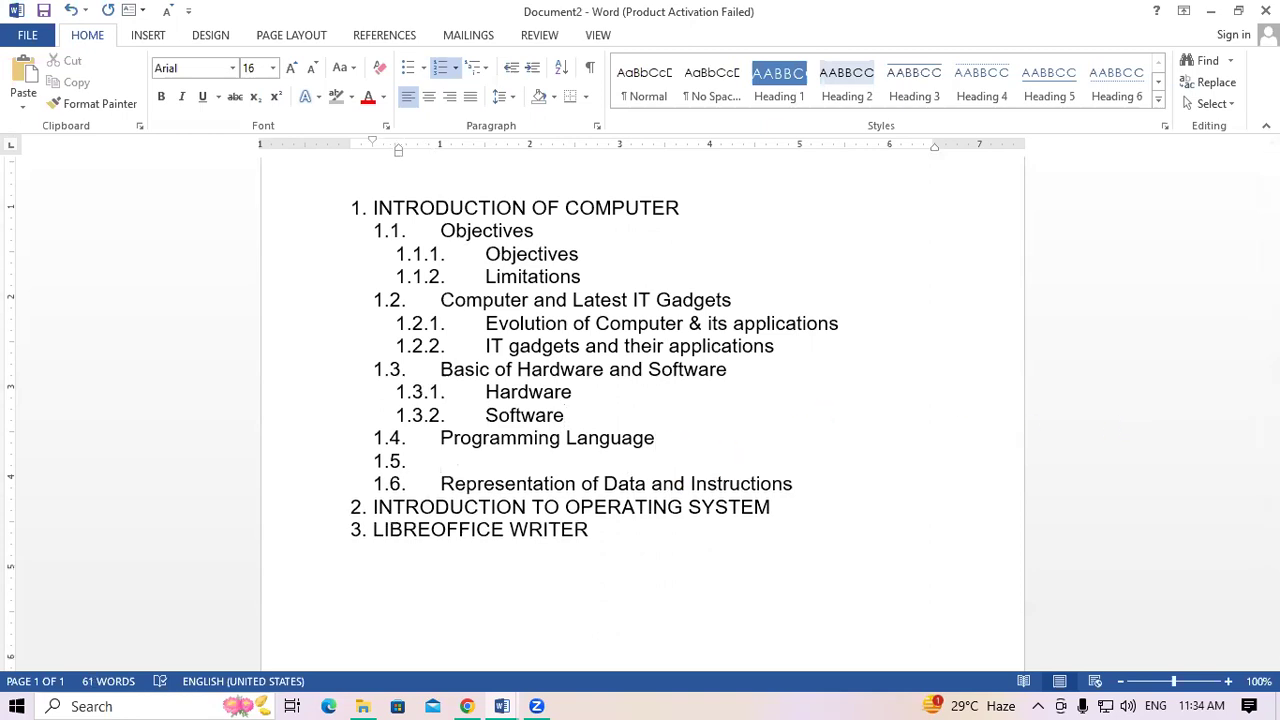
key("Tab")
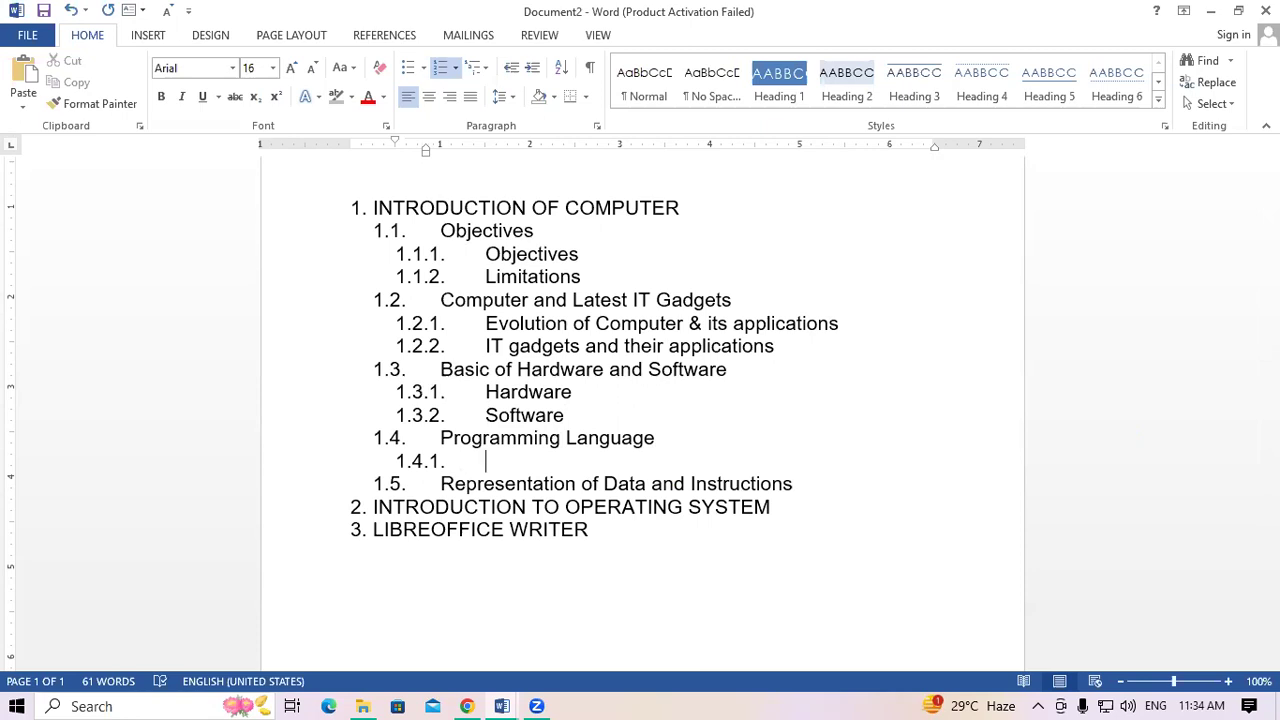
type("Low Level Language")
key("Return")
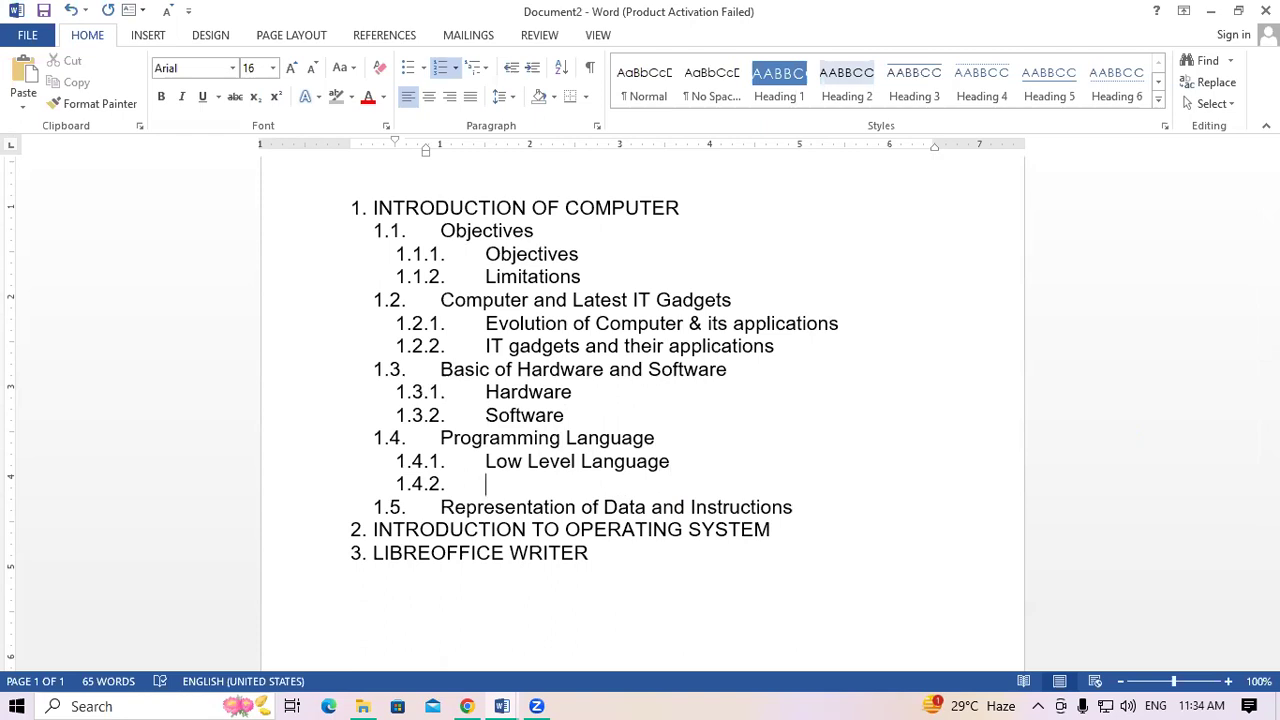
type("High Level ")
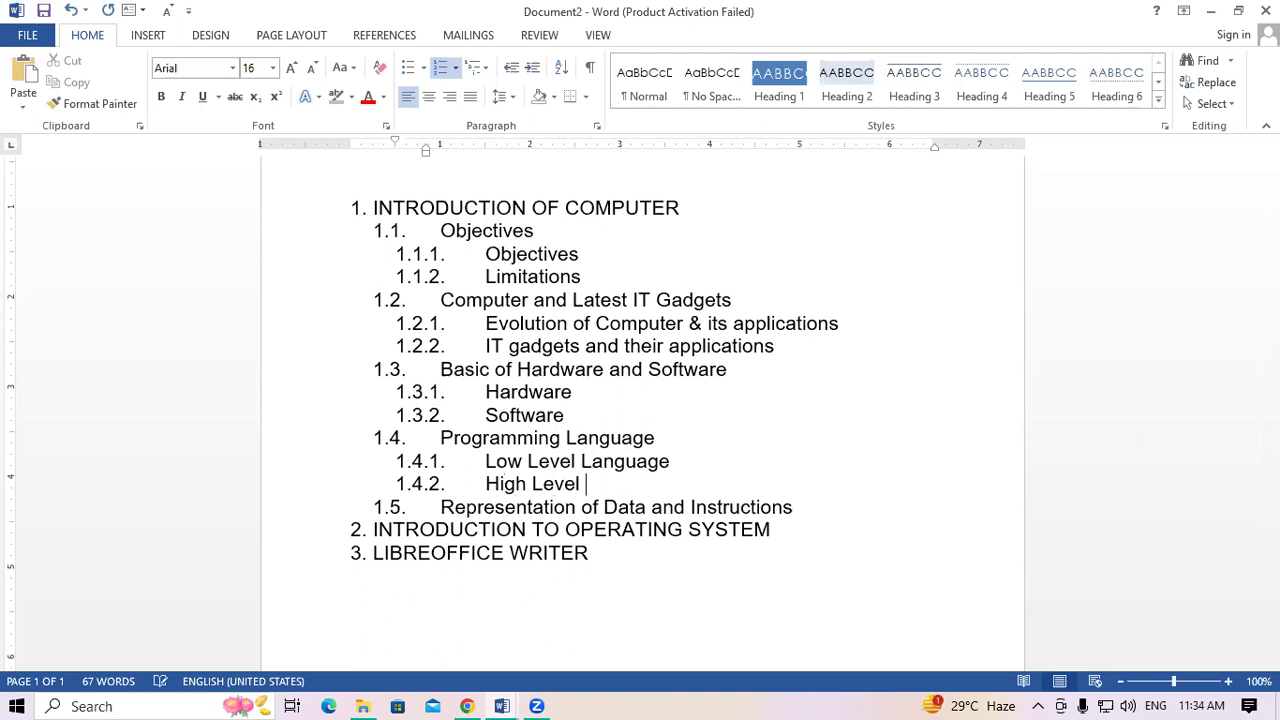
type("La")
type("ngugae")
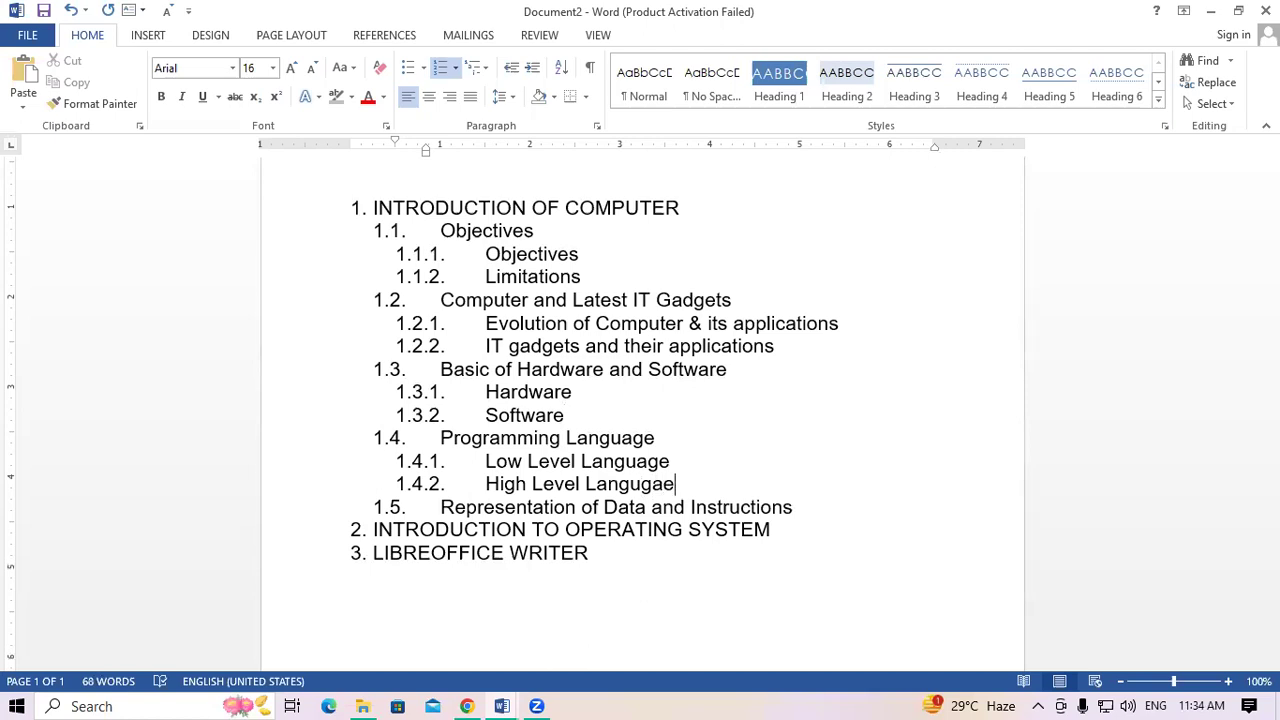
key("BackSpace")
key("BackSpace")
key("BackSpace")
type("age")
key("Return")
type("F")
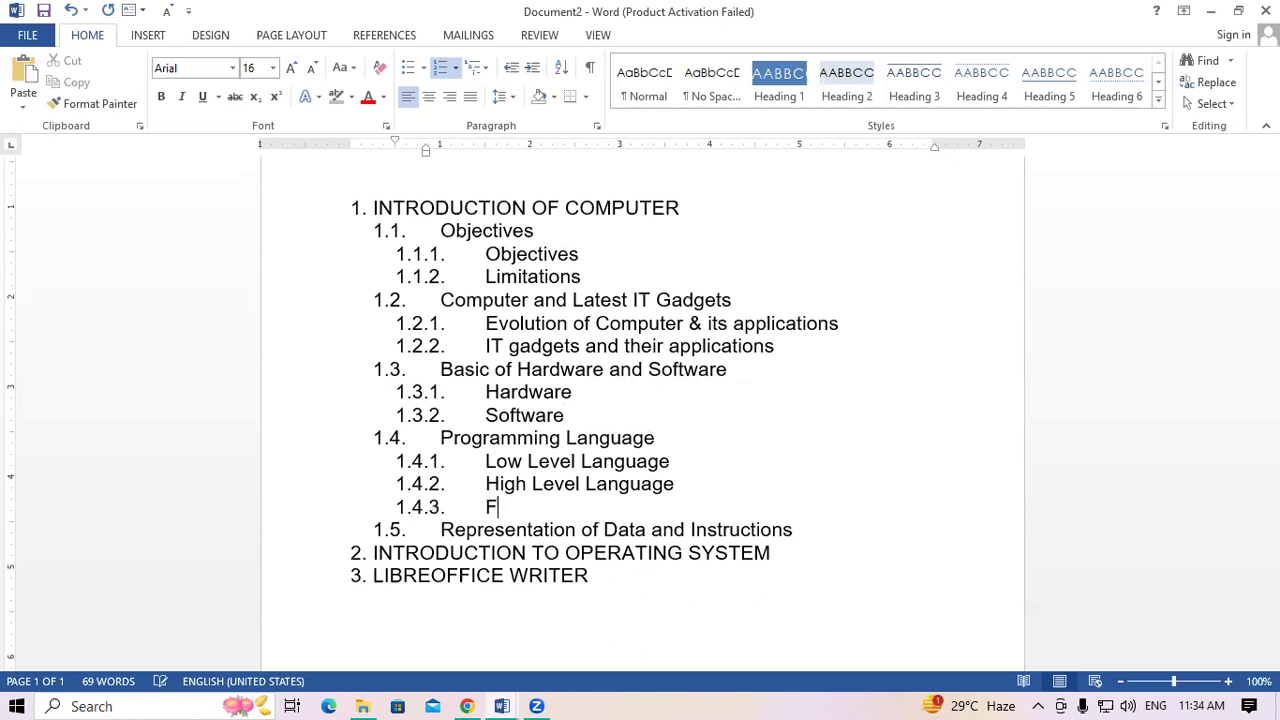
type("ourth Generat")
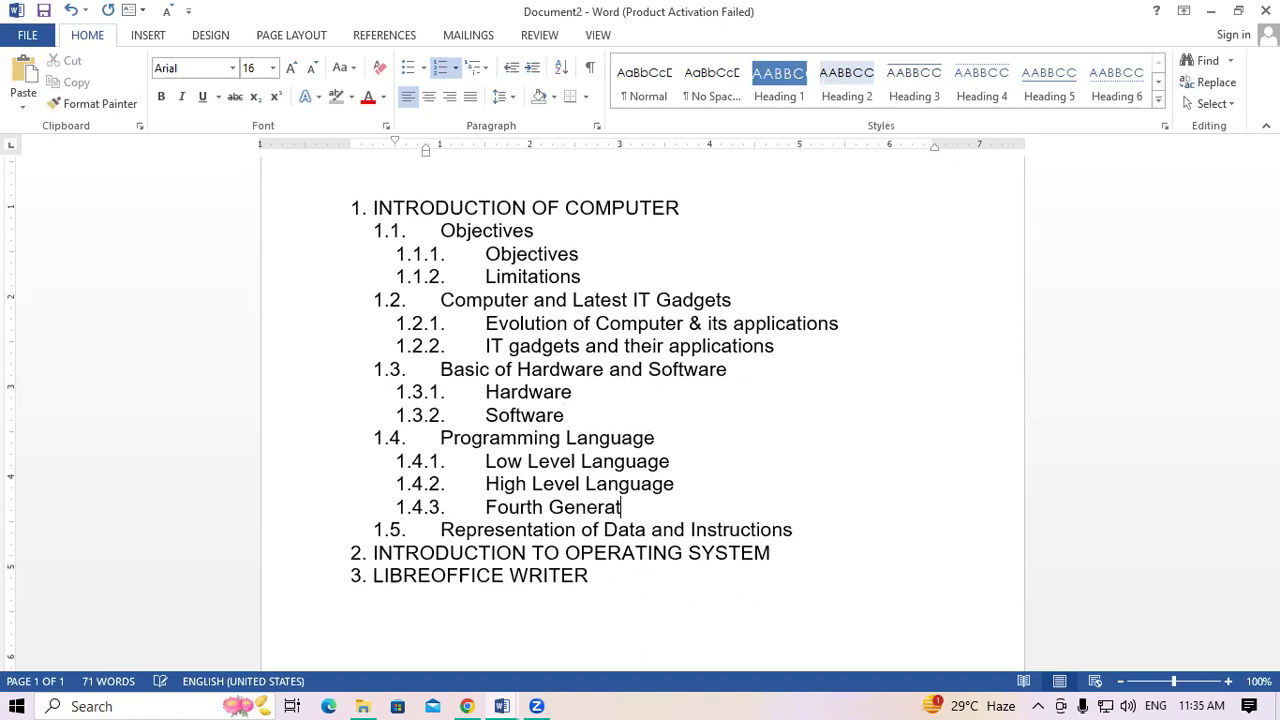
type("ion of ")
type("Language")
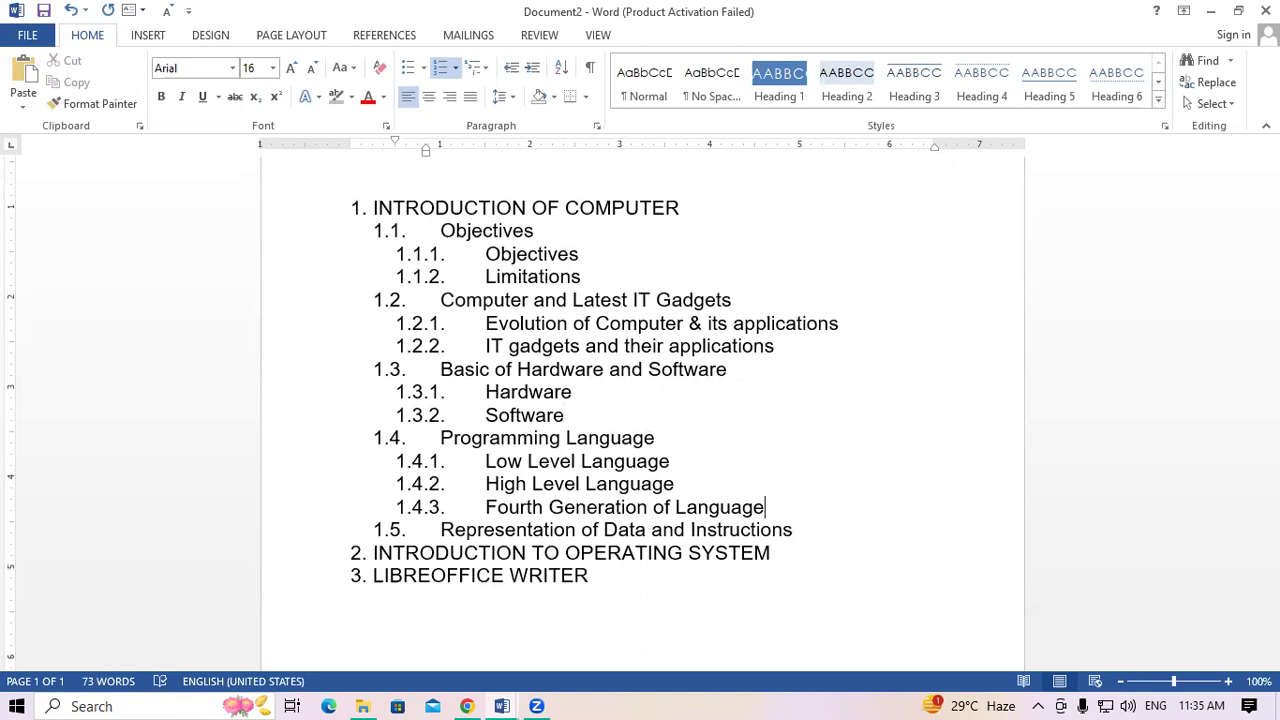
Remove the extra 'of' from 1.4.3, append 'or 4GL', and add '(HLL)' after High Level Language.
left_click(675, 507)
key("BackSpace")
key("BackSpace")
key("BackSpace")
left_click(775, 509)
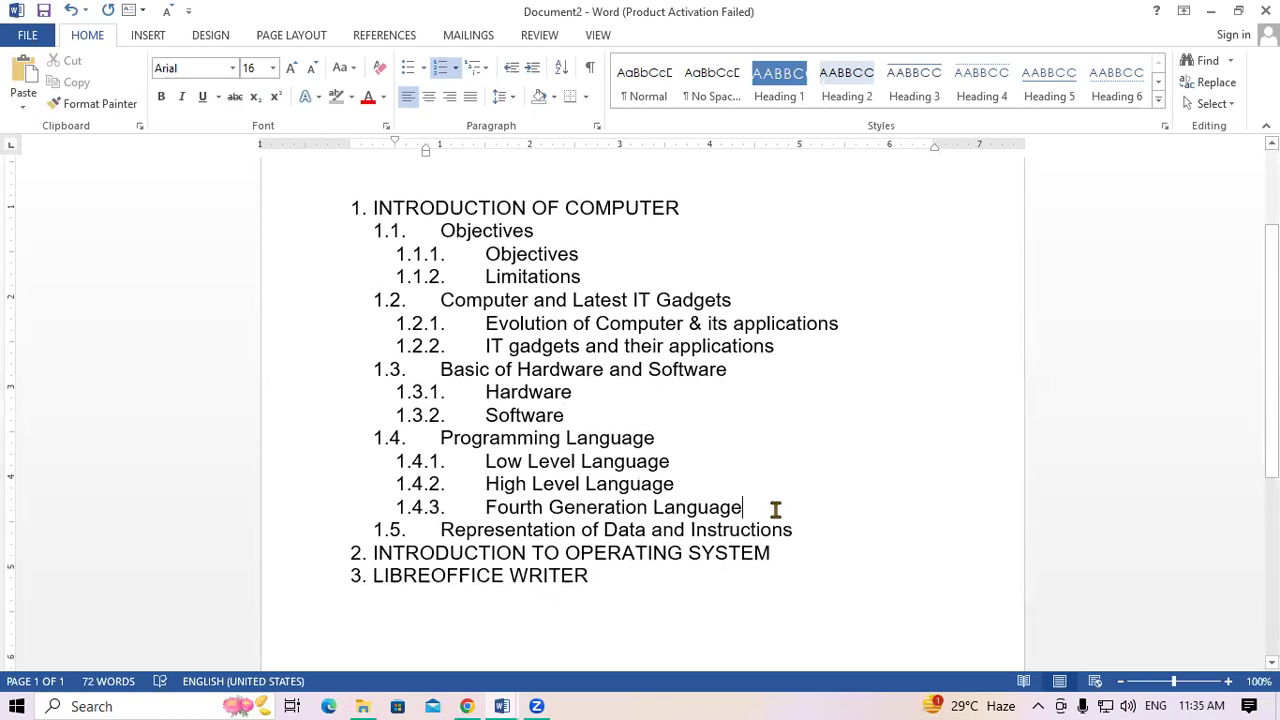
type("or")
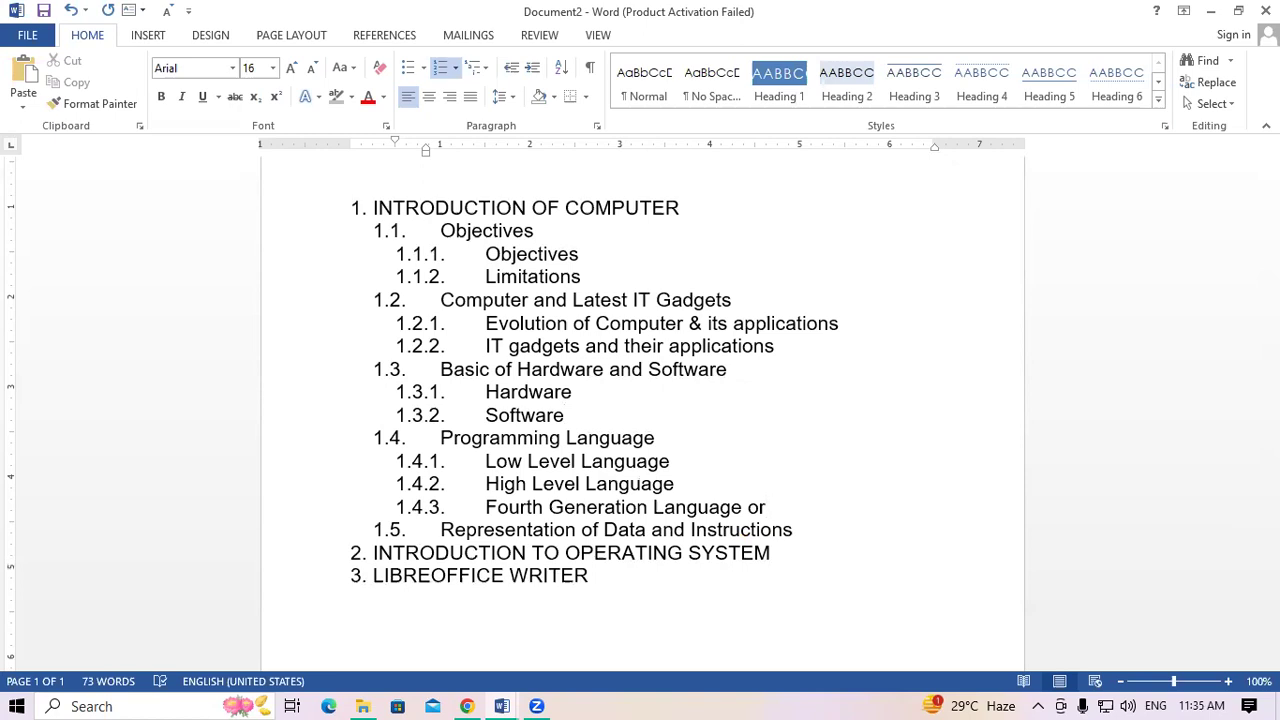
type(" 4GL")
left_click(702, 480)
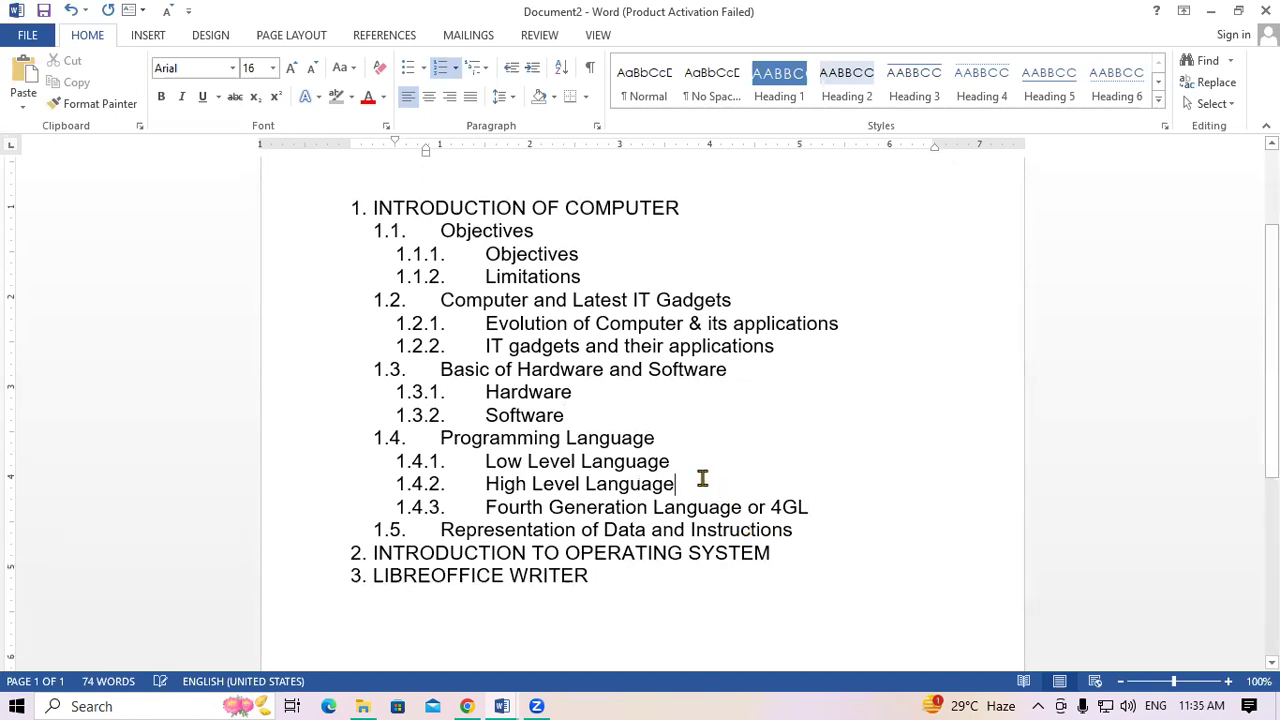
type("(HLL)")
Add third-level items 1.5.1 Number System, 1.5.2 Conversion and 1.5.3 Digital Codes under item 1.5.
left_click(809, 533)
key("Return")
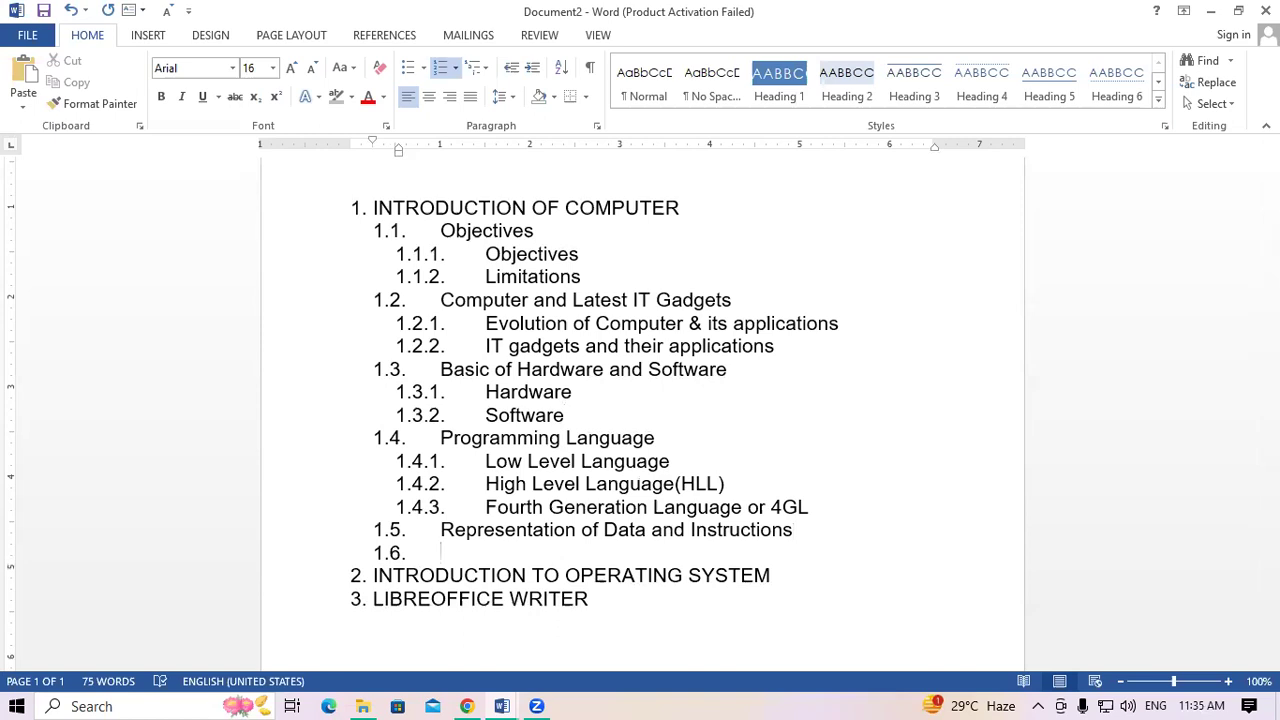
key("Tab")
type("N")
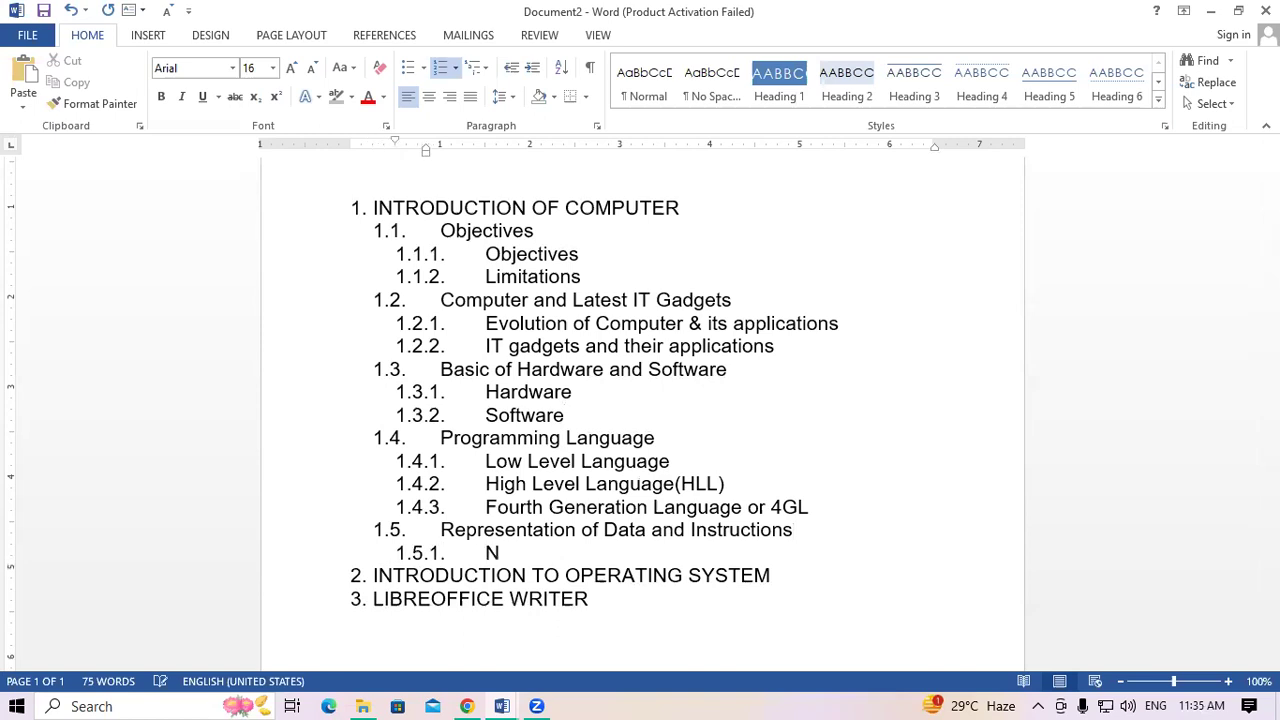
type("umber System")
key("Return")
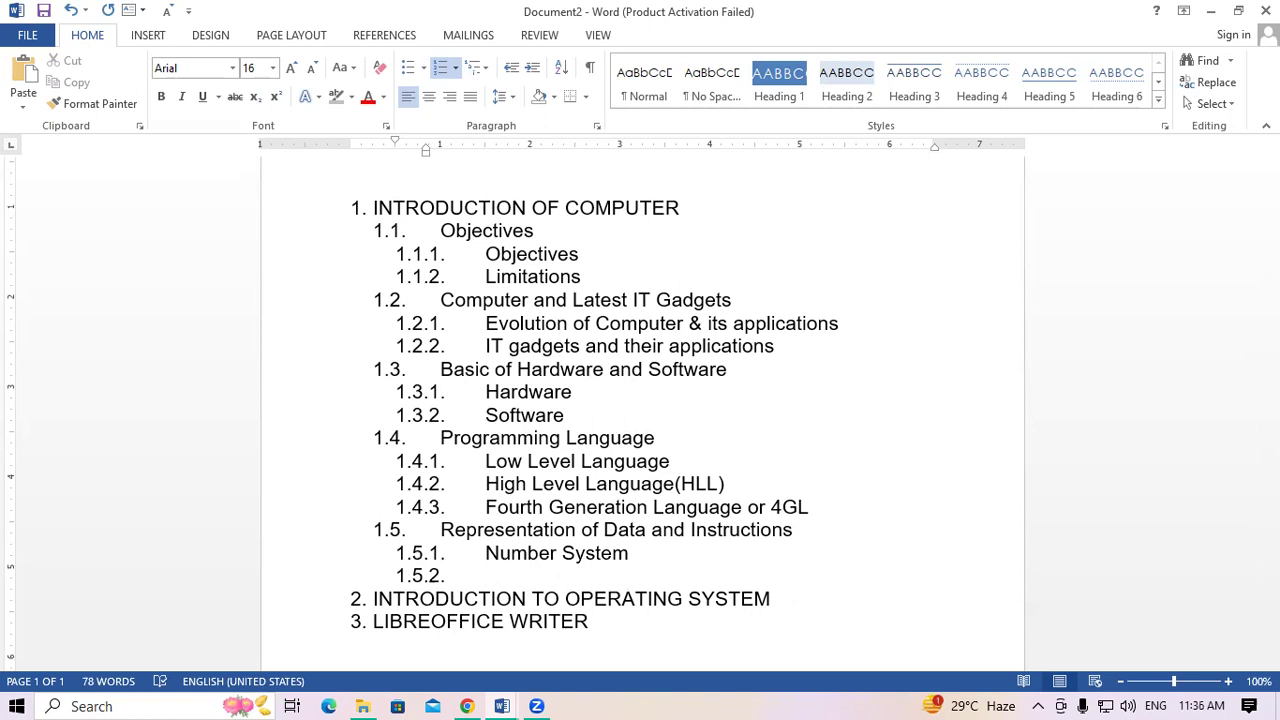
type("Conversion")
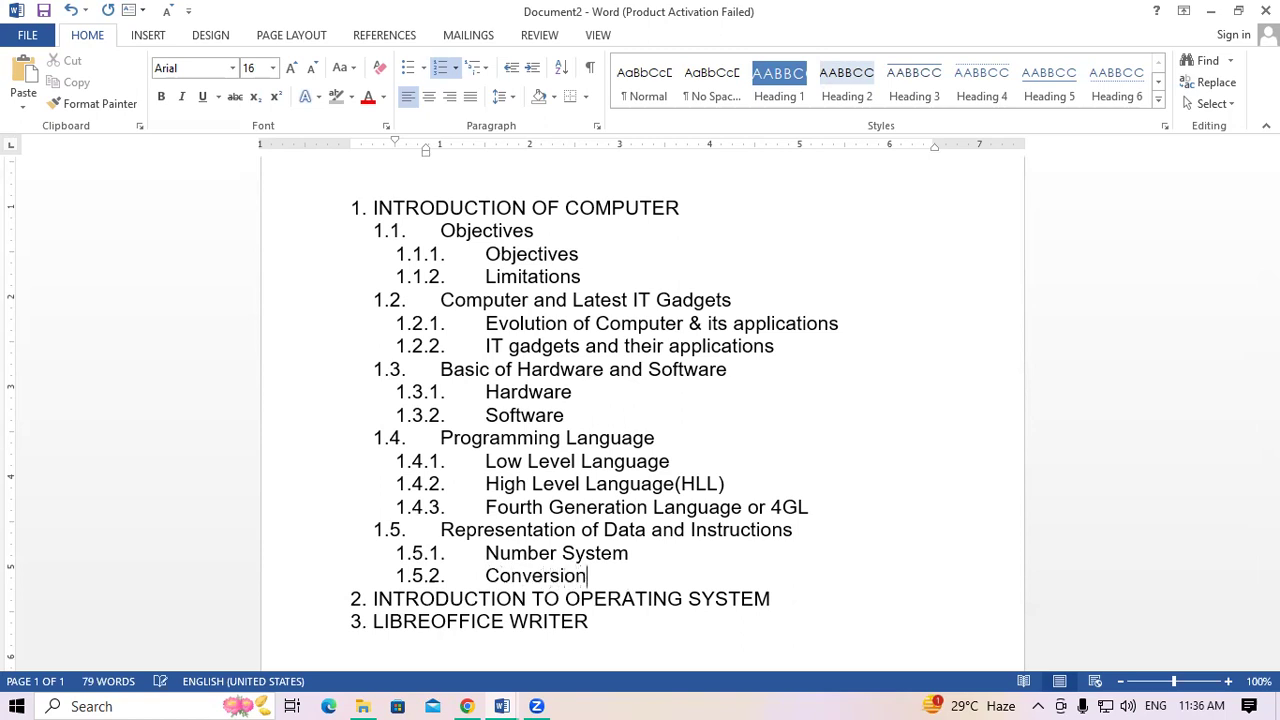
key("Return")
type("Digital ")
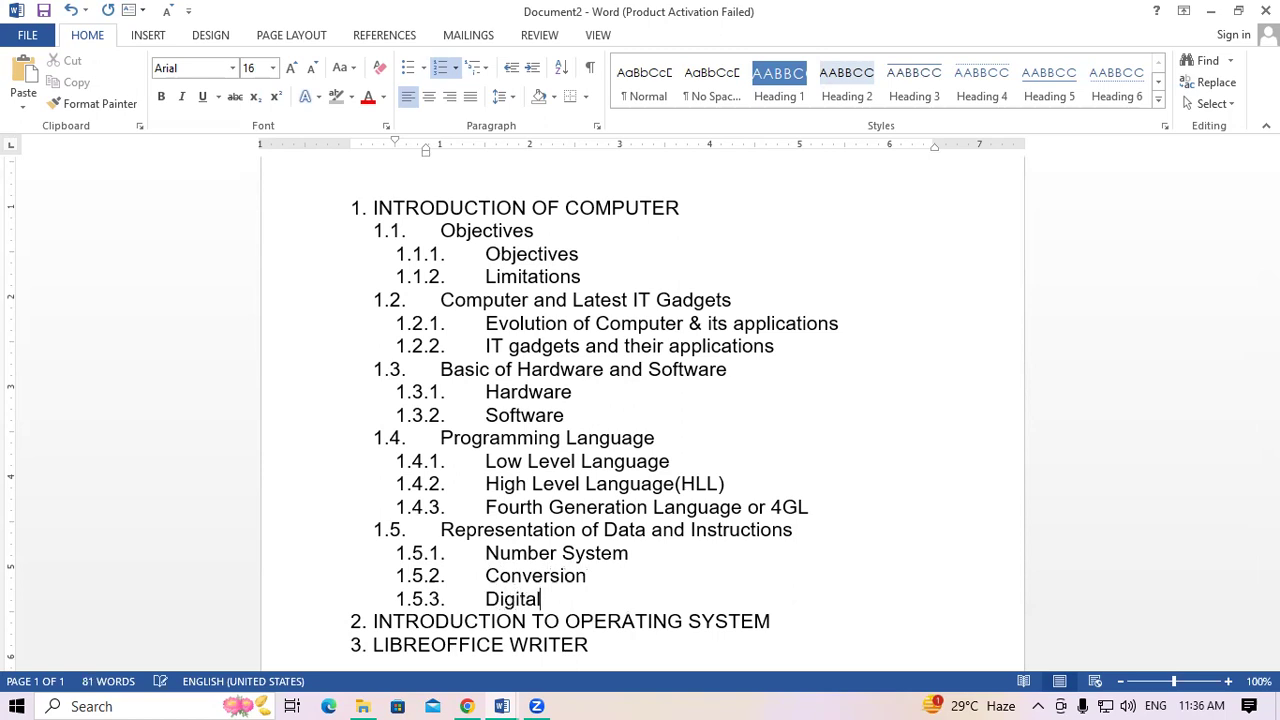
type("Codes")
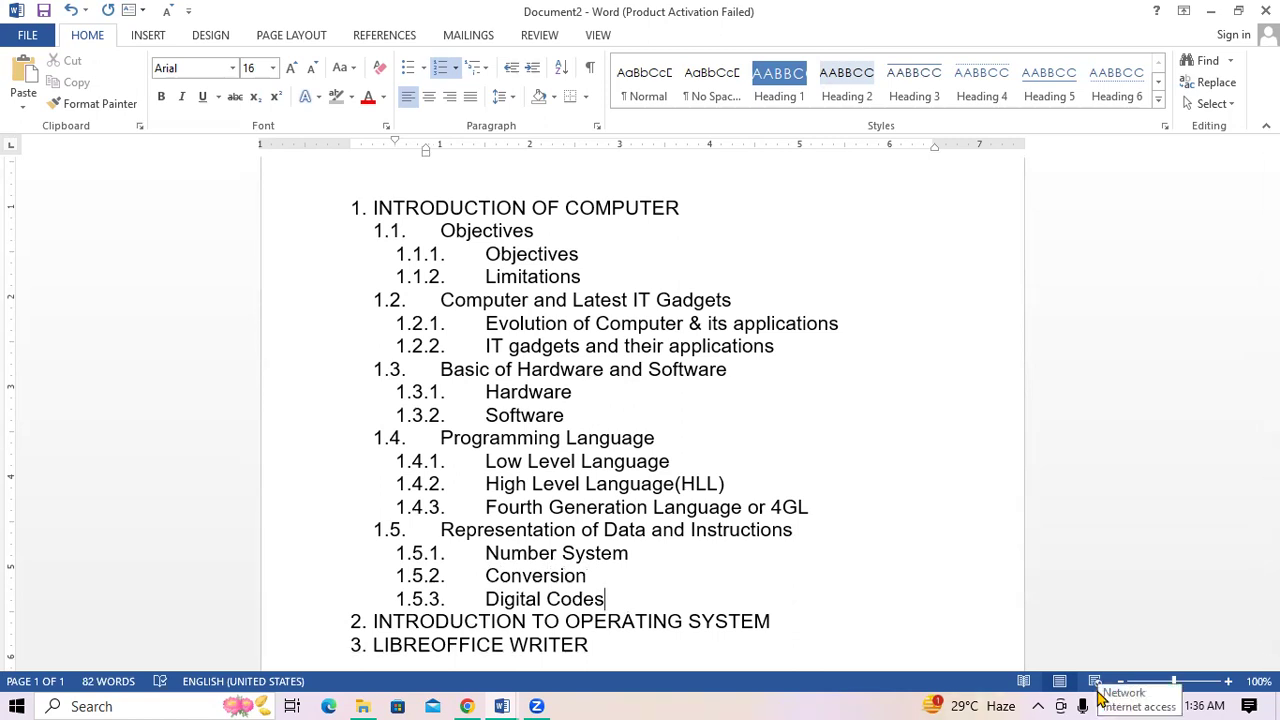
Make the INTRODUCTION OF COMPUTER heading bold and enlarge it to 18 pt.
scroll(1268, 360, "up", 1)
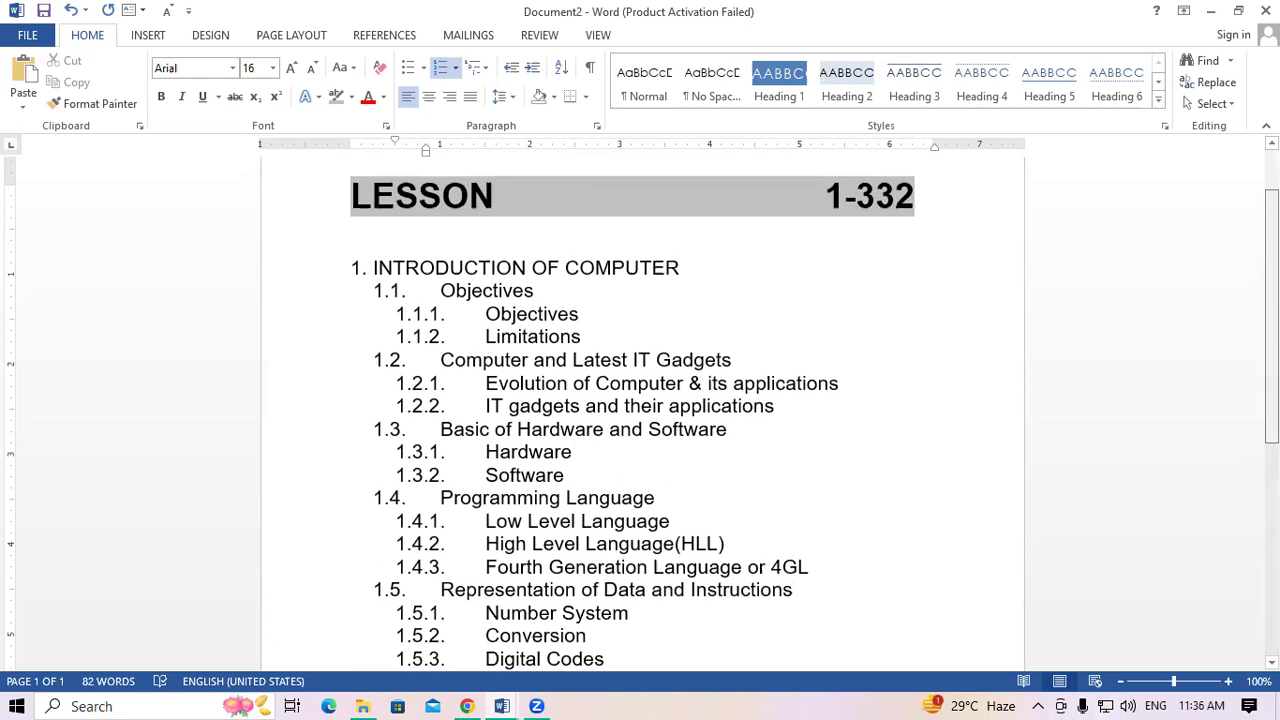
scroll(640, 410, "up", 1)
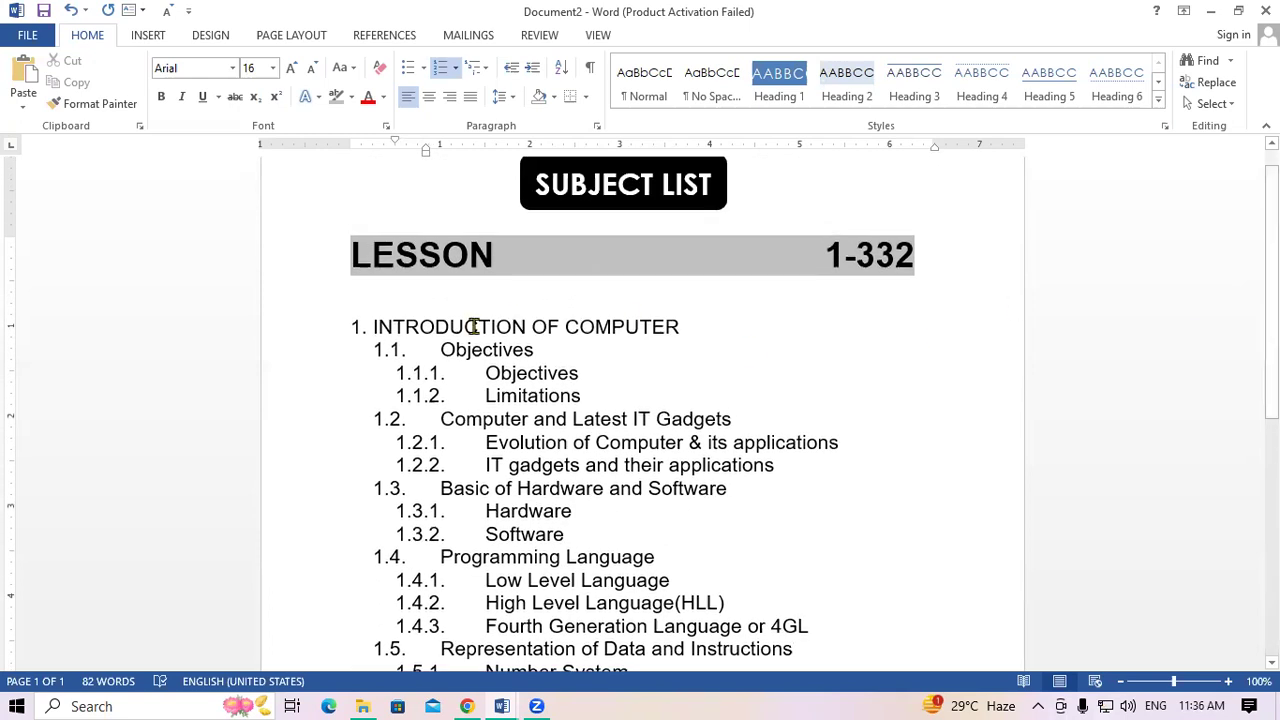
left_click_drag(701, 323, 426, 330)
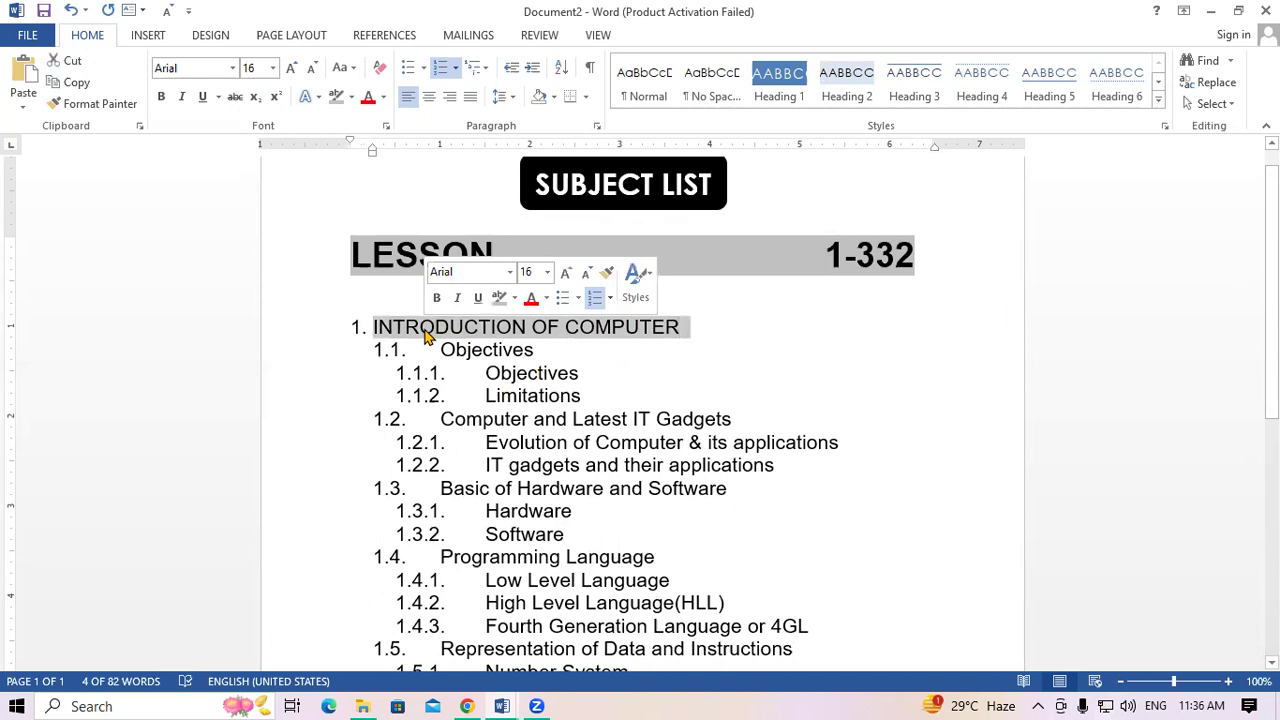
left_click(160, 97)
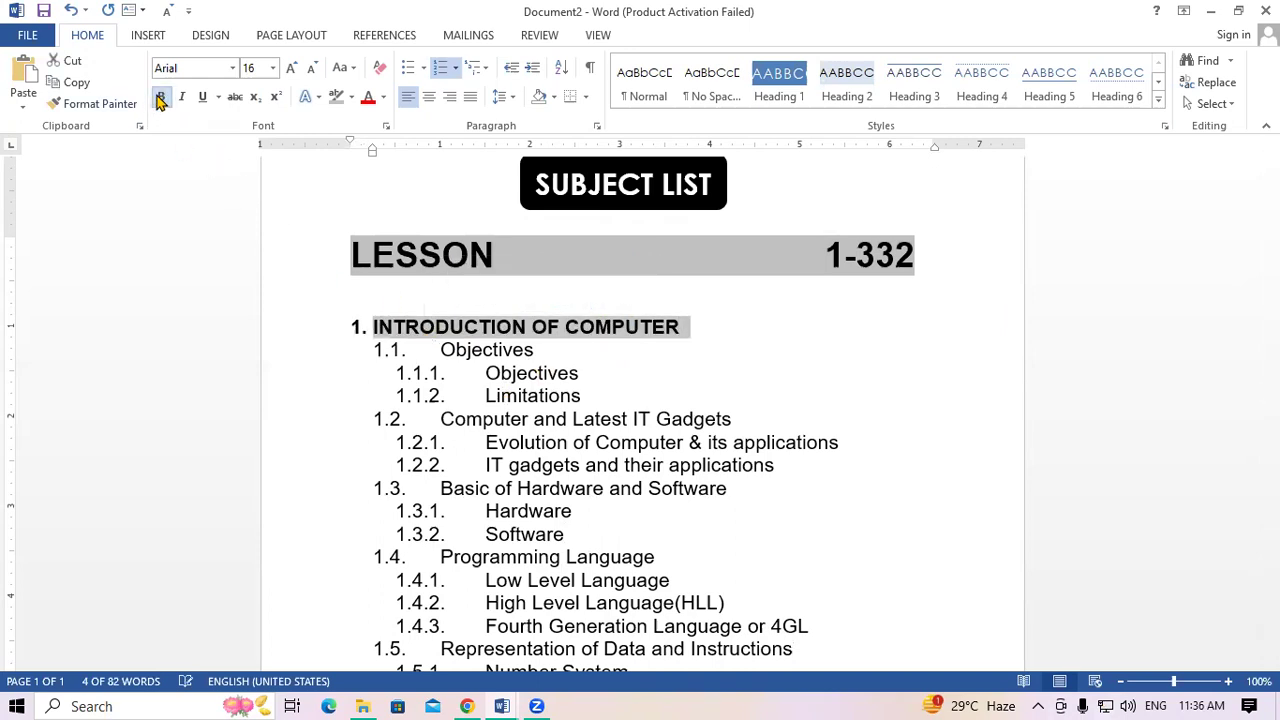
left_click(293, 69)
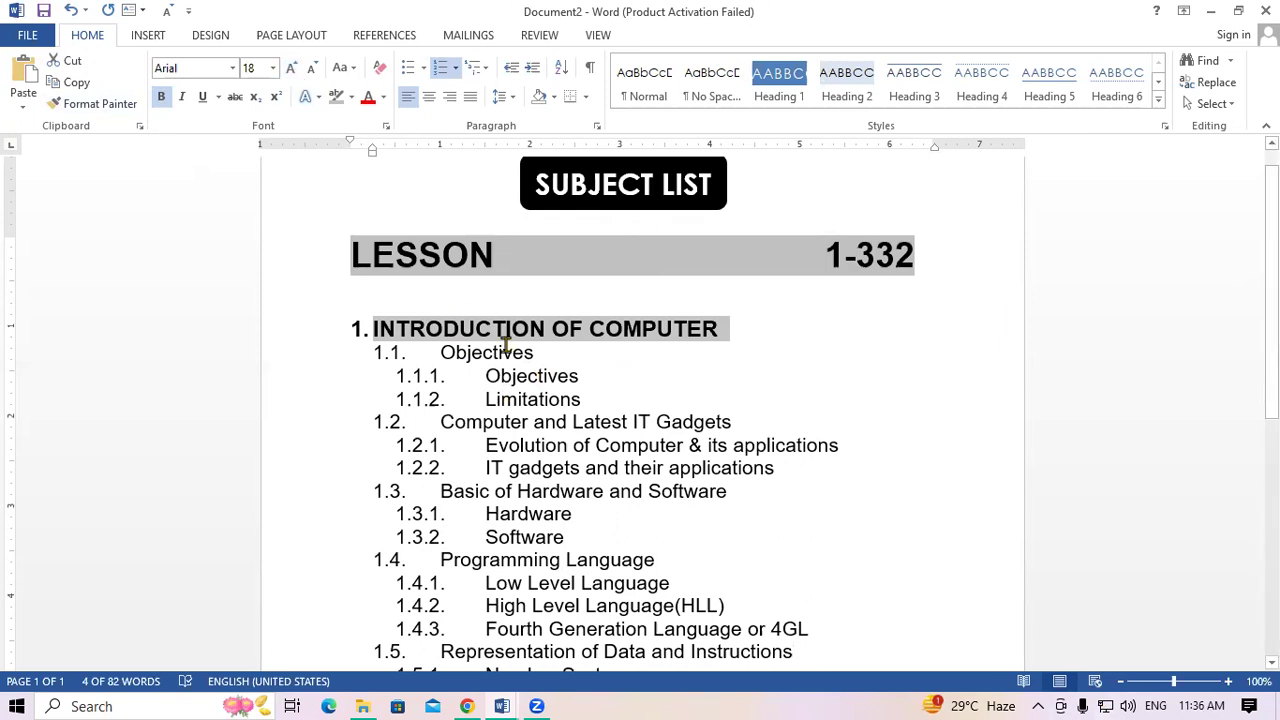
Colour the first lesson heading red and Format Paint it onto INTRODUCTION TO OPERATING SYSTEM and LIBREOFFICE WRITER.
left_click(368, 100)
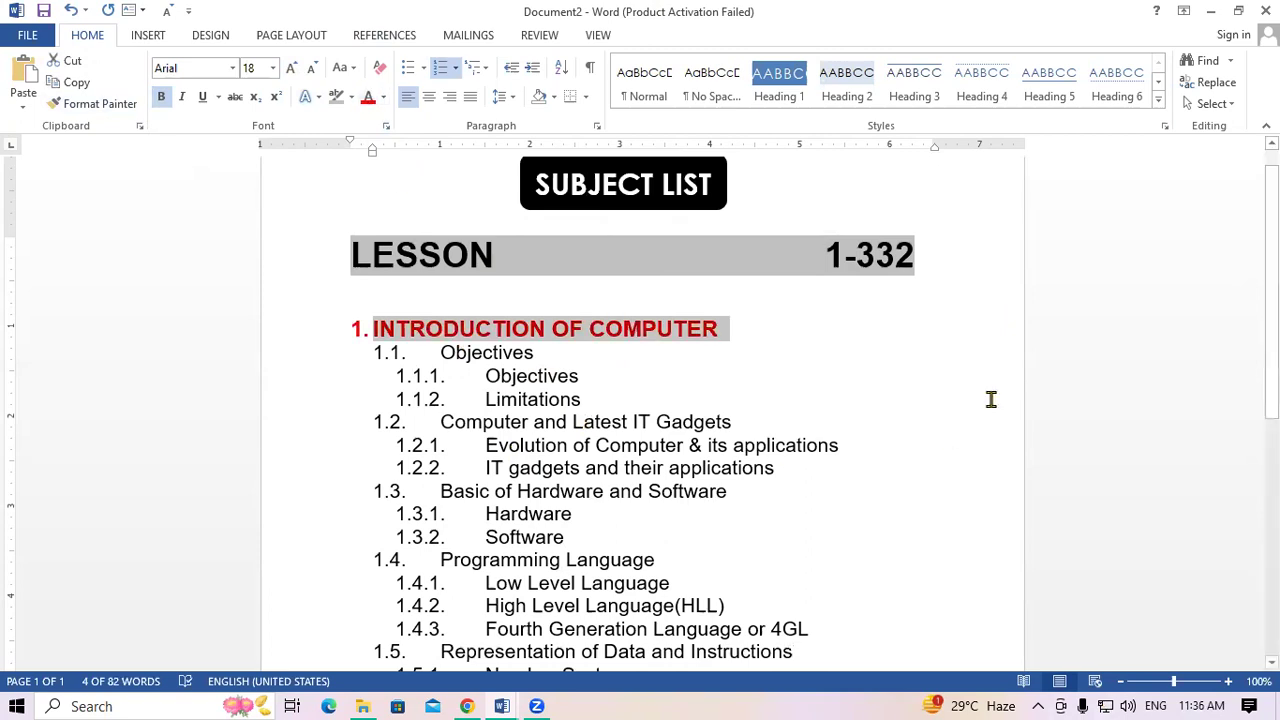
scroll(1271, 300, "down", 1)
scroll(557, 491, "down", 2)
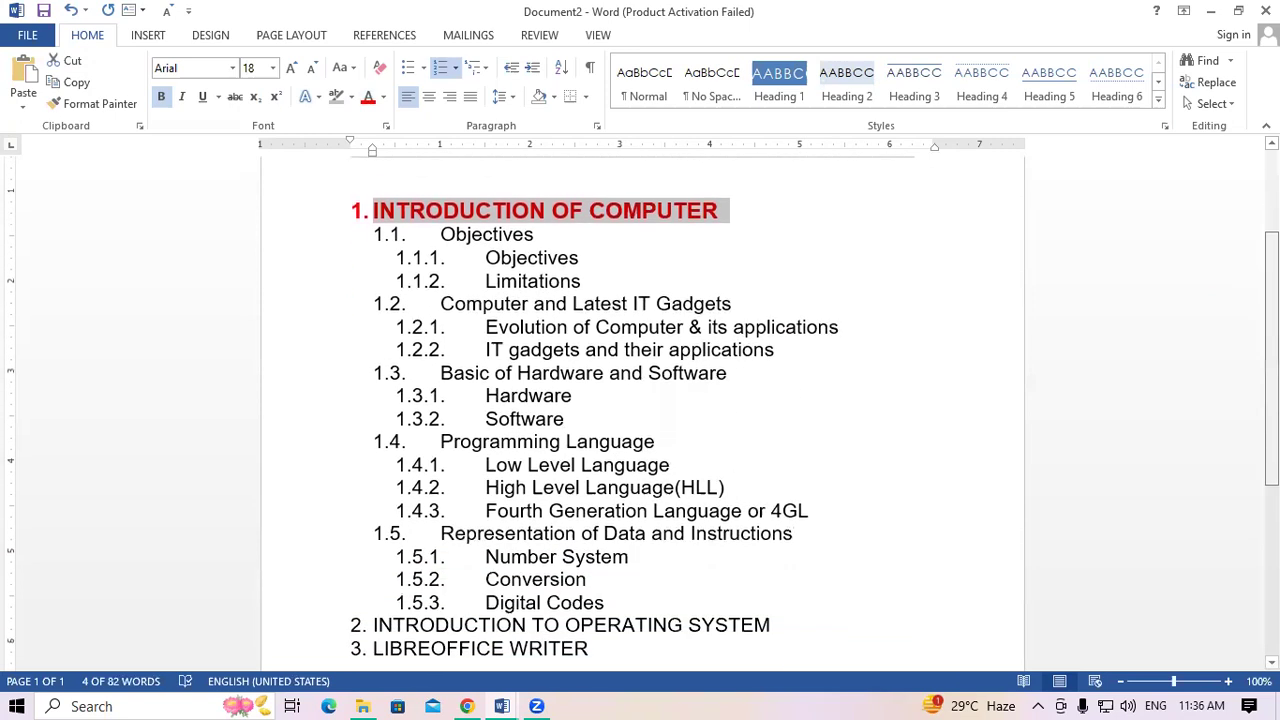
scroll(557, 491, "down", 1)
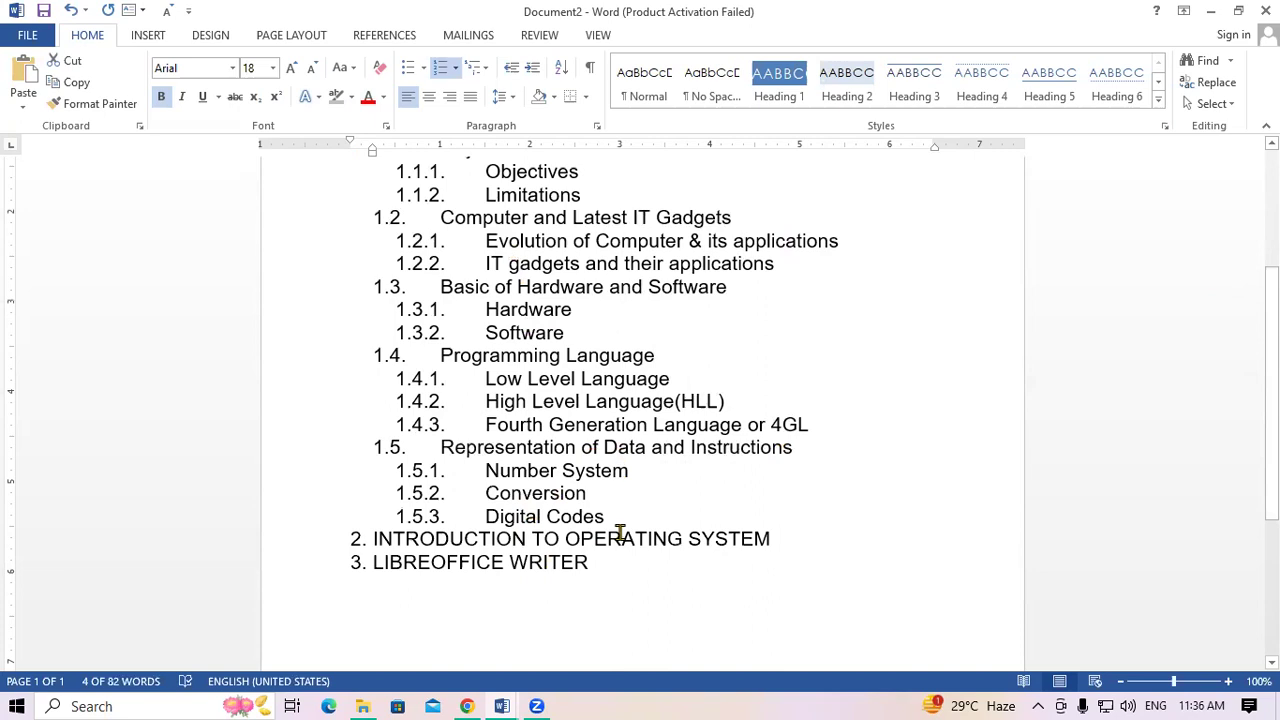
left_click(135, 106)
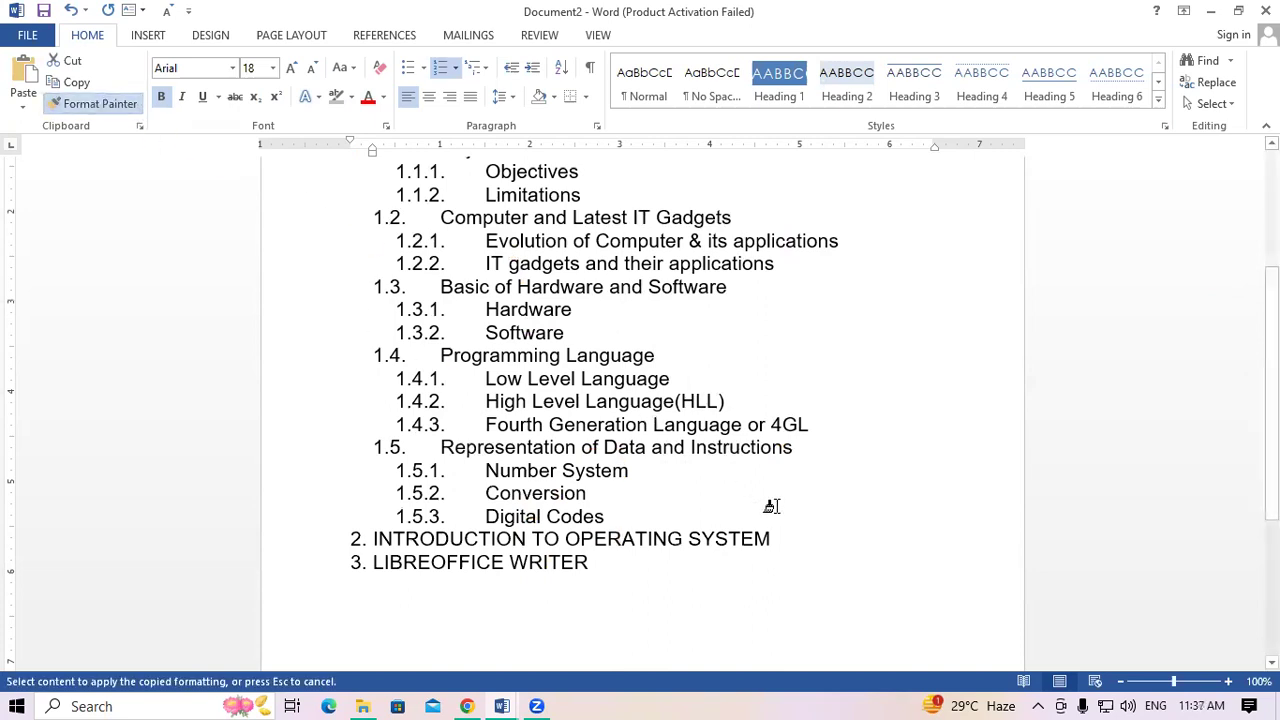
left_click_drag(776, 538, 433, 556)
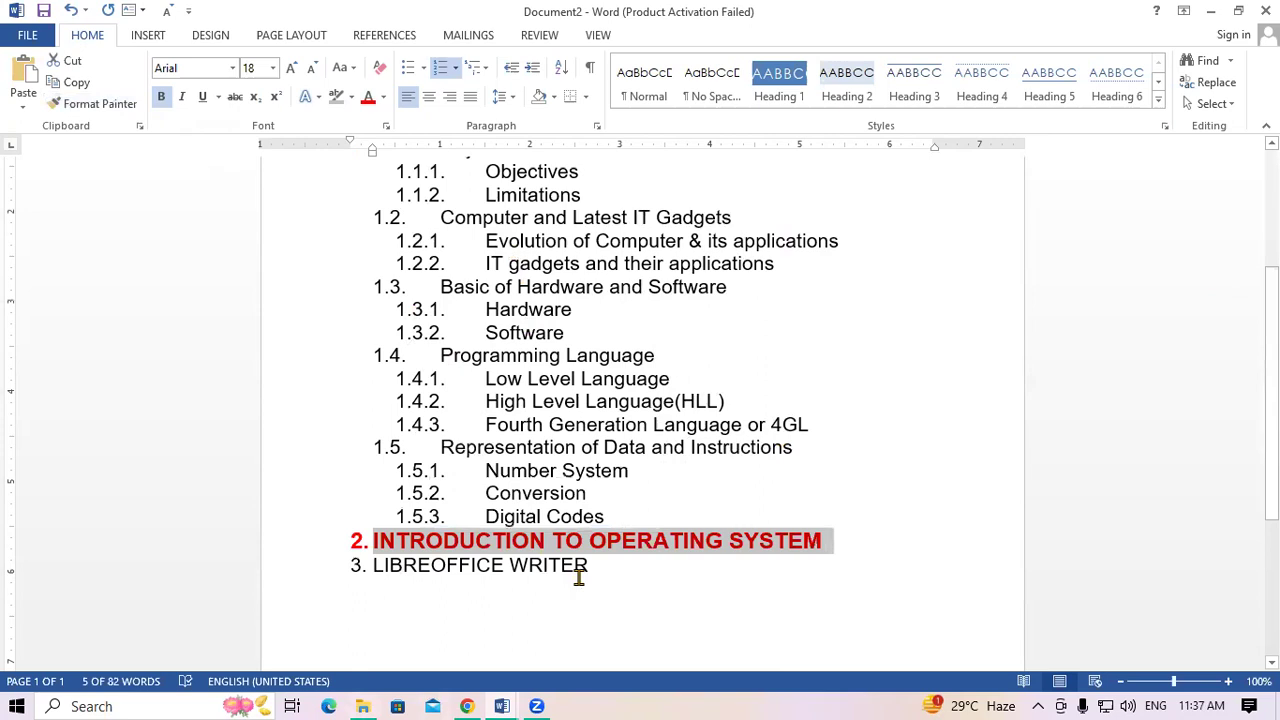
left_click(118, 103)
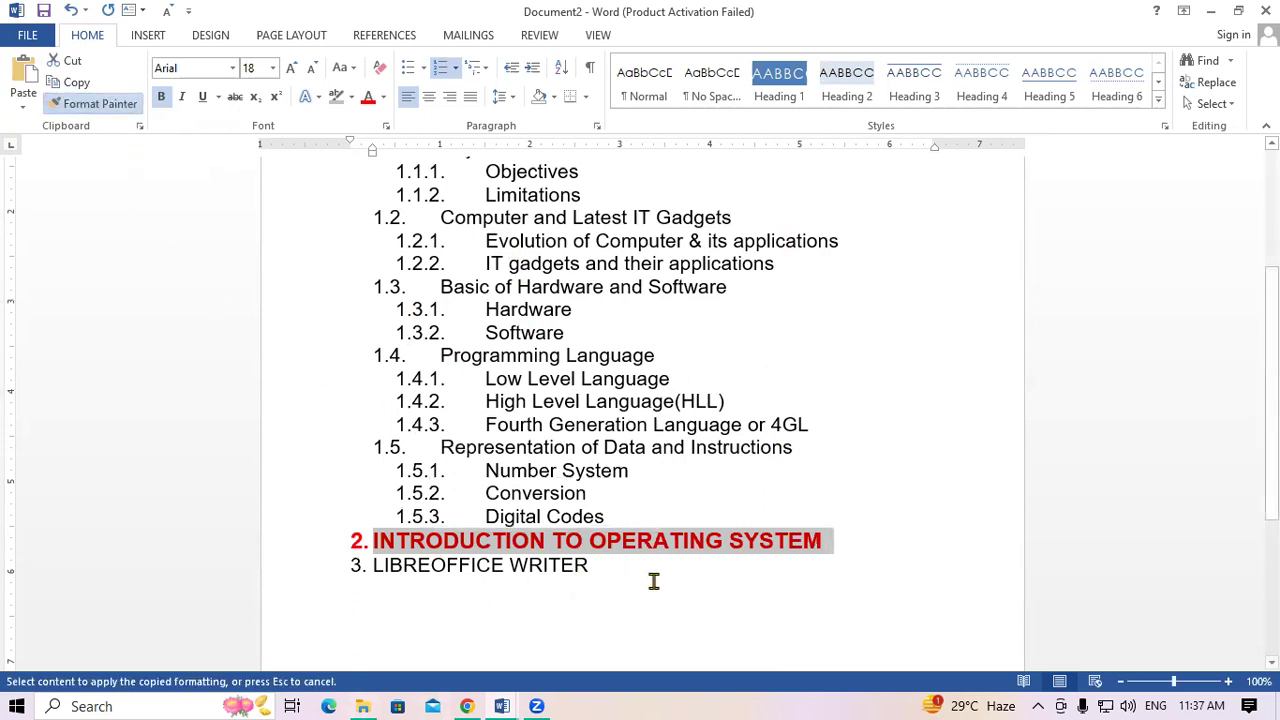
left_click_drag(606, 568, 366, 568)
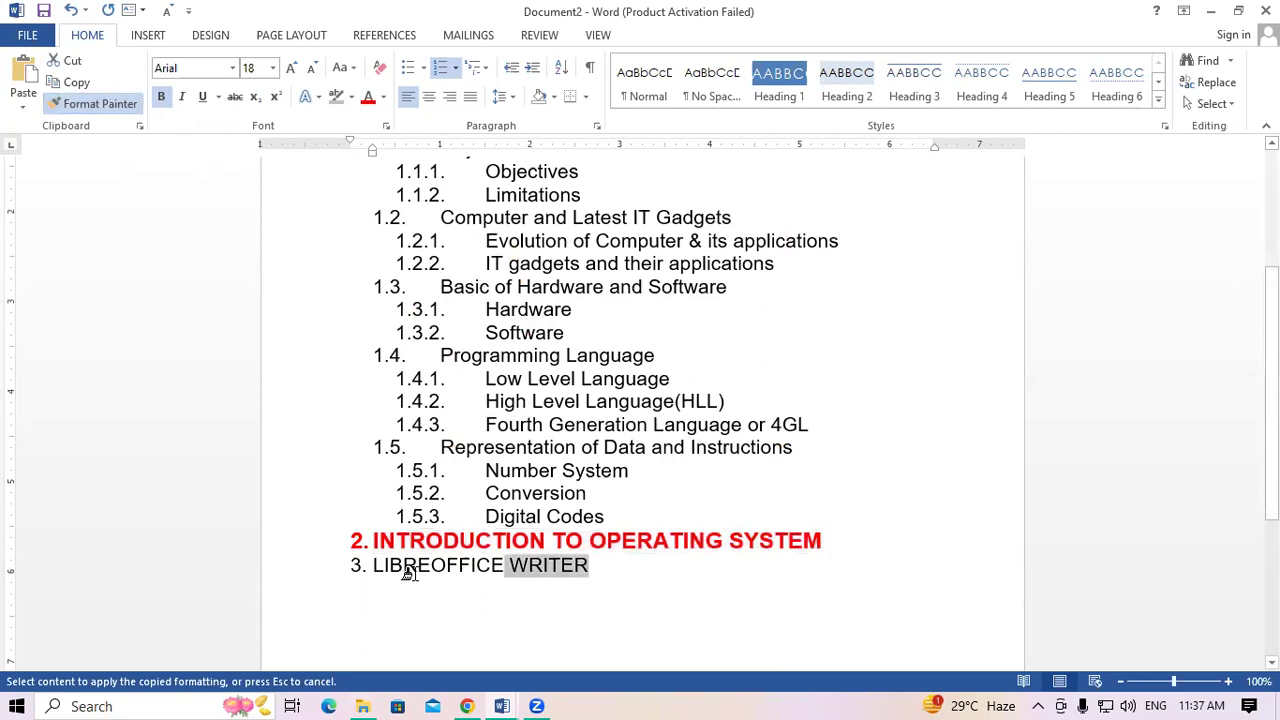
left_click(732, 626)
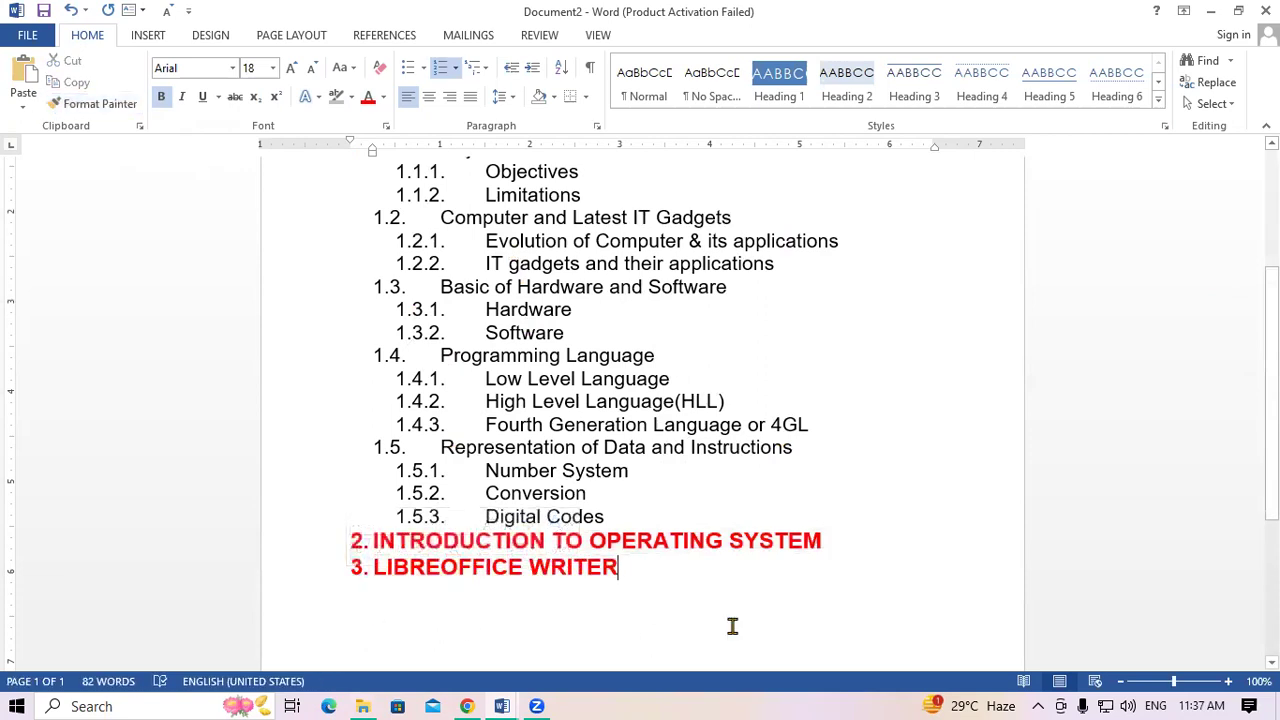
scroll(732, 626, "up", 5)
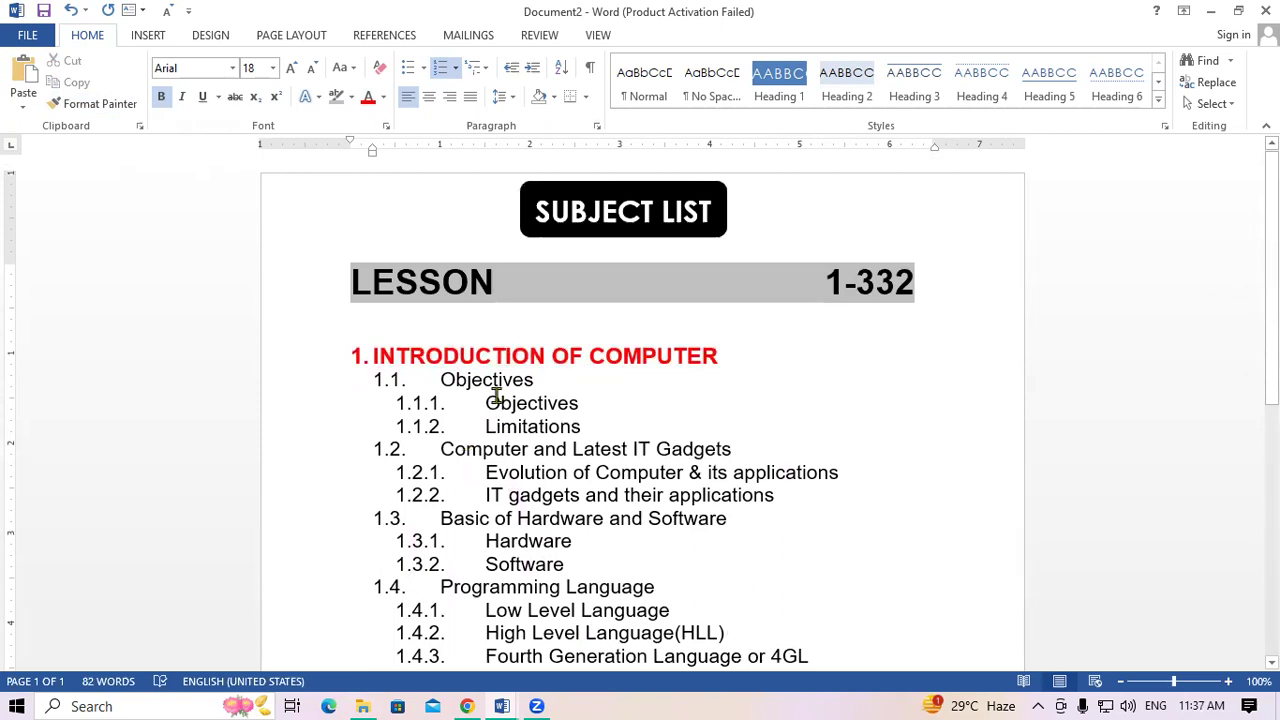
Make the 1.1 Objectives subheading 18 pt, bold and green.
left_click_drag(537, 380, 387, 387)
left_click(387, 385)
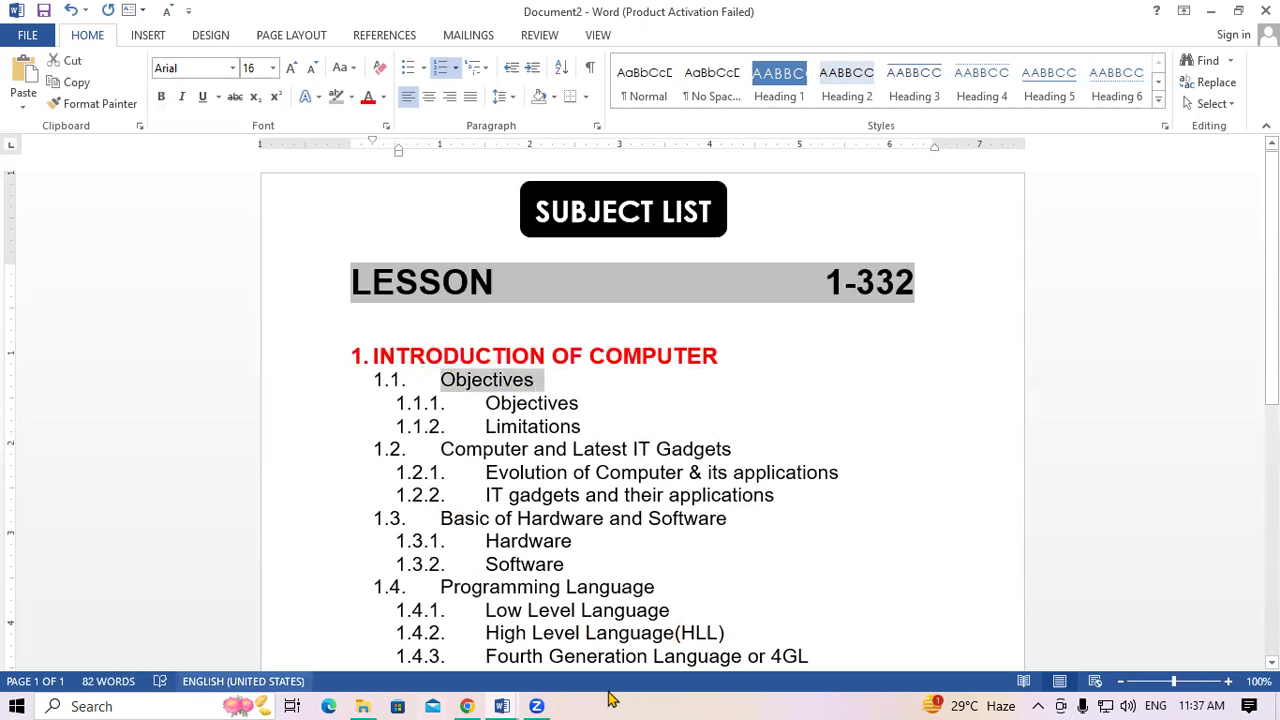
left_click(291, 68)
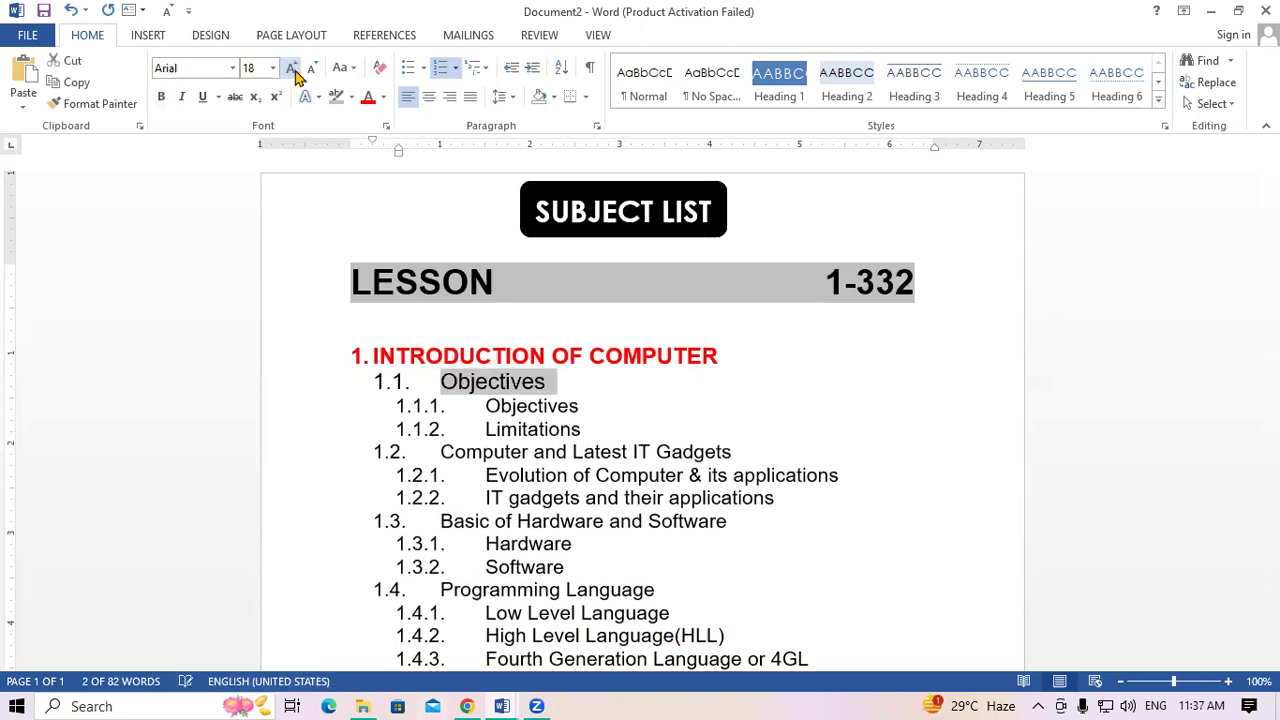
left_click(161, 96)
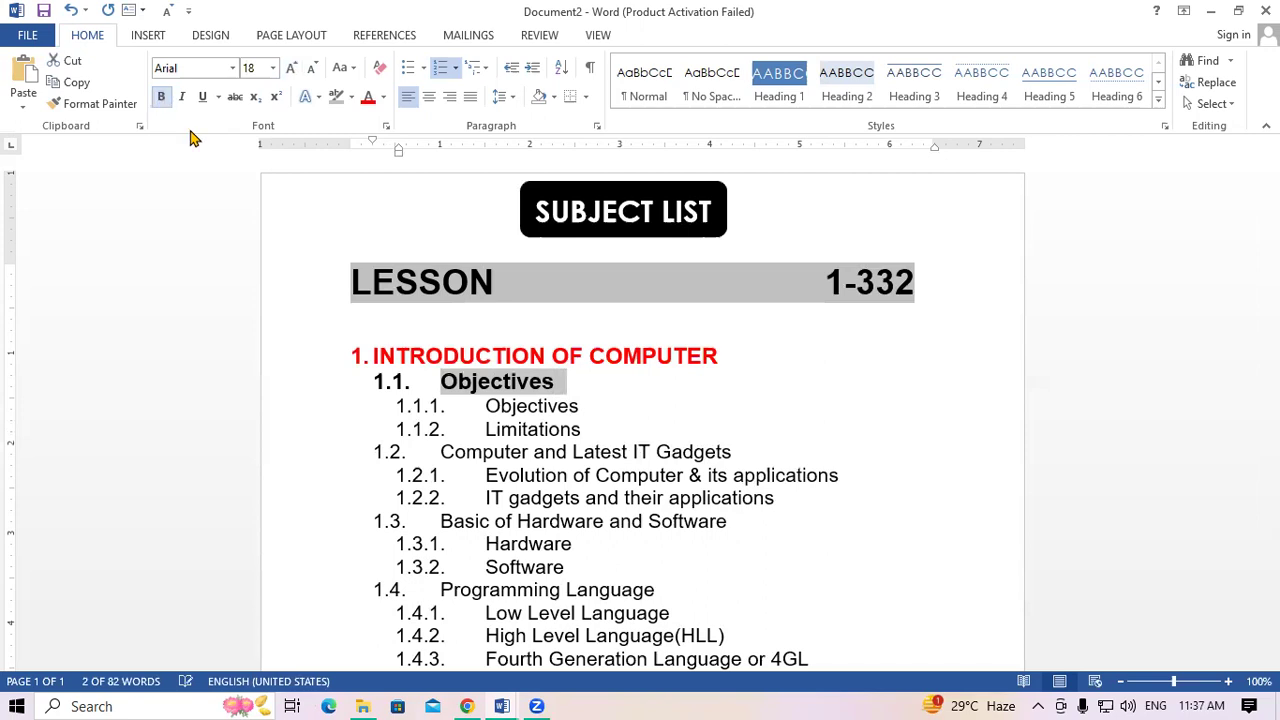
left_click(381, 103)
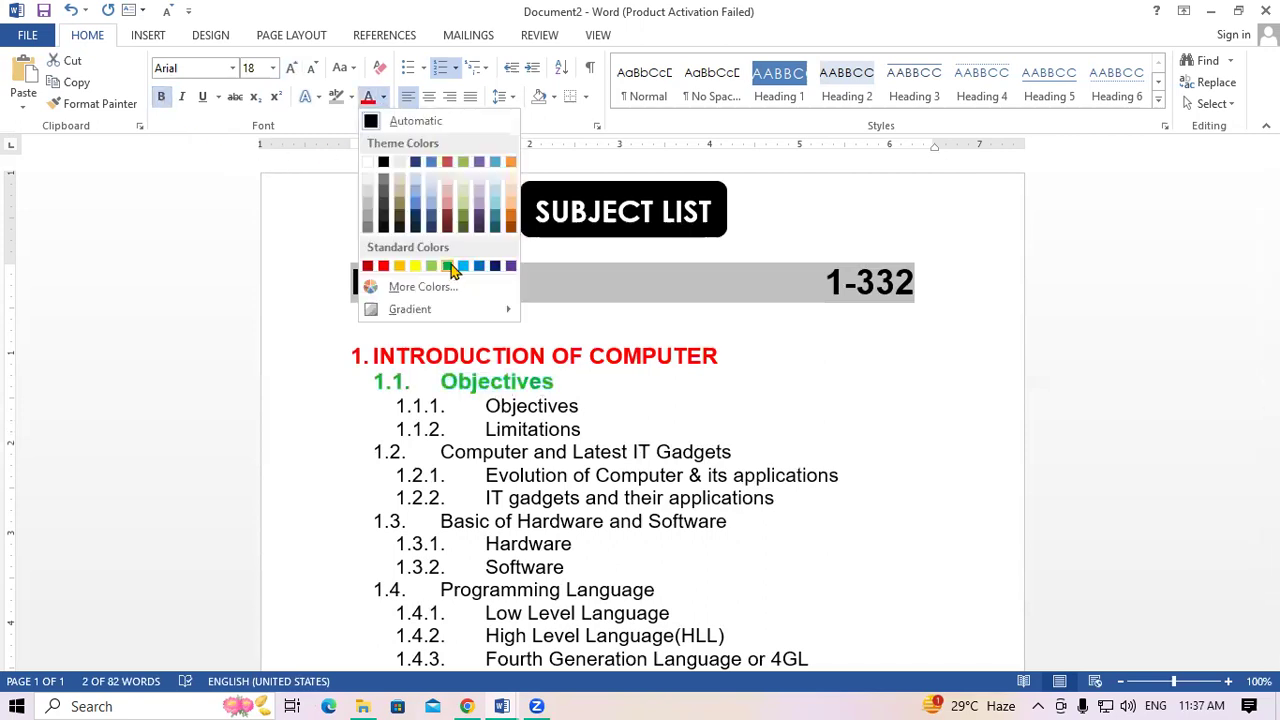
left_click(449, 267)
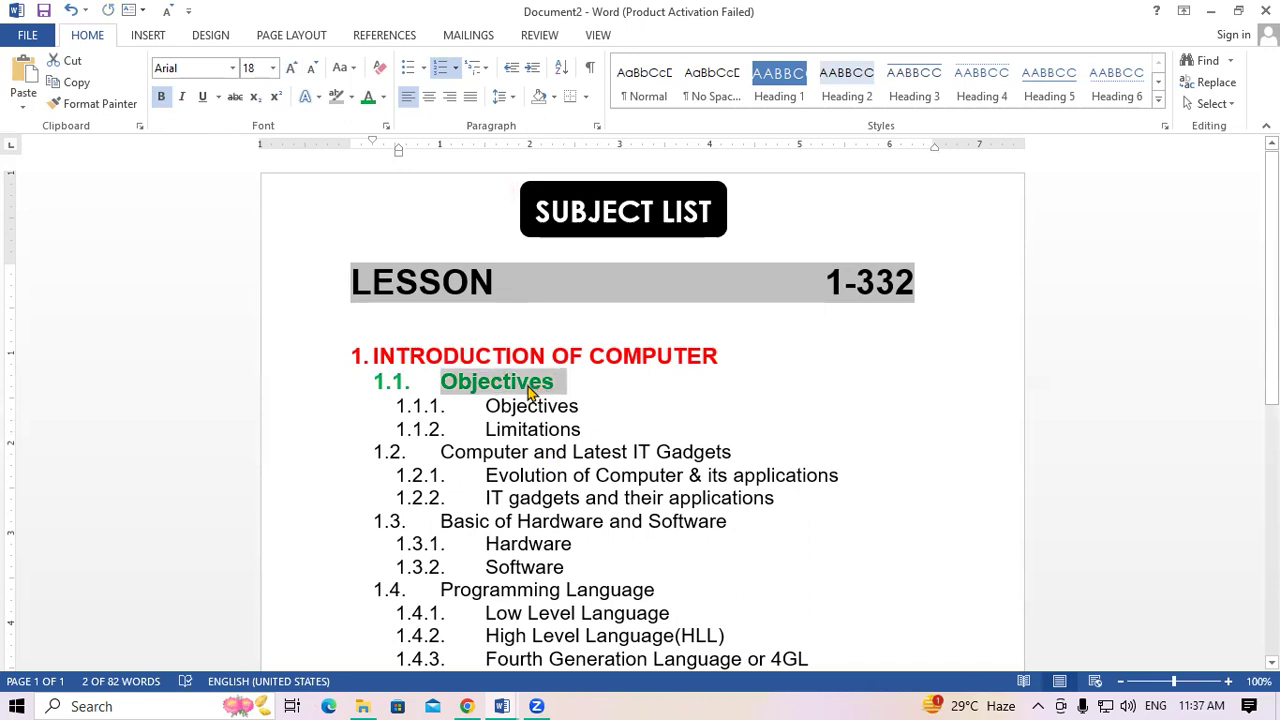
Format Paint the green bold style onto subheadings 1.2 through 1.5.
left_click(118, 106)
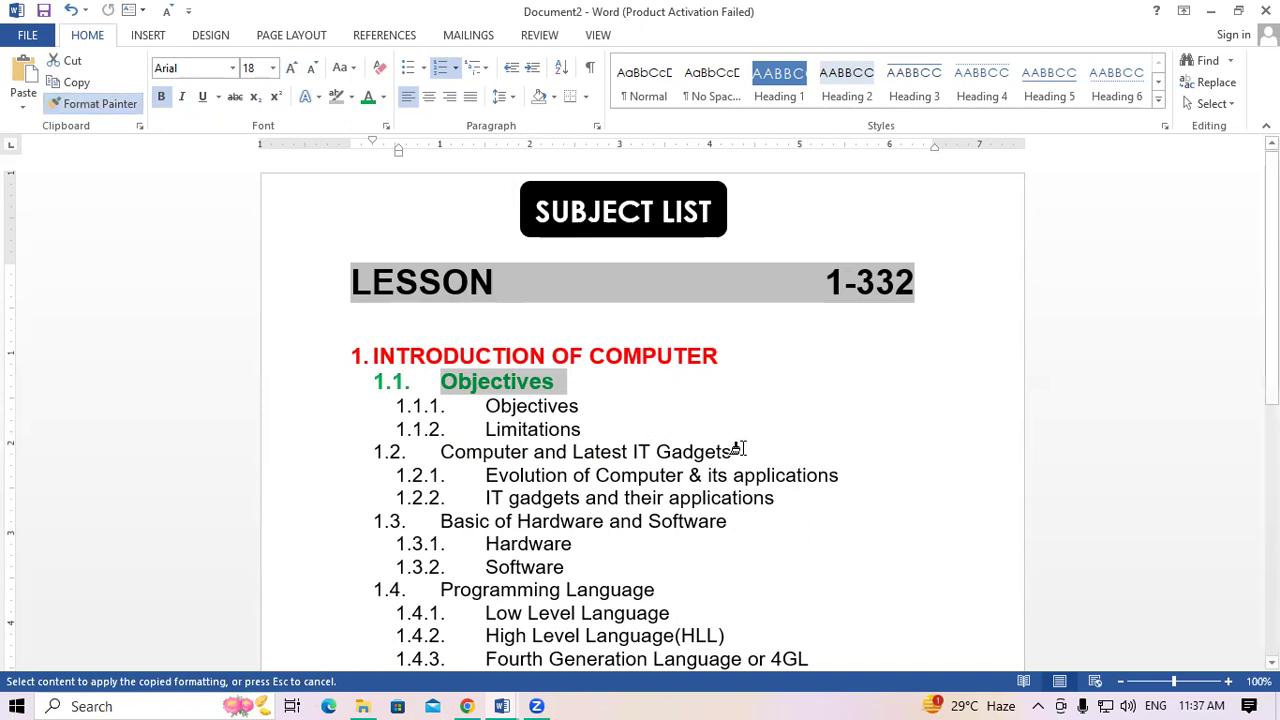
left_click_drag(737, 449, 447, 454)
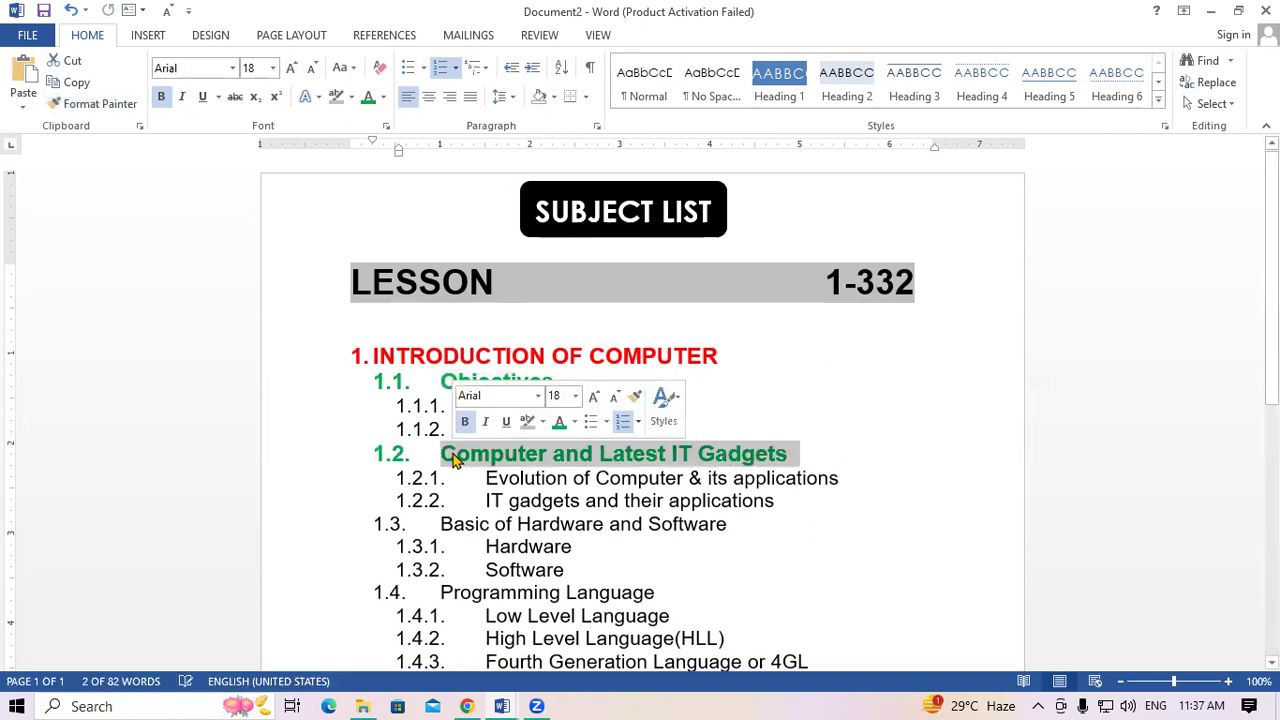
left_click(114, 103)
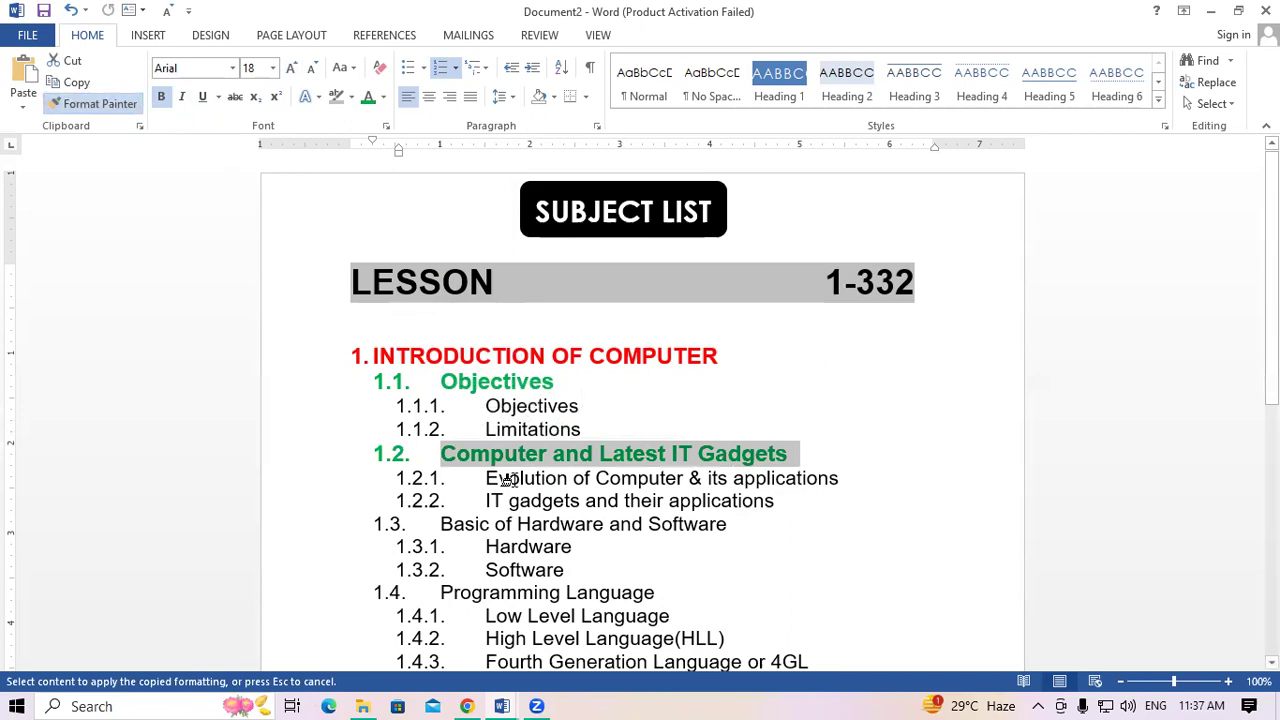
left_click_drag(730, 527, 432, 527)
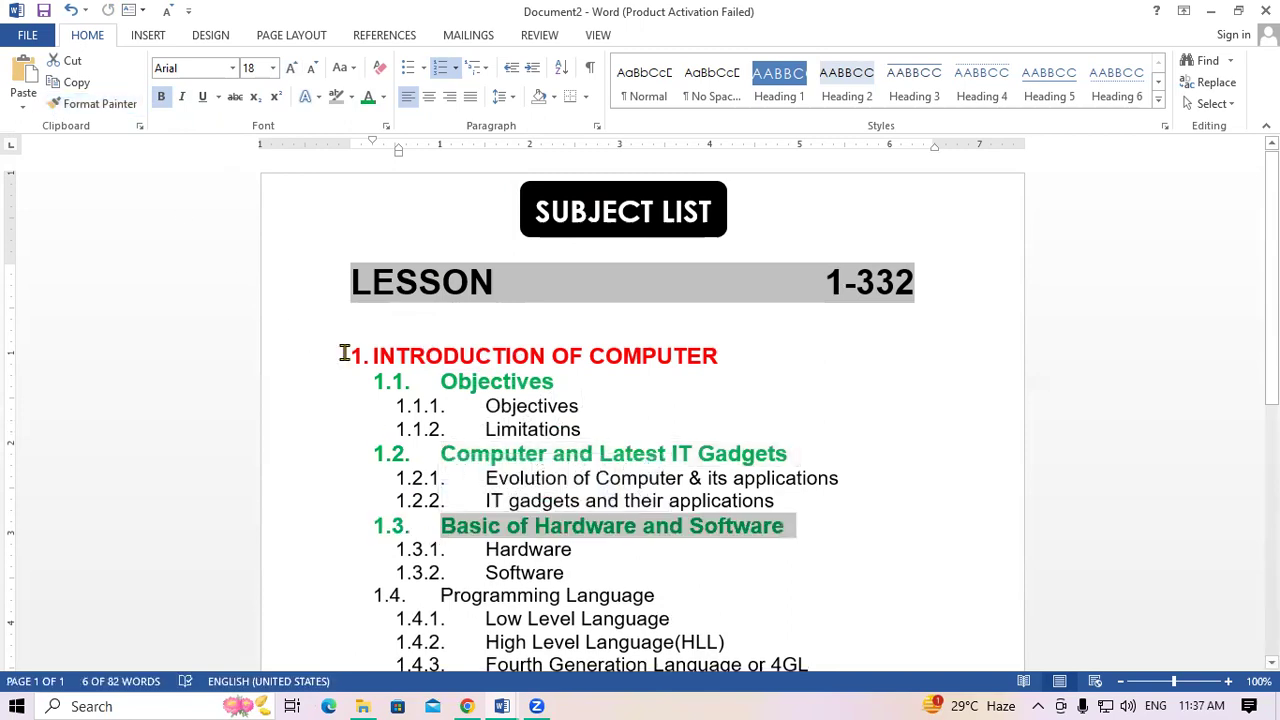
scroll(434, 403, "down", 3)
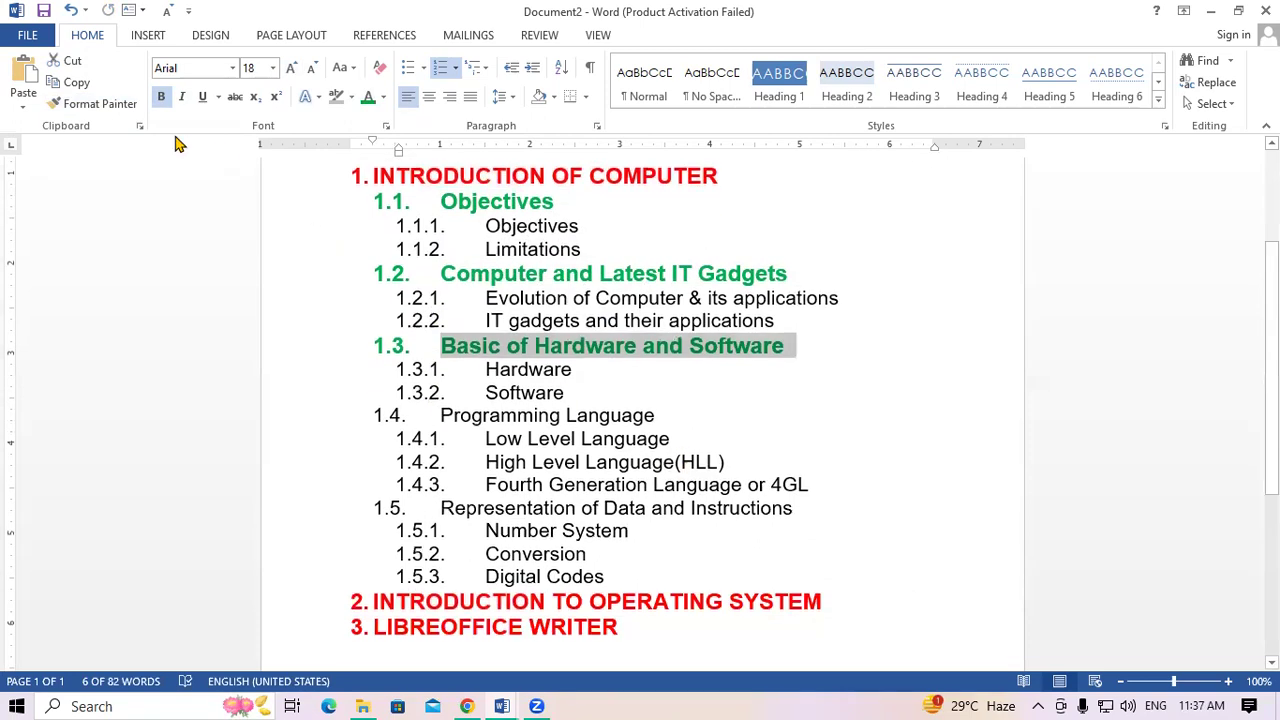
left_click(116, 108)
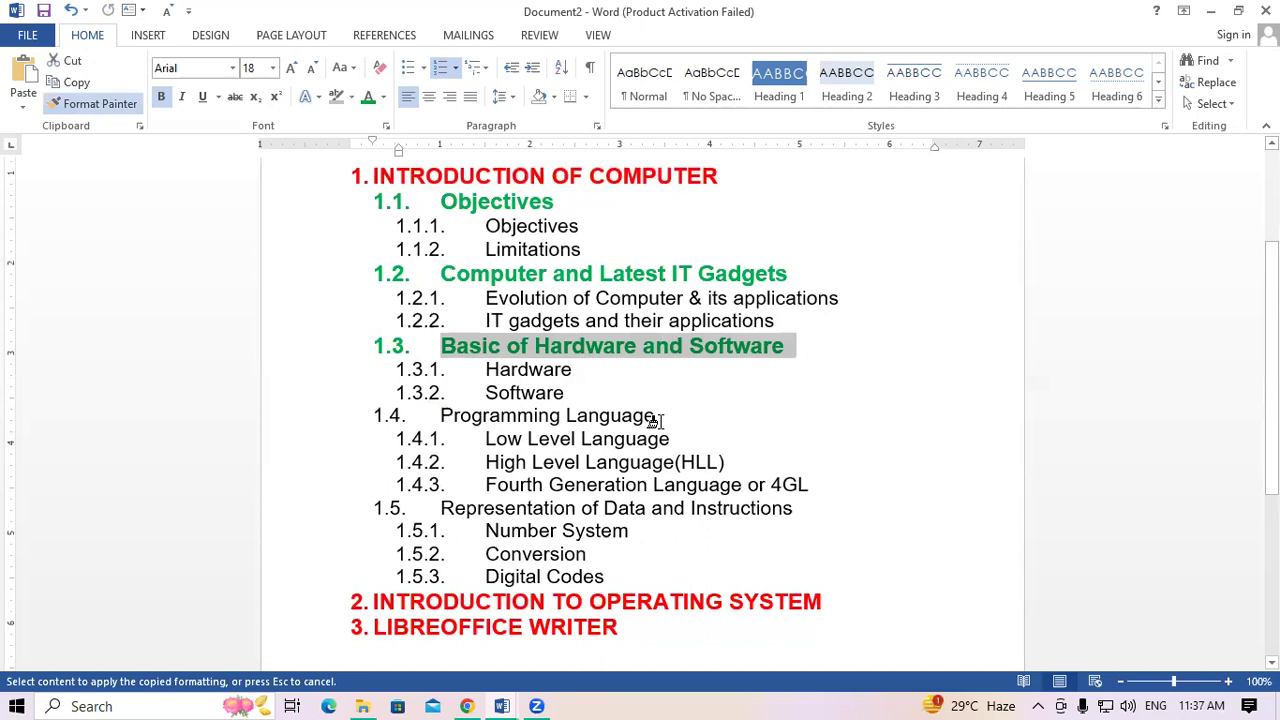
left_click_drag(655, 418, 441, 416)
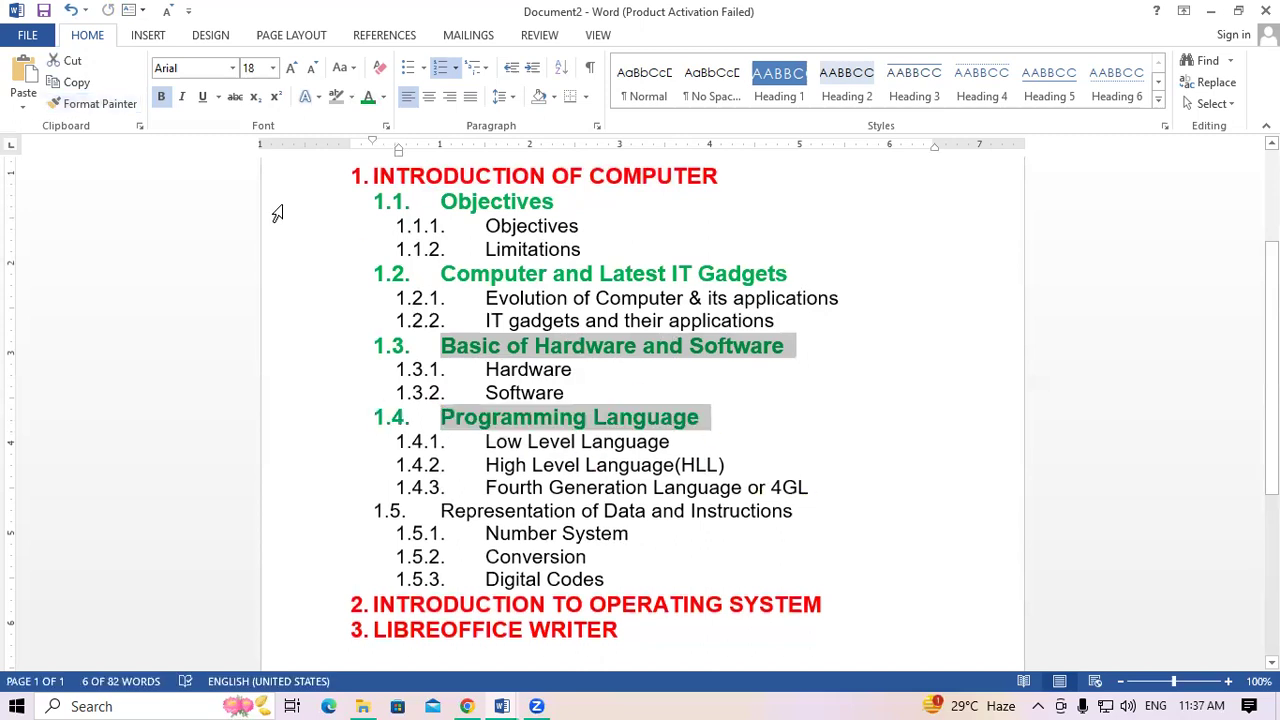
left_click(107, 104)
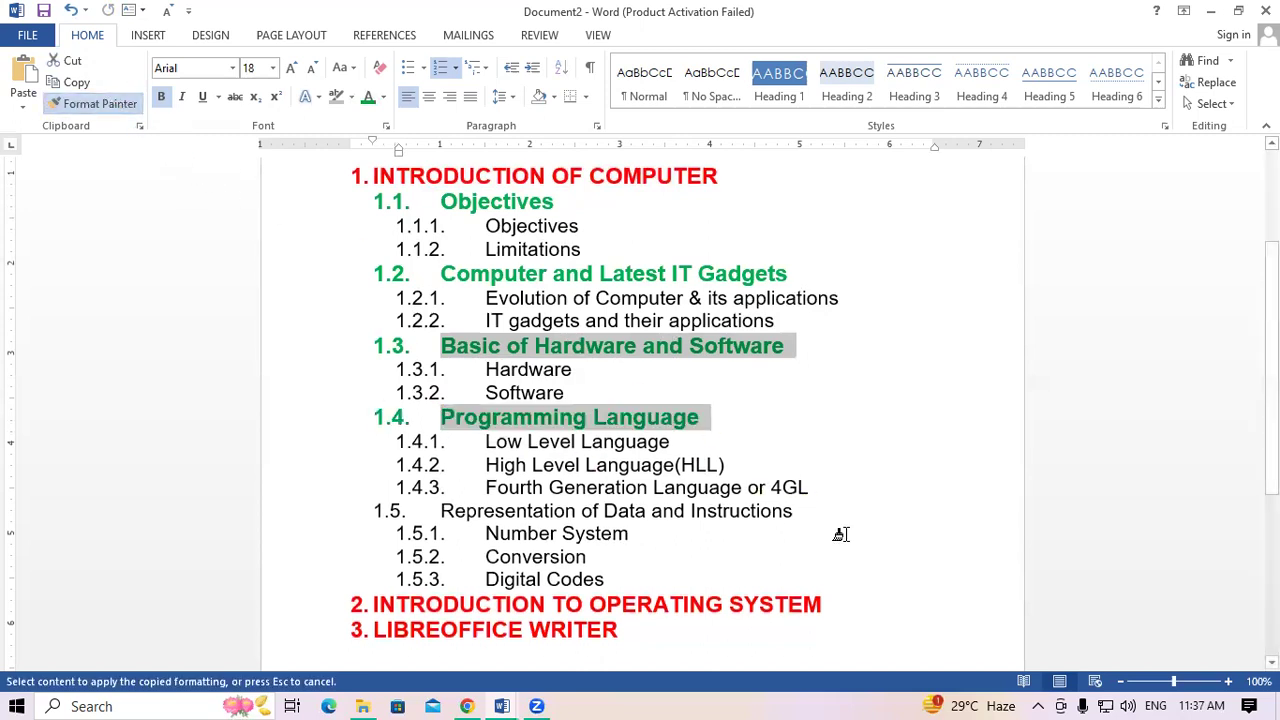
left_click_drag(812, 516, 441, 512)
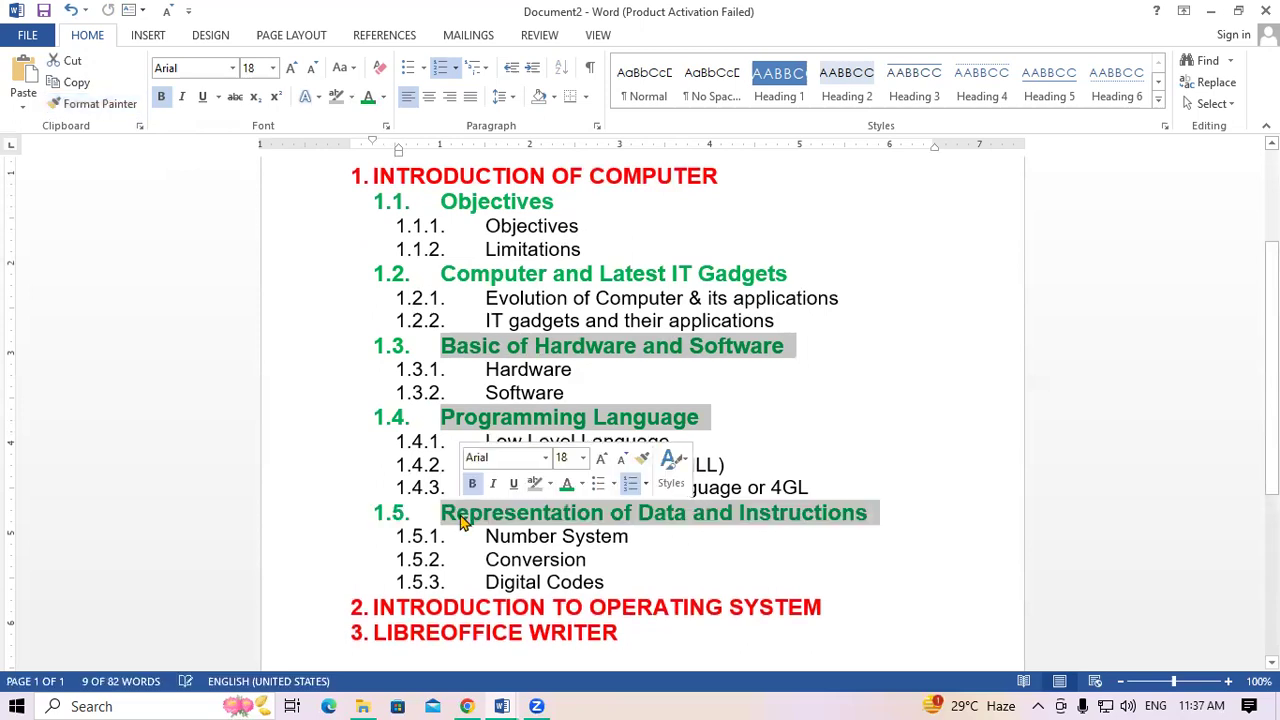
left_click(734, 570)
scroll(730, 569, "up", 2)
scroll(730, 569, "down", 2)
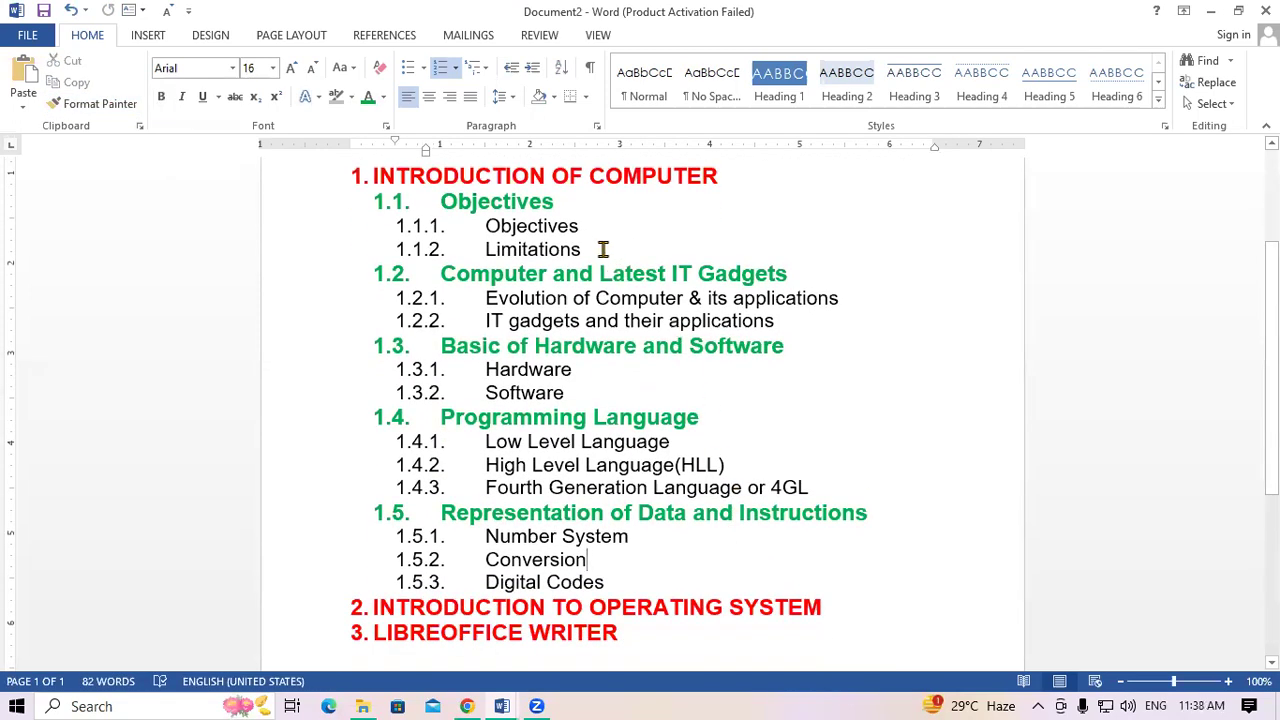
Bold items 1.1.1 through 1.4.3, then Format Paint the bold onto items 1.5.1–1.5.3.
left_click_drag(582, 249, 503, 228)
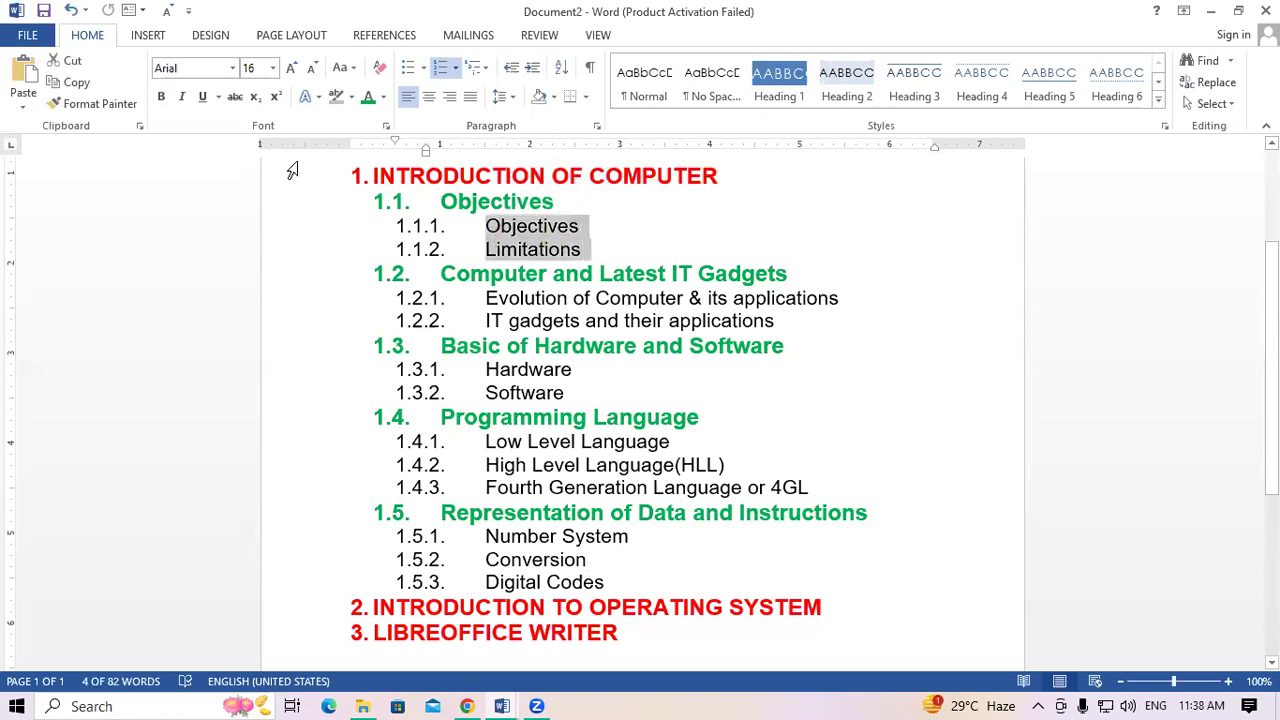
left_click(161, 96)
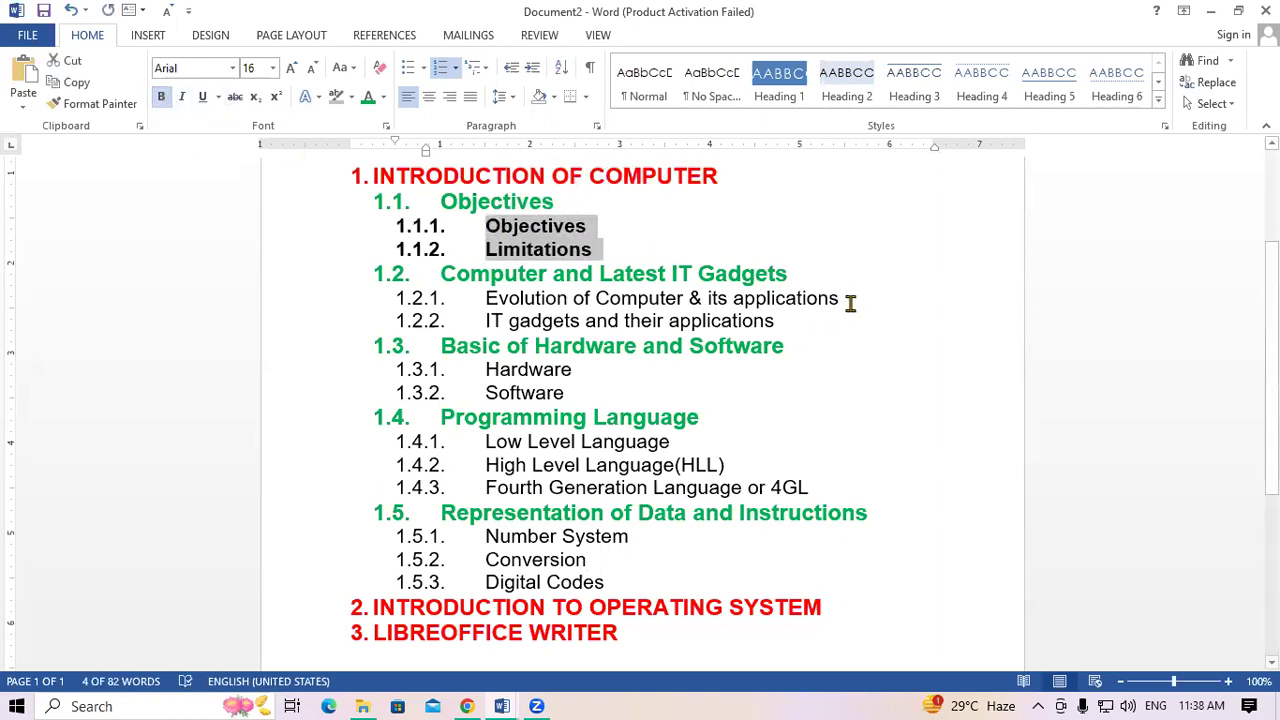
left_click_drag(850, 303, 596, 298)
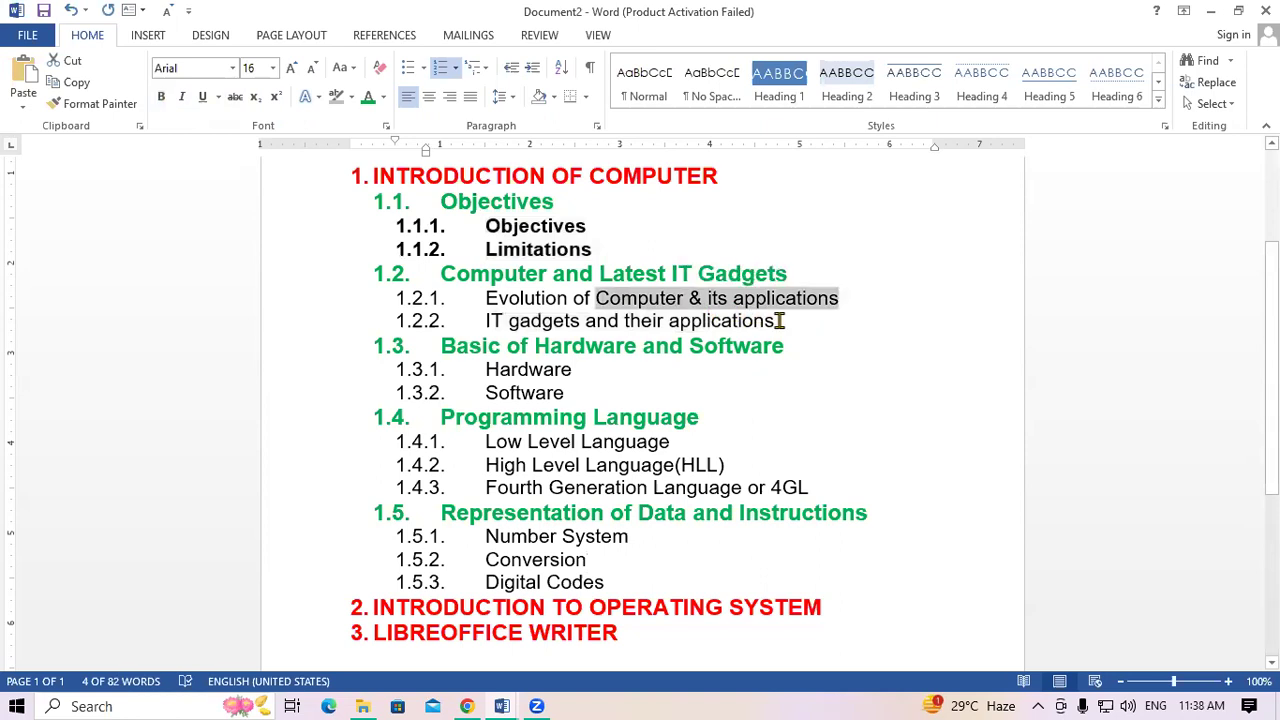
left_click_drag(780, 320, 437, 298)
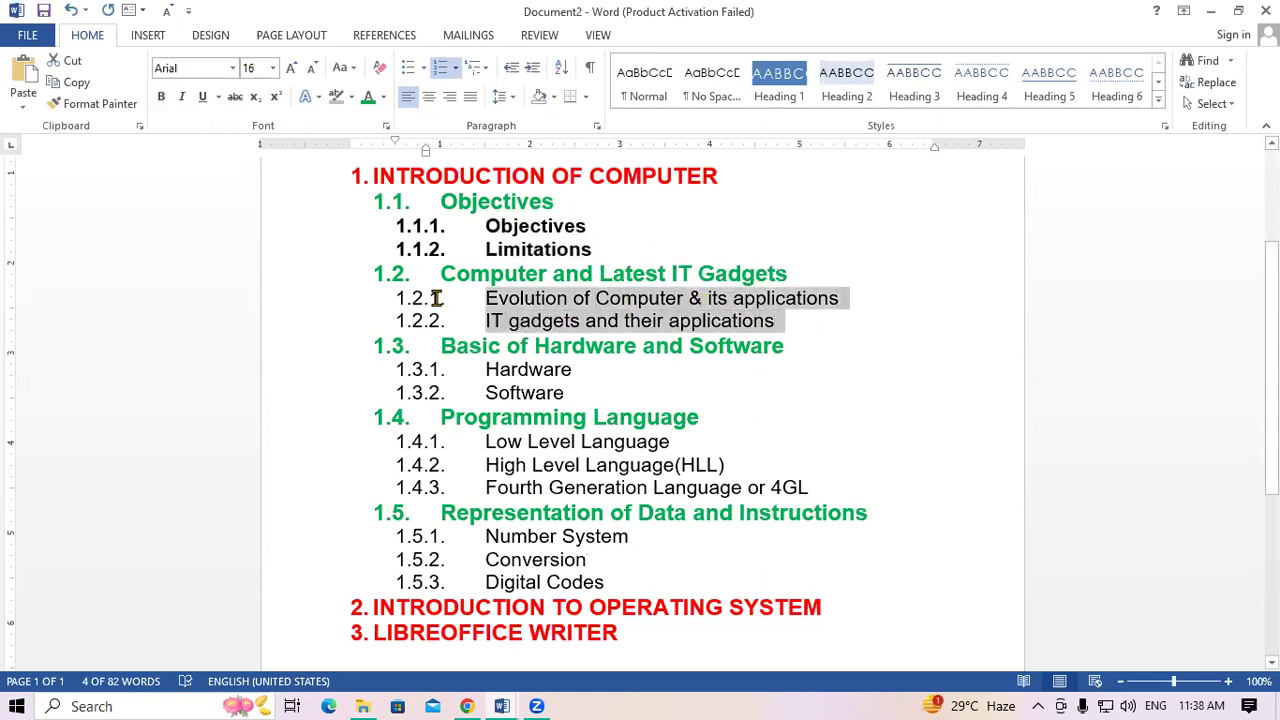
left_click(161, 96)
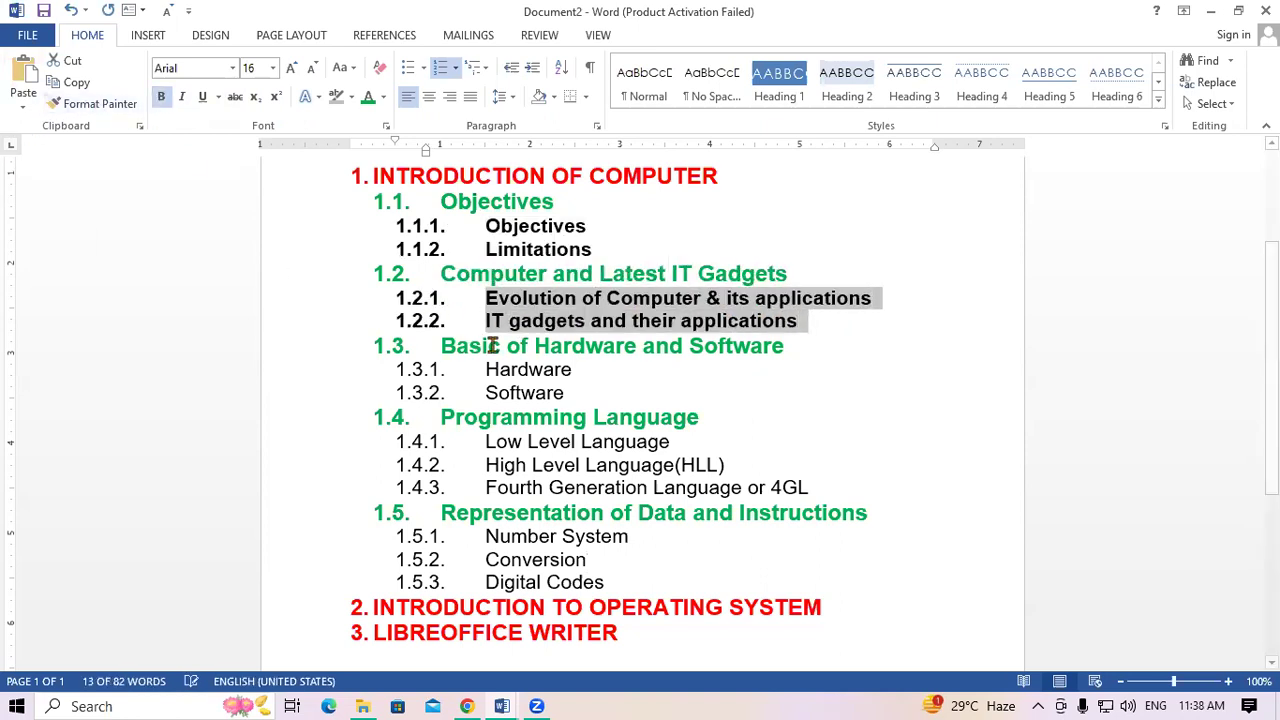
left_click_drag(590, 392, 470, 369)
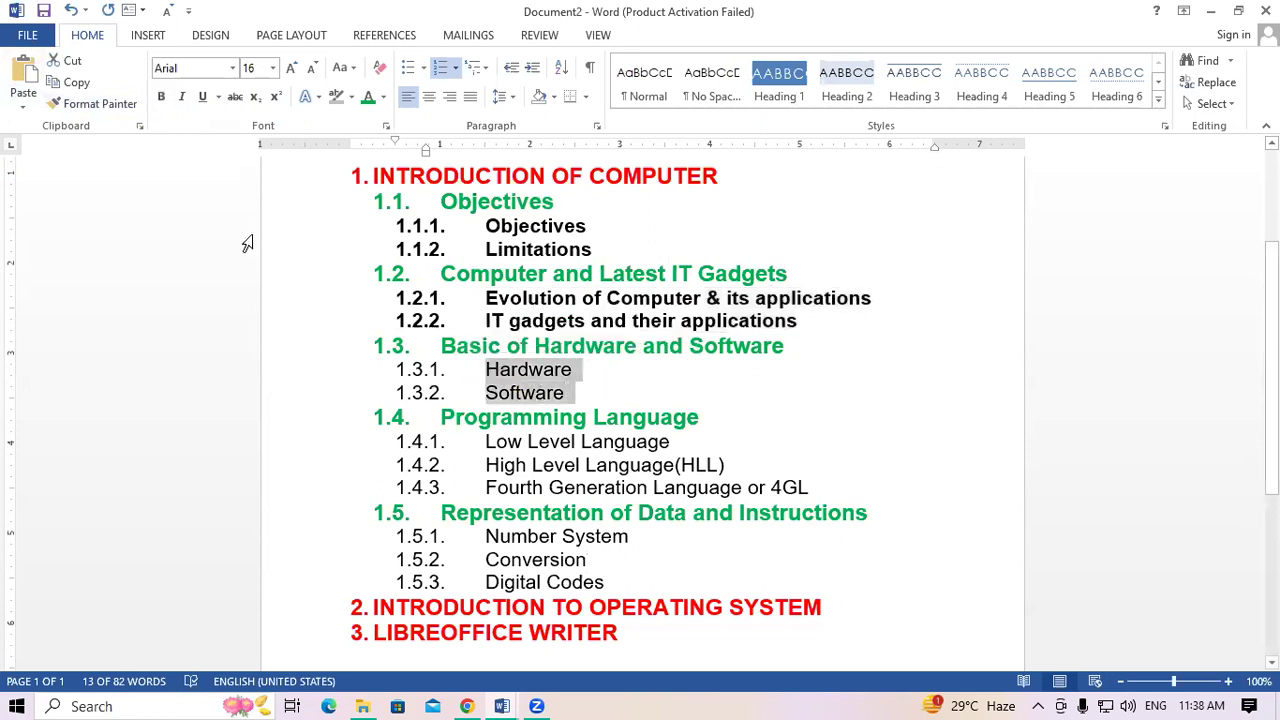
left_click(161, 96)
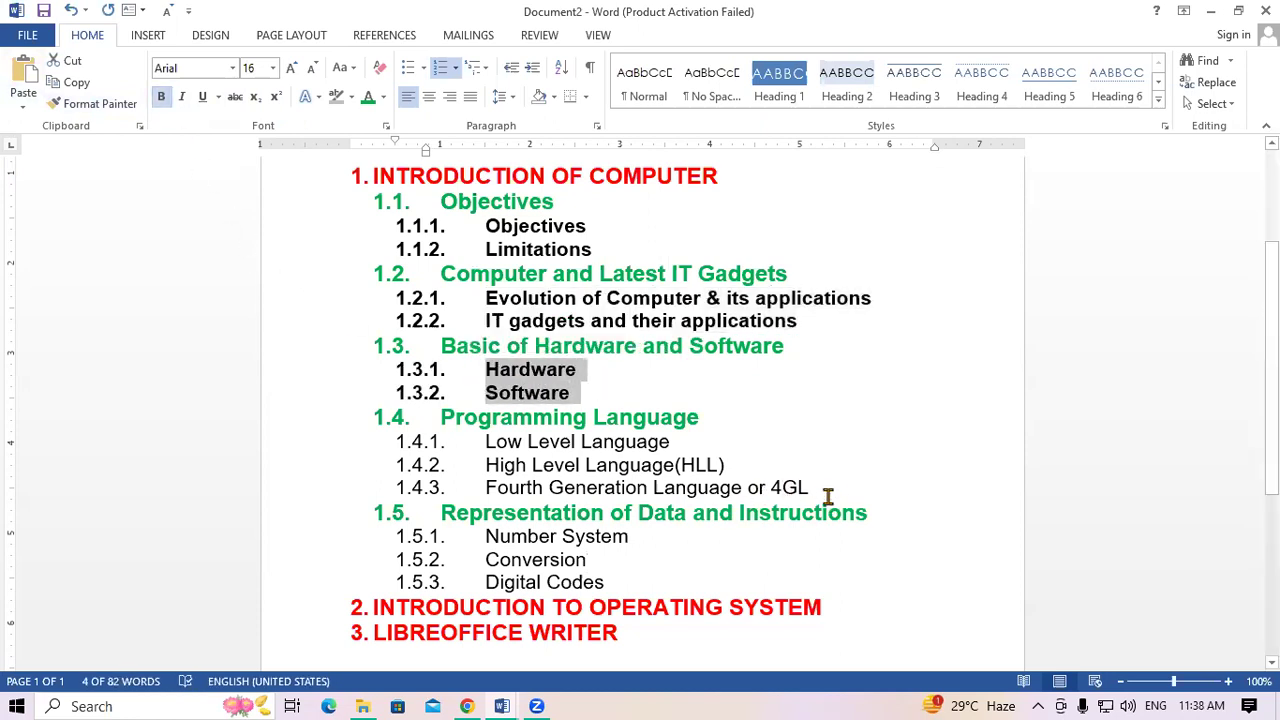
left_click_drag(810, 487, 450, 442)
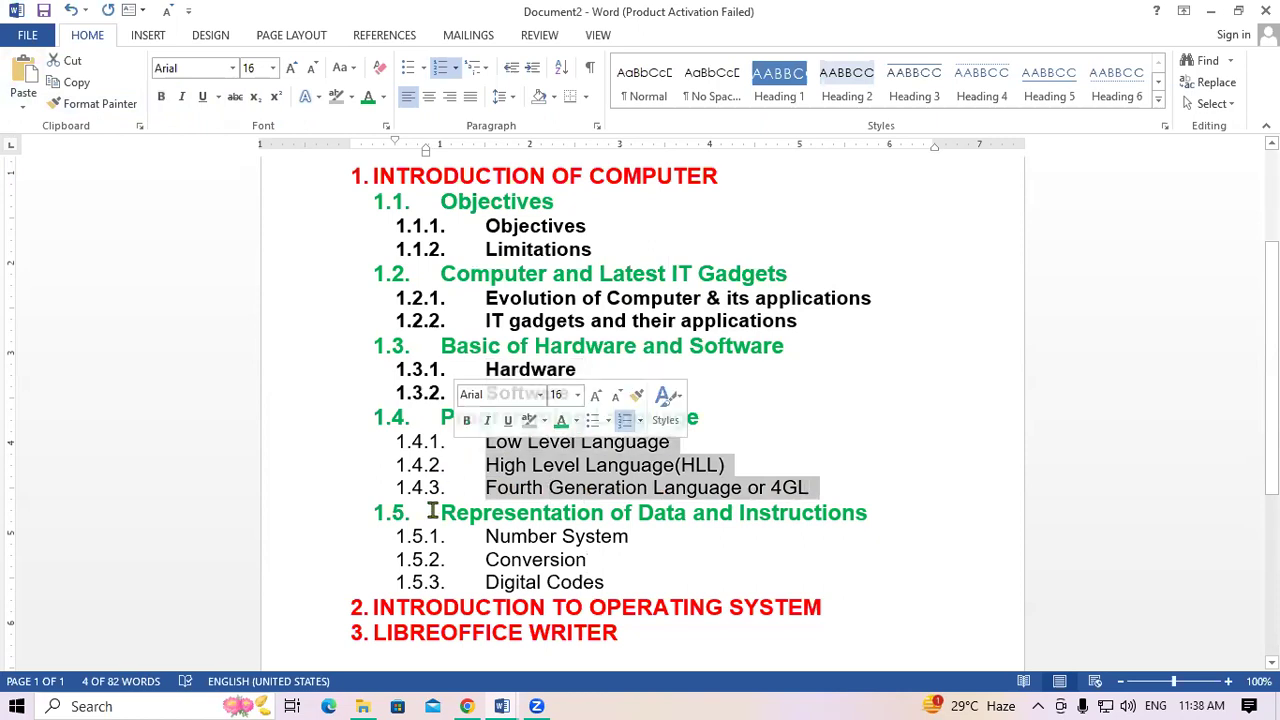
left_click(162, 97)
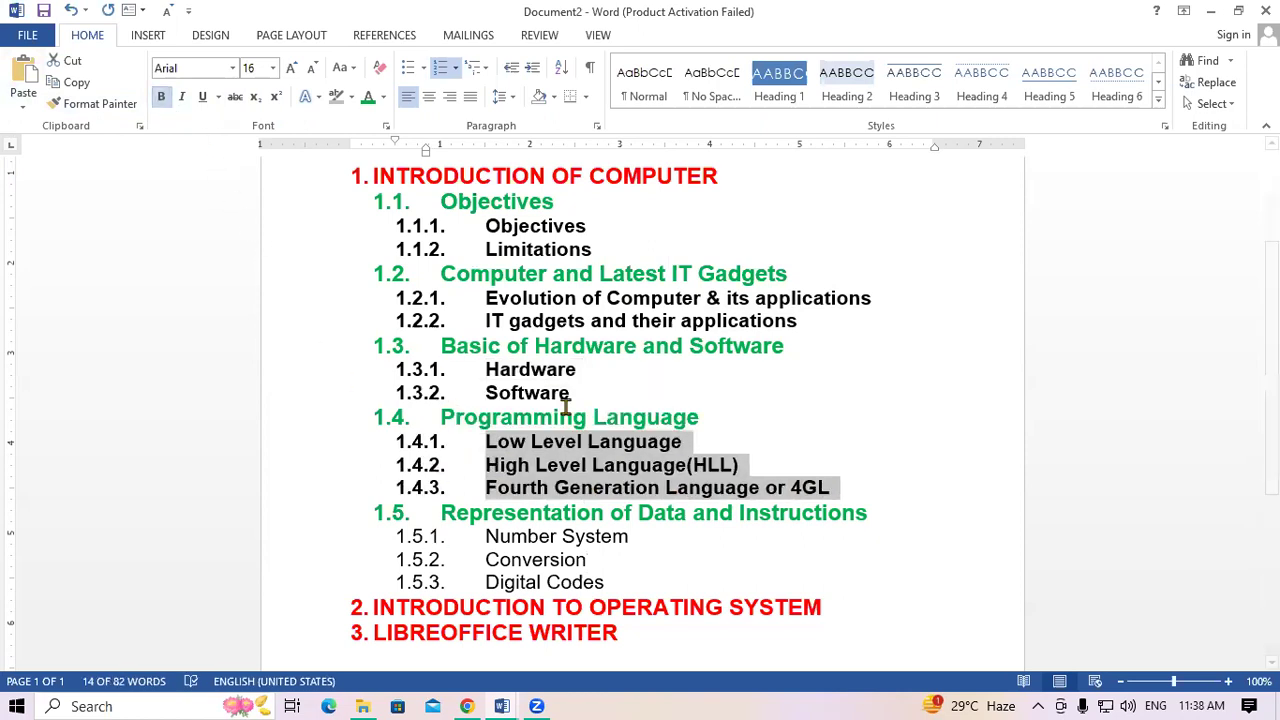
left_click(99, 104)
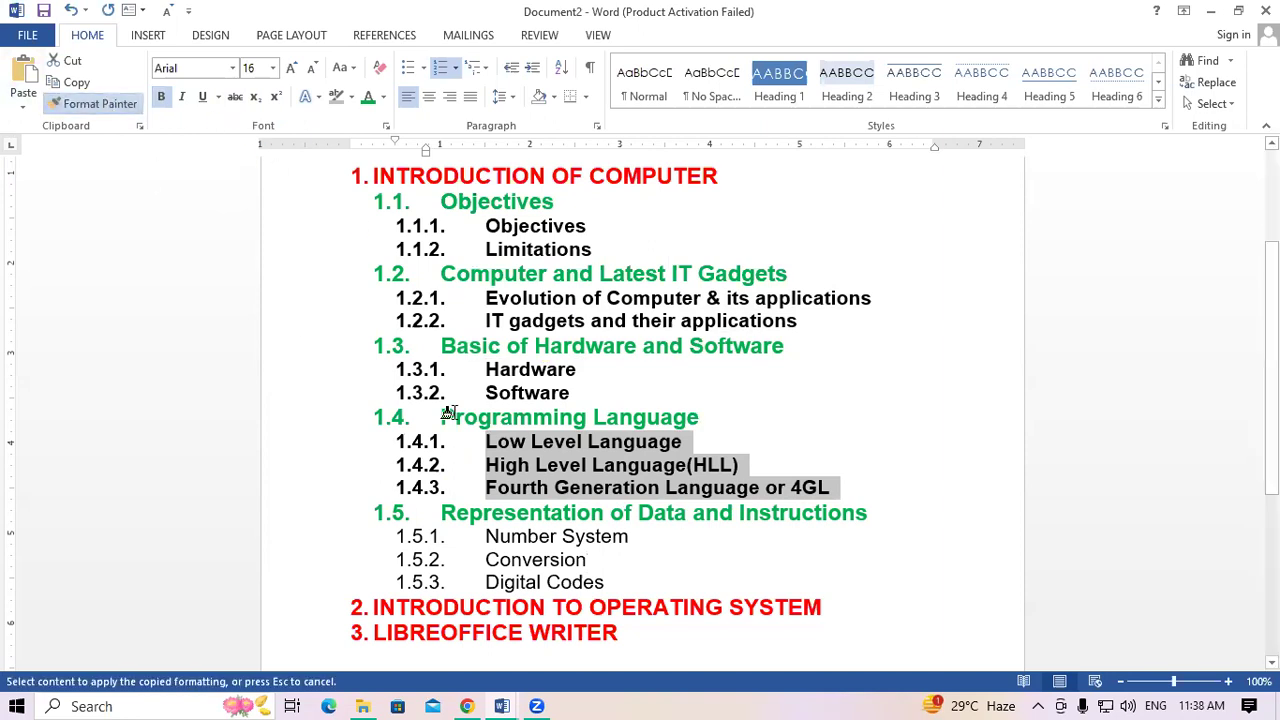
mouse_move(608, 582)
left_mouse_down()
mouse_move(491, 572)
mouse_move(457, 540)
left_mouse_up()
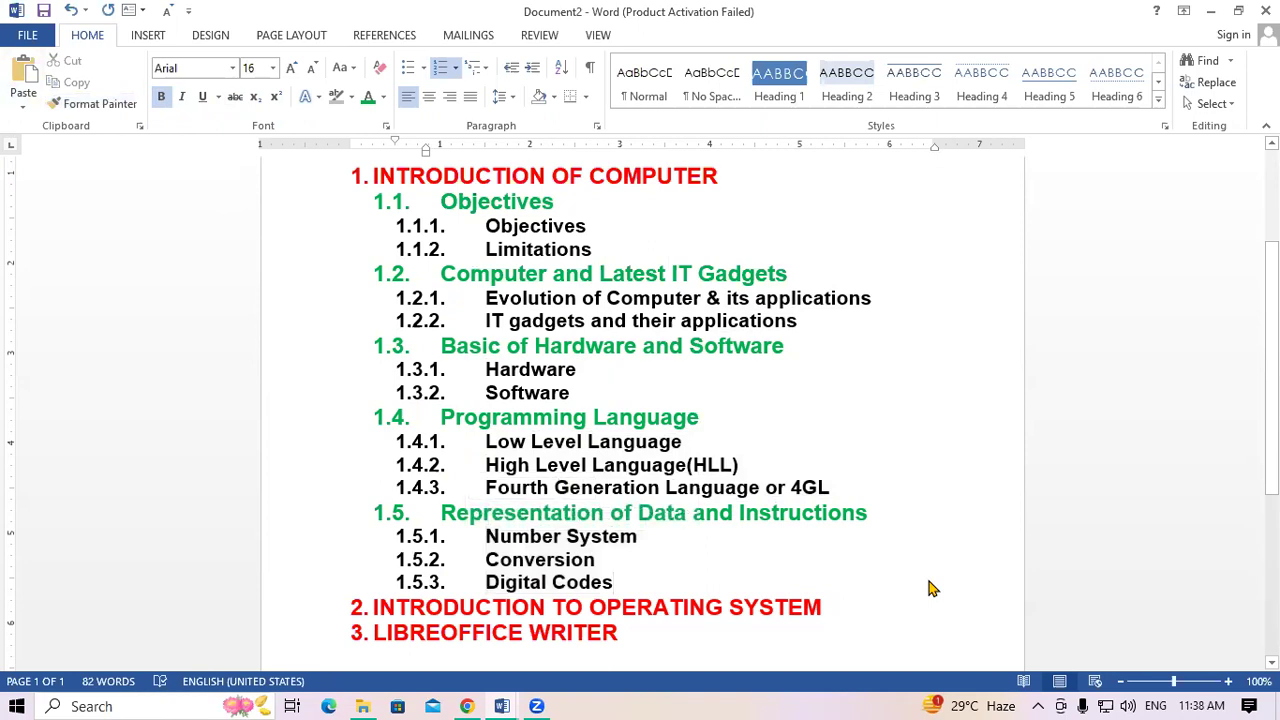
scroll(925, 585, "up", 3)
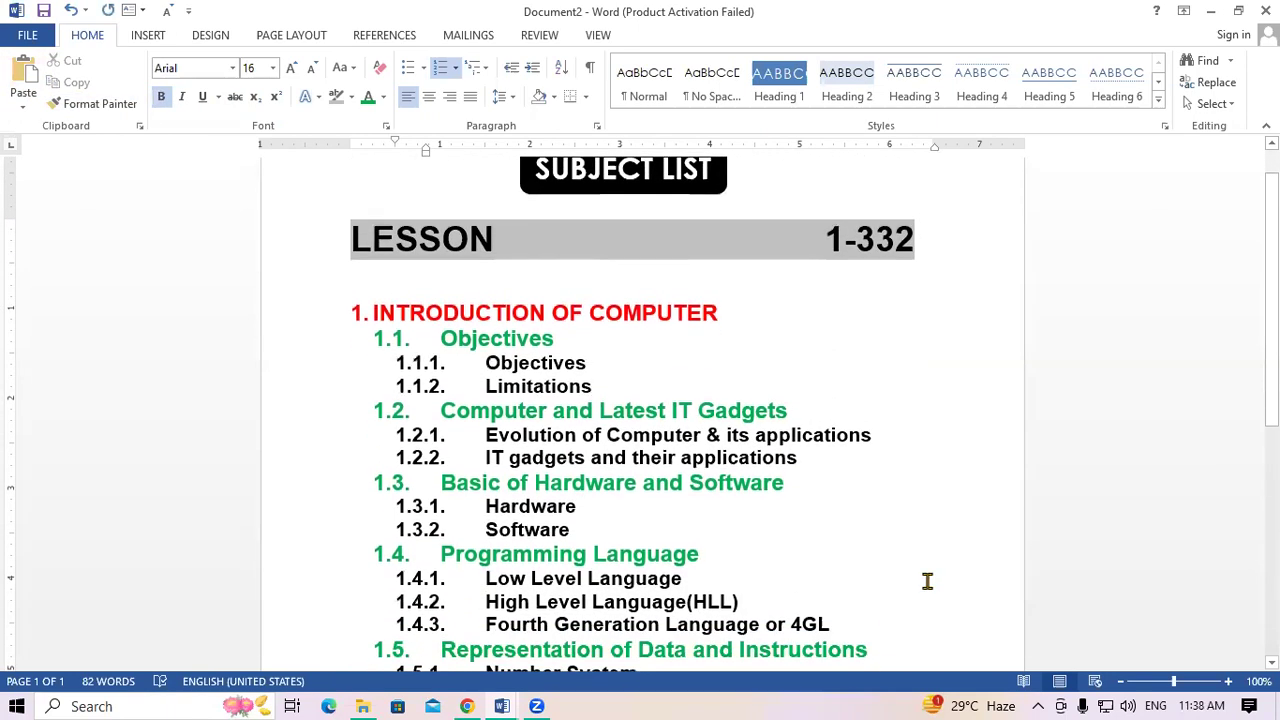
scroll(927, 581, "down", 1)
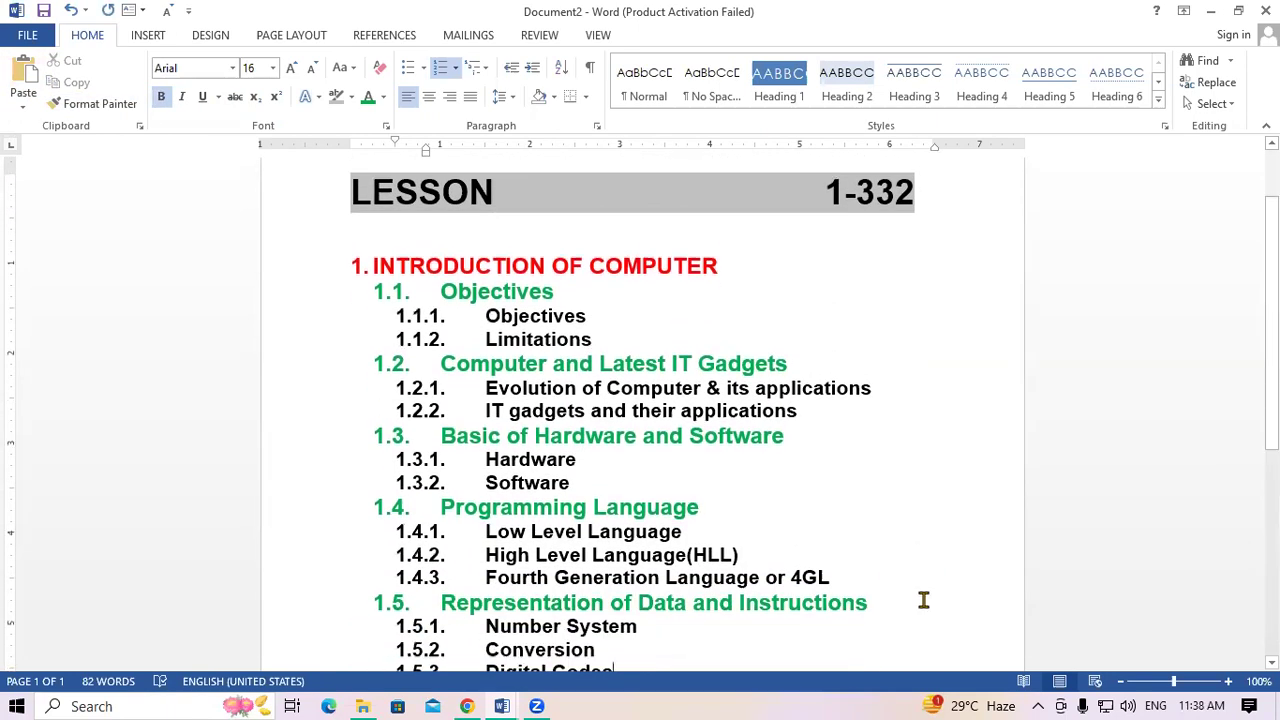
scroll(923, 600, "up", 2)
scroll(923, 604, "down", 2)
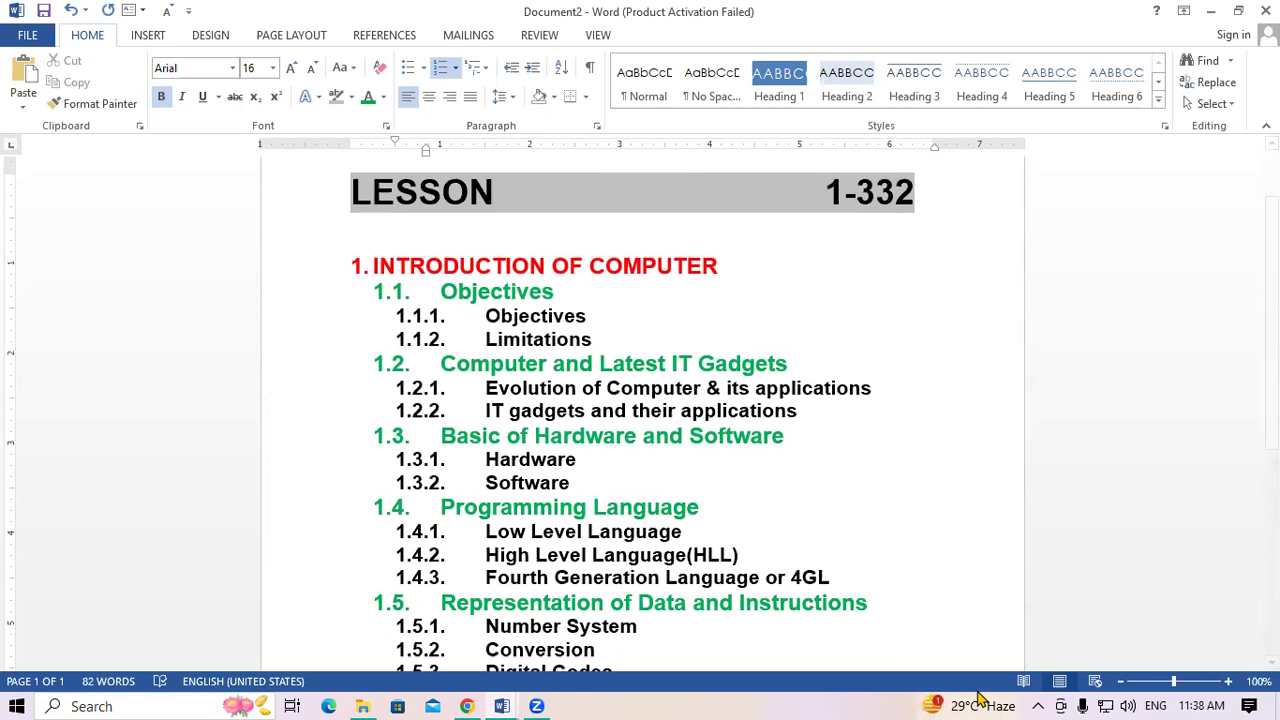
double_click(418, 268)
scroll(700, 480, "down", 5)
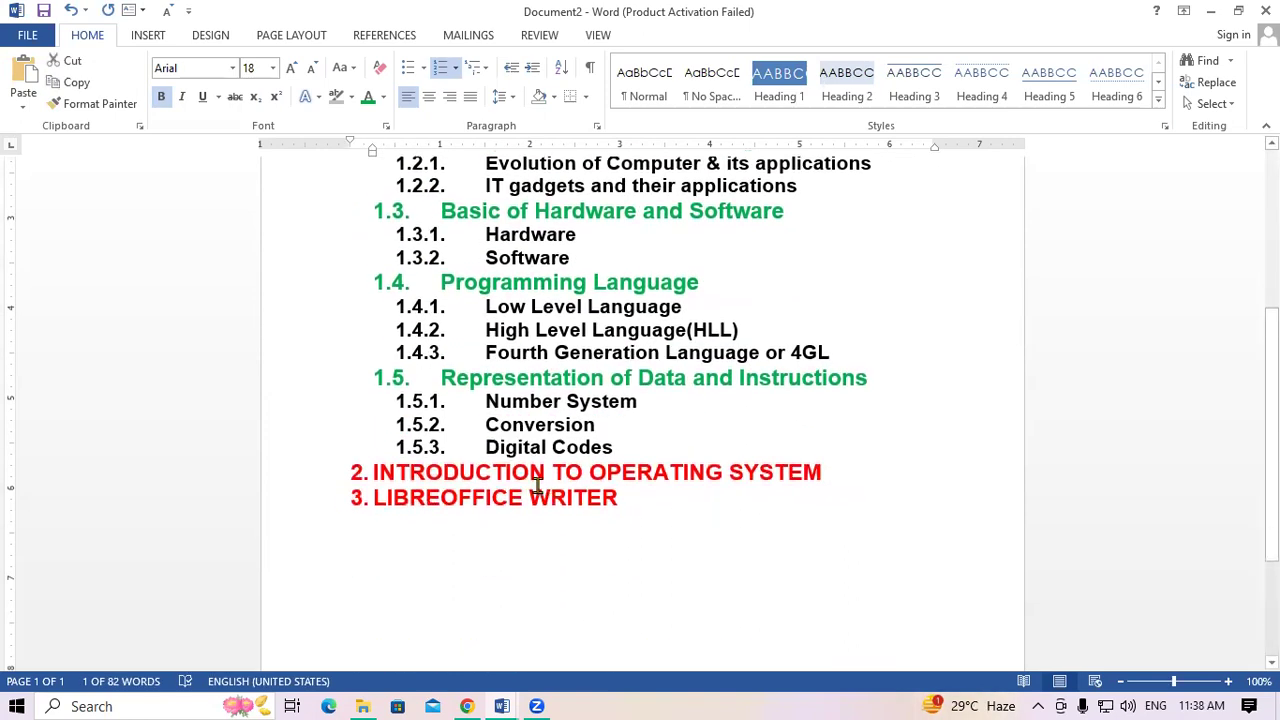
scroll(534, 488, "up", 2)
scroll(480, 380, "up", 2)
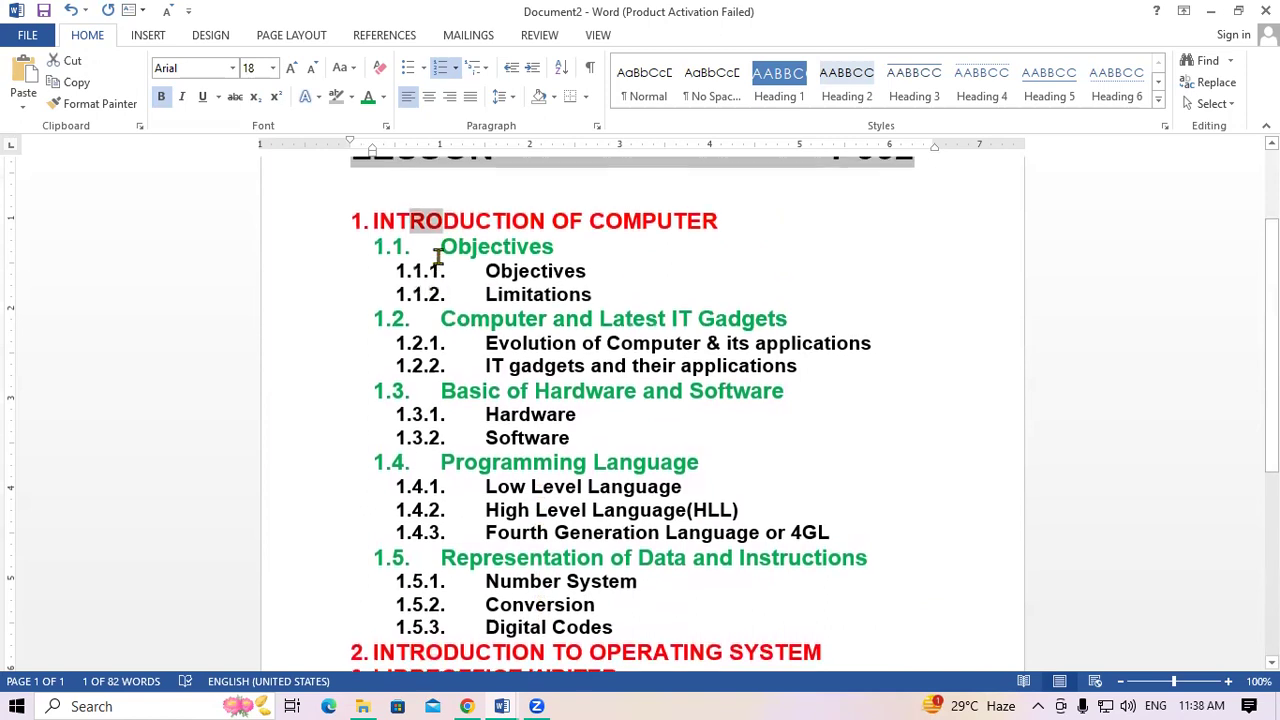
left_click_drag(441, 246, 456, 246)
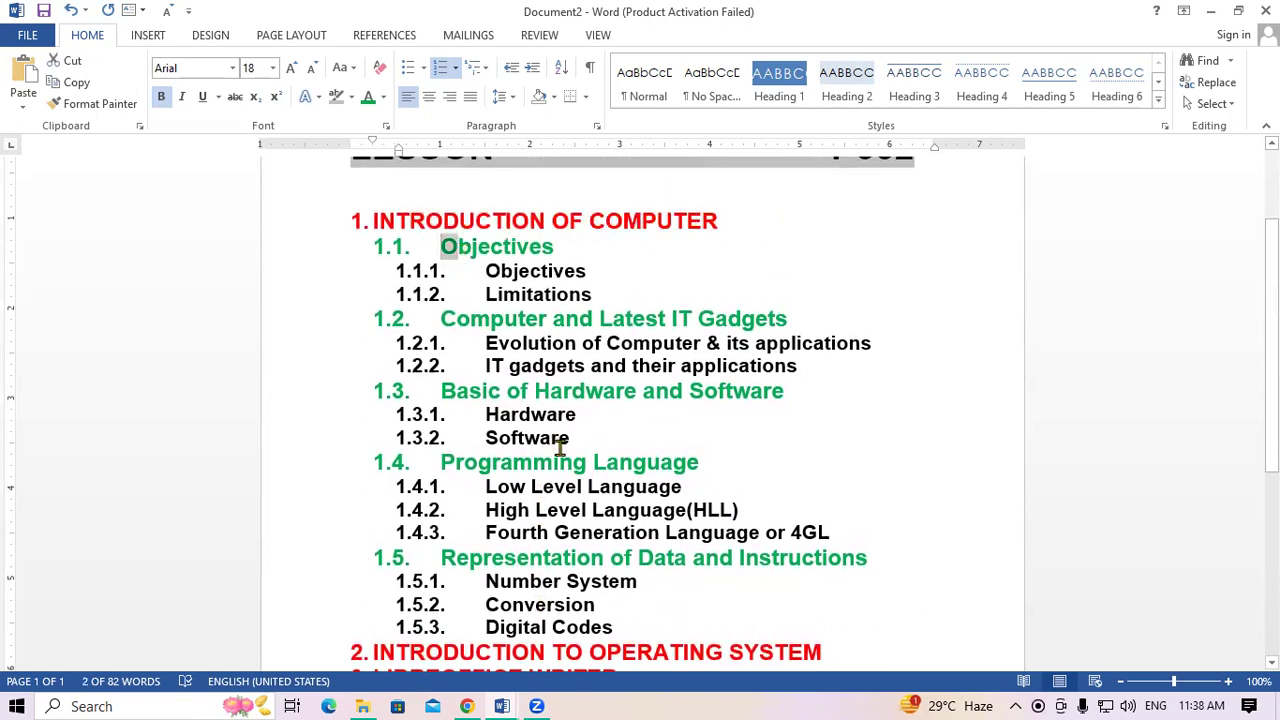
left_click(871, 586)
scroll(871, 586, "down", 3)
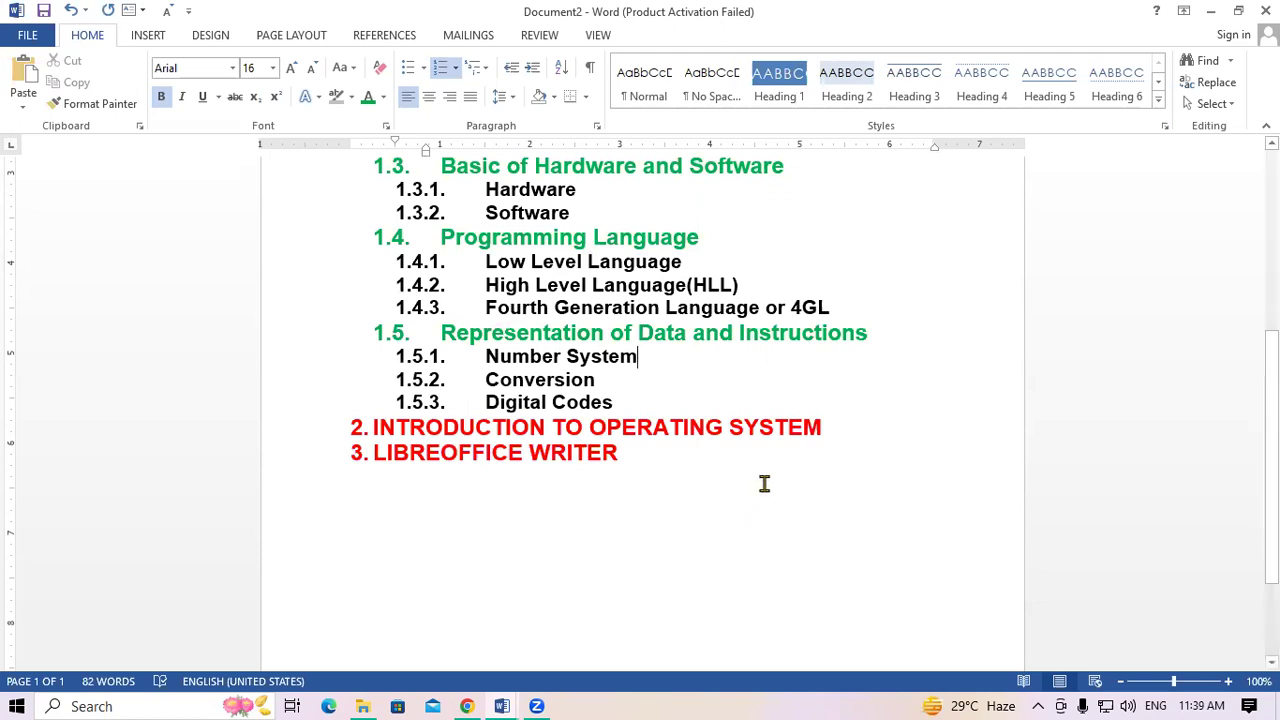
Add 2.1 Objectives and 2.2 Operating System under lesson 2, then start an empty 2.2.1 item.
left_click(830, 424)
key("Return")
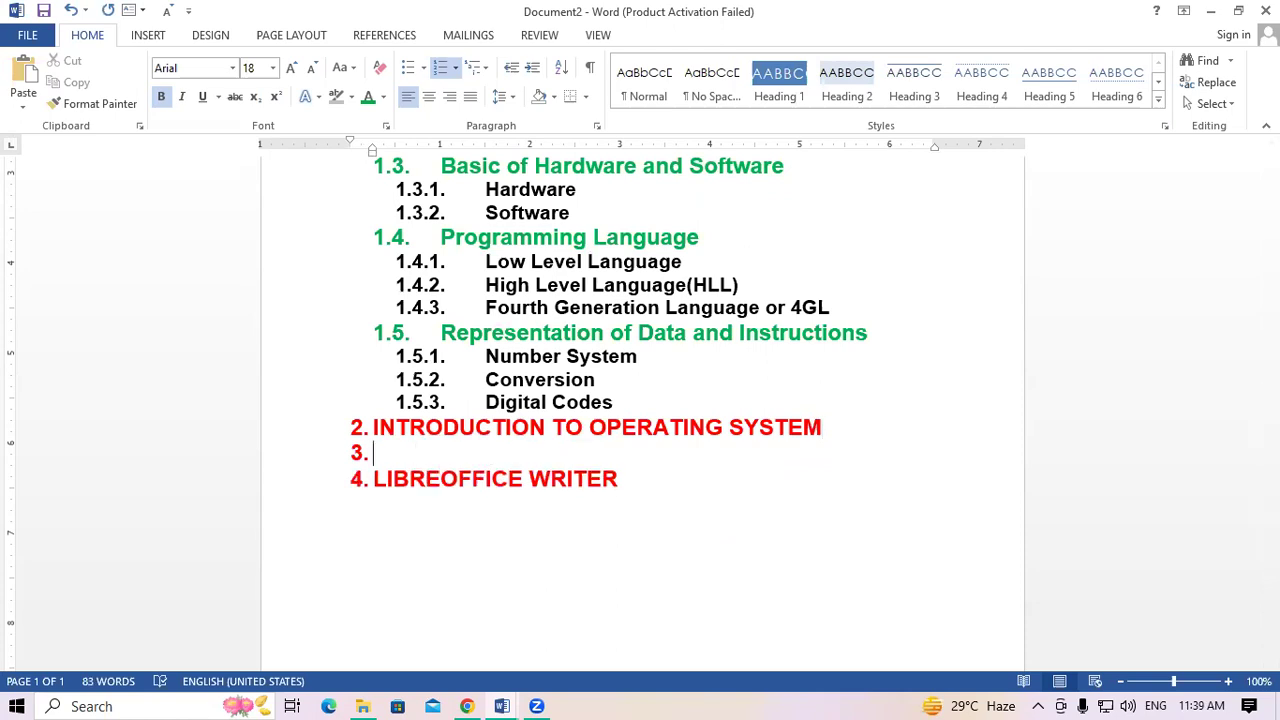
key("Tab")
type("Objectives")
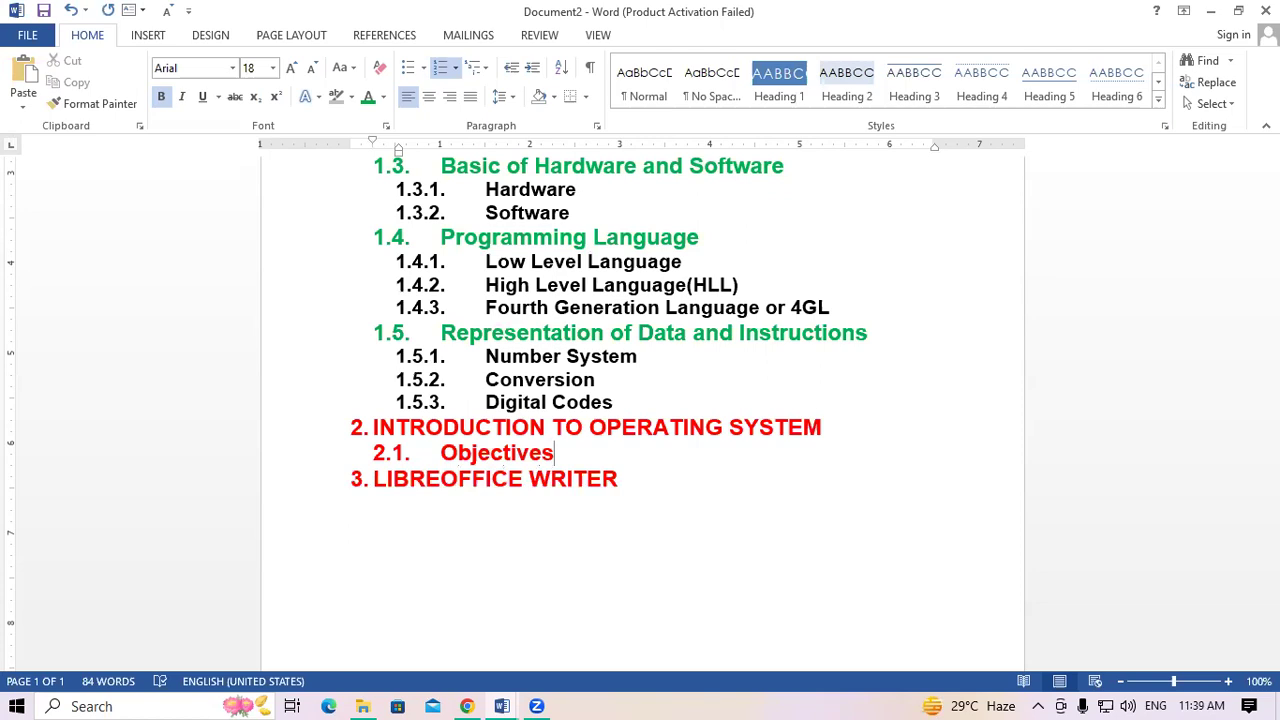
key("Return")
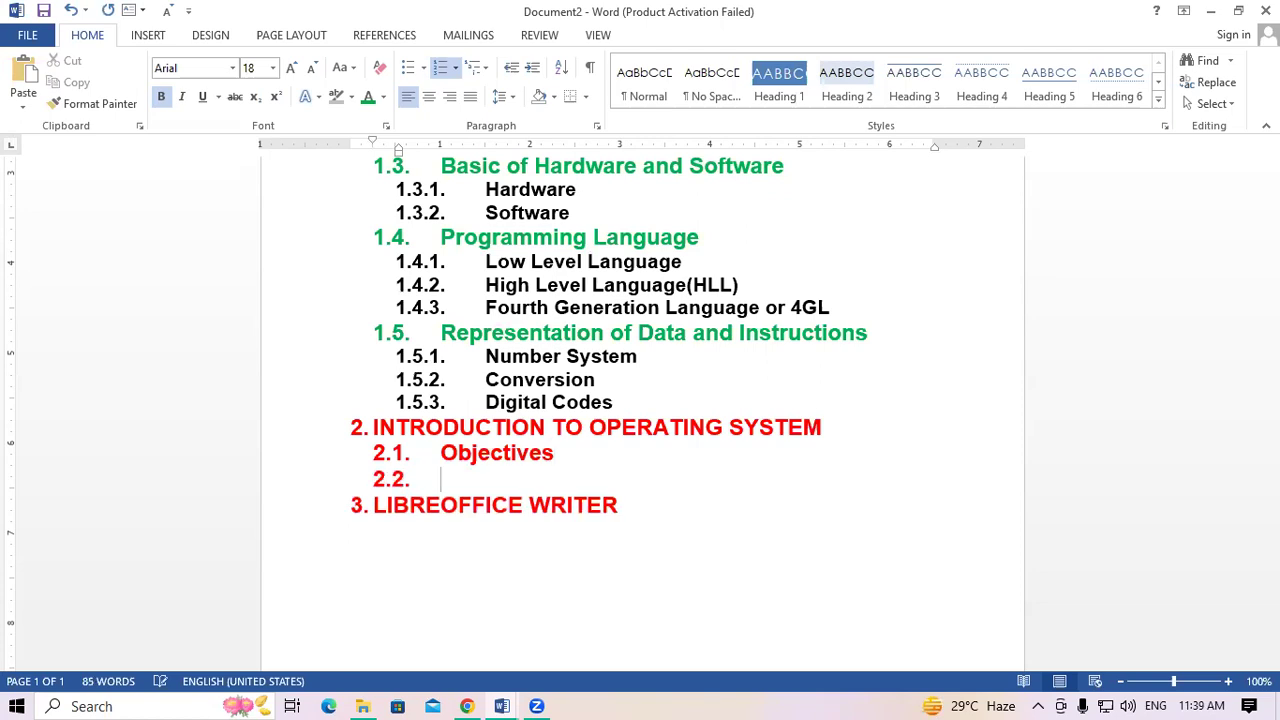
type("Operating System")
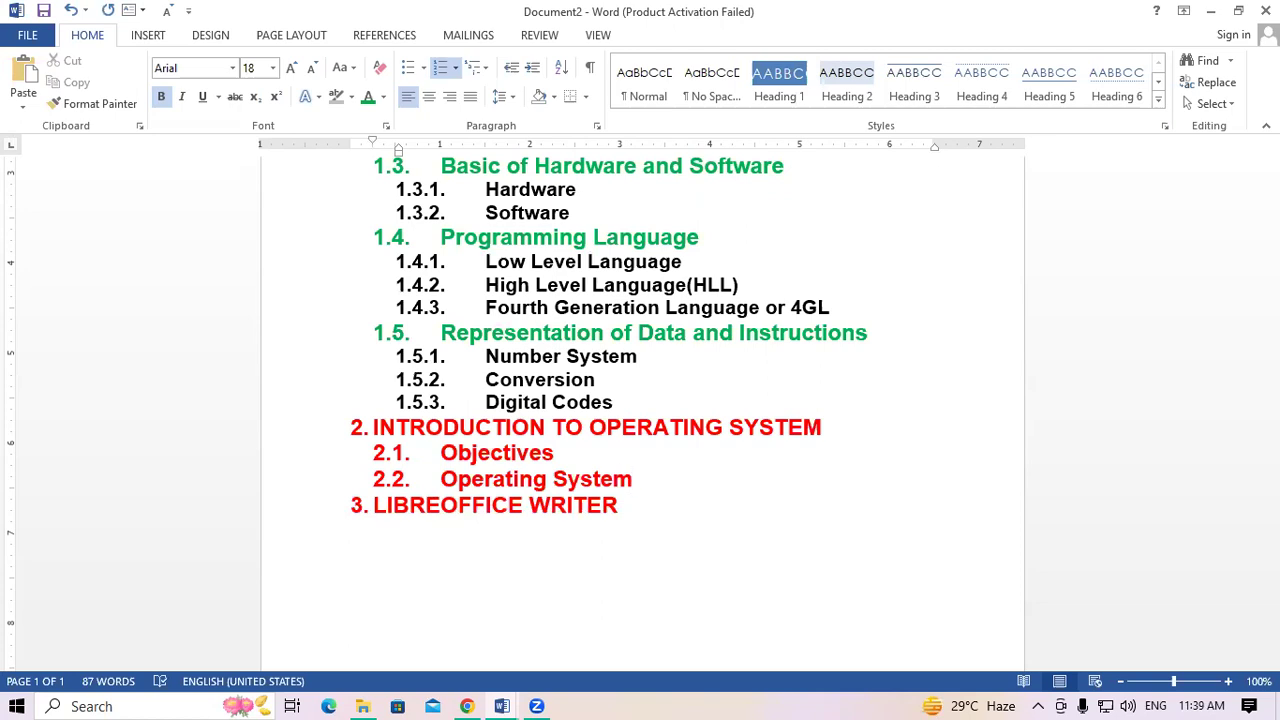
key("Return")
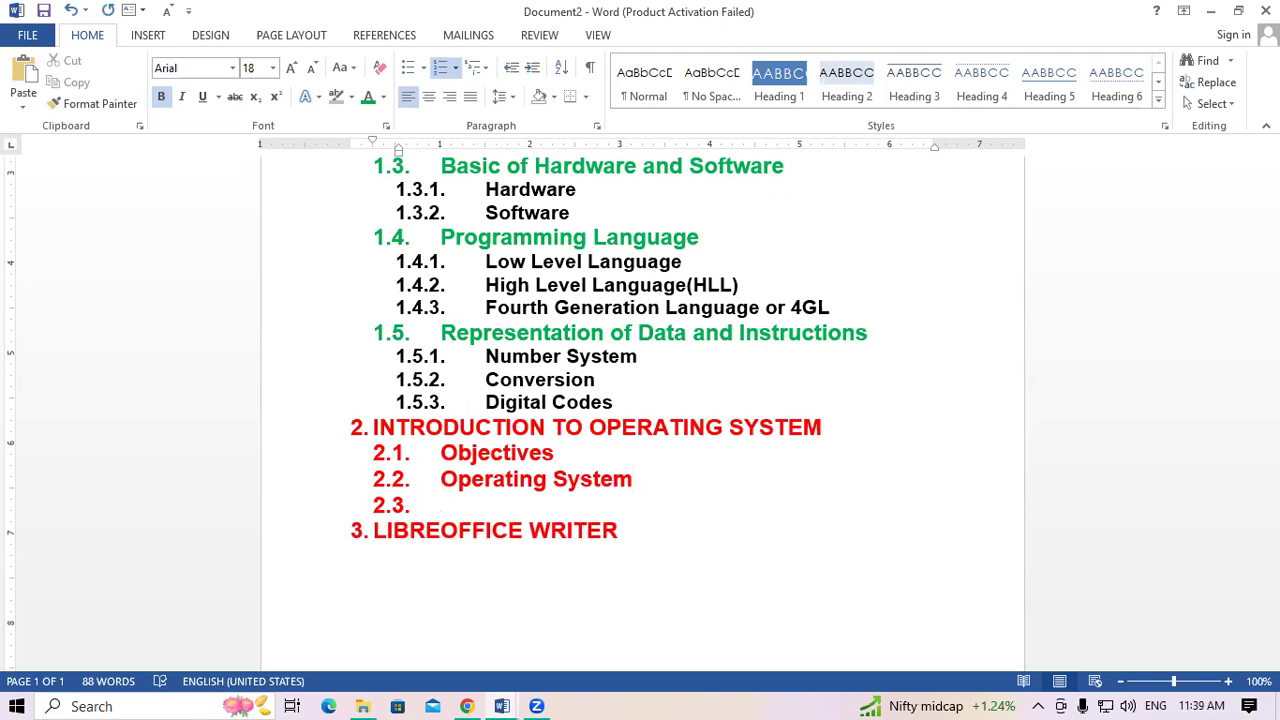
key("Tab")
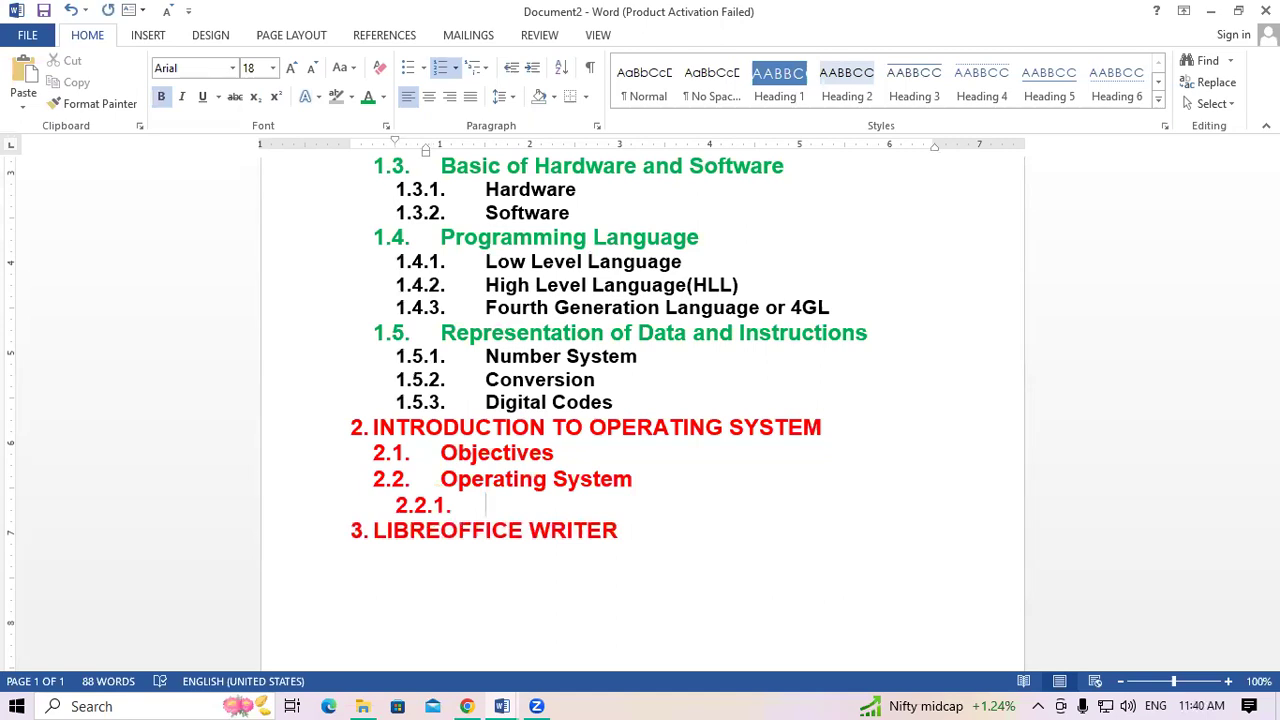
Type 2.2.1 Basics of Operating System and 2.2.2 Operating System for Desktop and Laptop, then start 2.2.3.
type("Basics ")
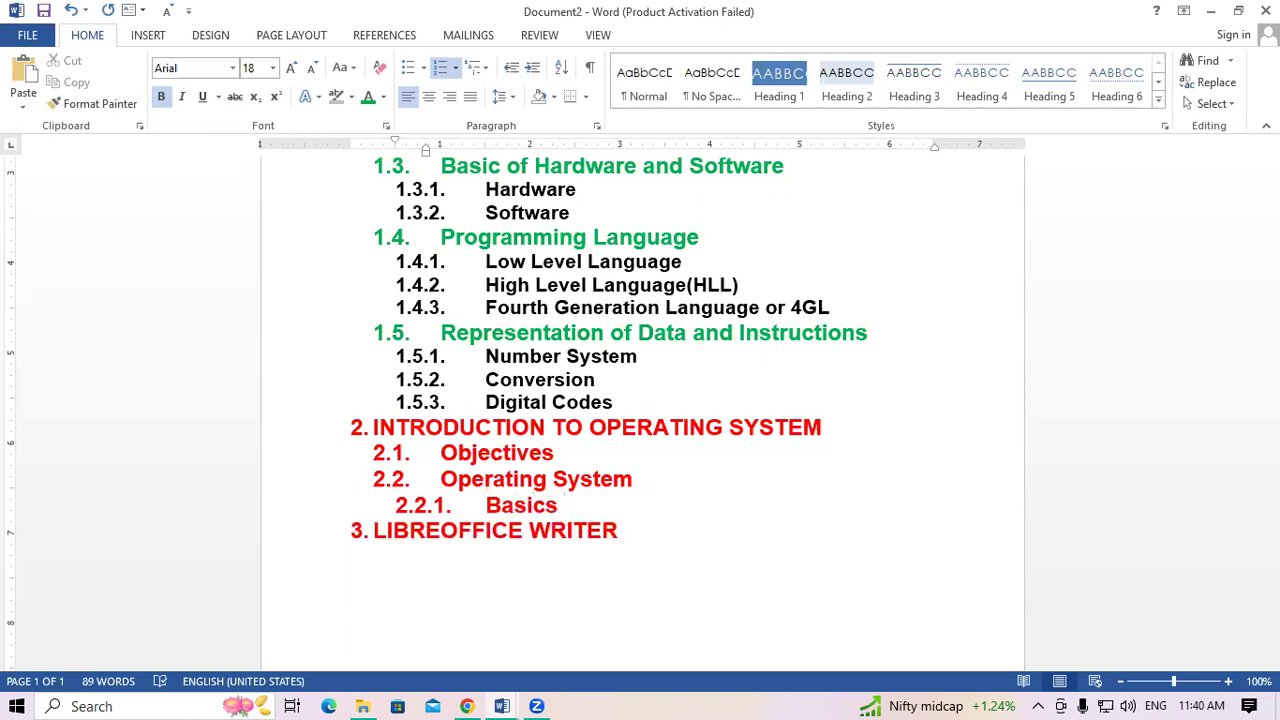
type("of ")
type("Opeara")
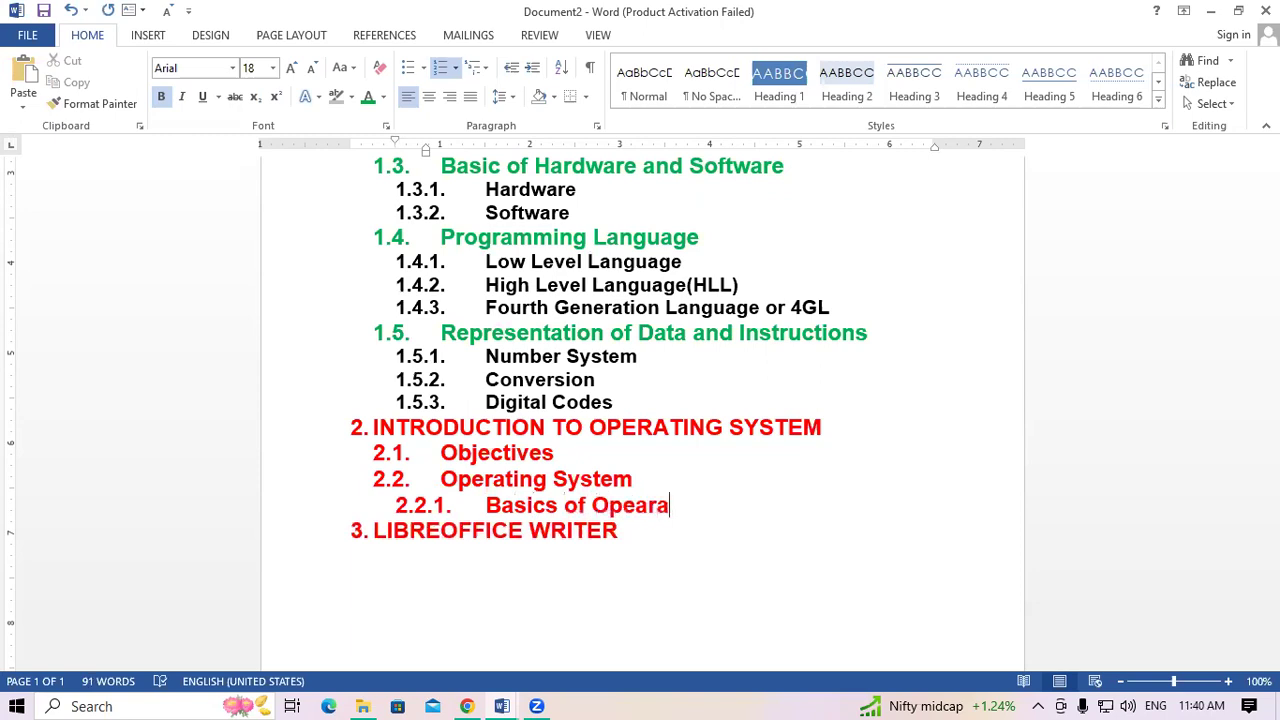
key("BackSpace")
key("BackSpace")
key("BackSpace")
type("rati")
type("ng System")
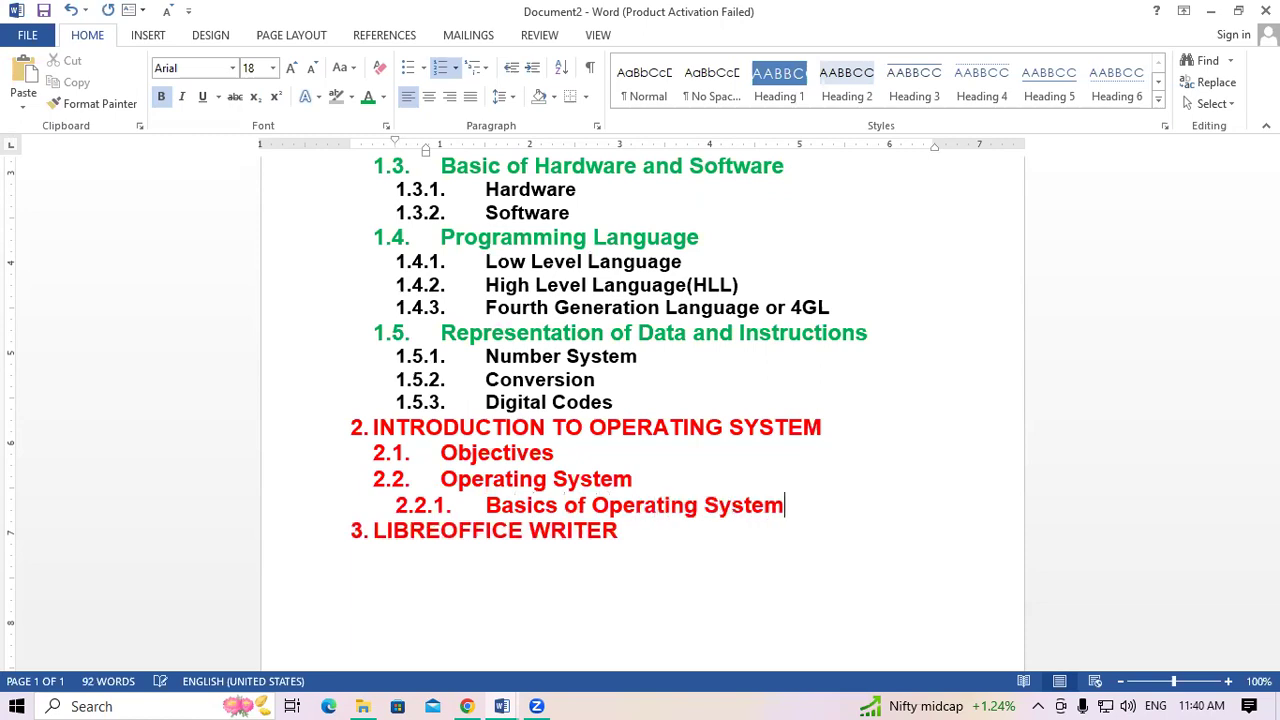
key("Return")
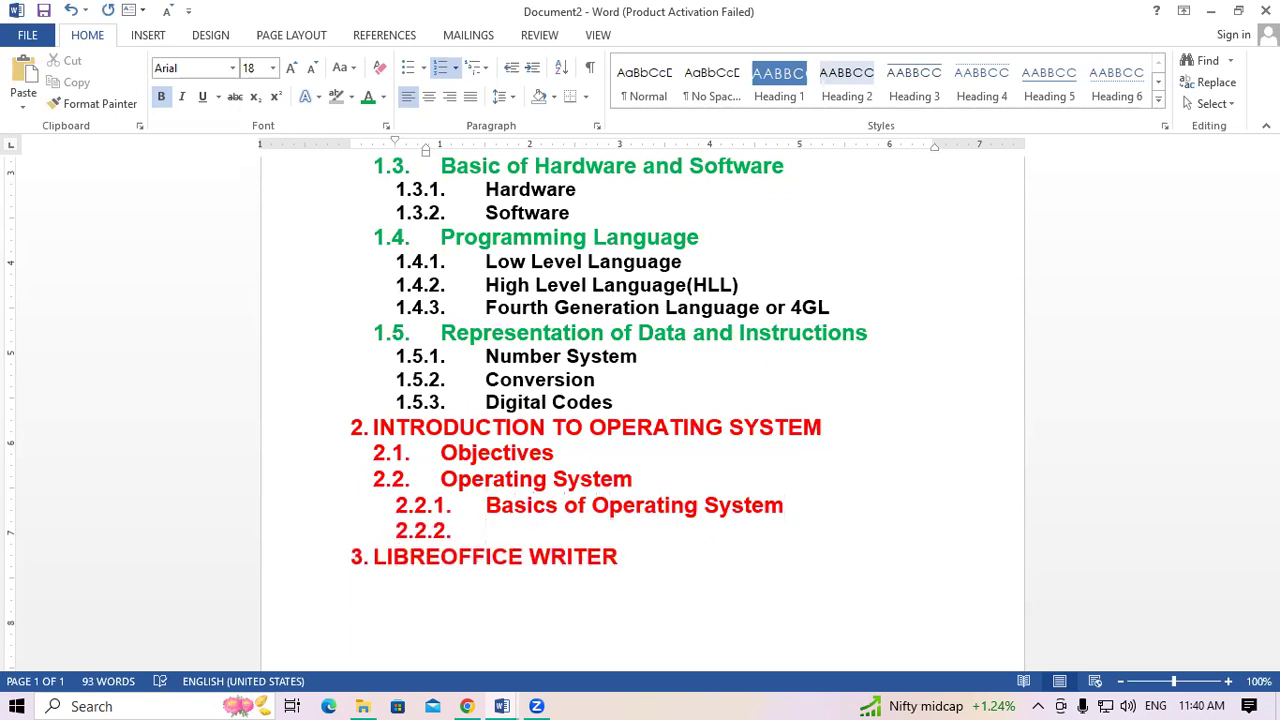
type("Operating ")
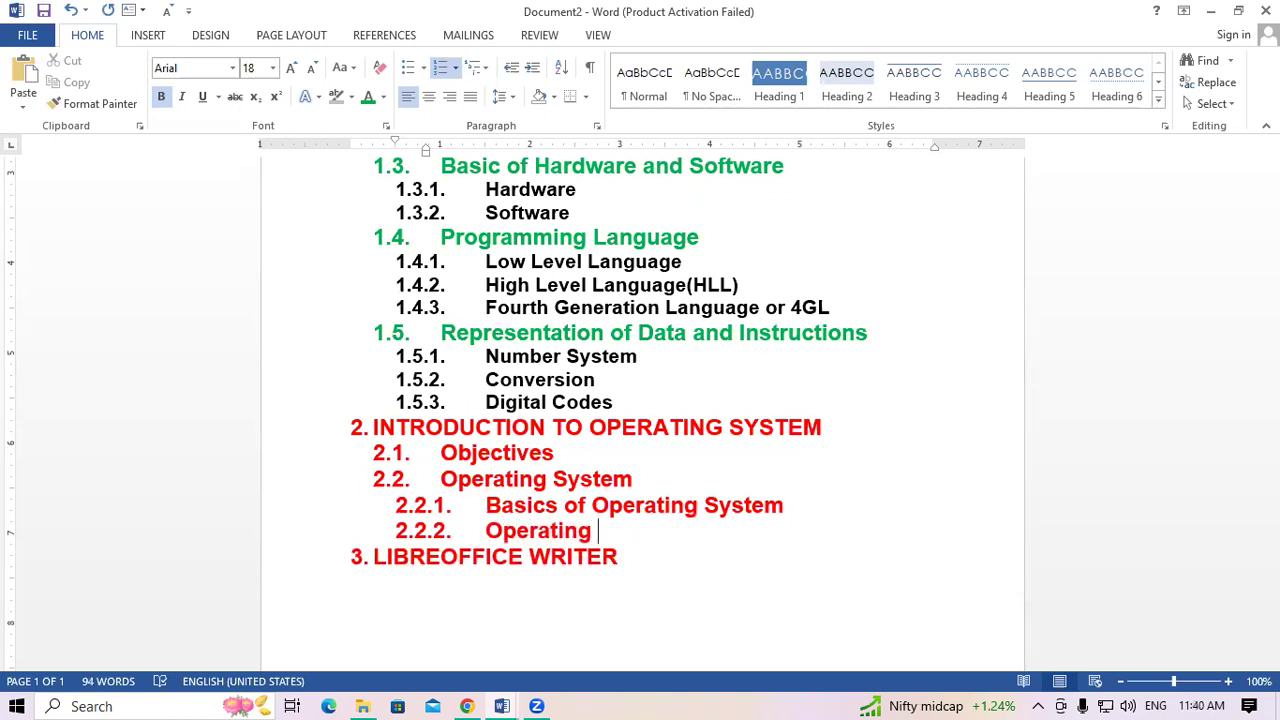
type("System ")
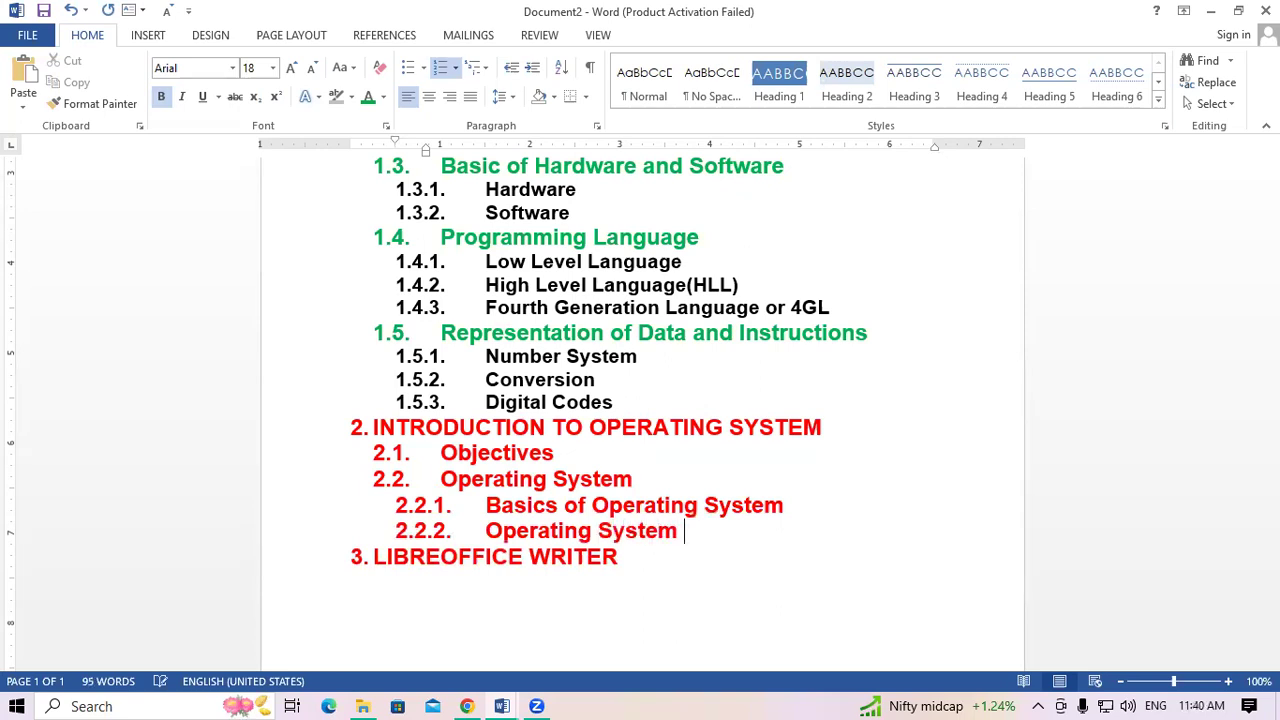
type("for ")
type("Desktop and Laptop")
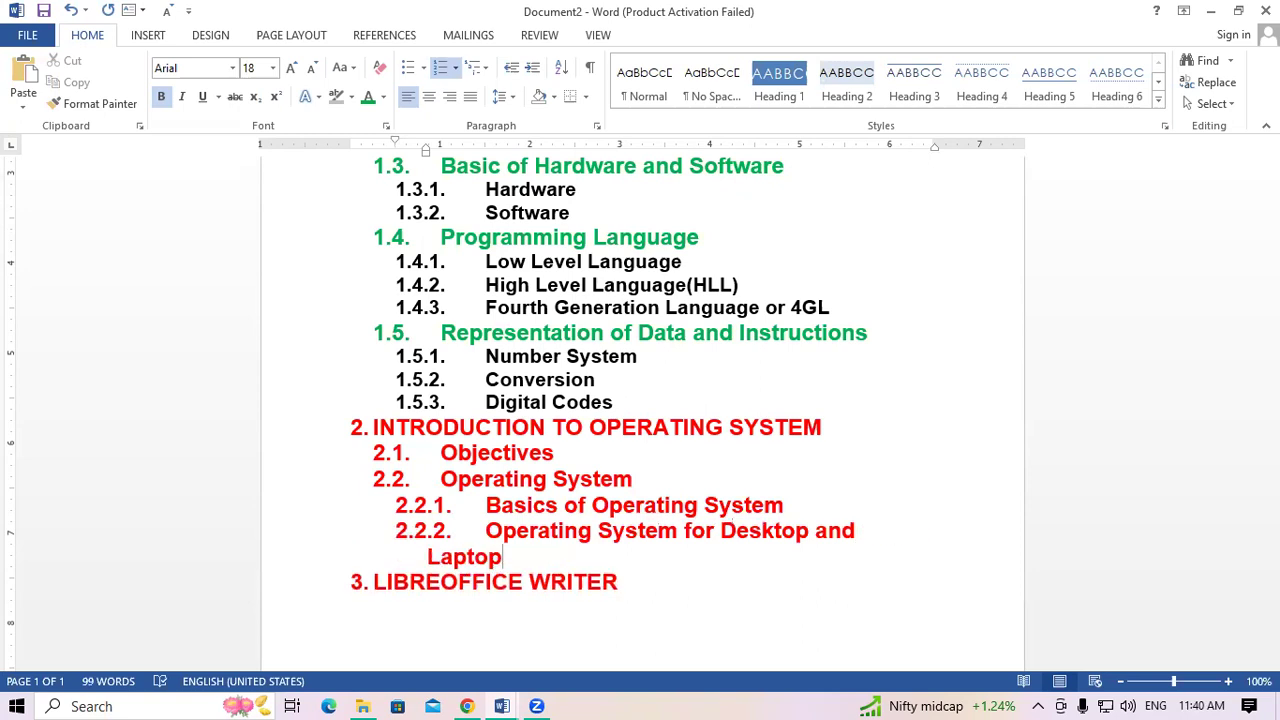
key("Return")
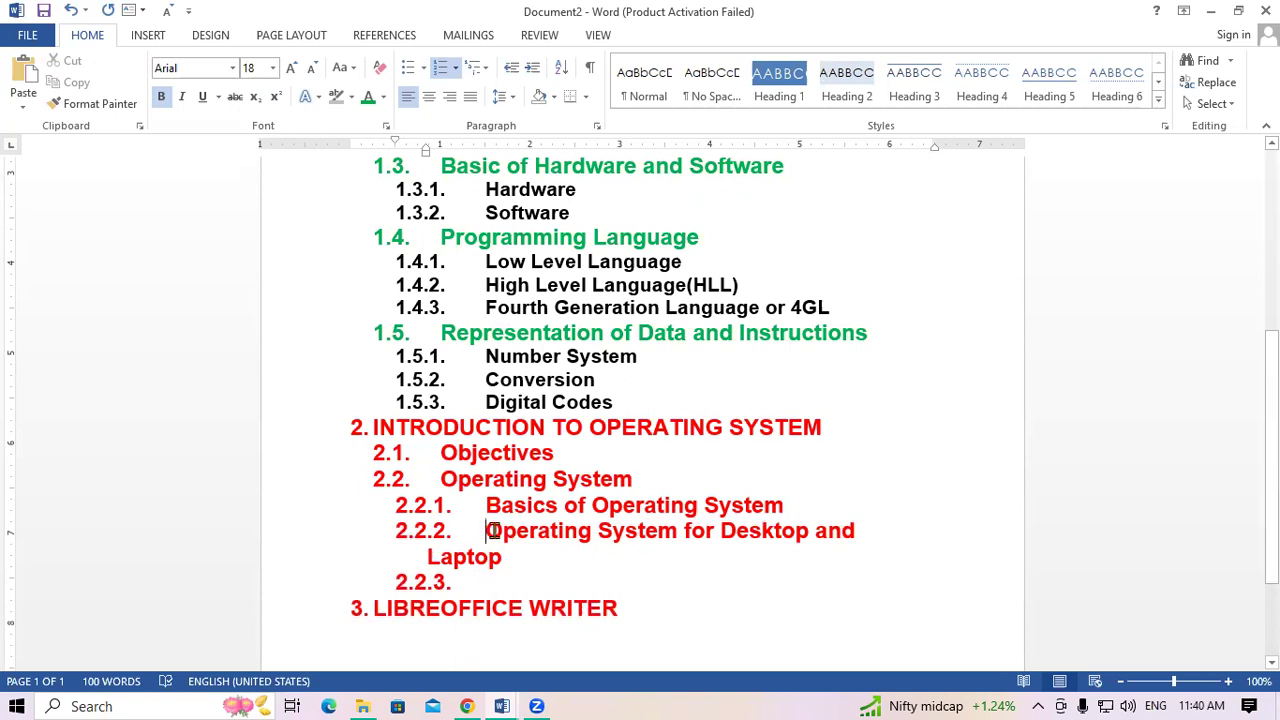
Copy the 2.2.2 title into item 2.2.3 and shrink both lines to 16 pt.
left_click_drag(488, 530, 500, 580)
right_click(500, 558)
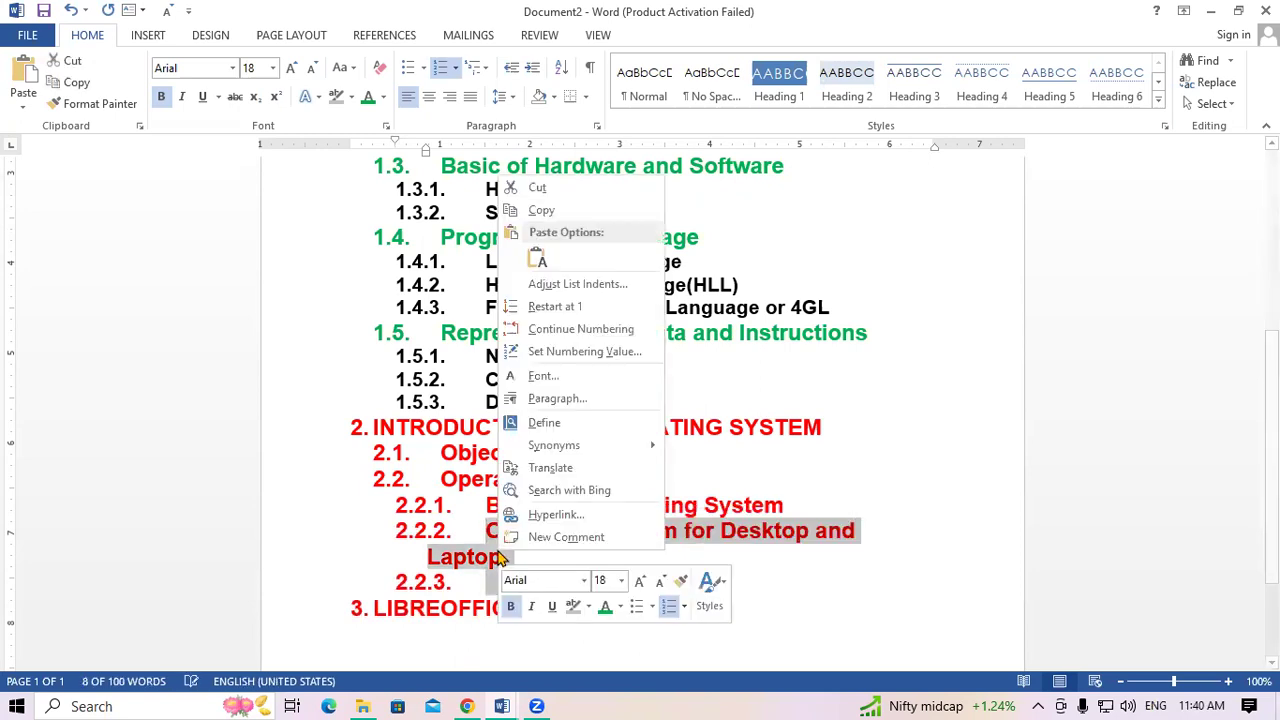
left_click(540, 215)
left_click(476, 584)
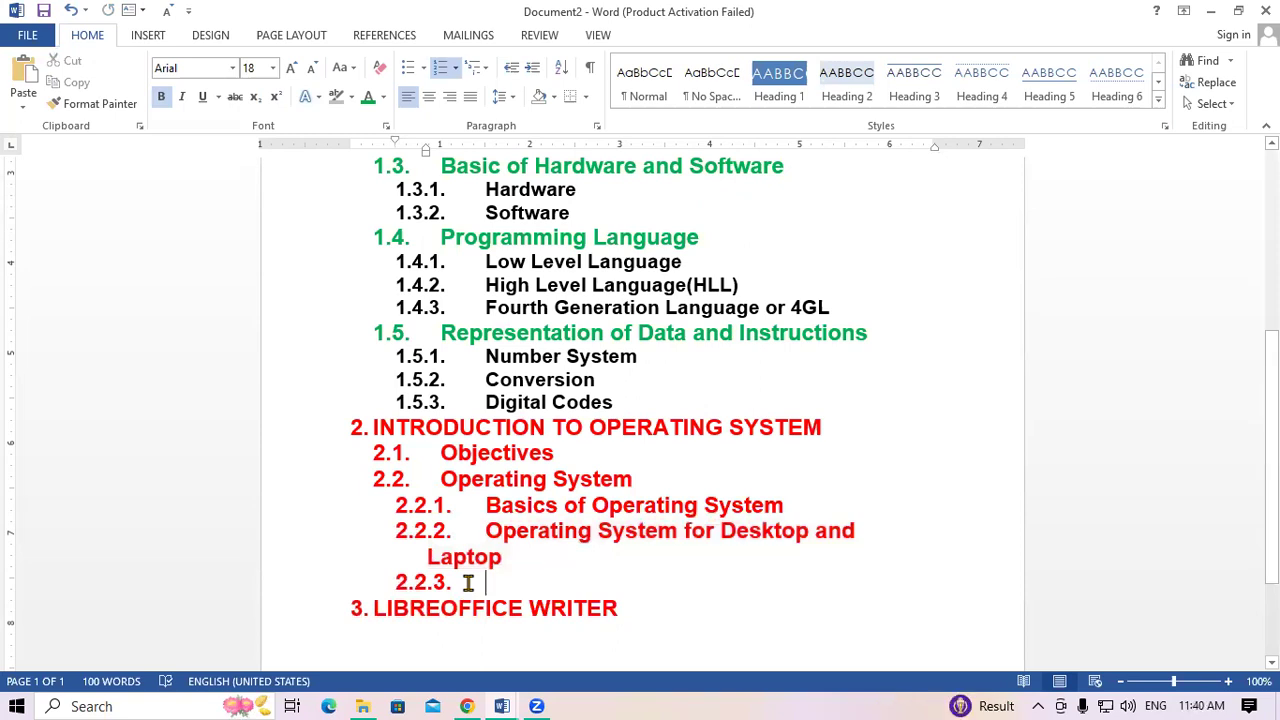
key("ctrl+v")
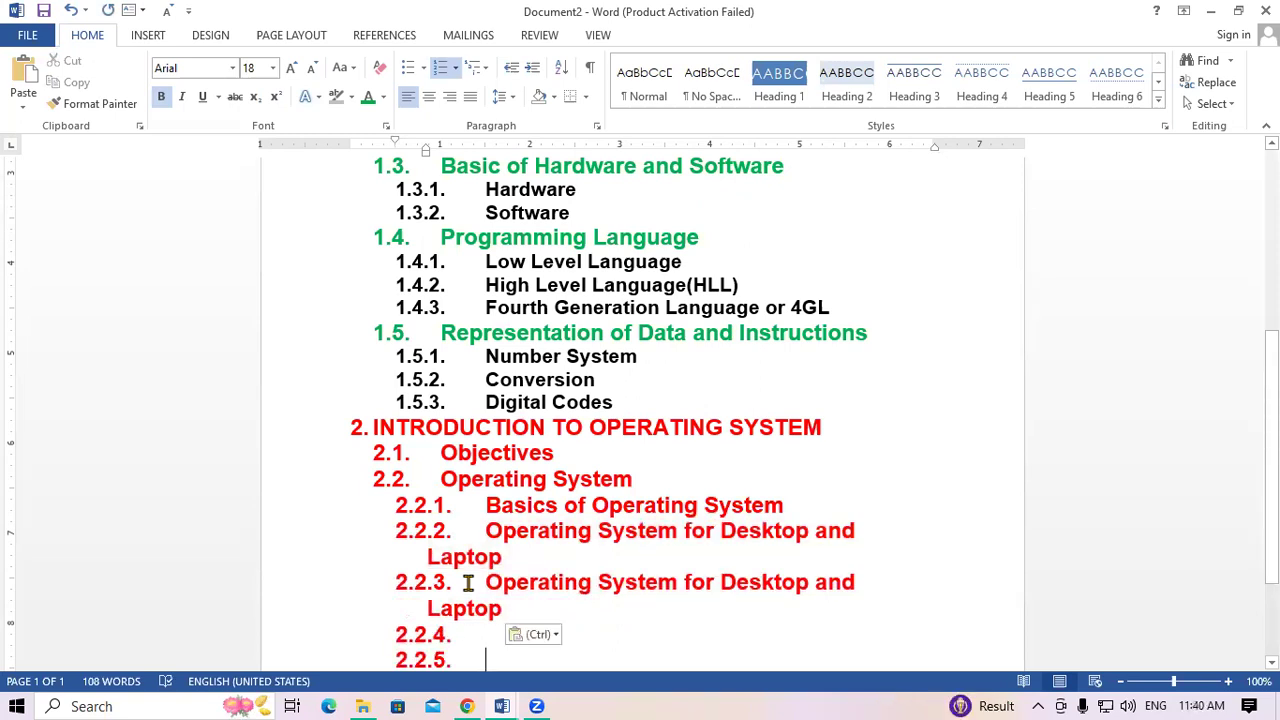
left_click_drag(486, 534, 679, 620)
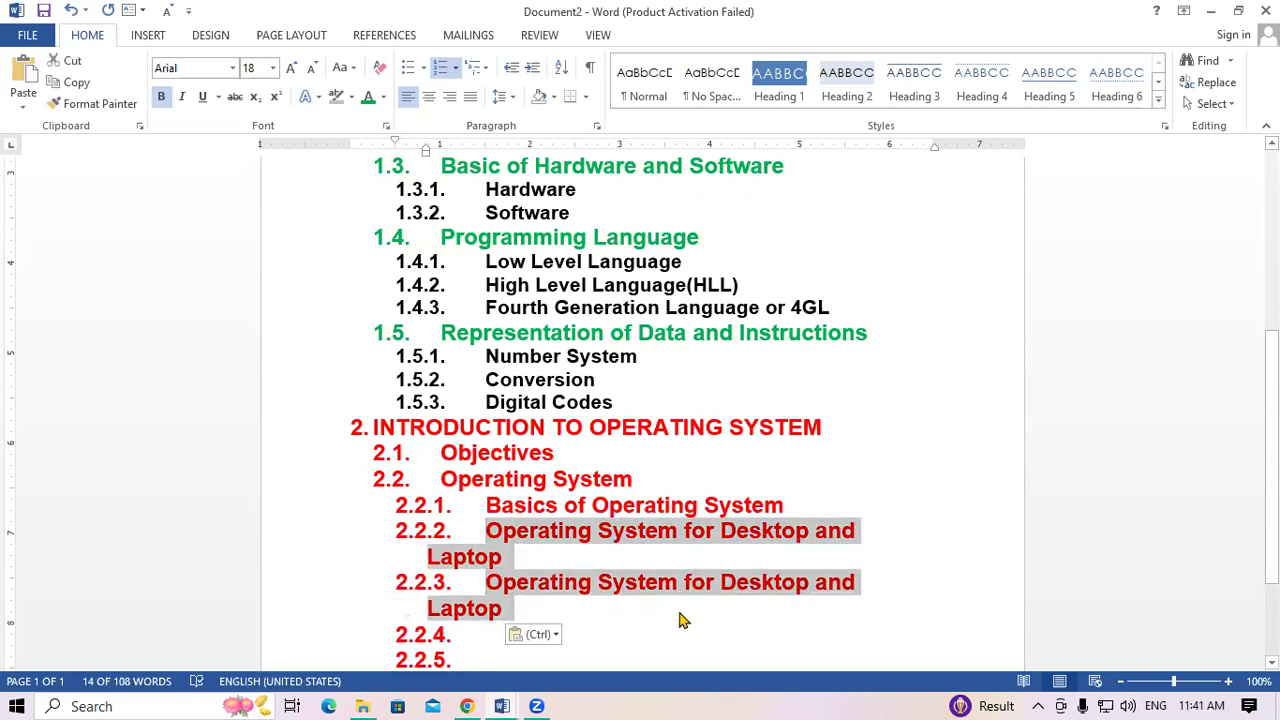
key("ctrl+shift+comma")
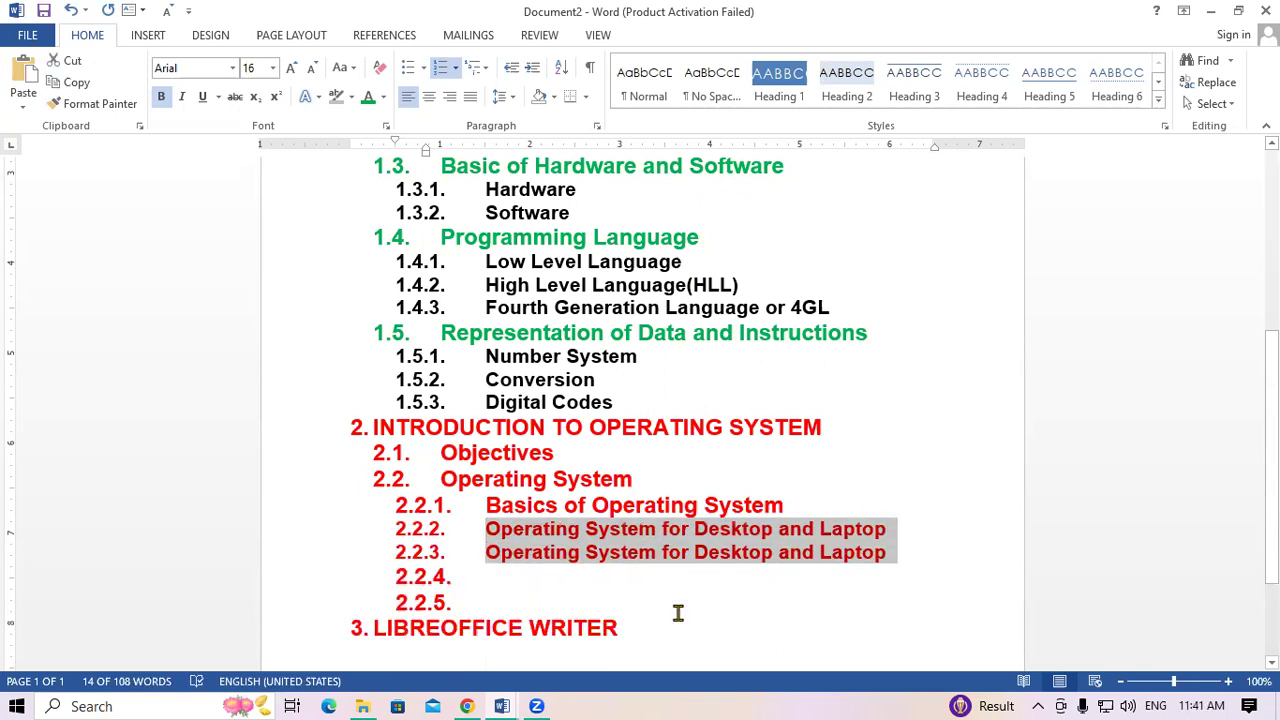
Reword item 2.2.3 to Operating System for Mobile Phone and Tablets.
left_click(773, 558)
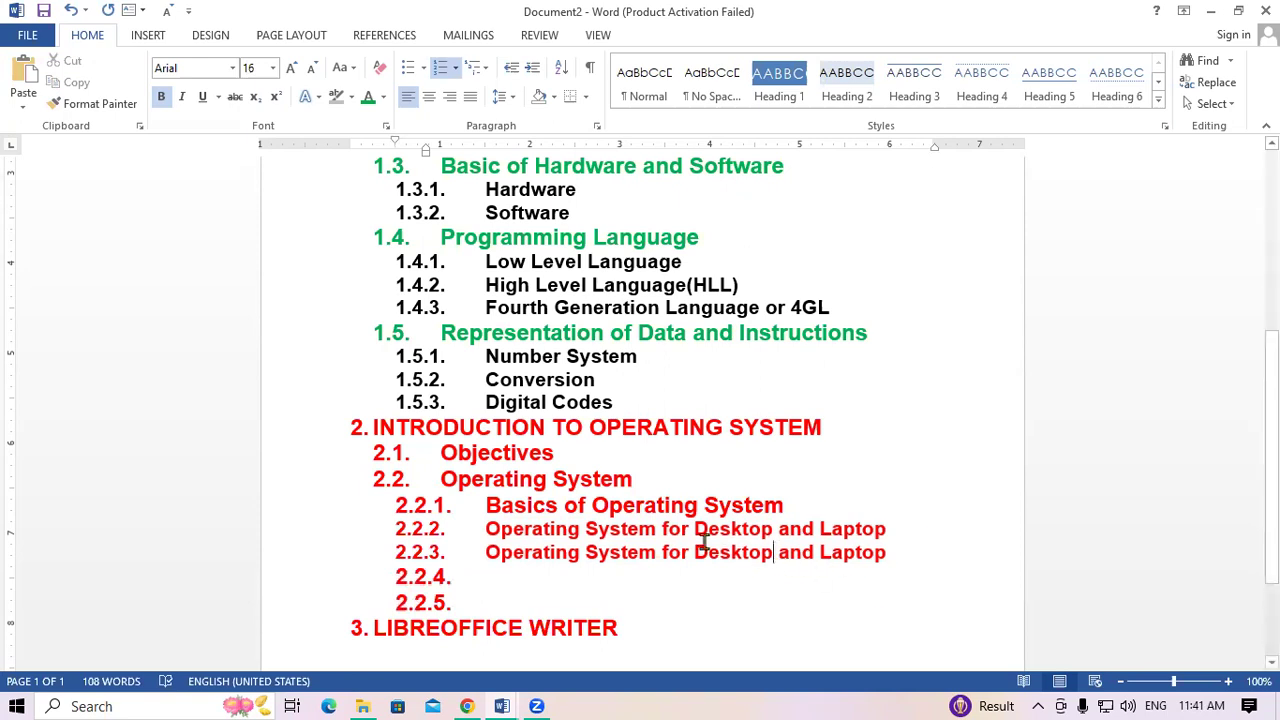
key("BackSpace")
key("BackSpace")
key("BackSpace")
key("BackSpace")
key("BackSpace")
key("BackSpace")
key("BackSpace")
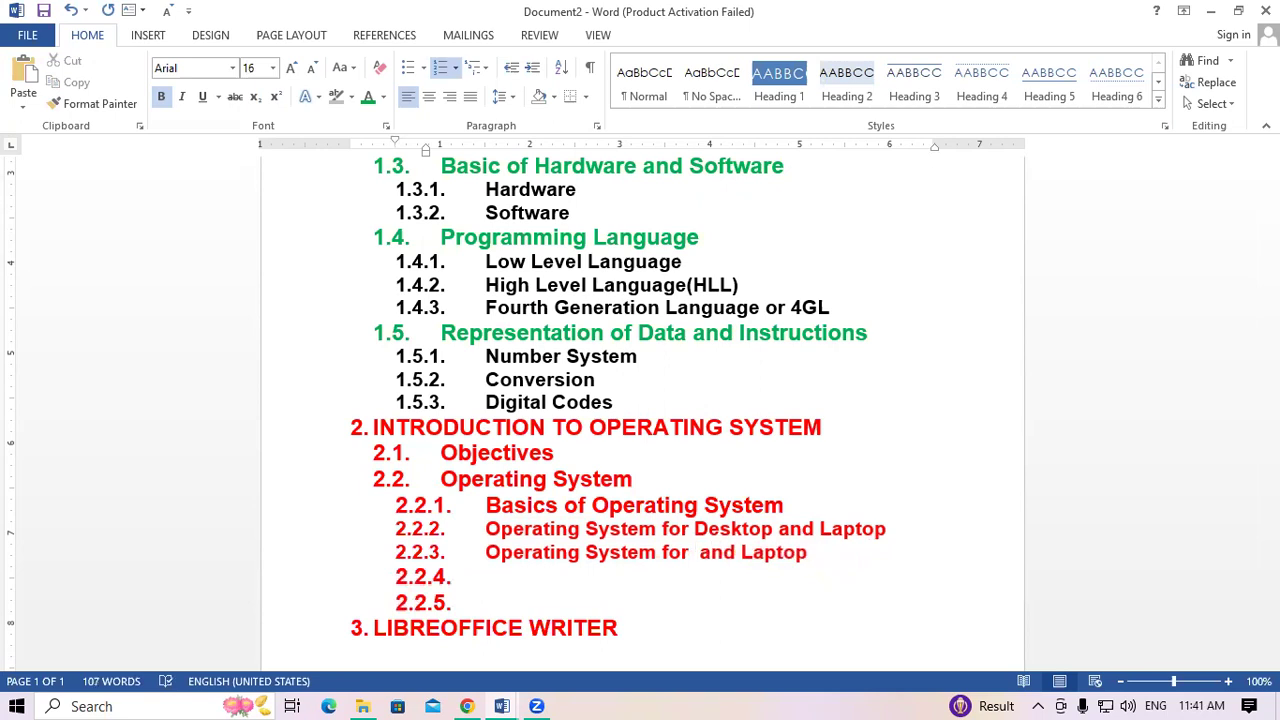
type("Mobile Phone")
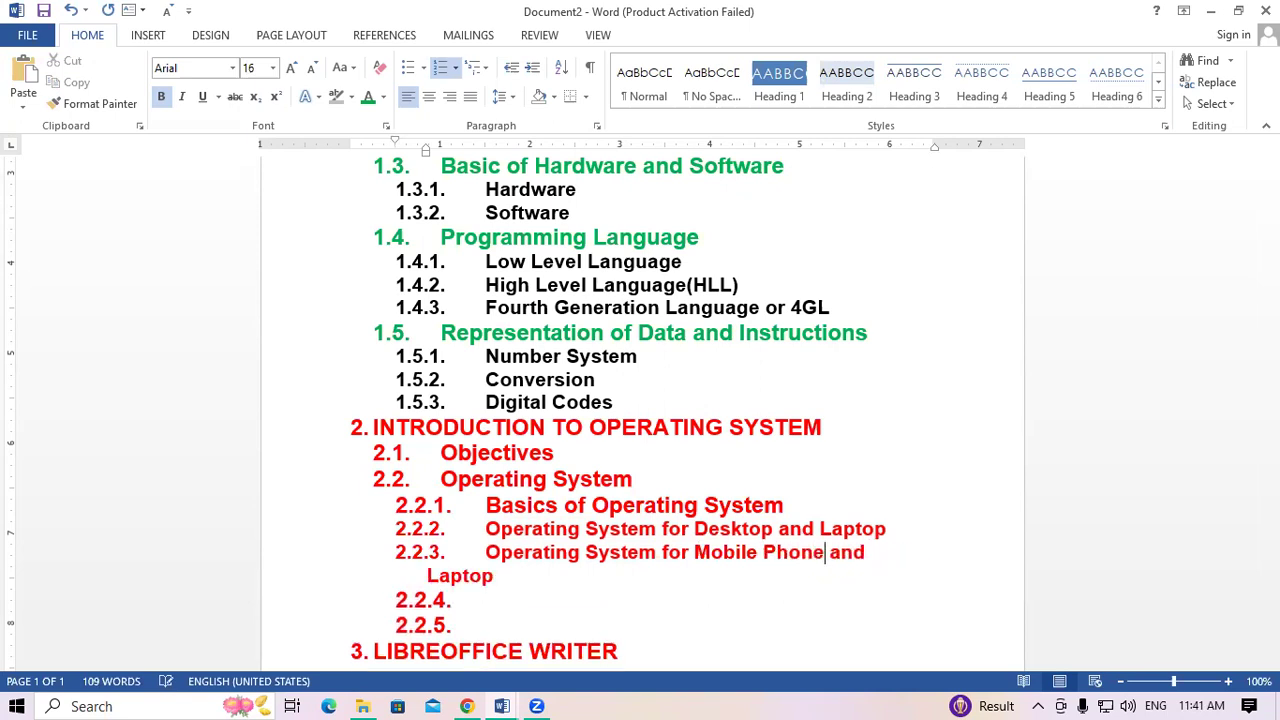
key("Down")
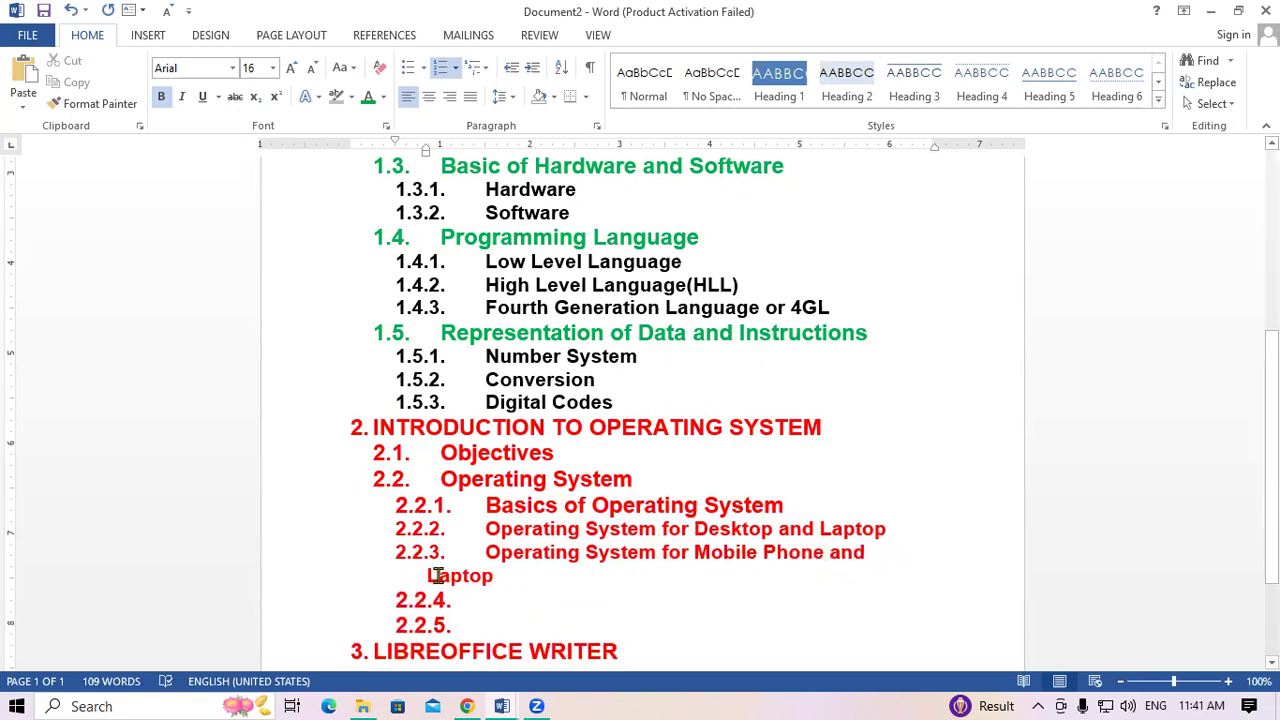
left_click_drag(449, 576, 374, 574)
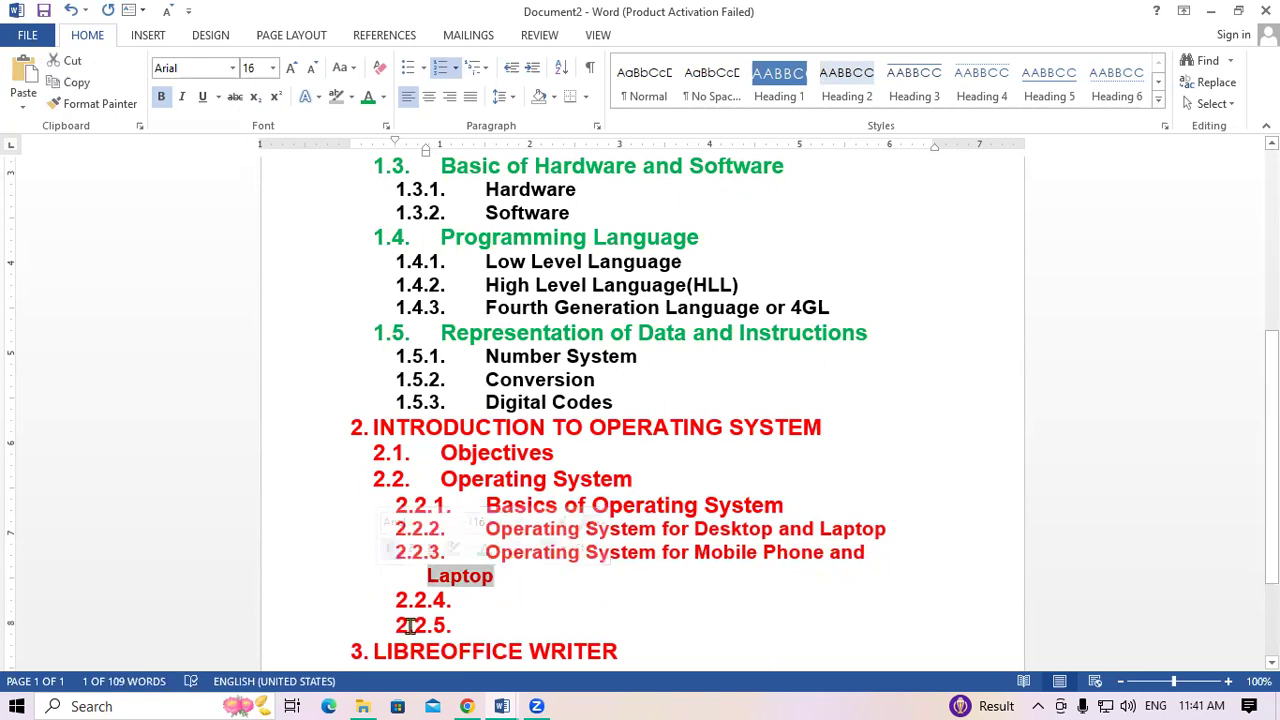
type("Tablets")
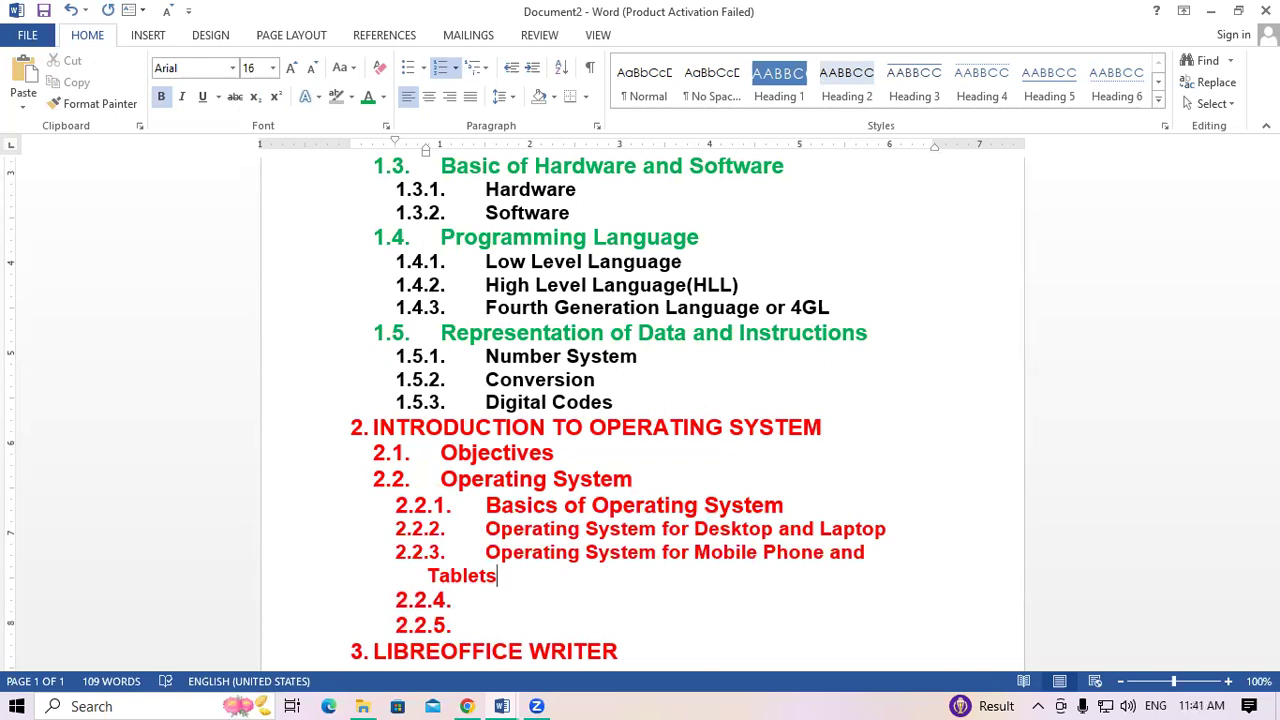
scroll(640, 400, "up", 1)
scroll(640, 400, "up", 3)
scroll(640, 400, "up", 2)
scroll(640, 400, "down", 4)
scroll(640, 400, "down", 1)
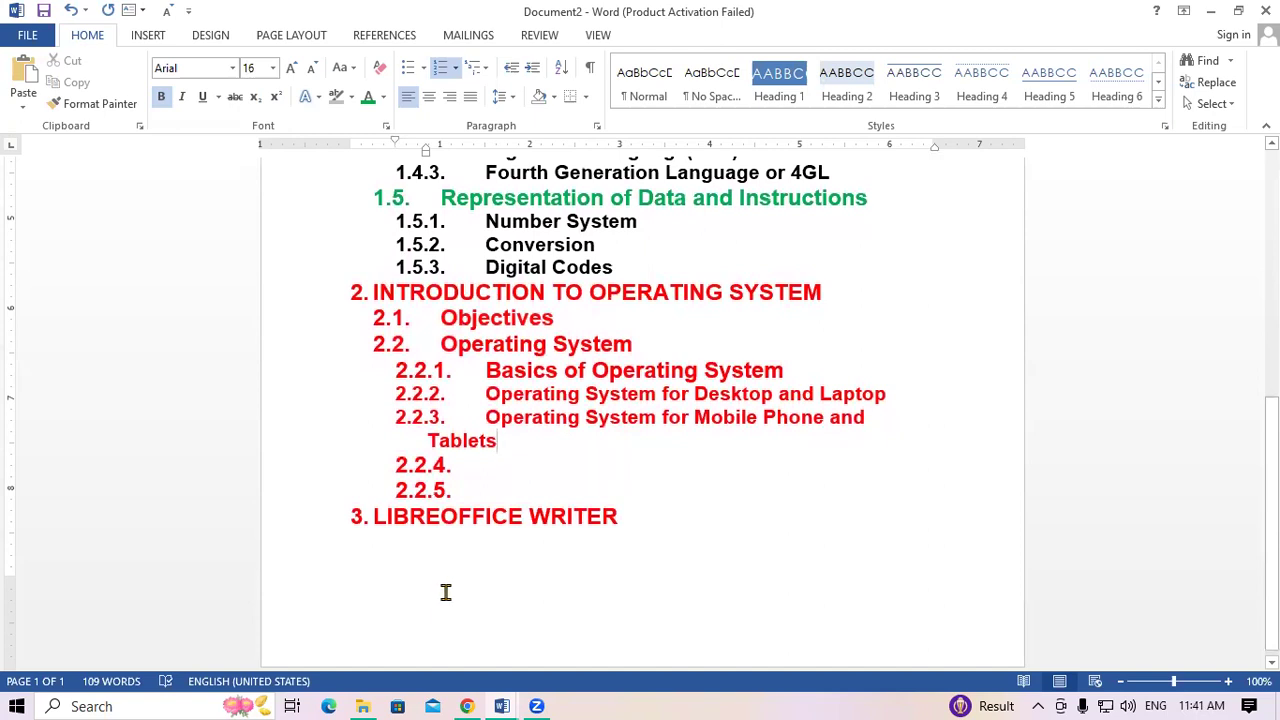
scroll(408, 470, "up", 1)
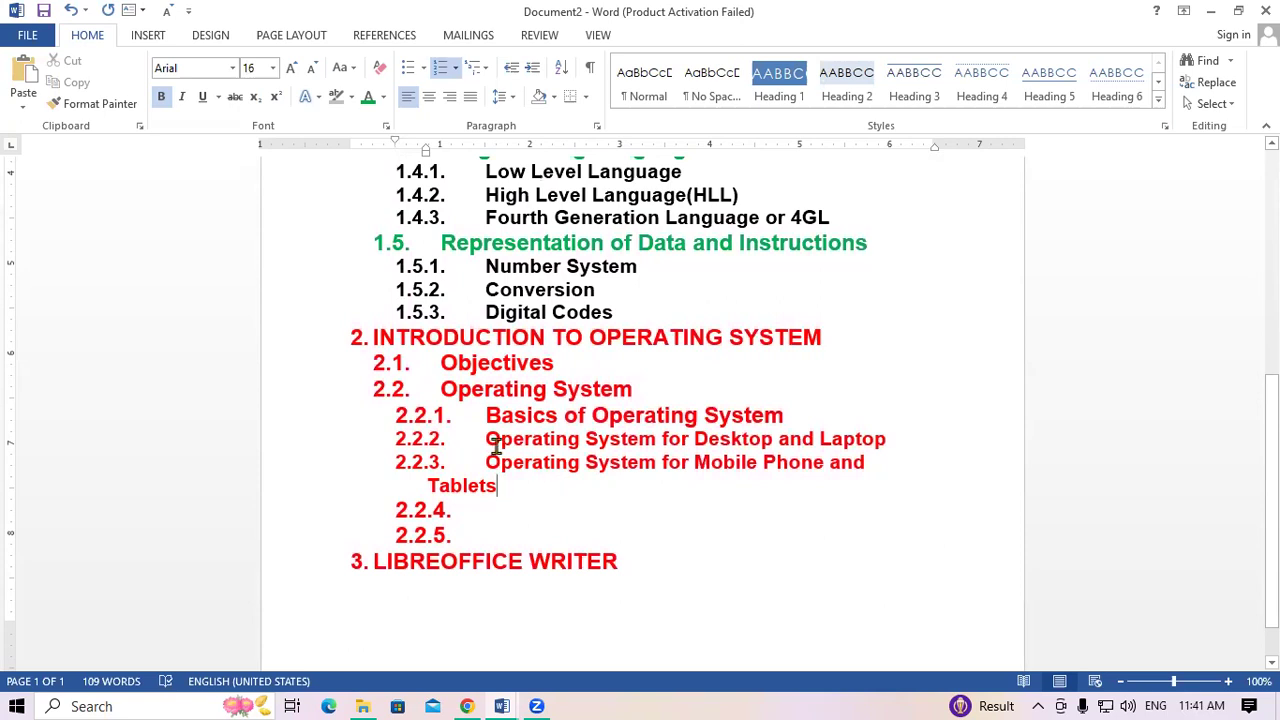
Shrink the Desktop and Laptop and Mobile Phone and Tablets items (2.2.2, 2.2.3) to 14 pt.
triple_click(502, 480)
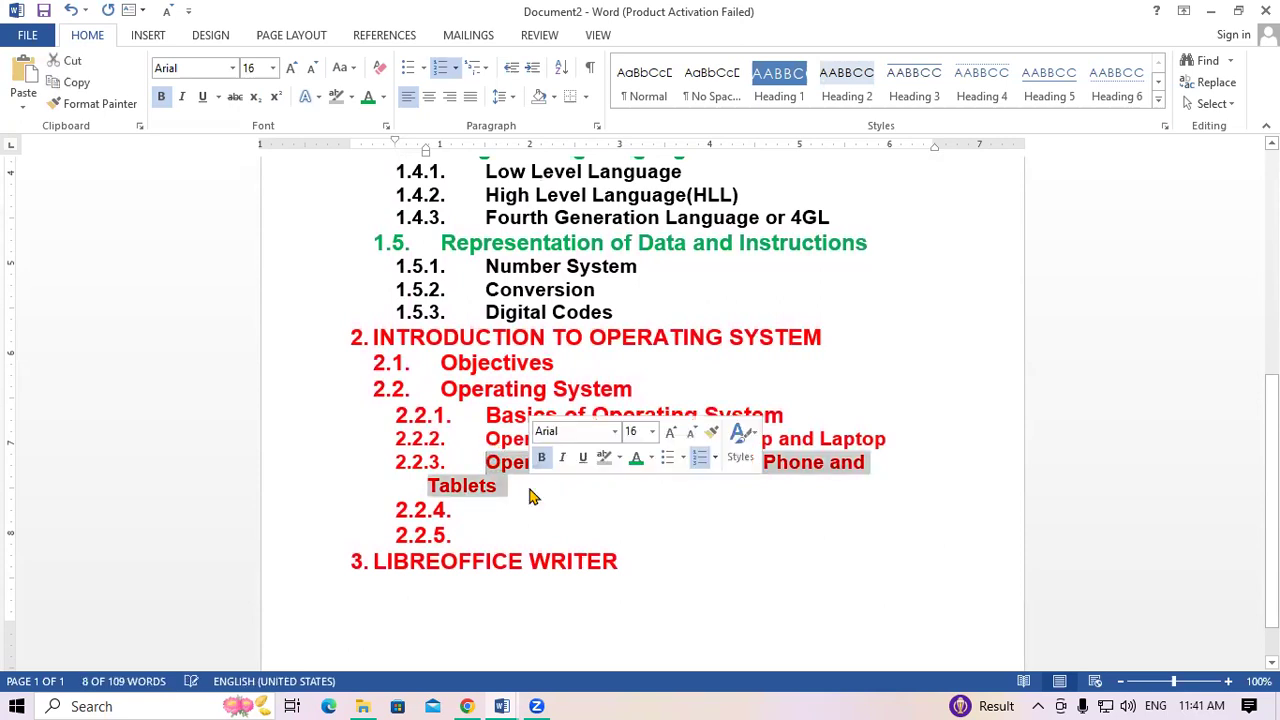
key("ctrl+shift+comma")
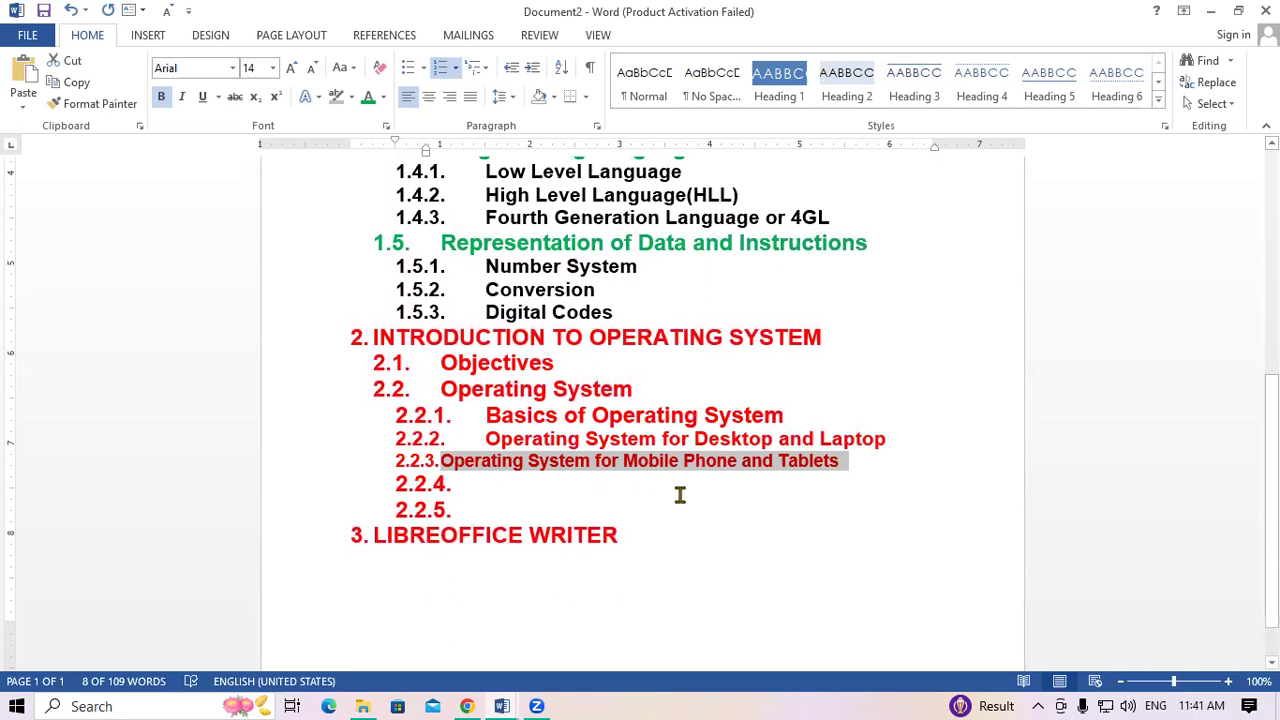
key("ctrl+shift+period")
left_click(605, 525)
left_click(496, 485)
left_click_drag(496, 485, 457, 443)
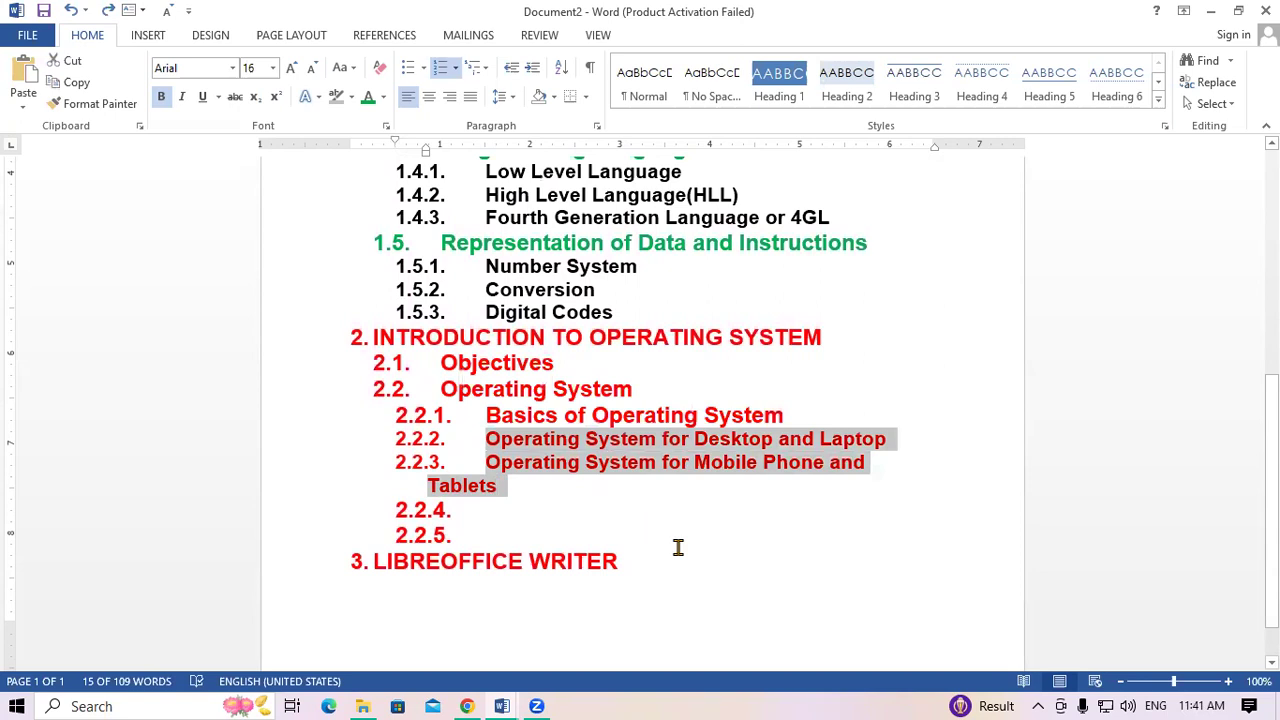
key("ctrl+shift+comma")
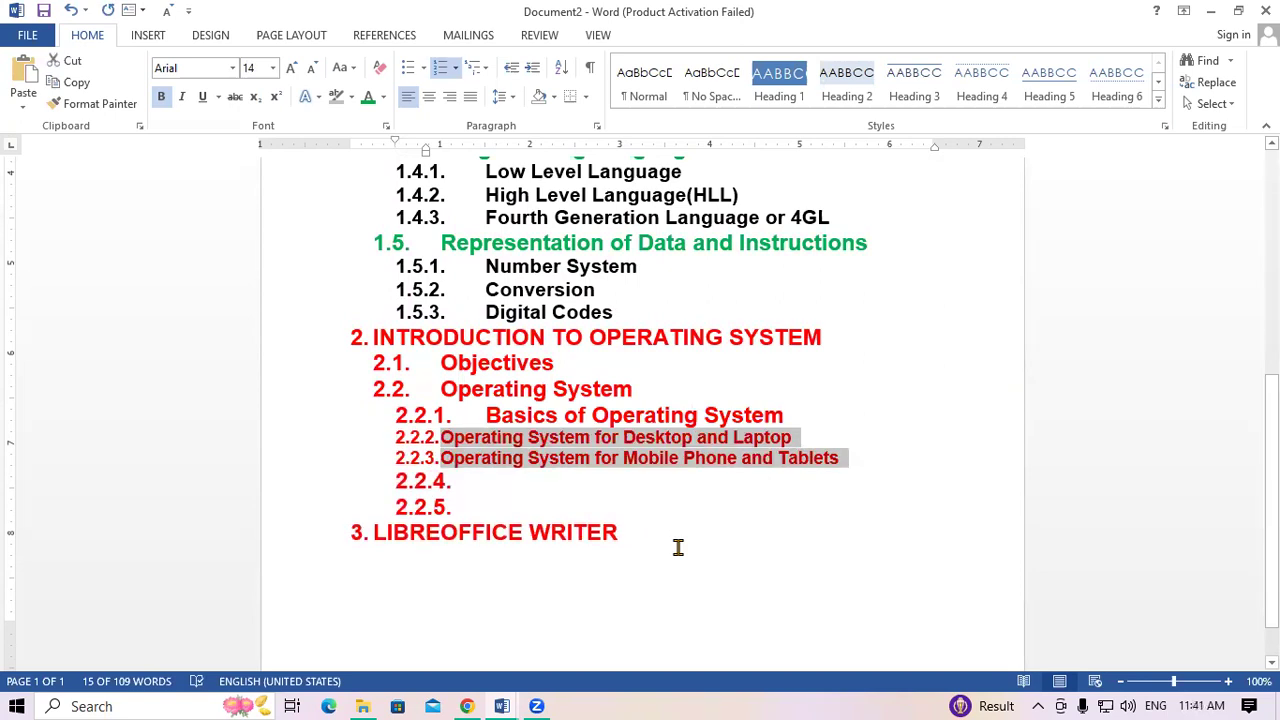
left_click(496, 482)
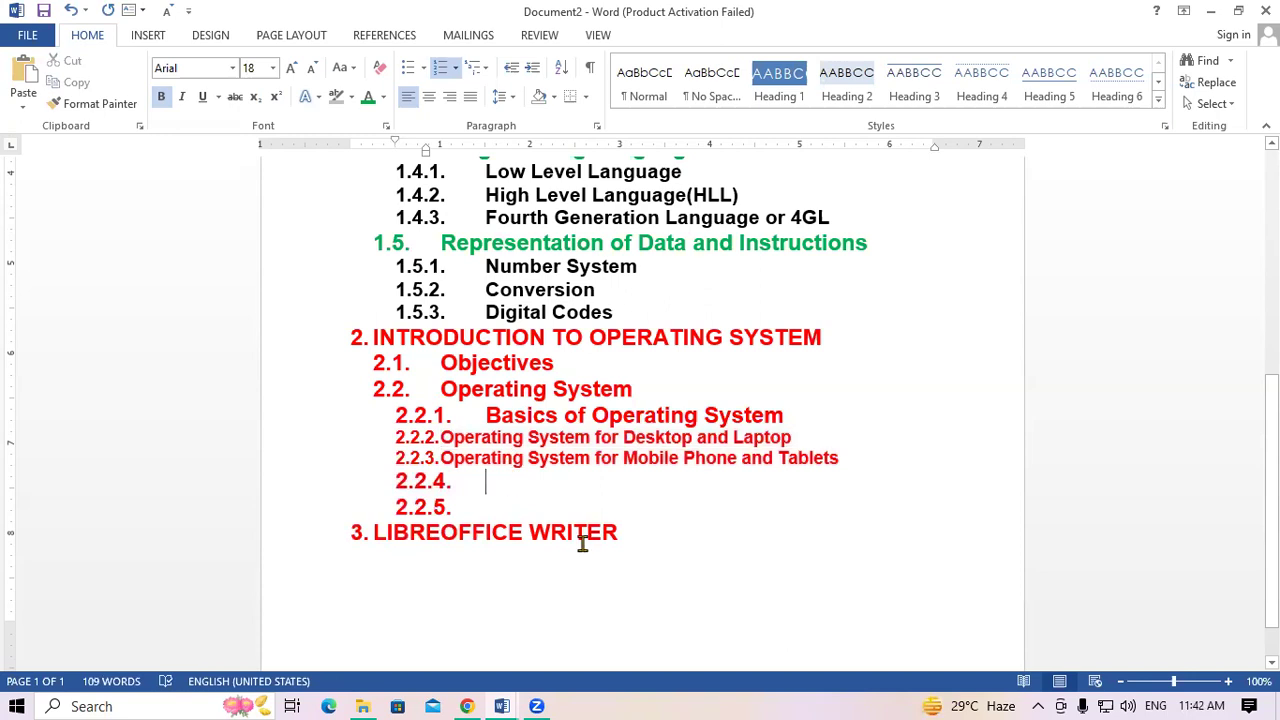
scroll(583, 543, "up", 2)
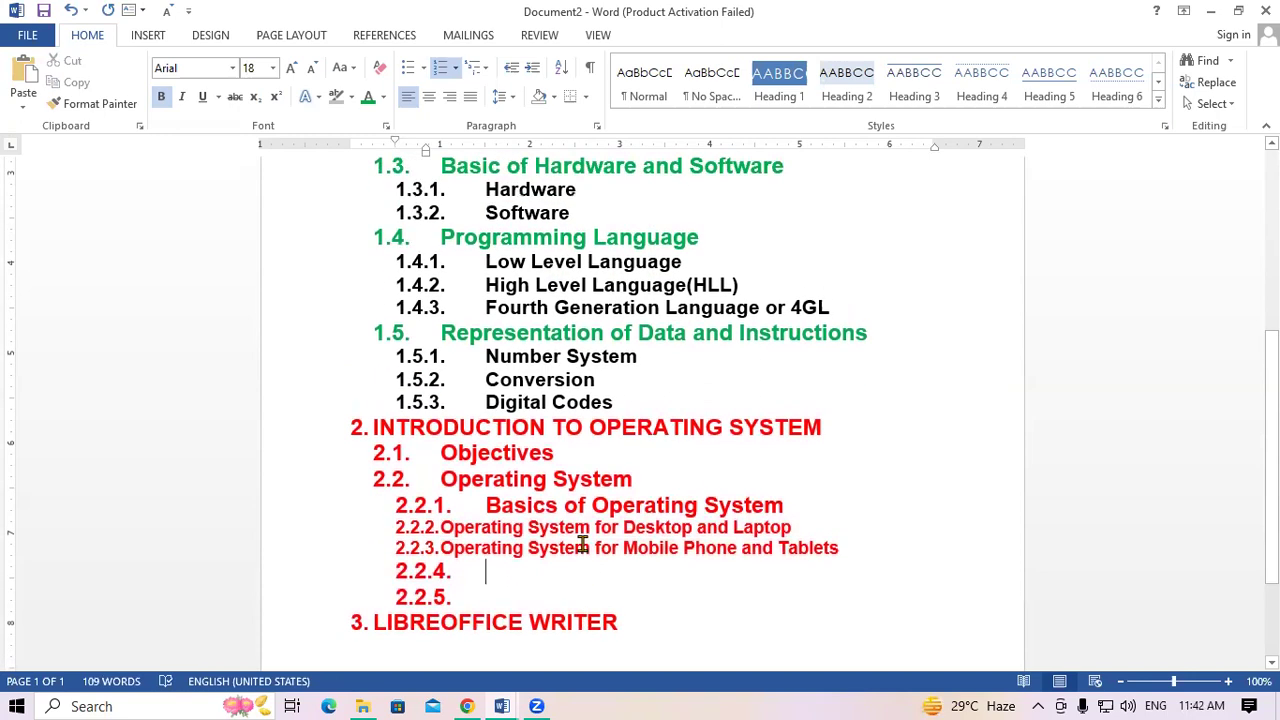
Colour the 2.1 Objectives and 2.2 Operating System subheadings green with the Font Color button.
left_click_drag(557, 455, 440, 455)
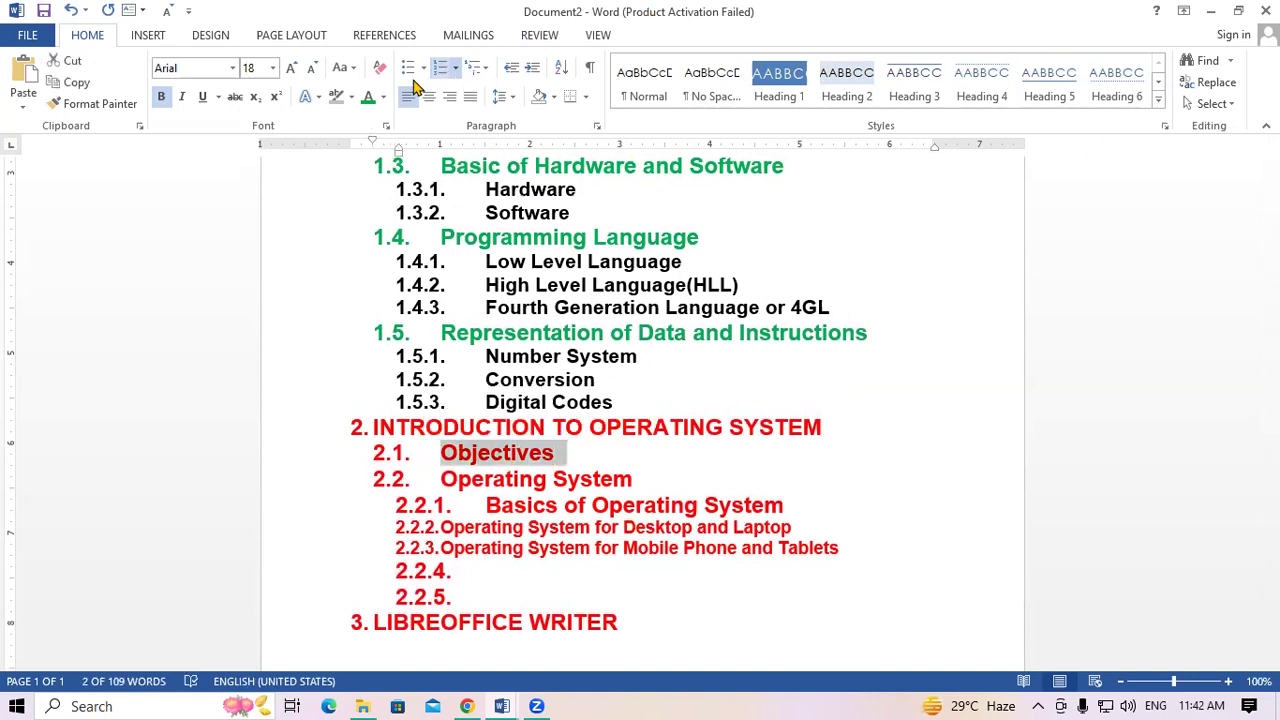
left_click(368, 98)
left_click_drag(645, 480, 425, 490)
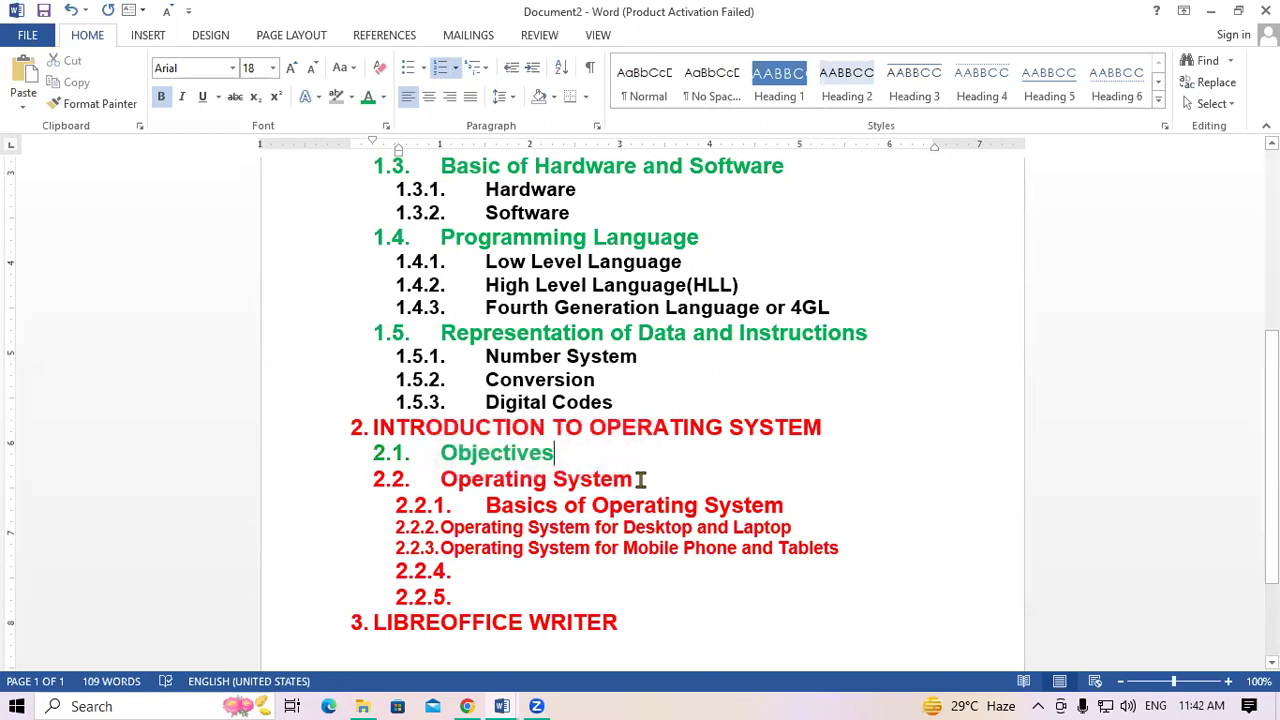
left_click_drag(643, 480, 445, 484)
left_click(368, 97)
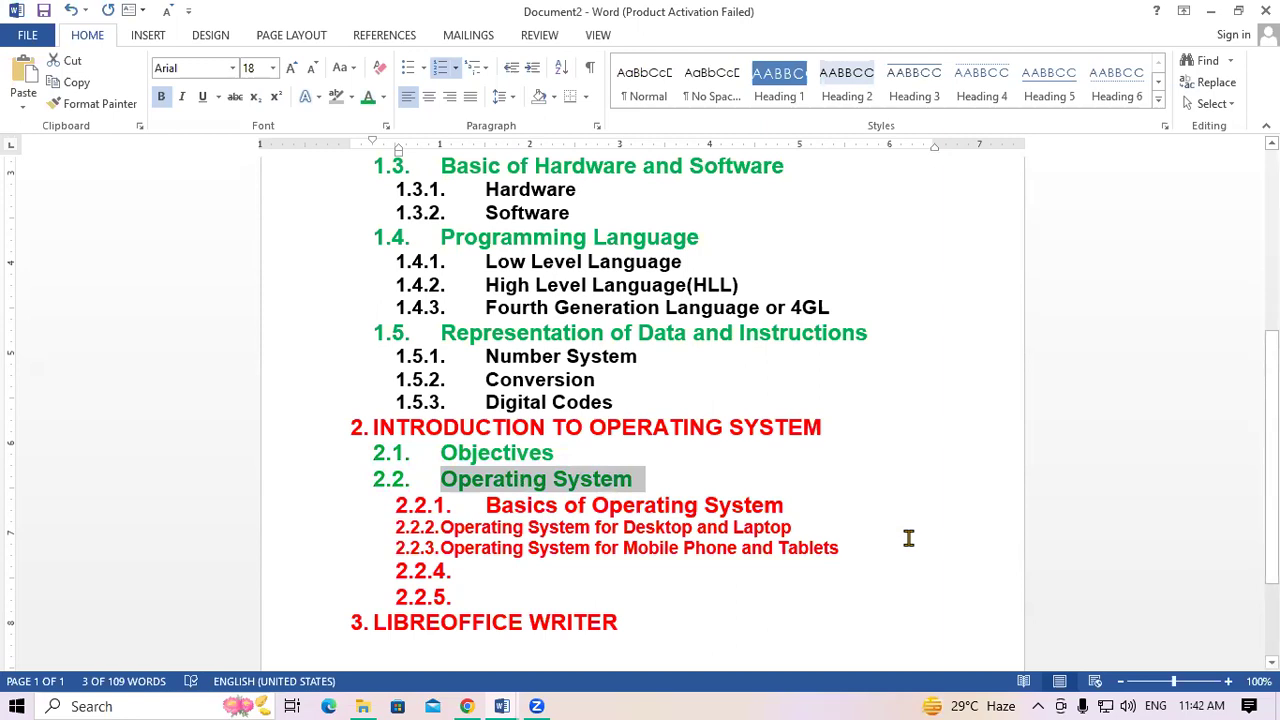
mouse_move(840, 548)
left_mouse_down()
mouse_move(428, 527)
mouse_move(408, 494)
left_mouse_up()
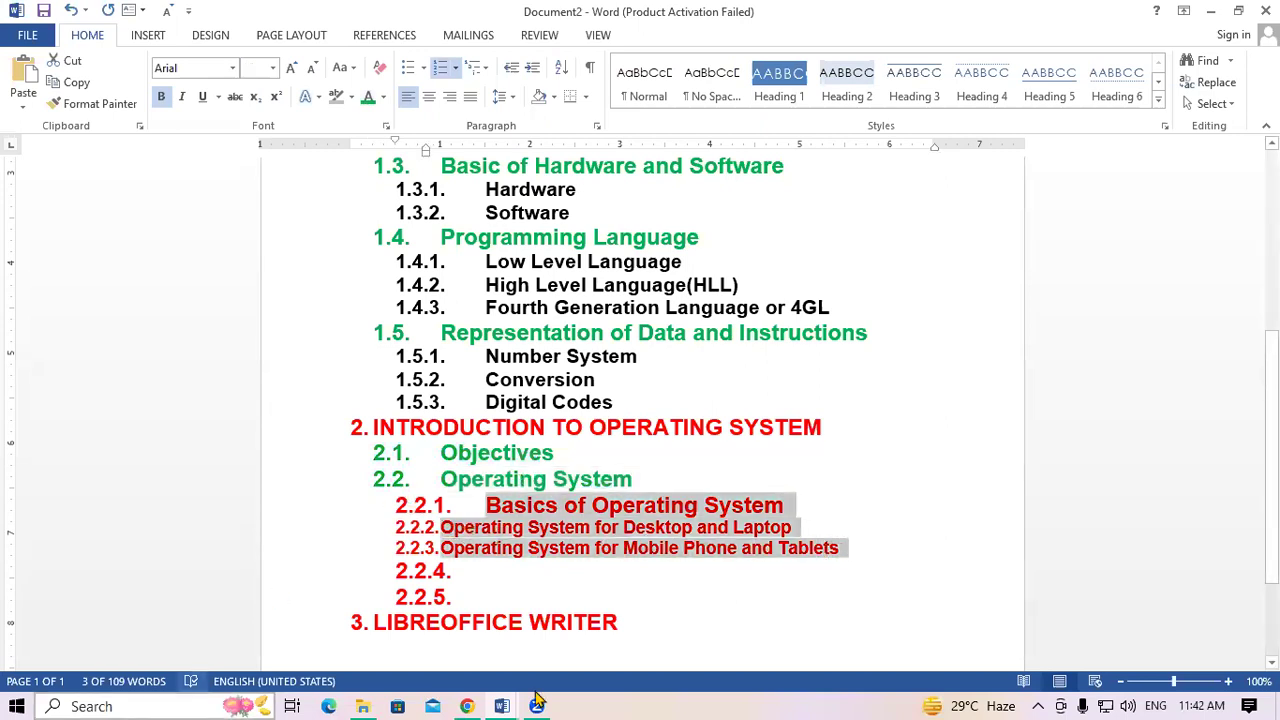
Make the selected items 2.2.1 to 2.2.3 black.
left_click(383, 97)
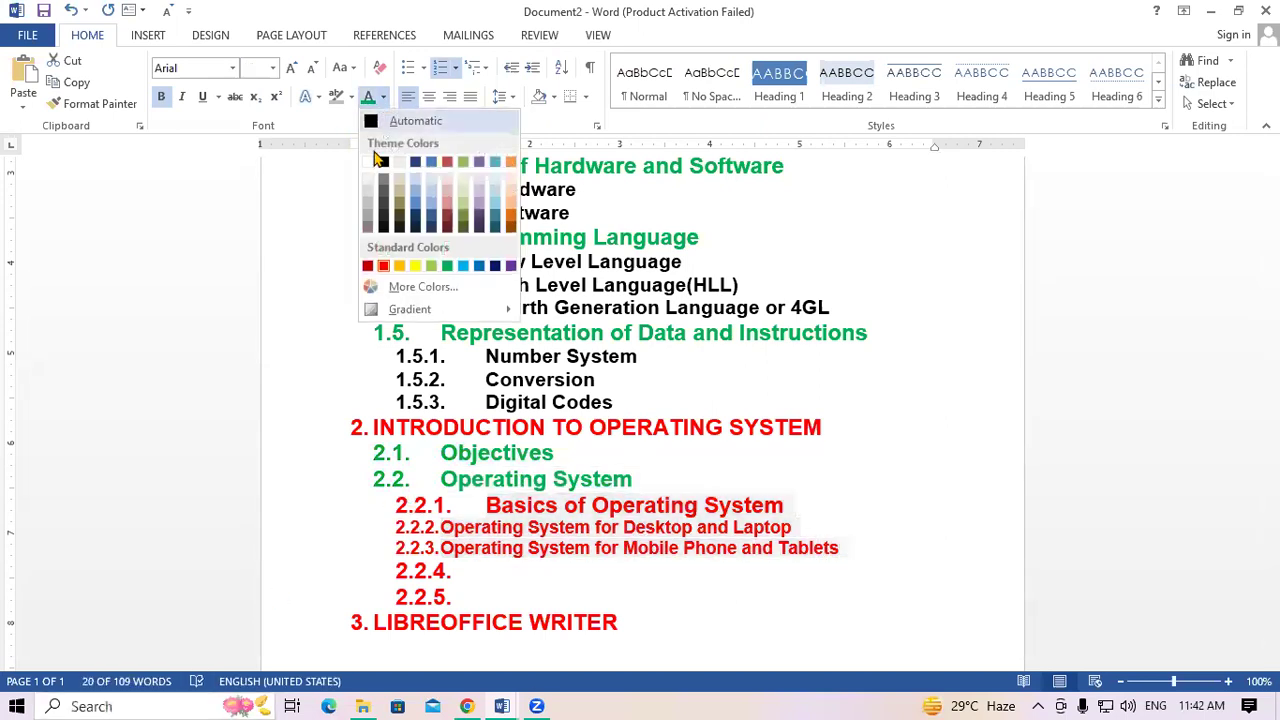
left_click(383, 164)
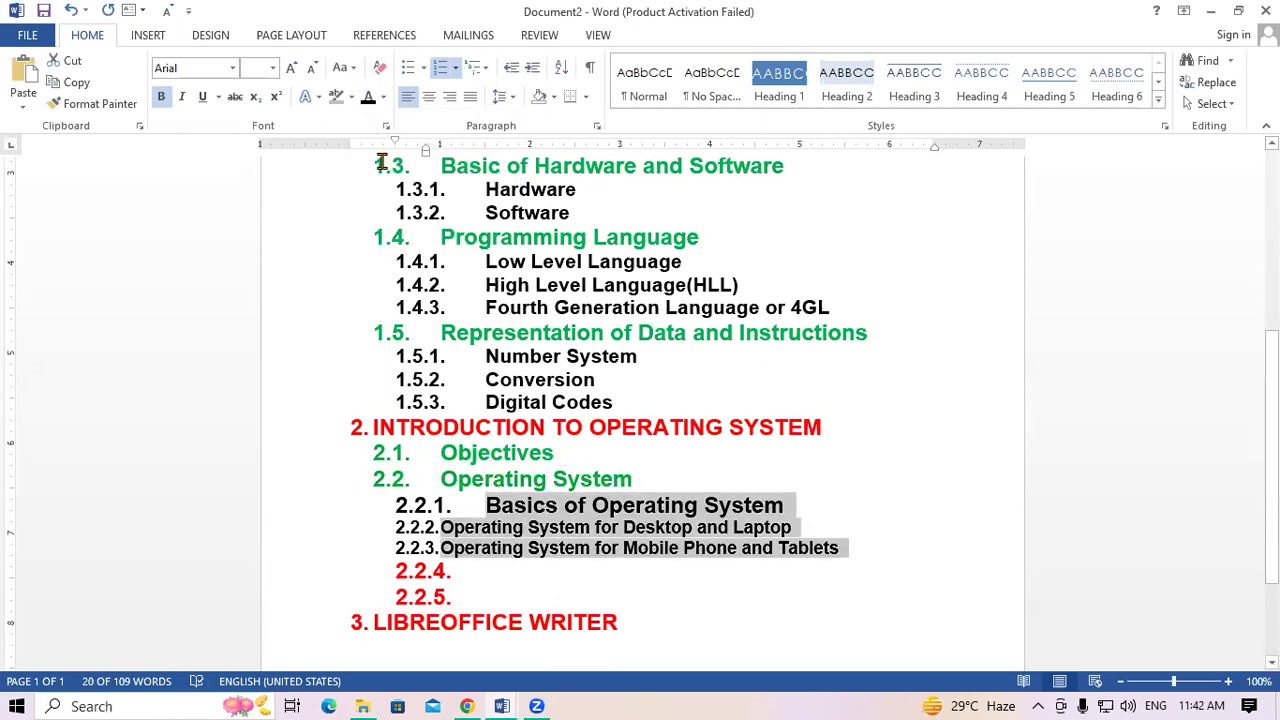
left_click(680, 572)
Use Format Painter to copy the word 'for' formatting onto 'Basics of Operating System'.
double_click(612, 547)
left_click(95, 103)
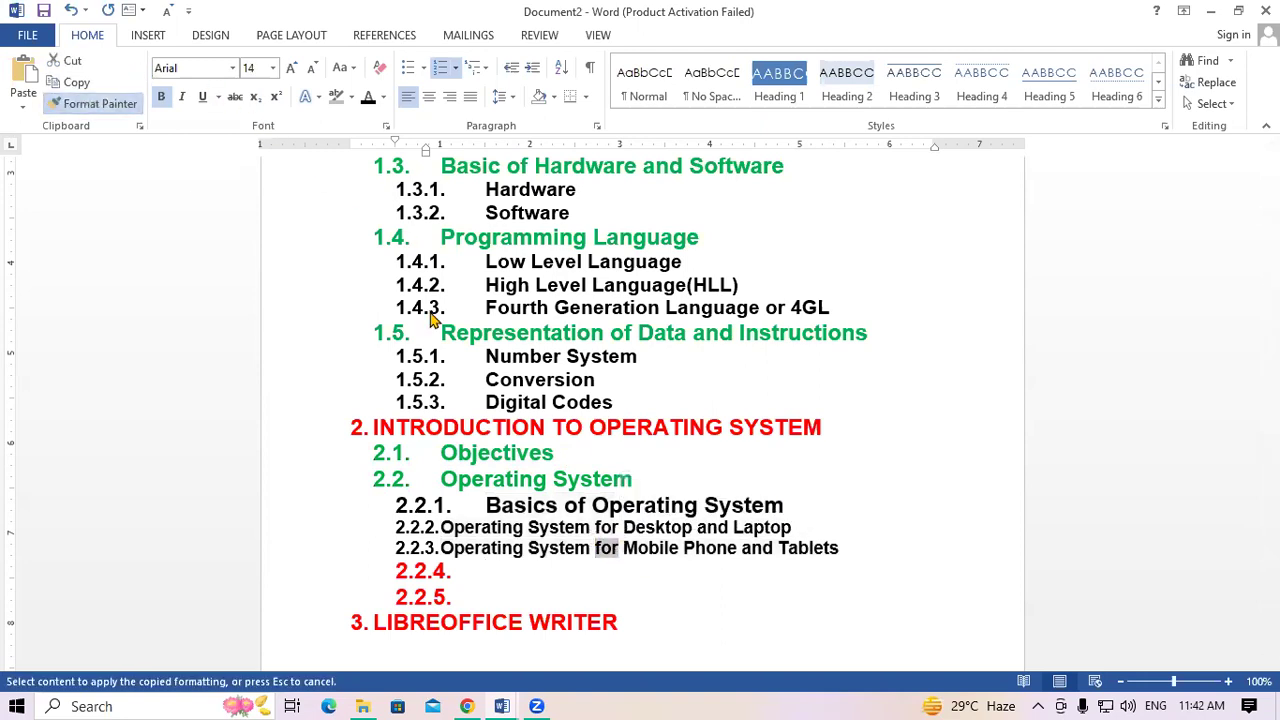
left_click_drag(786, 505, 486, 505)
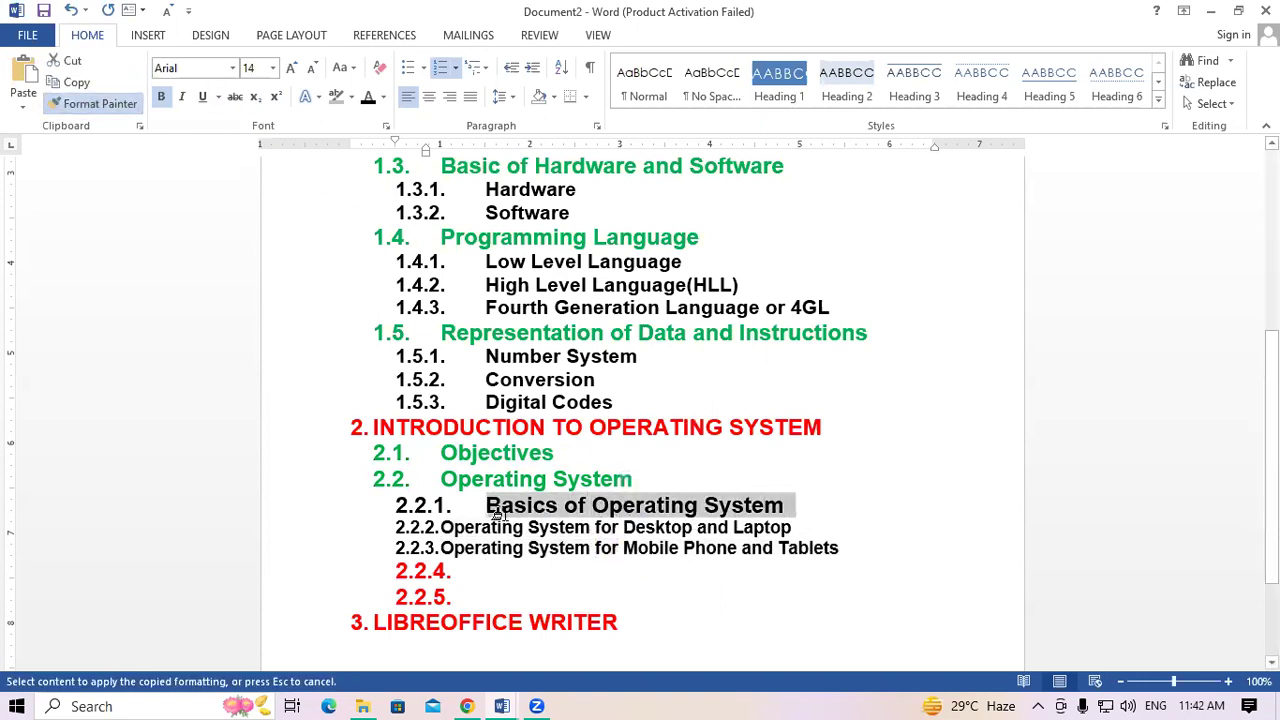
left_click(670, 583)
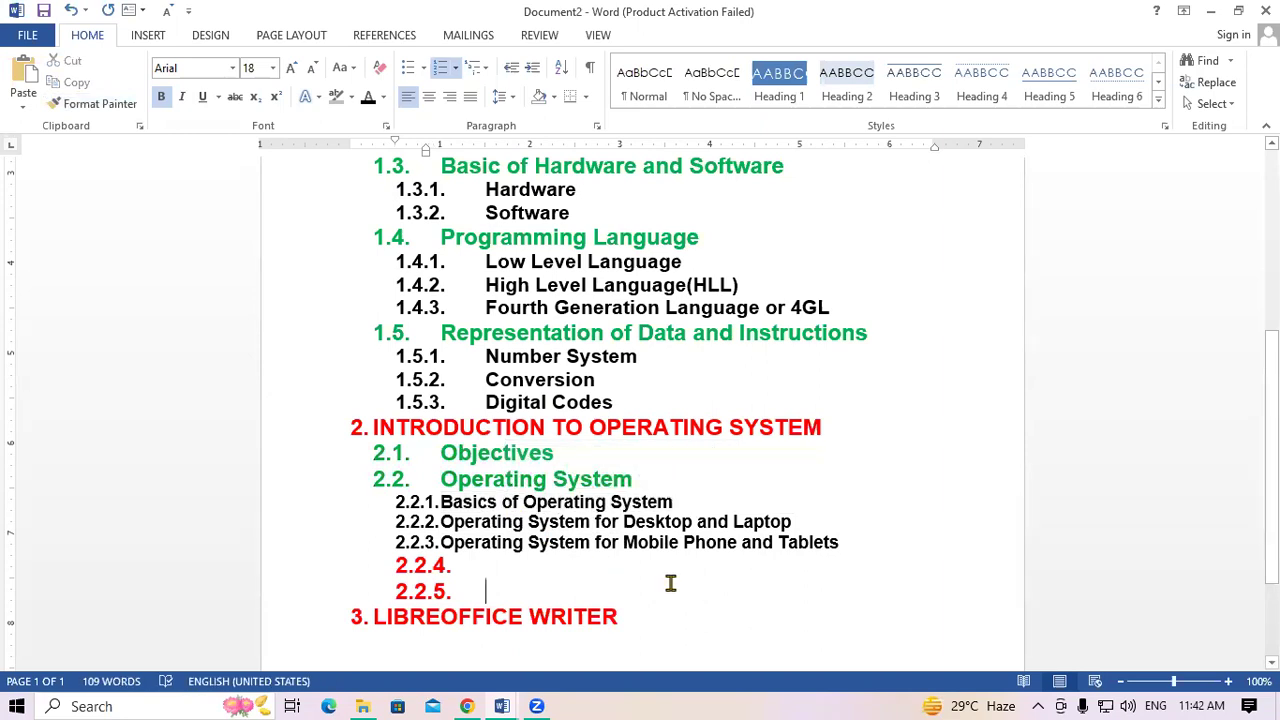
scroll(509, 480, "up", 2)
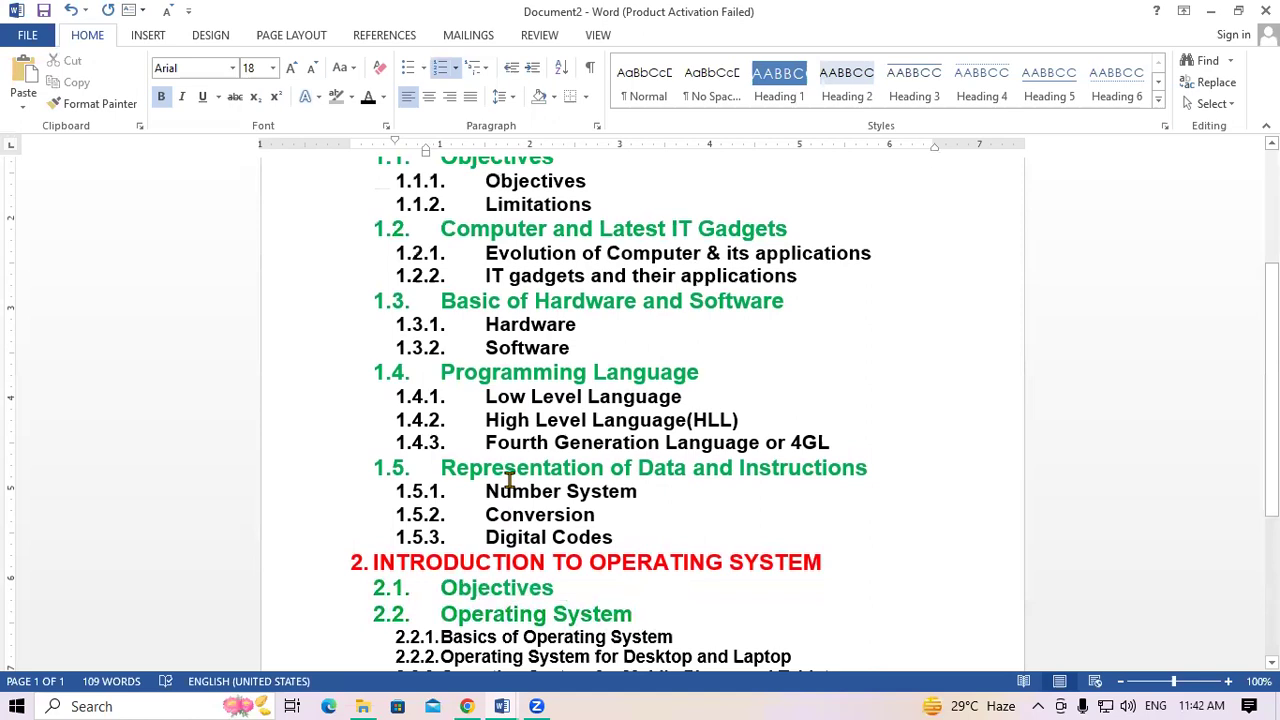